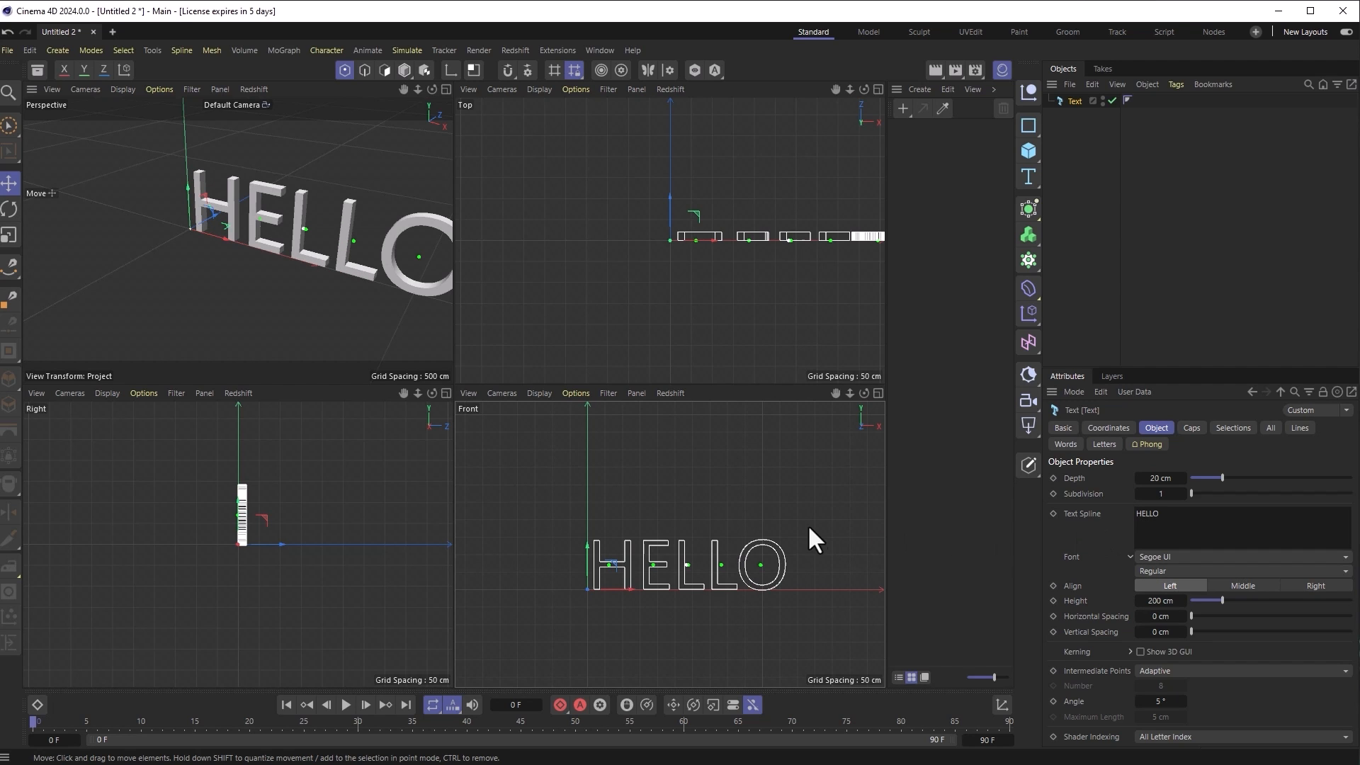
# Step: Maximize the Front view to show the HELLO text at full size
pyautogui.middleClick(835, 456)
# Step: Add a Rectangle spline and move it down and right over the HELLO text
pyautogui.scroll(5, 351, 425)
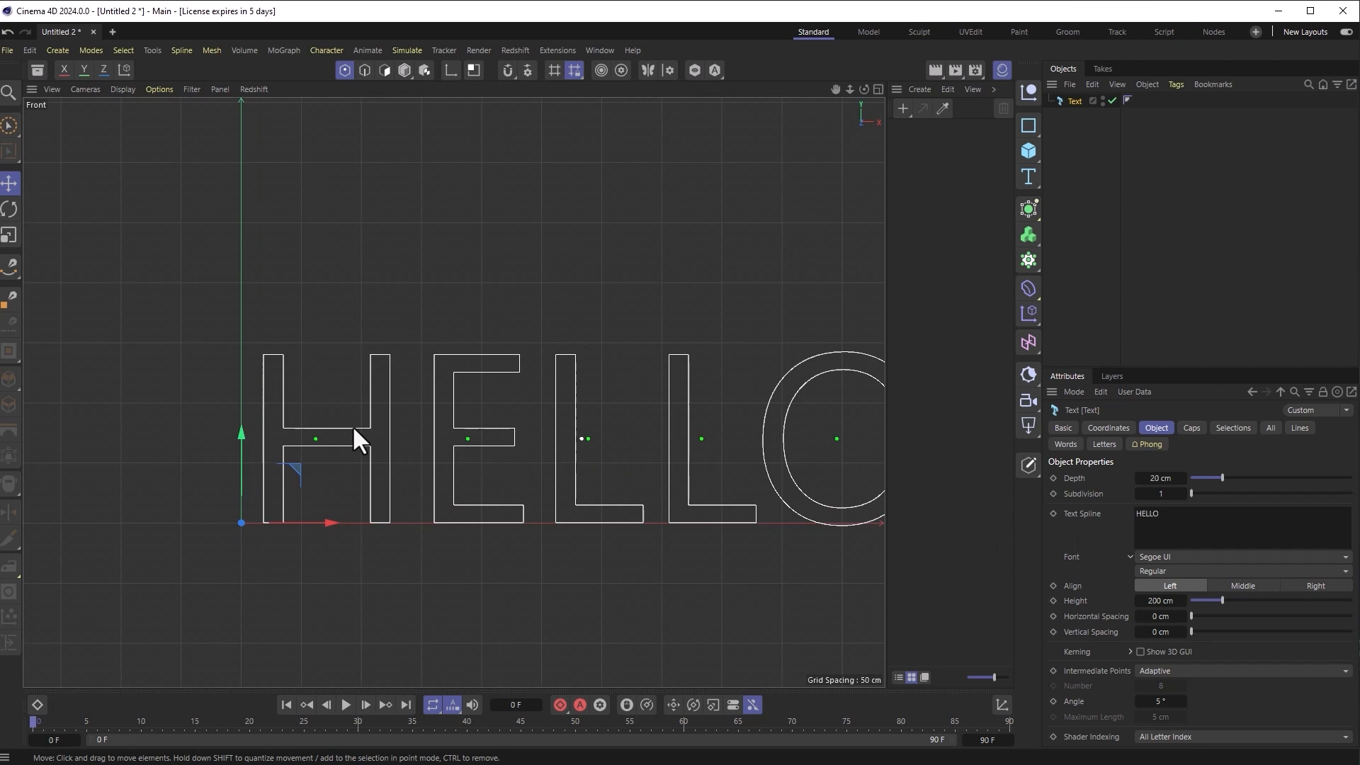
pyautogui.click(1029, 125)
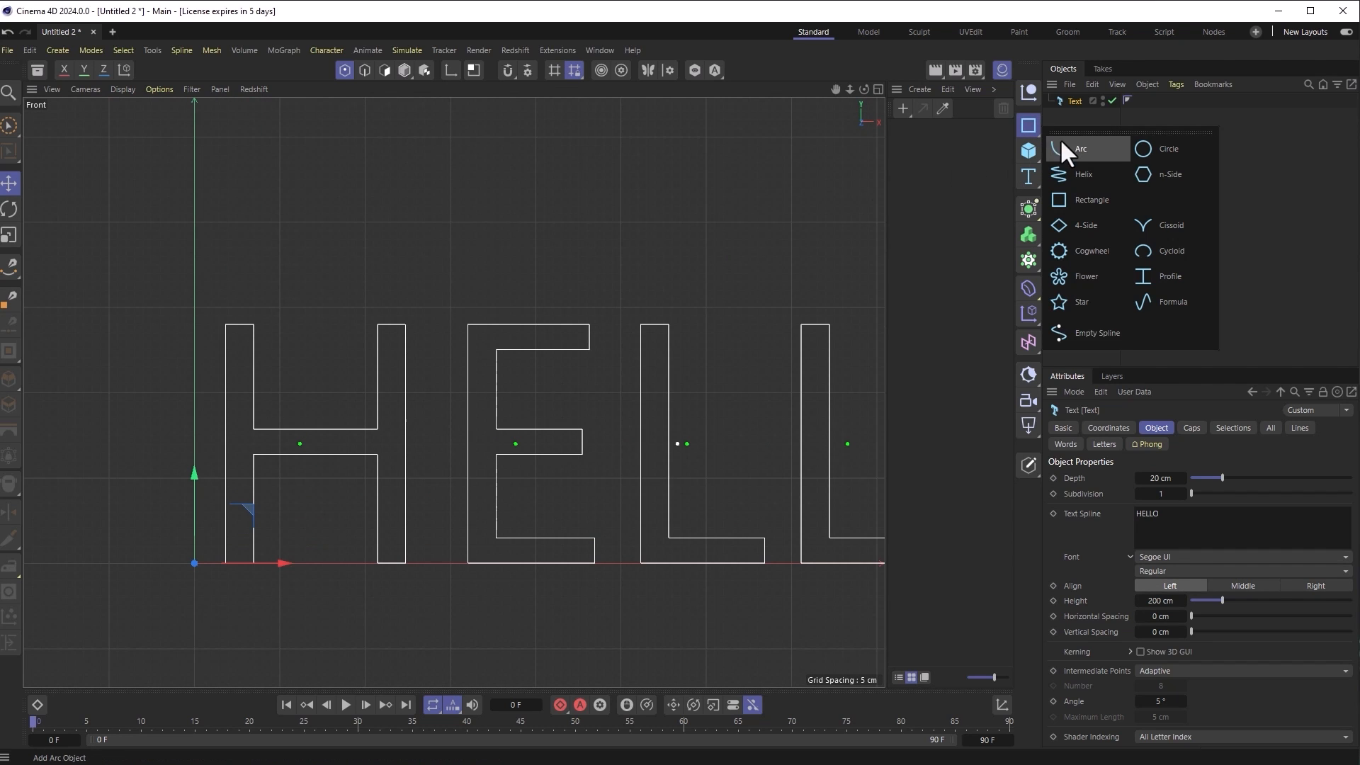
pyautogui.click(1081, 198)
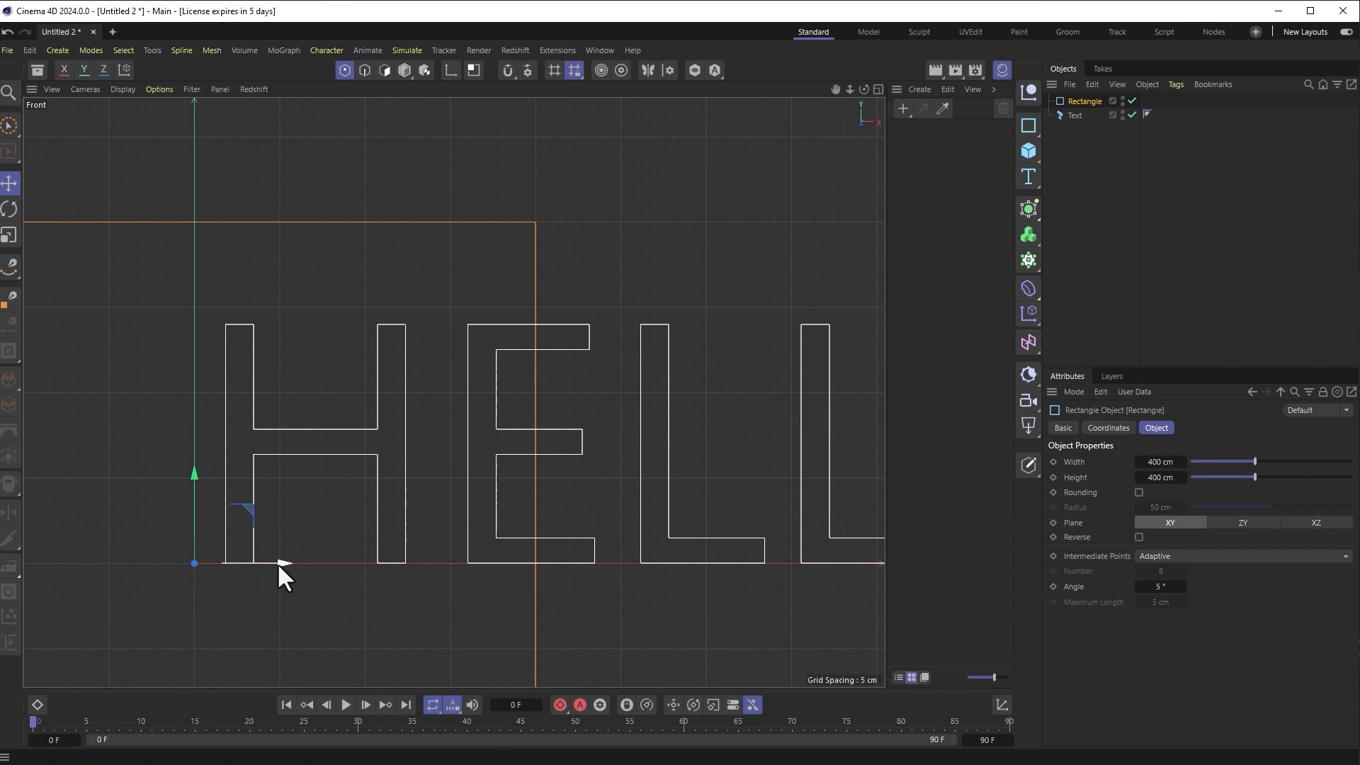
pyautogui.moveTo(267, 286); pyautogui.dragTo(597, 387)
# Step: Slide the rectangle further right along HELLO so its top lines up with the letter tops
pyautogui.middleClick(723, 372)
pyautogui.middleClick(742, 483)
pyautogui.moveTo(744, 396); pyautogui.dragTo(380, 316, button='middle')
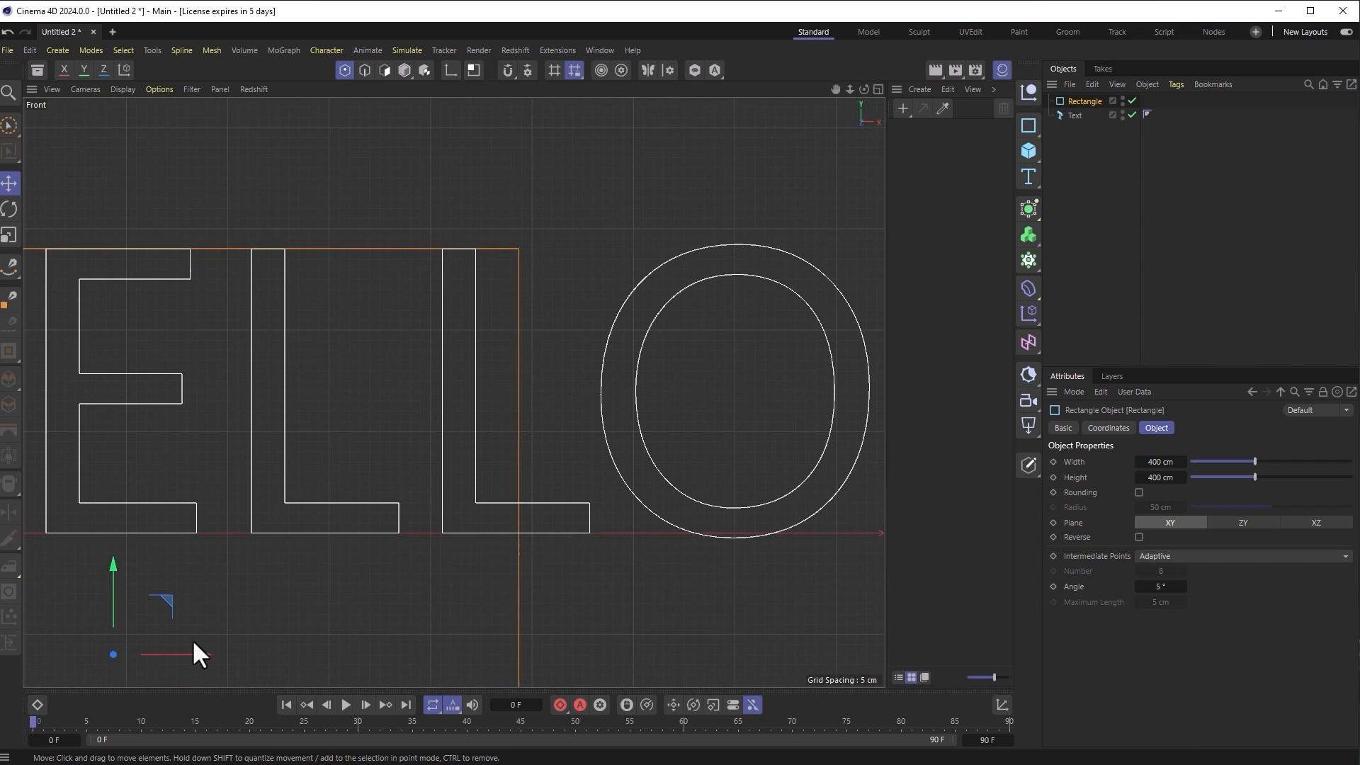
pyautogui.moveTo(192, 652); pyautogui.dragTo(528, 639)
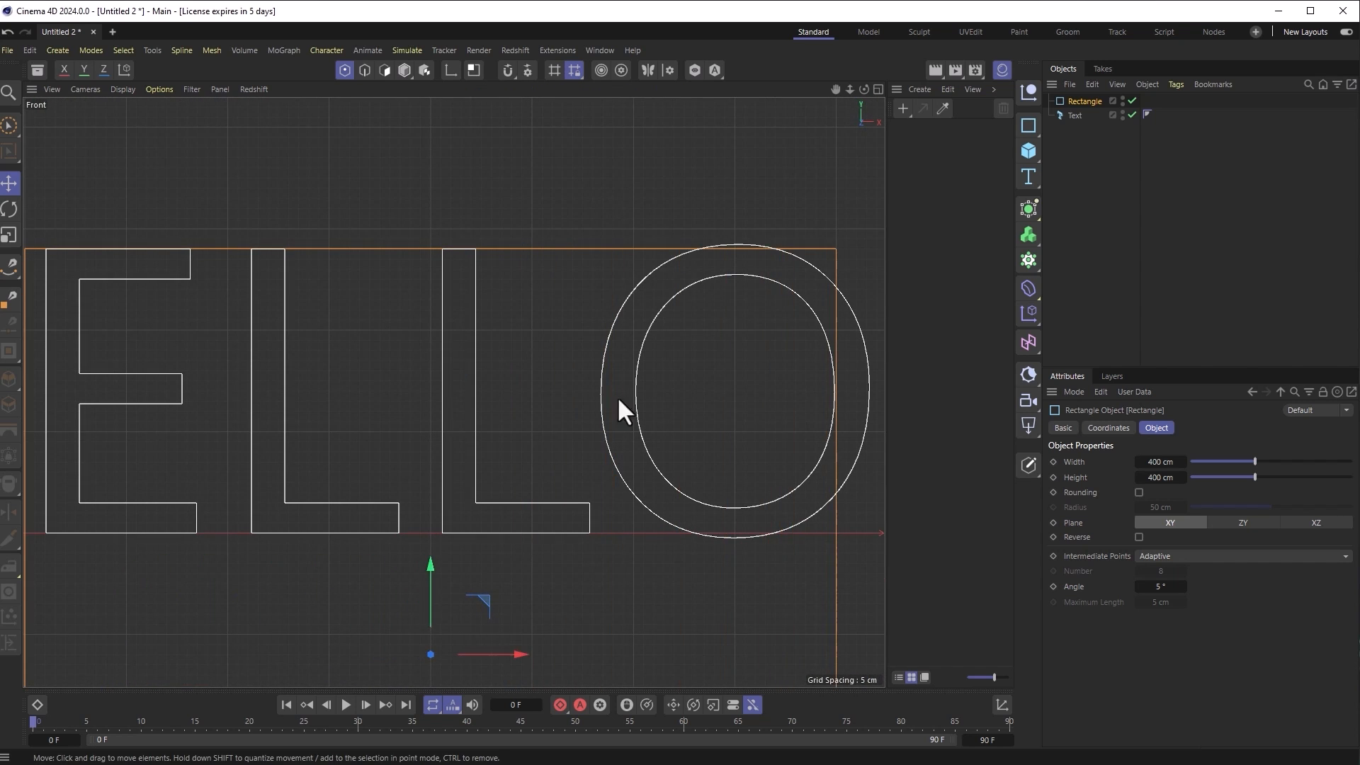
pyautogui.scroll(5, 741, 262)
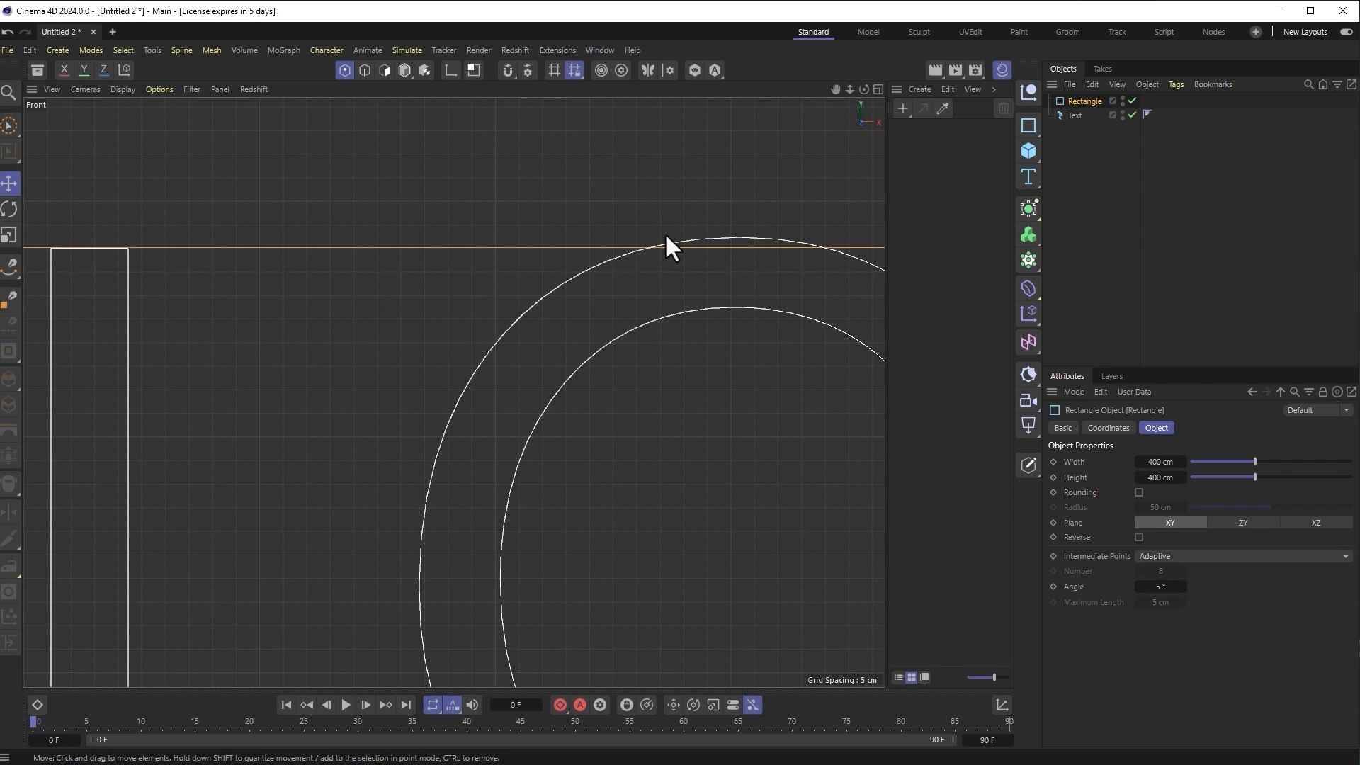
pyautogui.scroll(-5, 878, 538)
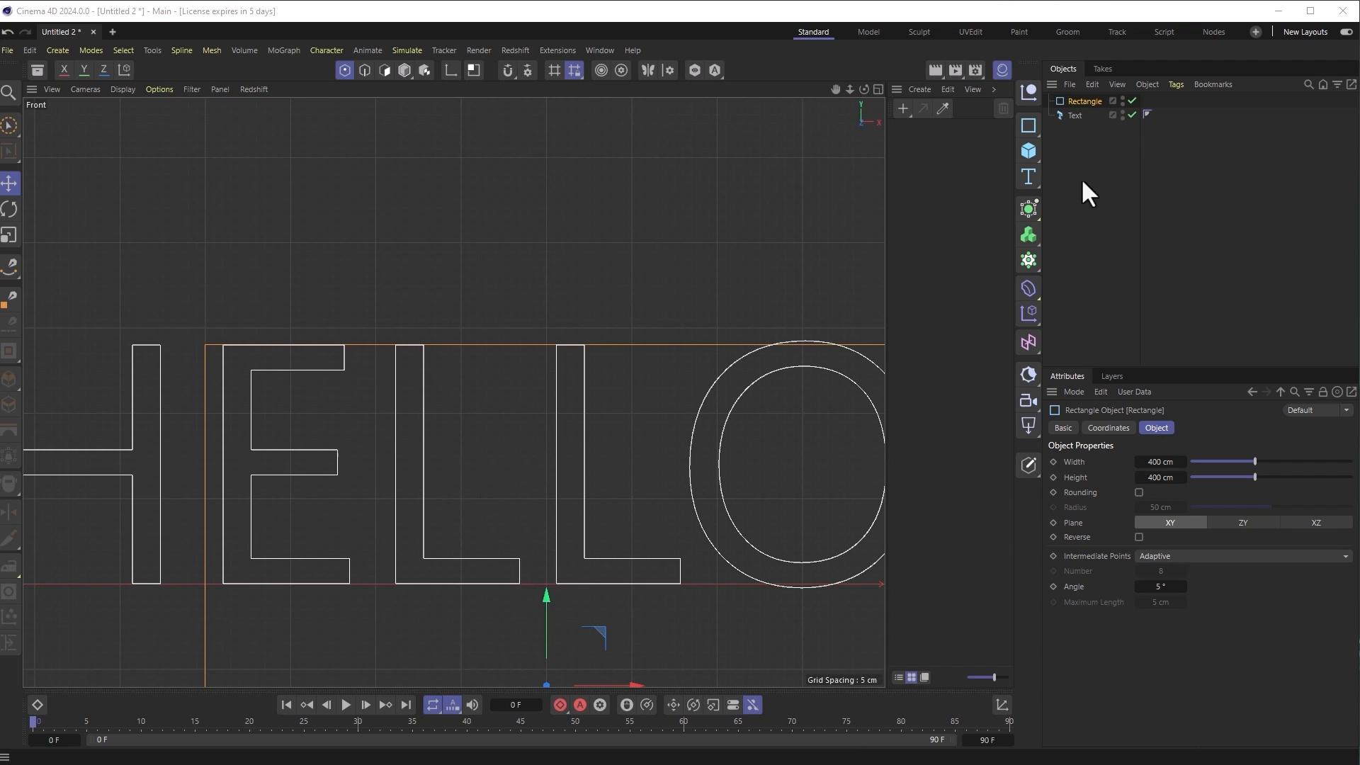
pyautogui.click(1076, 116)
# Step: Duplicate the Text object as Text.1 reading BYE, and give HELLO the Orbitron Black font
pyautogui.keyDown('ctrl'); pyautogui.moveTo(1075, 116); pyautogui.dragTo(1075, 133); pyautogui.keyUp('ctrl')
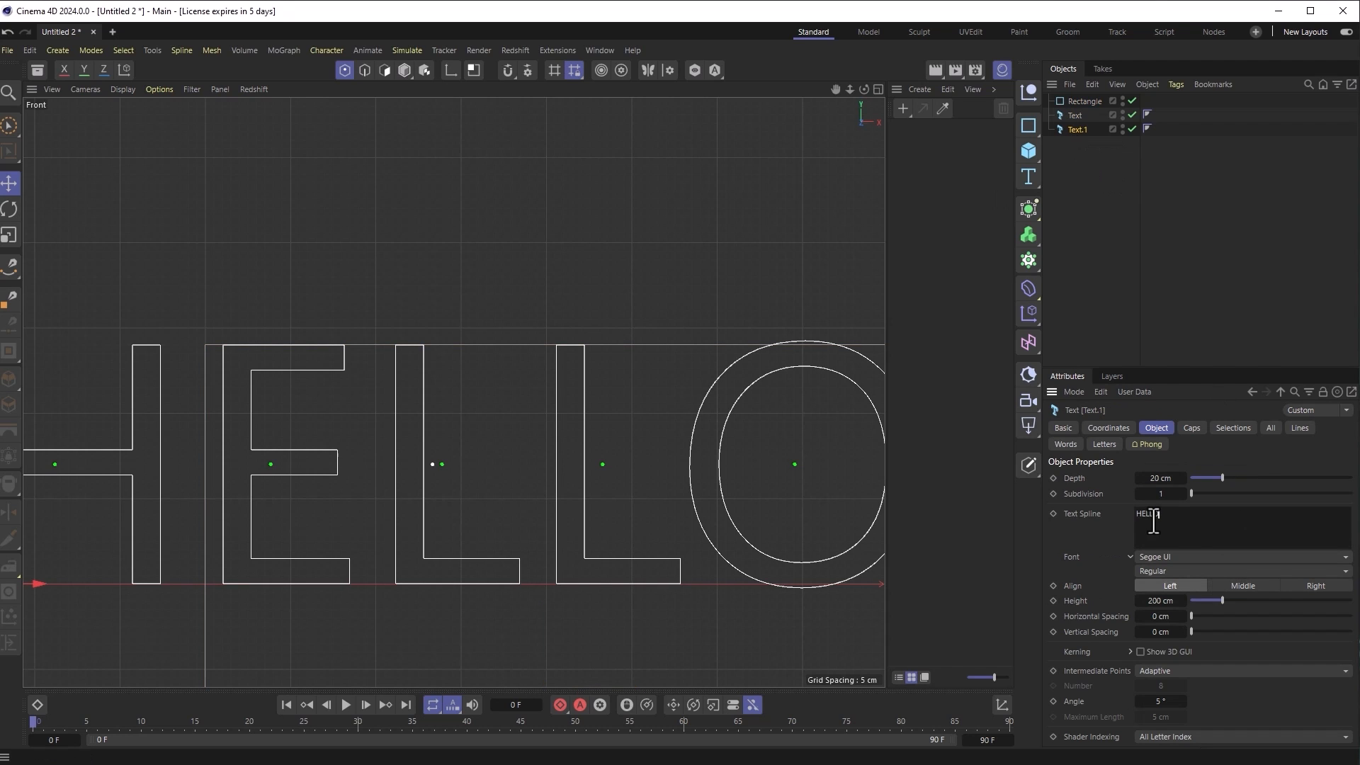
pyautogui.moveTo(1160, 513); pyautogui.dragTo(1125, 512)
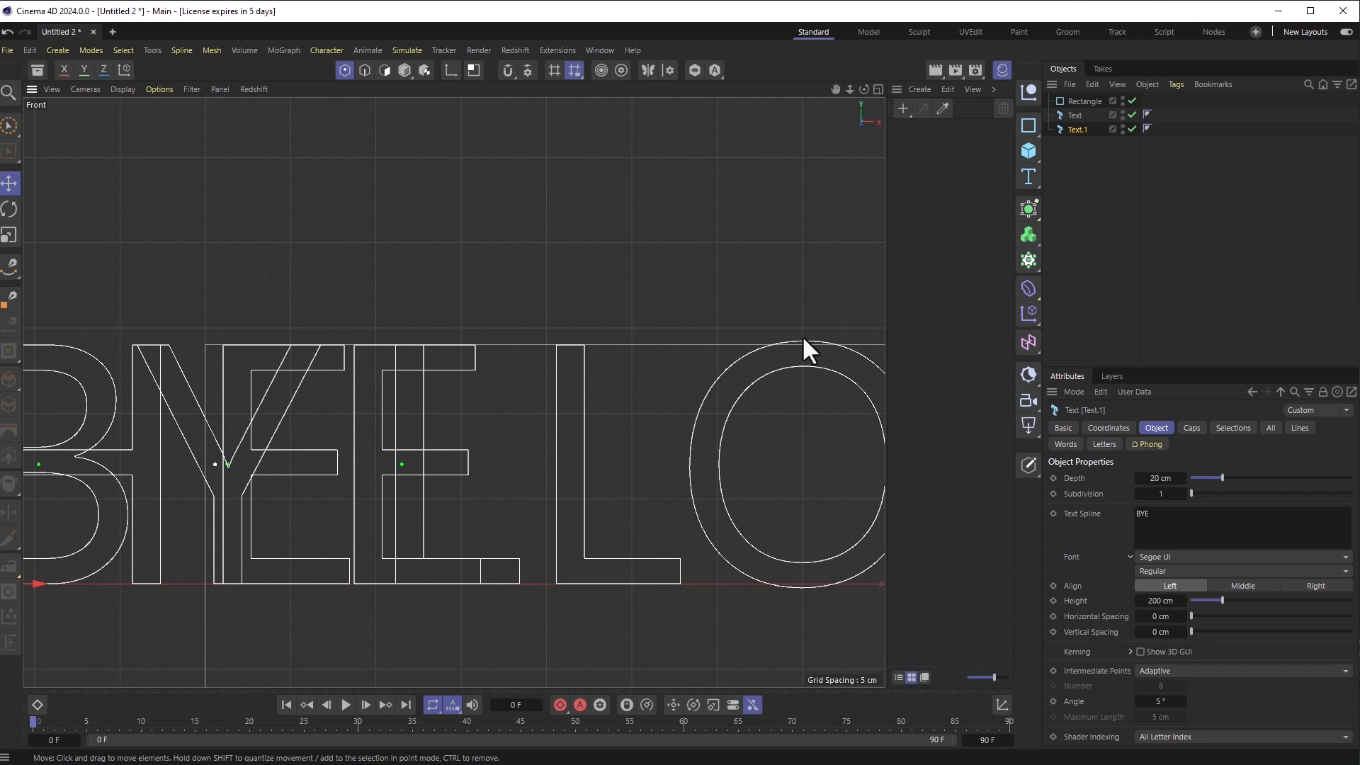
pyautogui.click(1071, 115)
pyautogui.click(1167, 556)
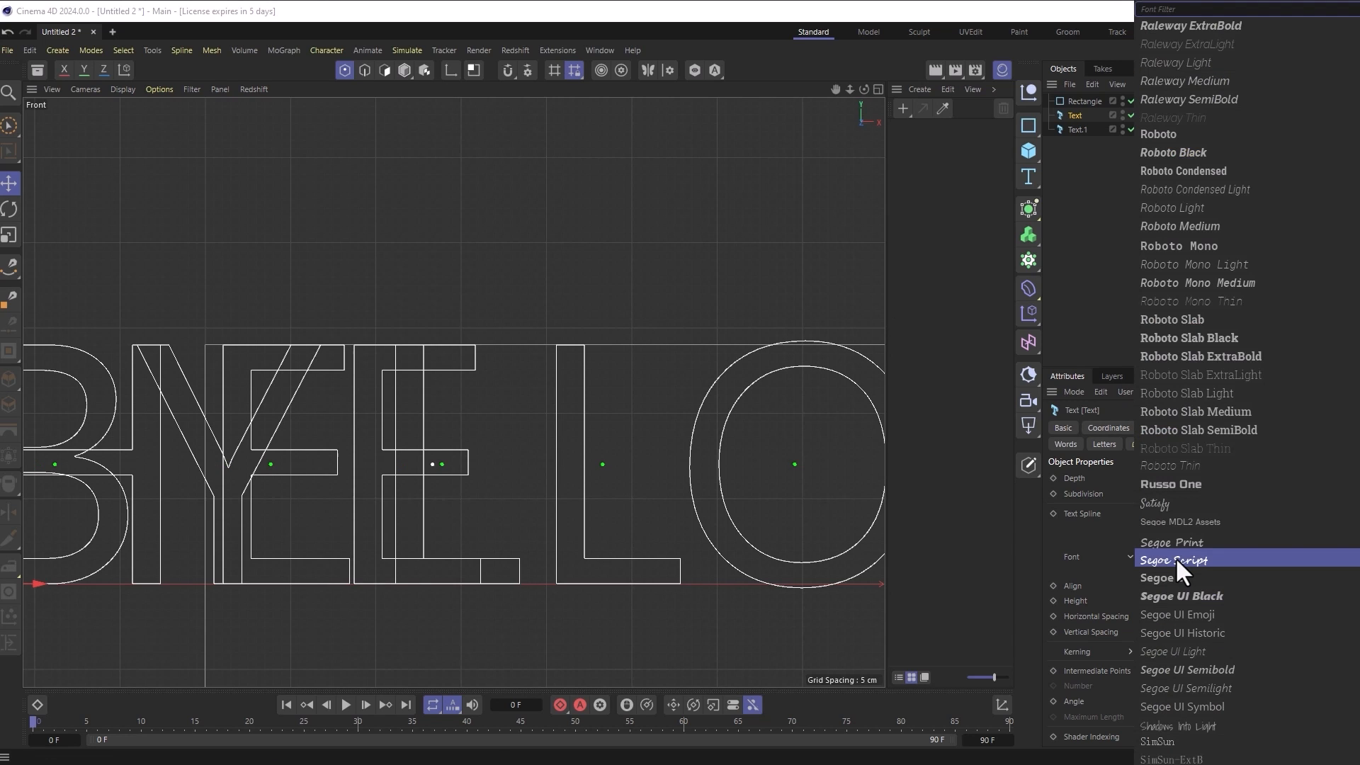
pyautogui.write('orb')
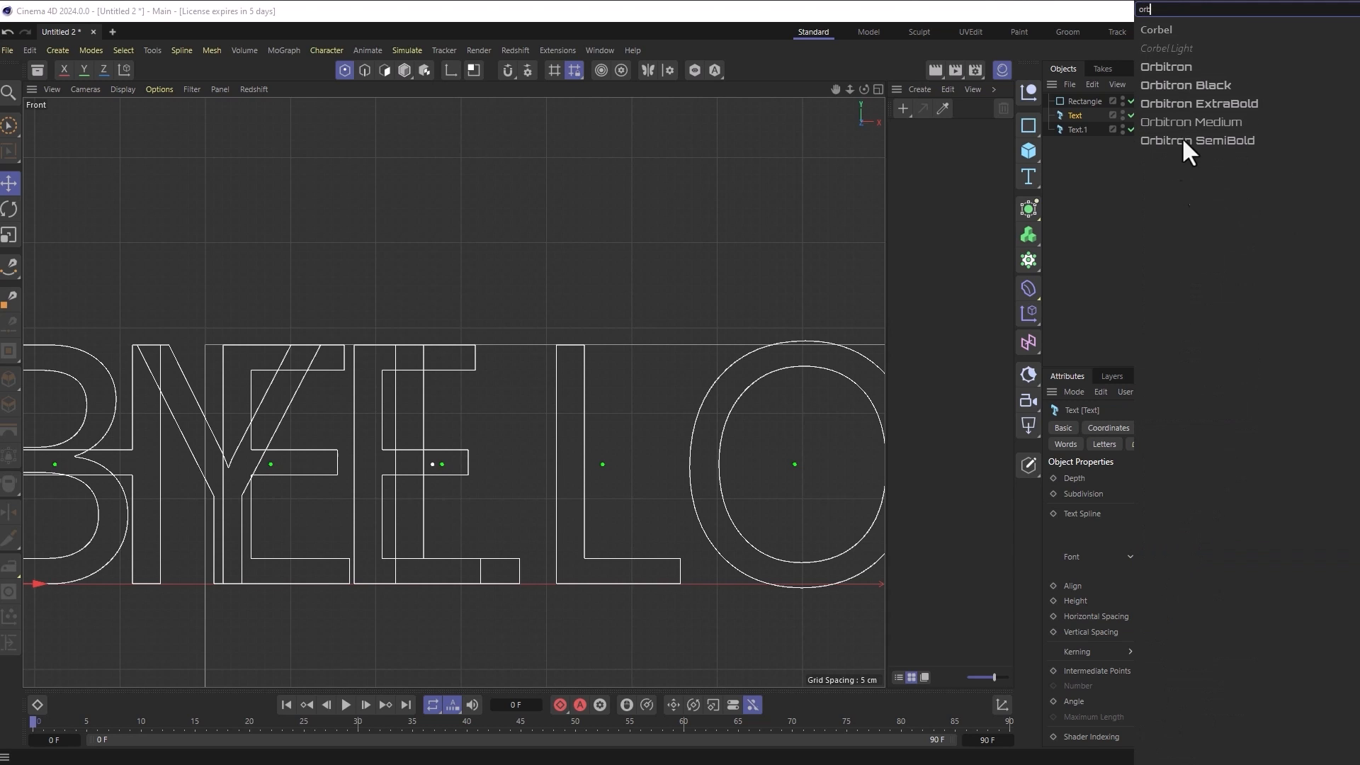
pyautogui.click(1192, 84)
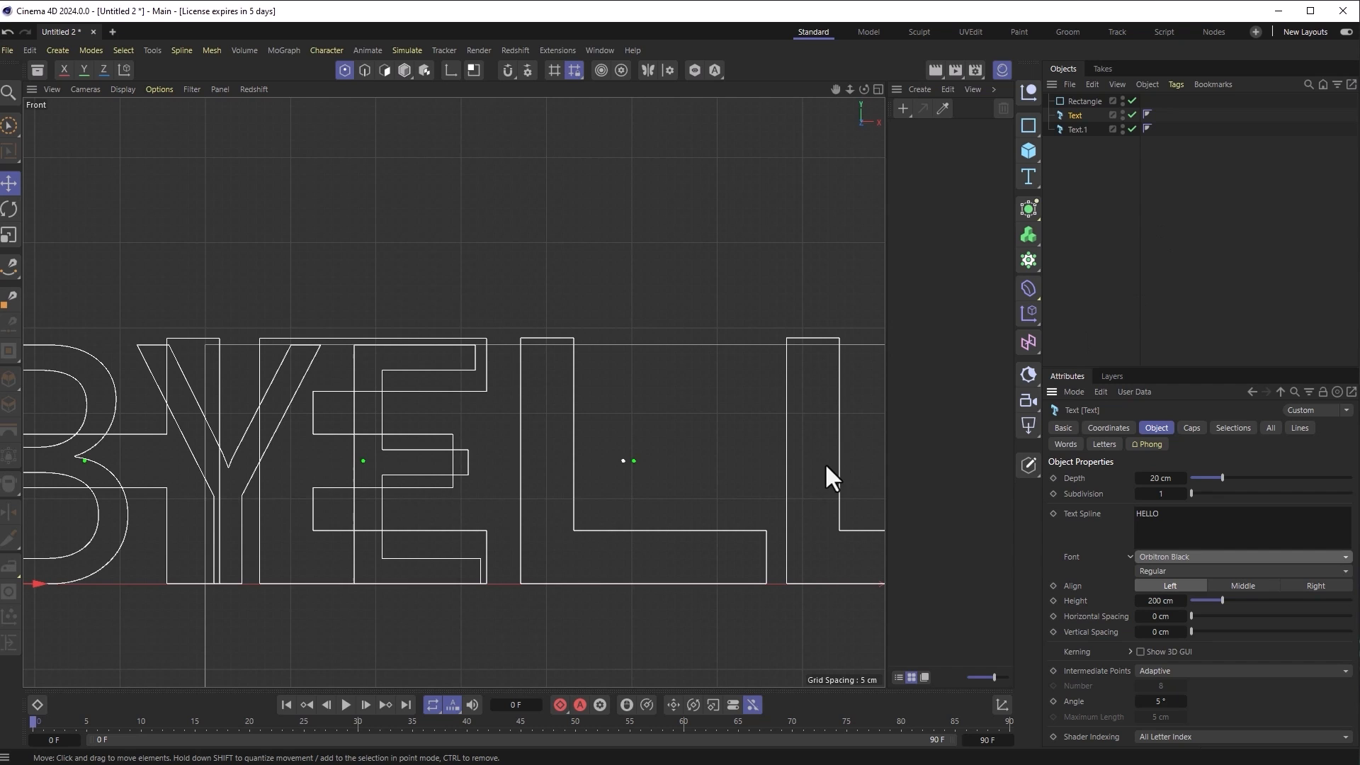
pyautogui.keyDown('alt'); pyautogui.moveTo(802, 385); pyautogui.dragTo(319, 358, button='middle'); pyautogui.keyUp('alt')
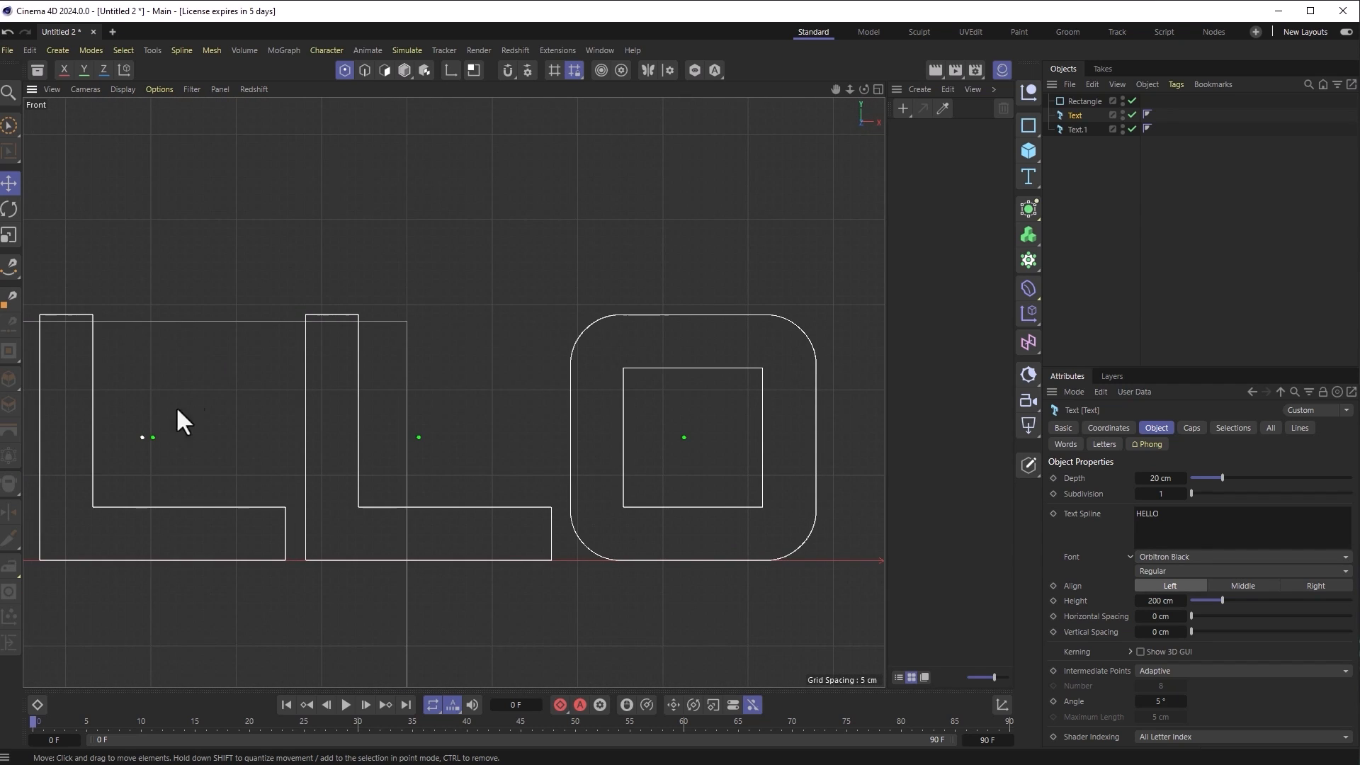
# Step: Shift the rectangle further right over the text
pyautogui.click(1082, 102)
pyautogui.moveTo(236, 623); pyautogui.dragTo(624, 615)
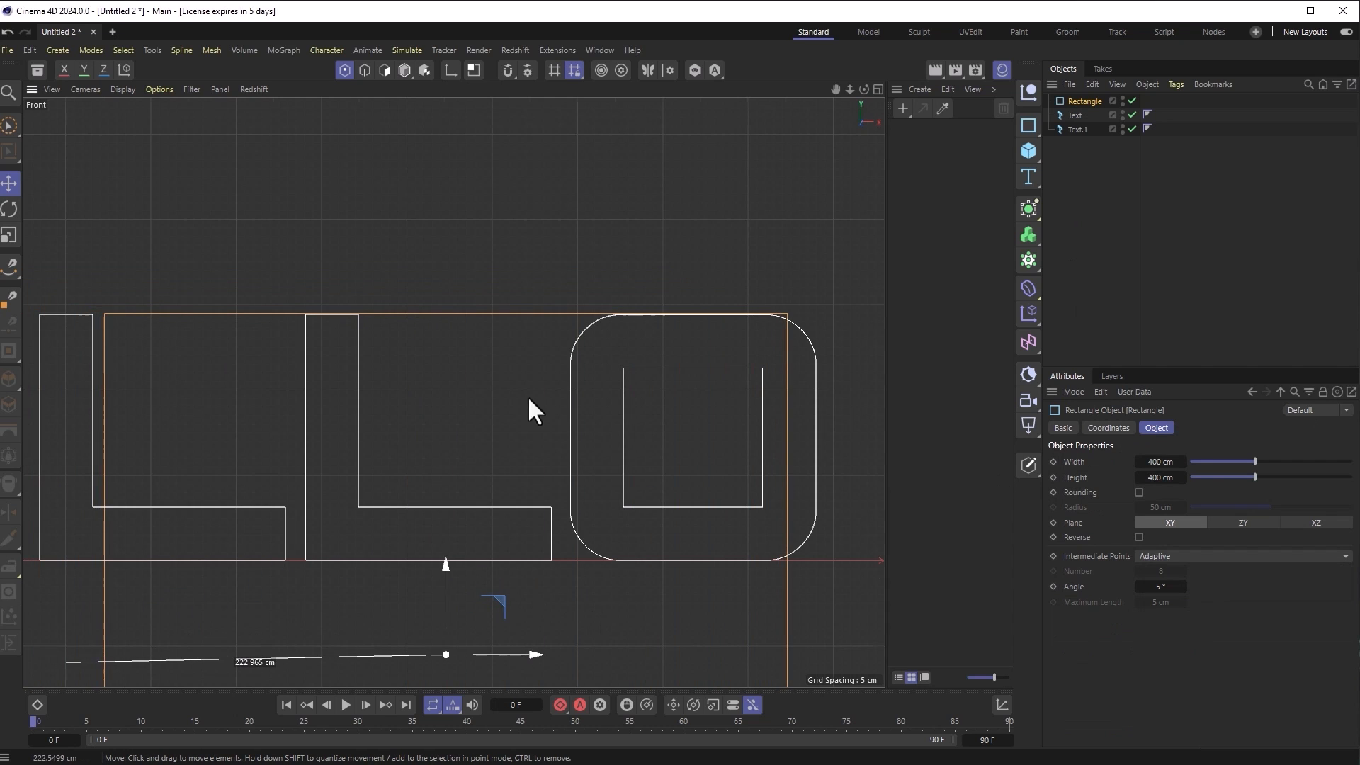
pyautogui.keyDown('alt'); pyautogui.moveTo(479, 353); pyautogui.dragTo(517, 368, button='middle'); pyautogui.keyUp('alt')
pyautogui.scroll(3, 517, 366)
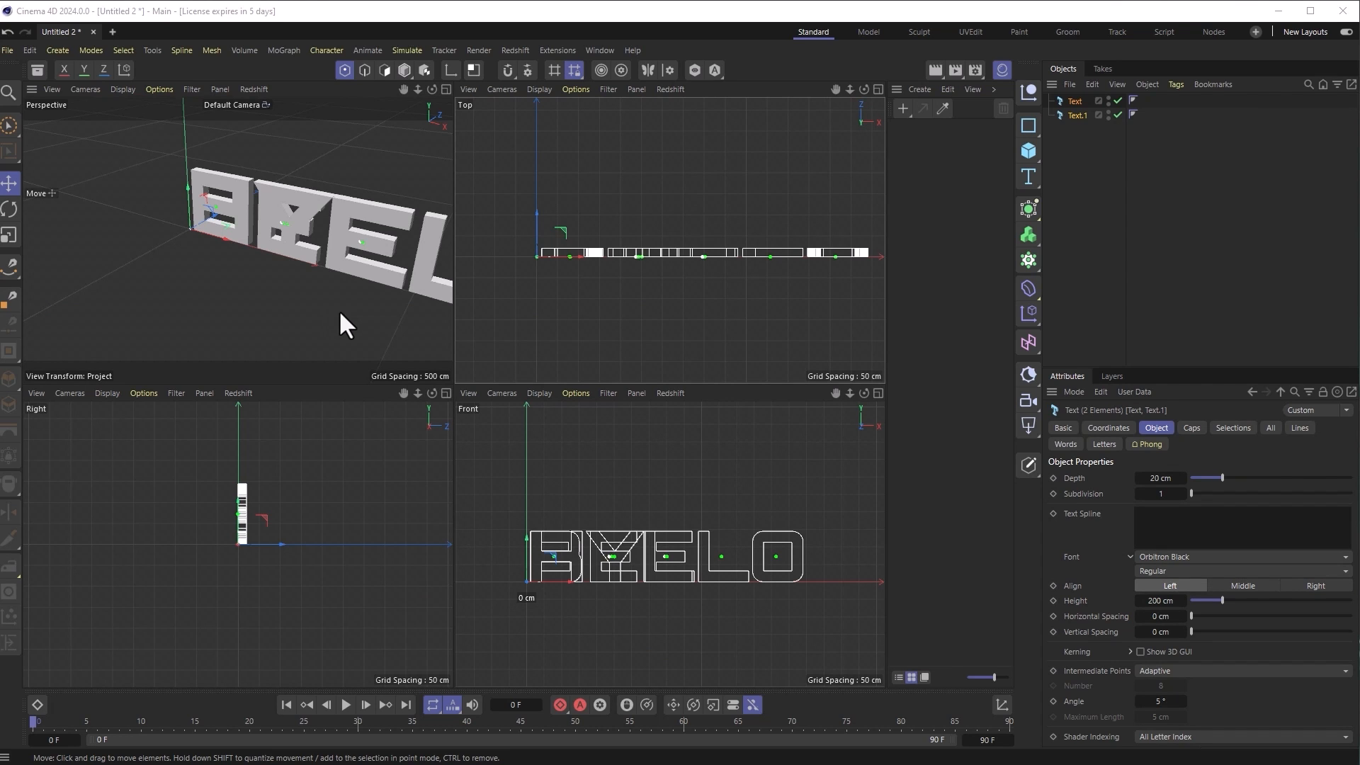
# Step: Centre-align both texts on the origin and extrude them 978 cm deep
pyautogui.click(1226, 587)
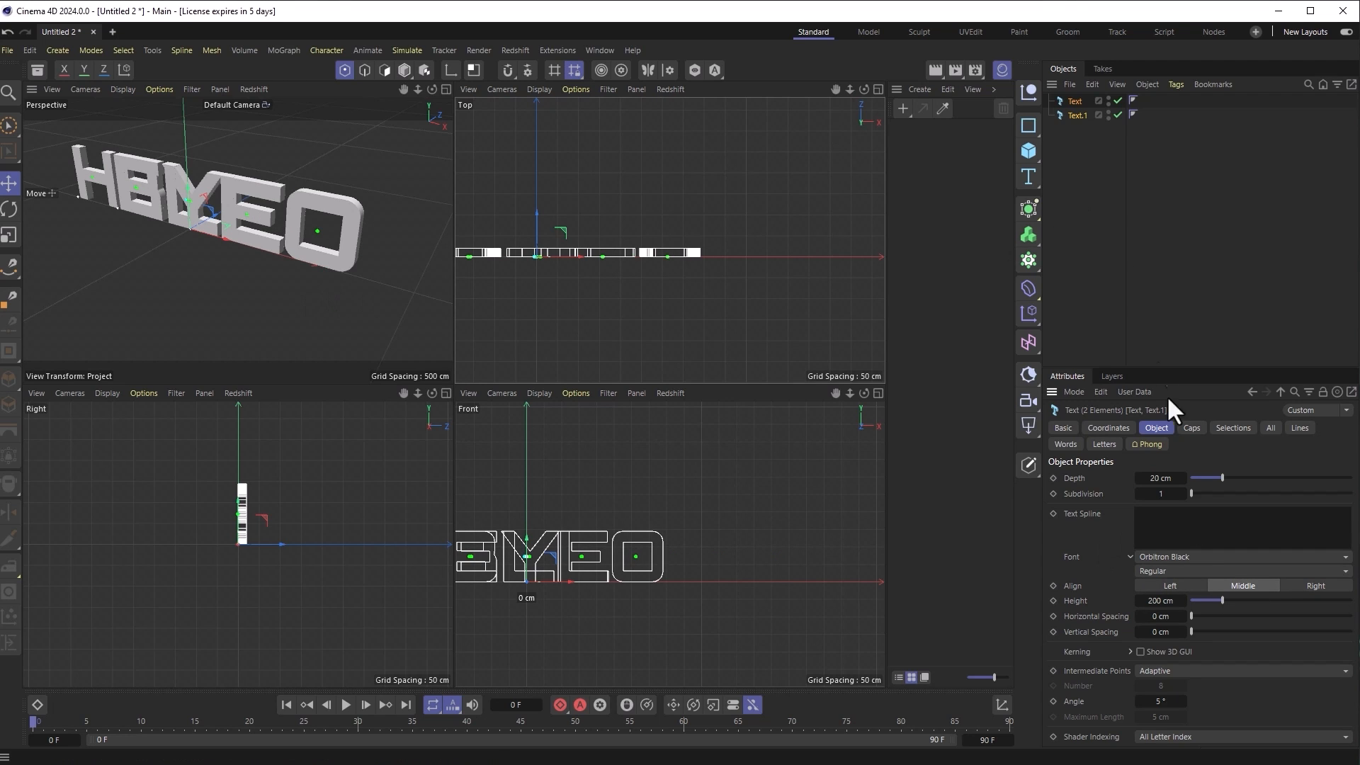
pyautogui.moveTo(1221, 479); pyautogui.dragTo(1349, 479)
pyautogui.moveTo(1154, 478); pyautogui.dragTo(1303, 479)
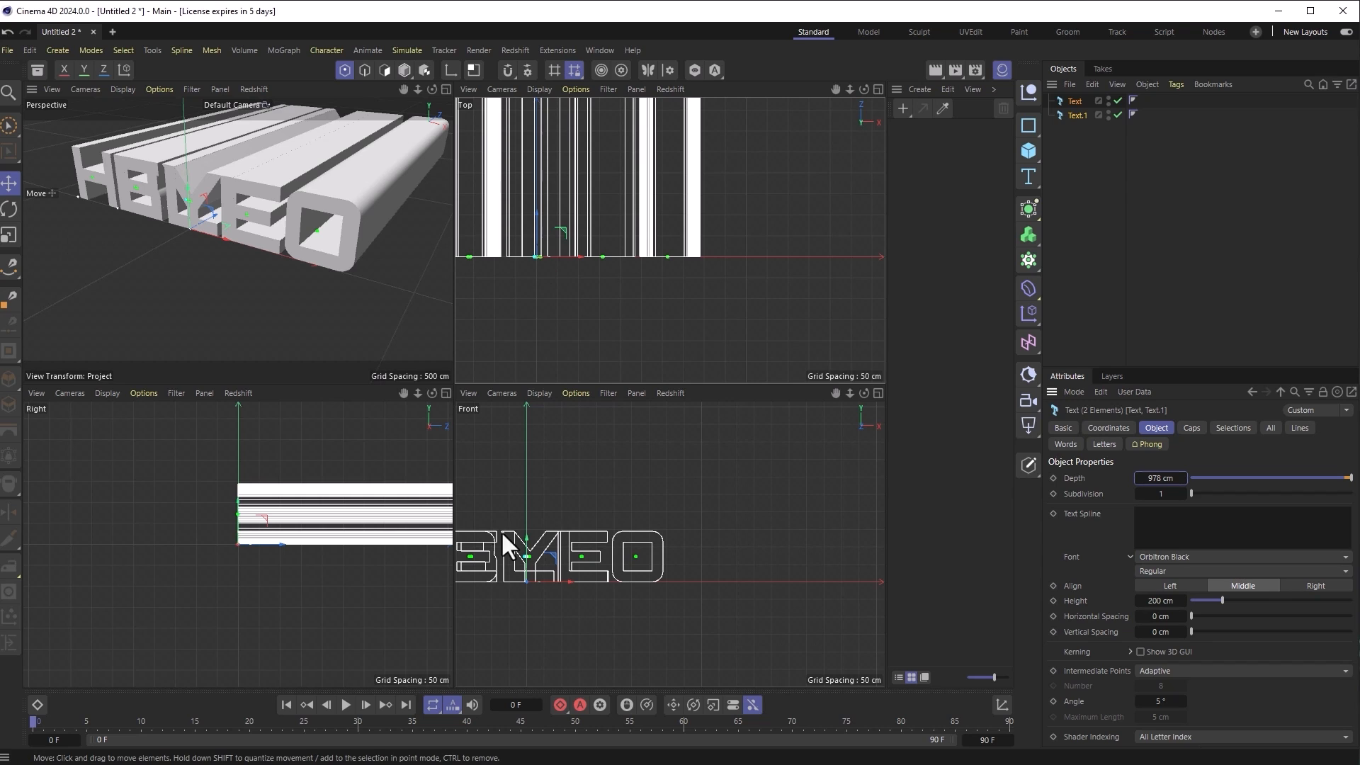
pyautogui.scroll(-3, 636, 262)
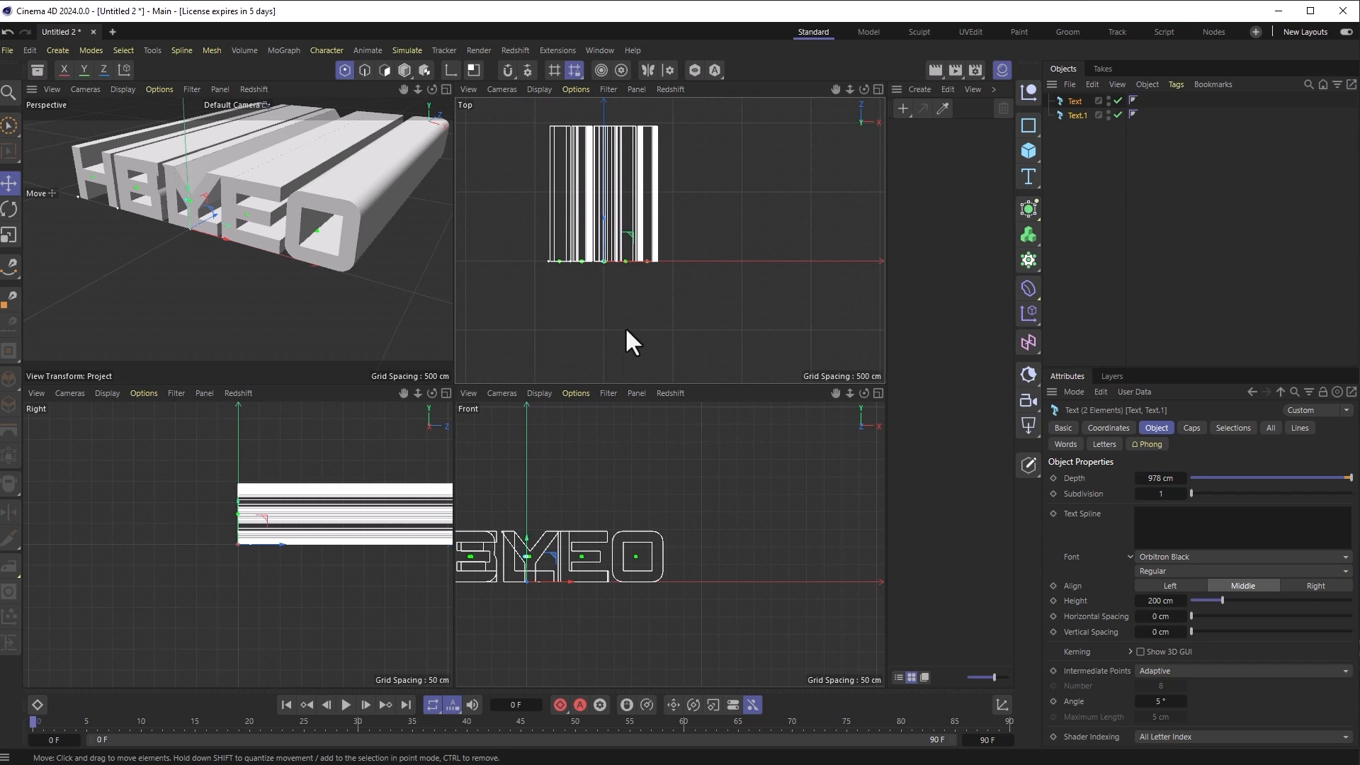
pyautogui.click(1076, 114)
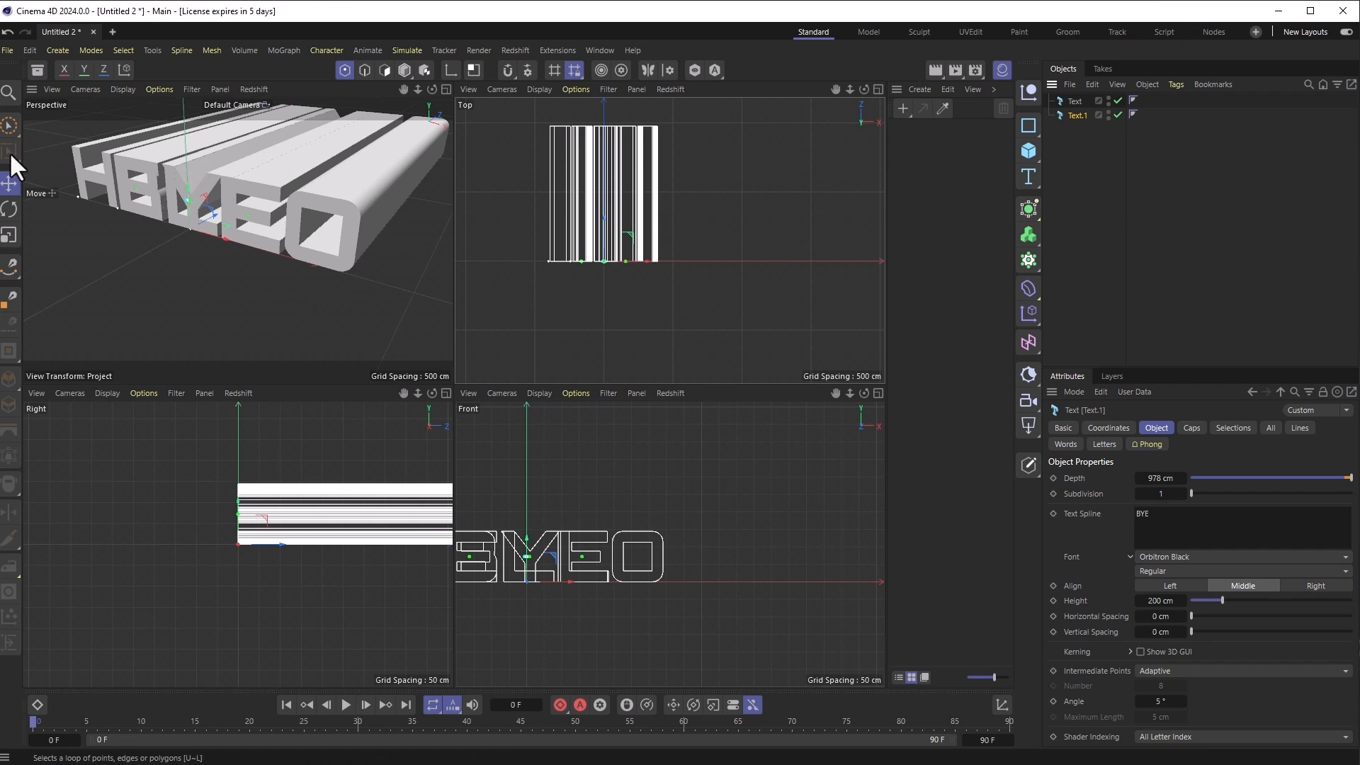
# Step: Rotate the BYE text 90° in the Top view and slide it across the HELLO extrusion
pyautogui.click(10, 209)
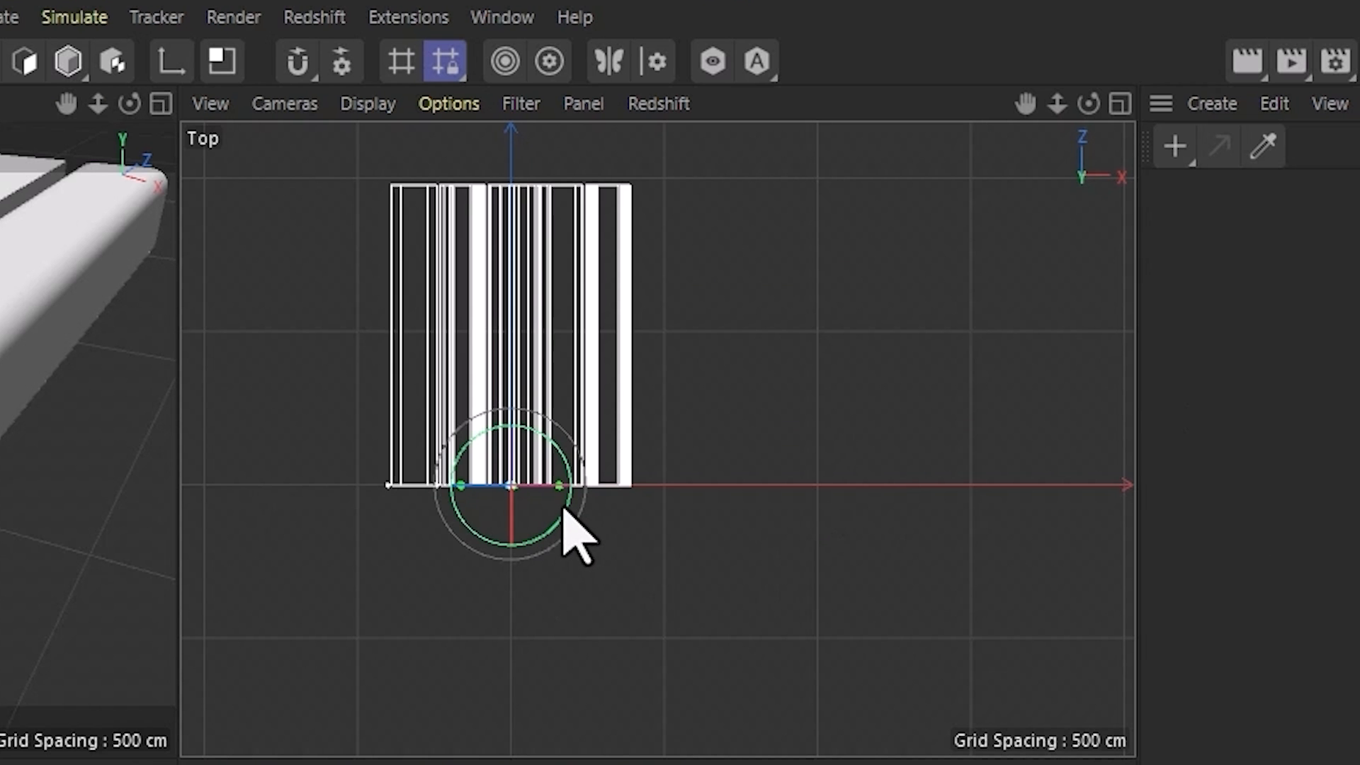
pyautogui.moveTo(628, 273); pyautogui.dragTo(635, 223)
pyautogui.moveTo(583, 400); pyautogui.dragTo(559, 409)
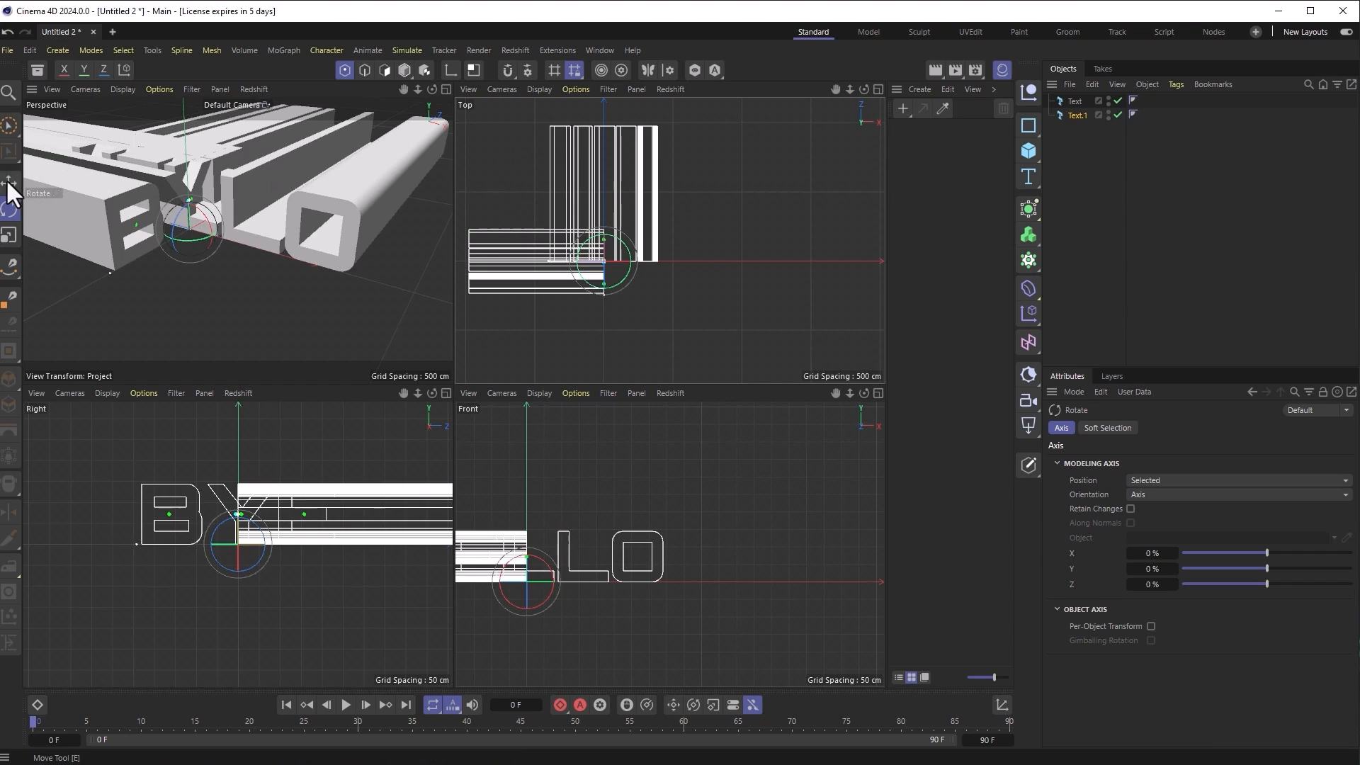
pyautogui.click(9, 183)
pyautogui.moveTo(607, 225); pyautogui.dragTo(794, 135)
pyautogui.press('F2')
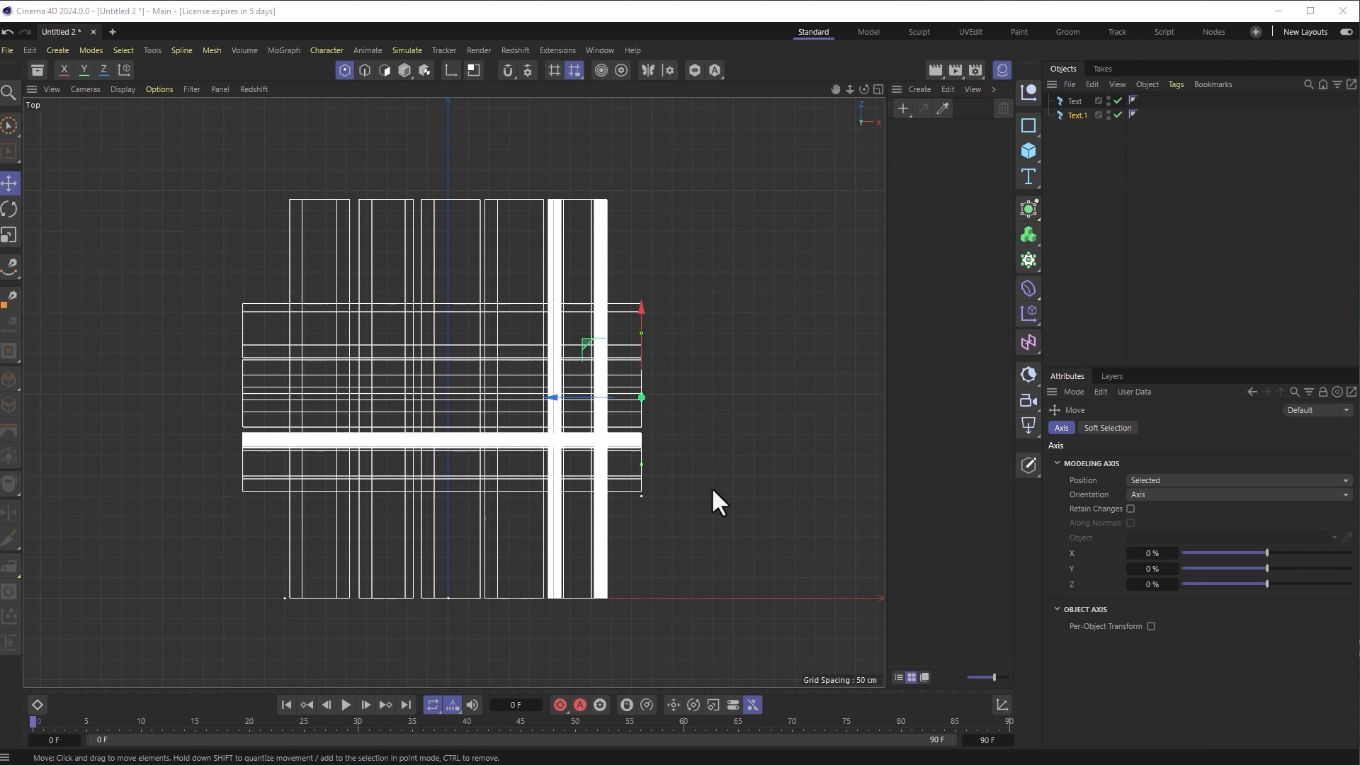
pyautogui.middleClick(641, 454)
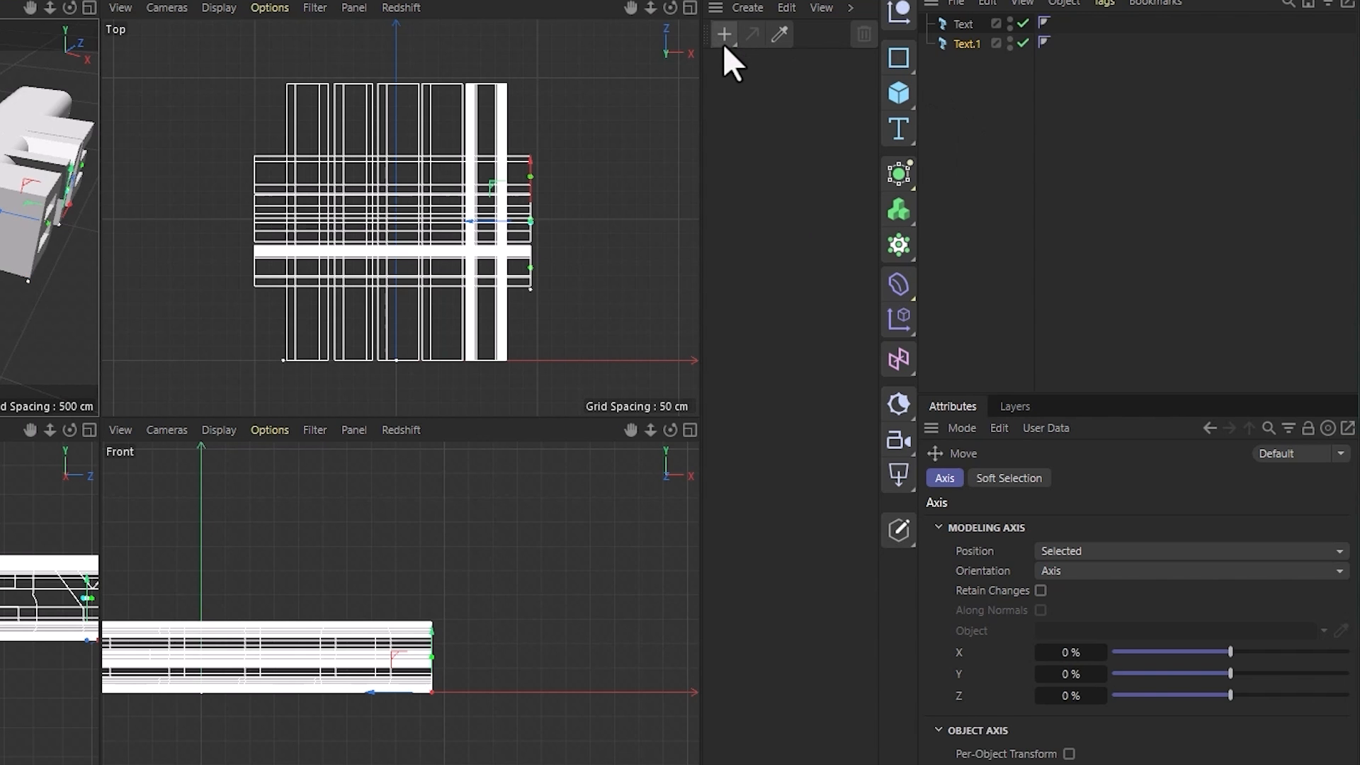
# Step: Create a new material with a black base colour, reflection weight 0 and a raised emission weight
pyautogui.click(902, 111)
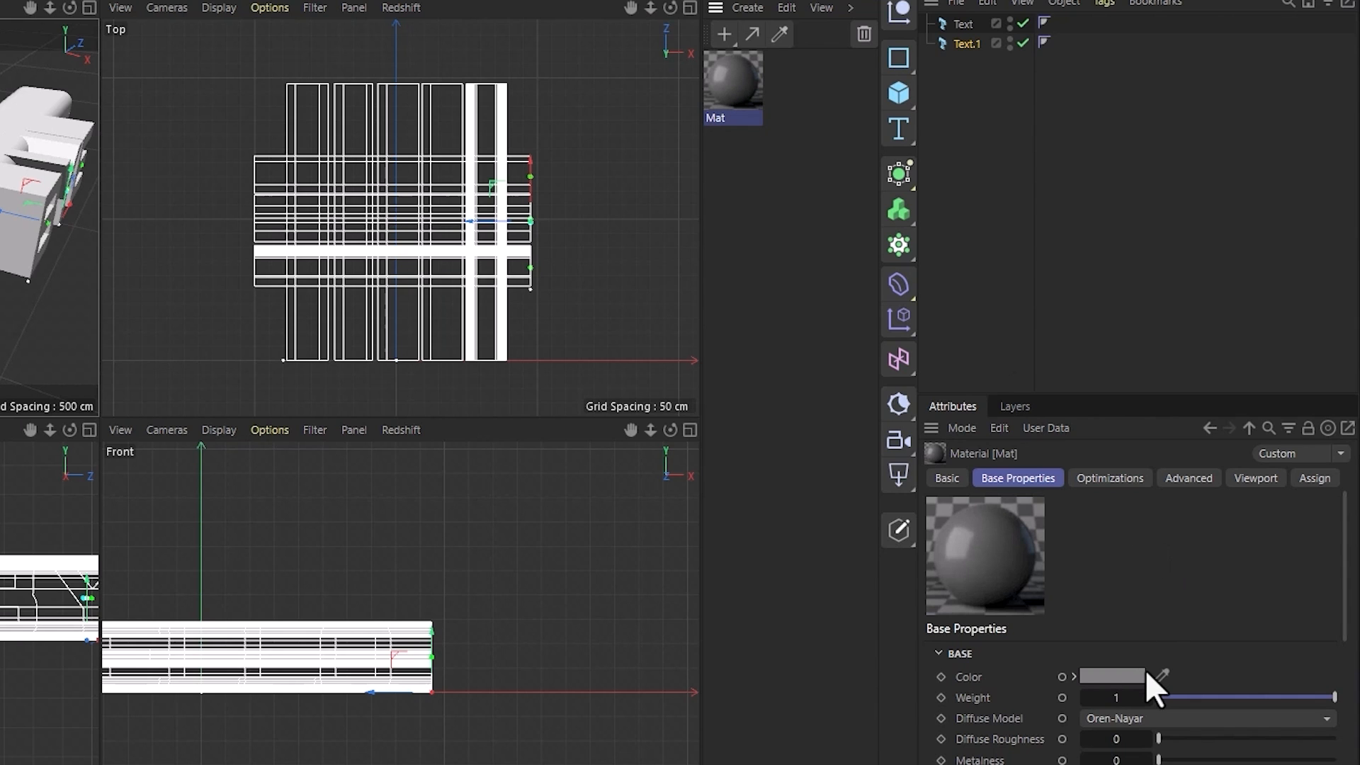
pyautogui.click(1133, 676)
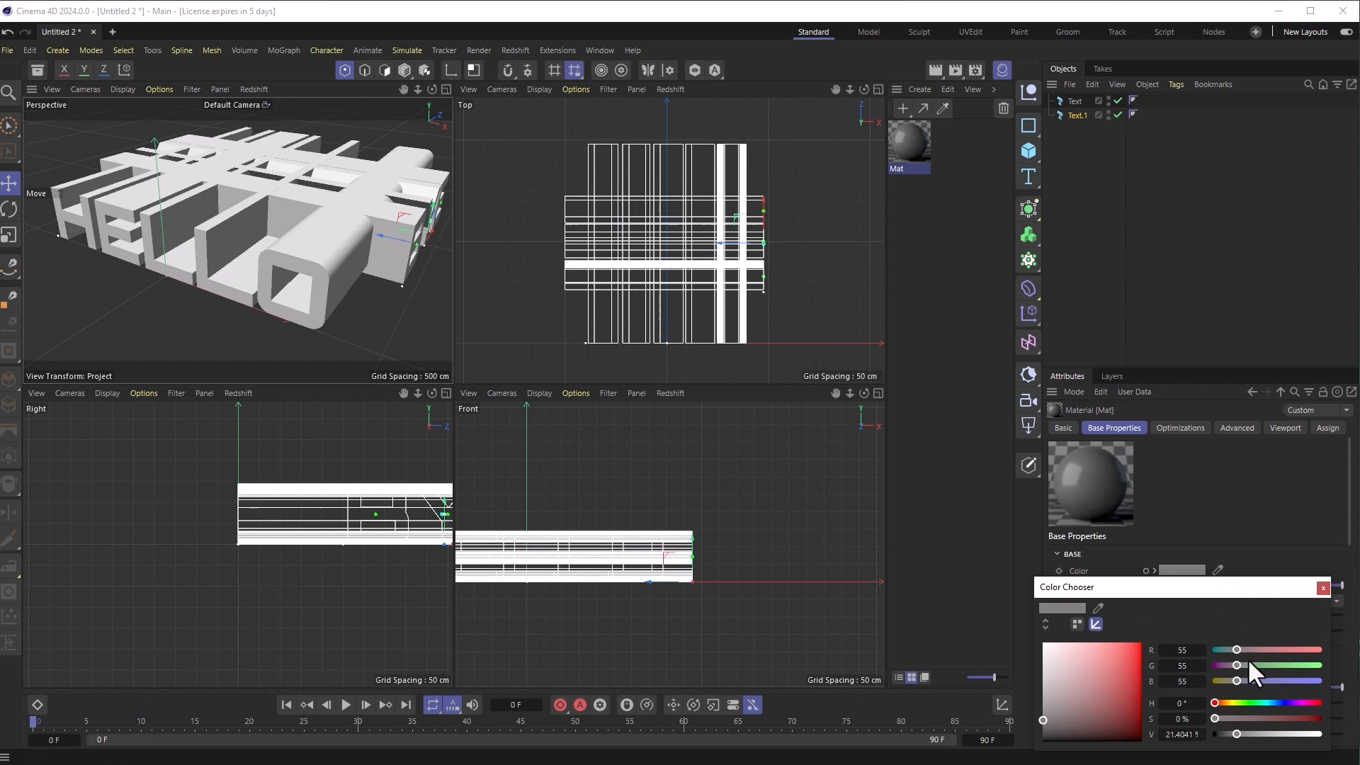
pyautogui.moveTo(1235, 734); pyautogui.dragTo(1196, 747)
pyautogui.click(1321, 588)
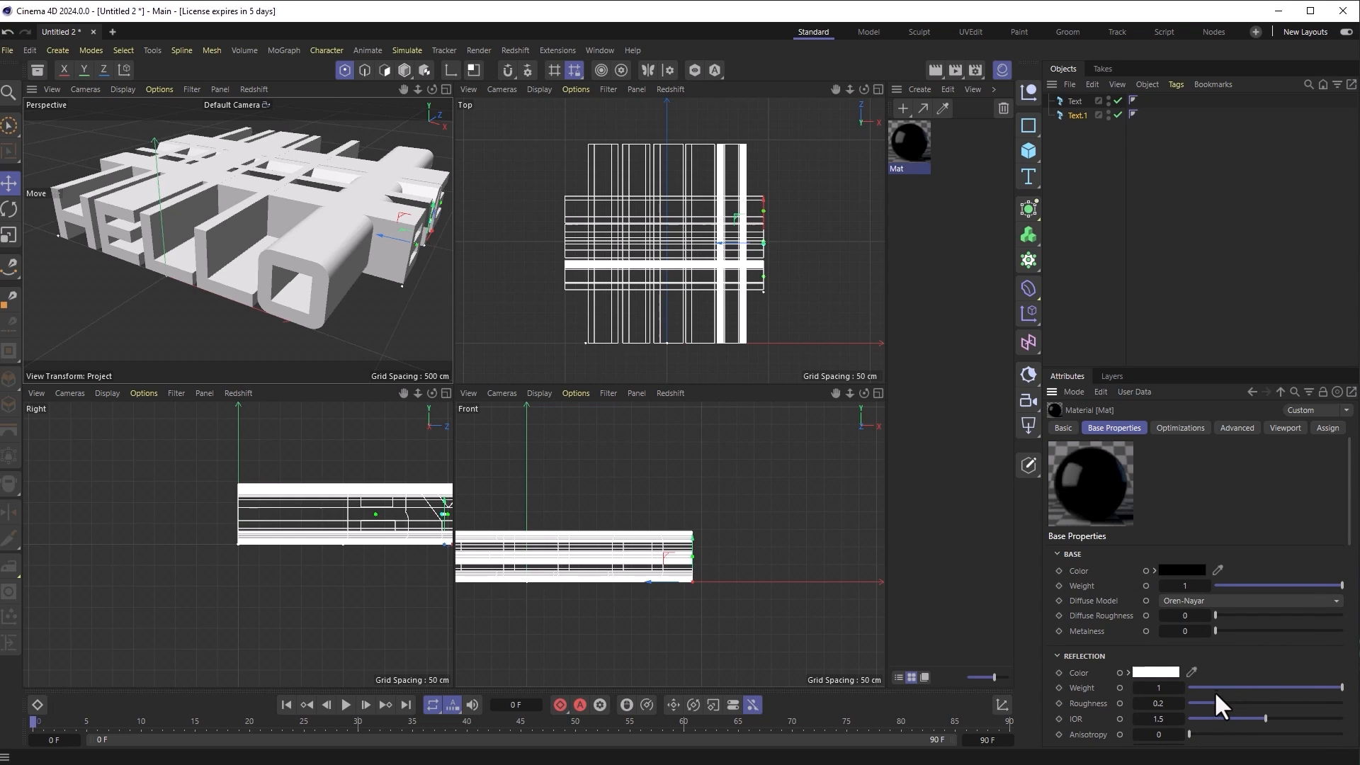
pyautogui.moveTo(1212, 686); pyautogui.dragTo(1158, 691)
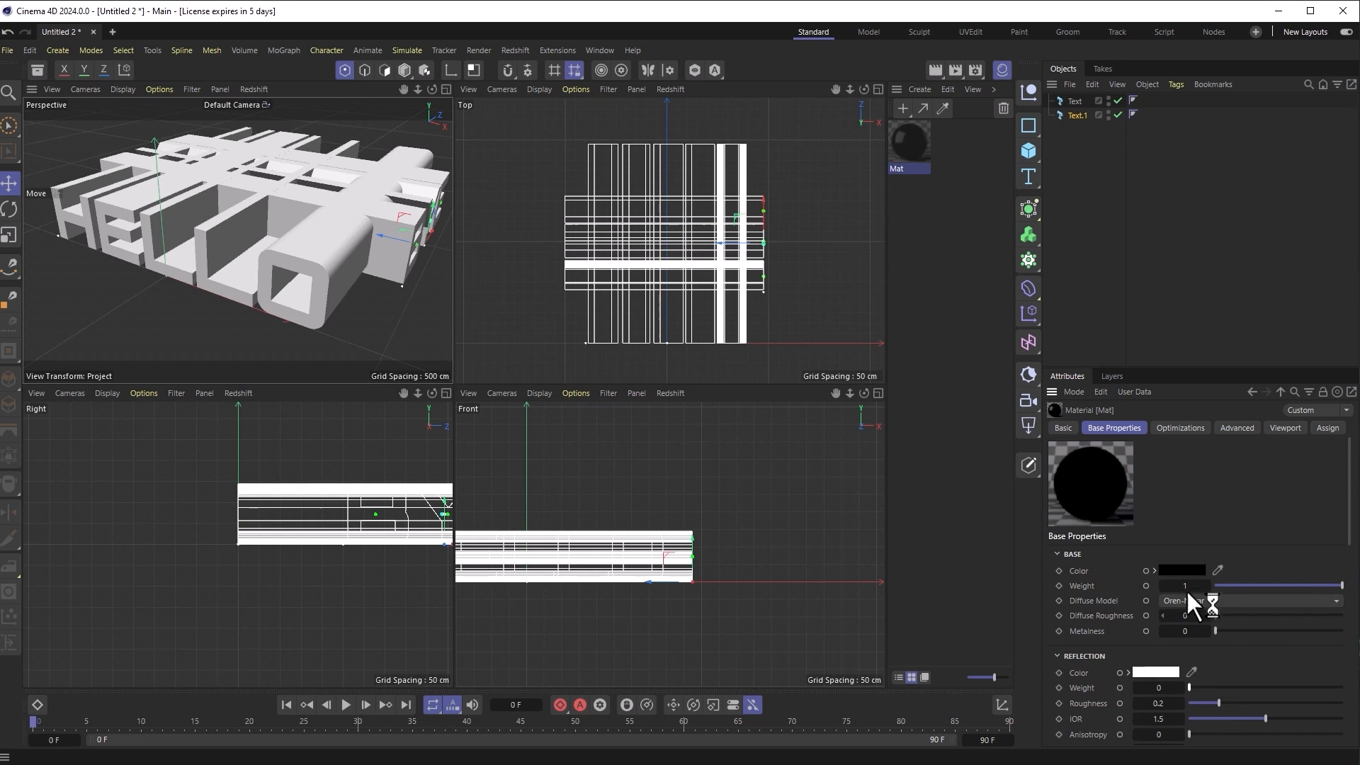
pyautogui.scroll(-5, 1236, 631)
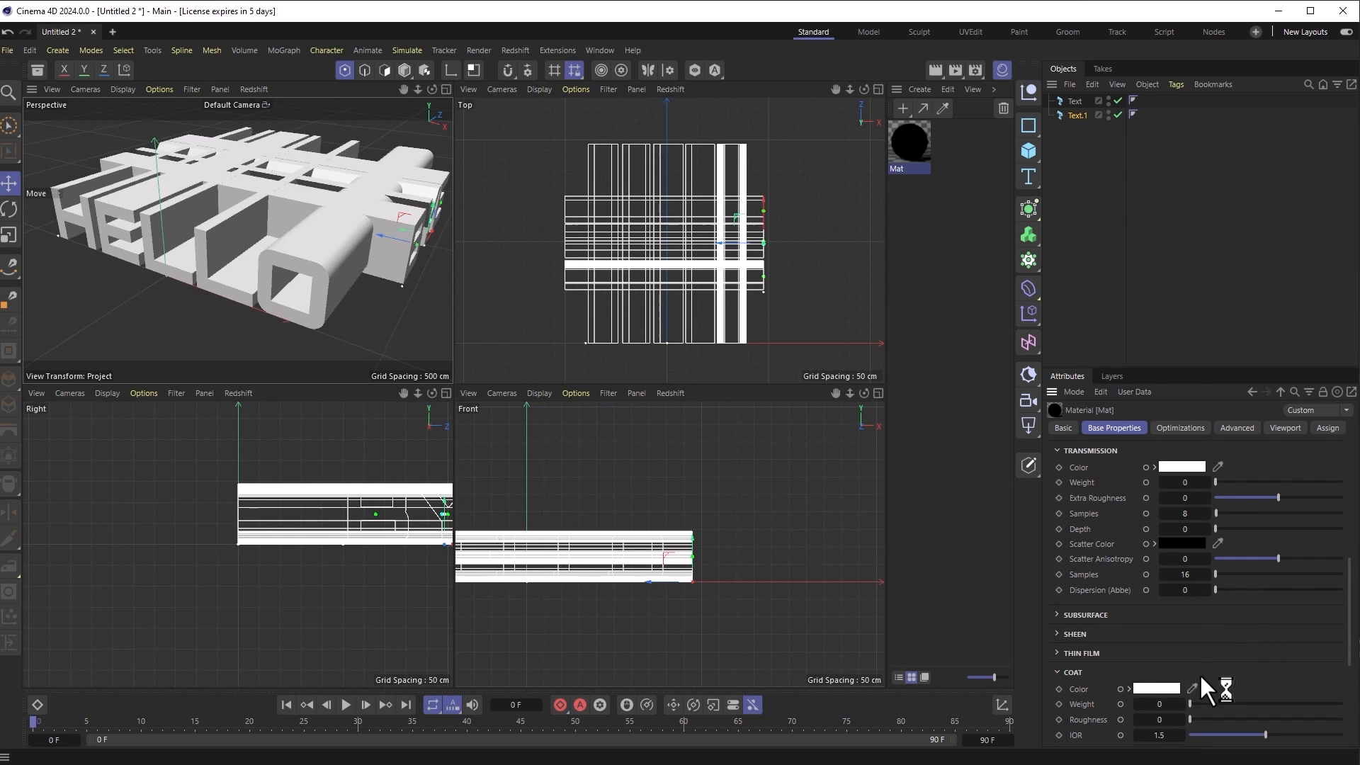
pyautogui.scroll(-3, 1197, 658)
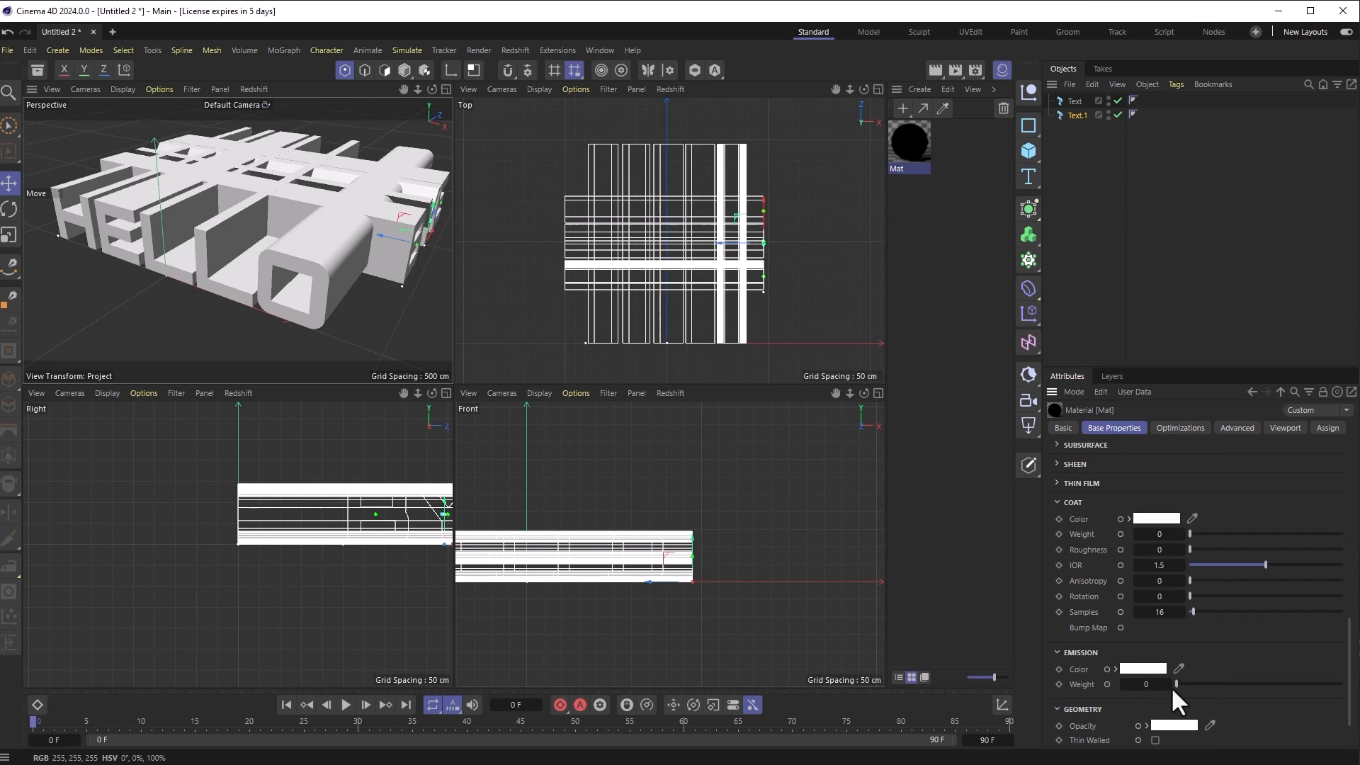
pyautogui.click(1144, 684)
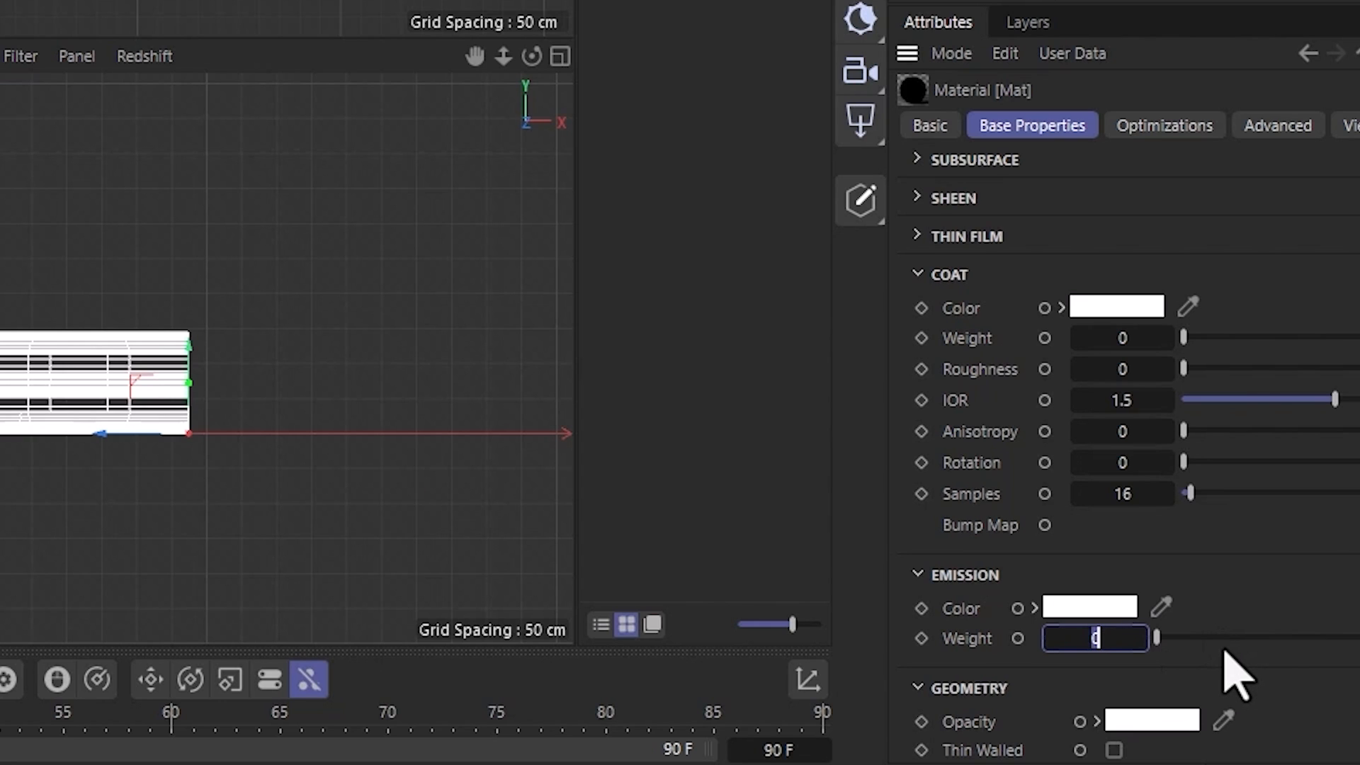
pyautogui.write('2')
pyautogui.press('Return')
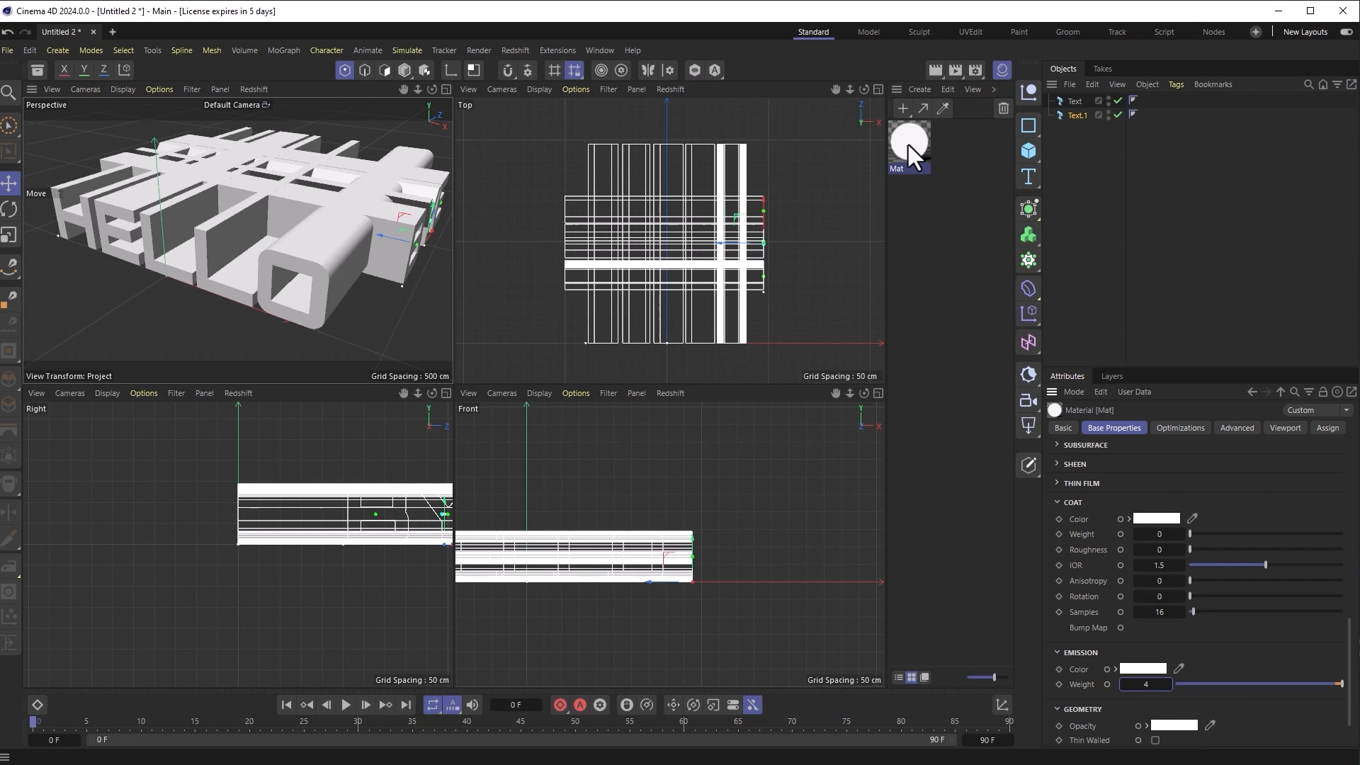
# Step: Duplicate the material as Mat.1 and drop its emission weight to 0
pyautogui.keyDown('ctrl'); pyautogui.moveTo(907, 144); pyautogui.dragTo(951, 151); pyautogui.keyUp('ctrl')
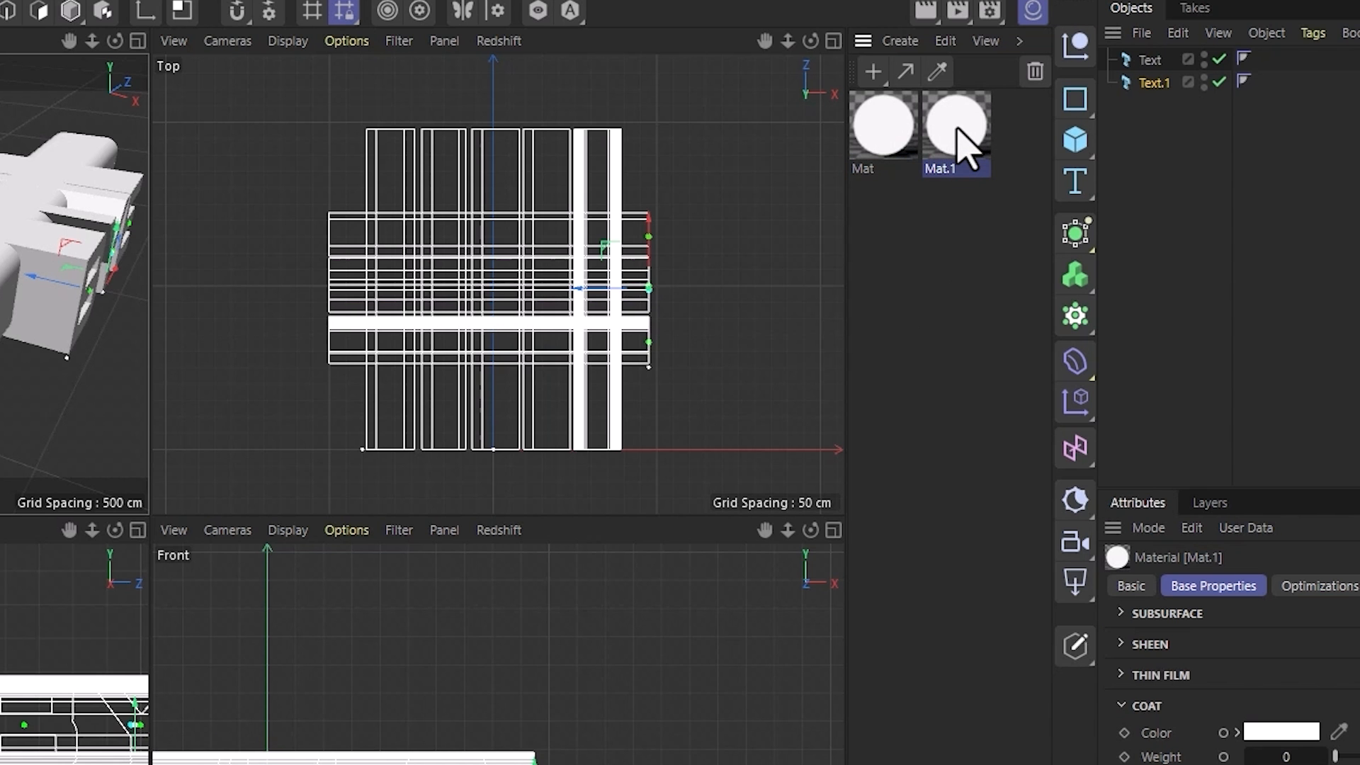
pyautogui.doubleClick(956, 128)
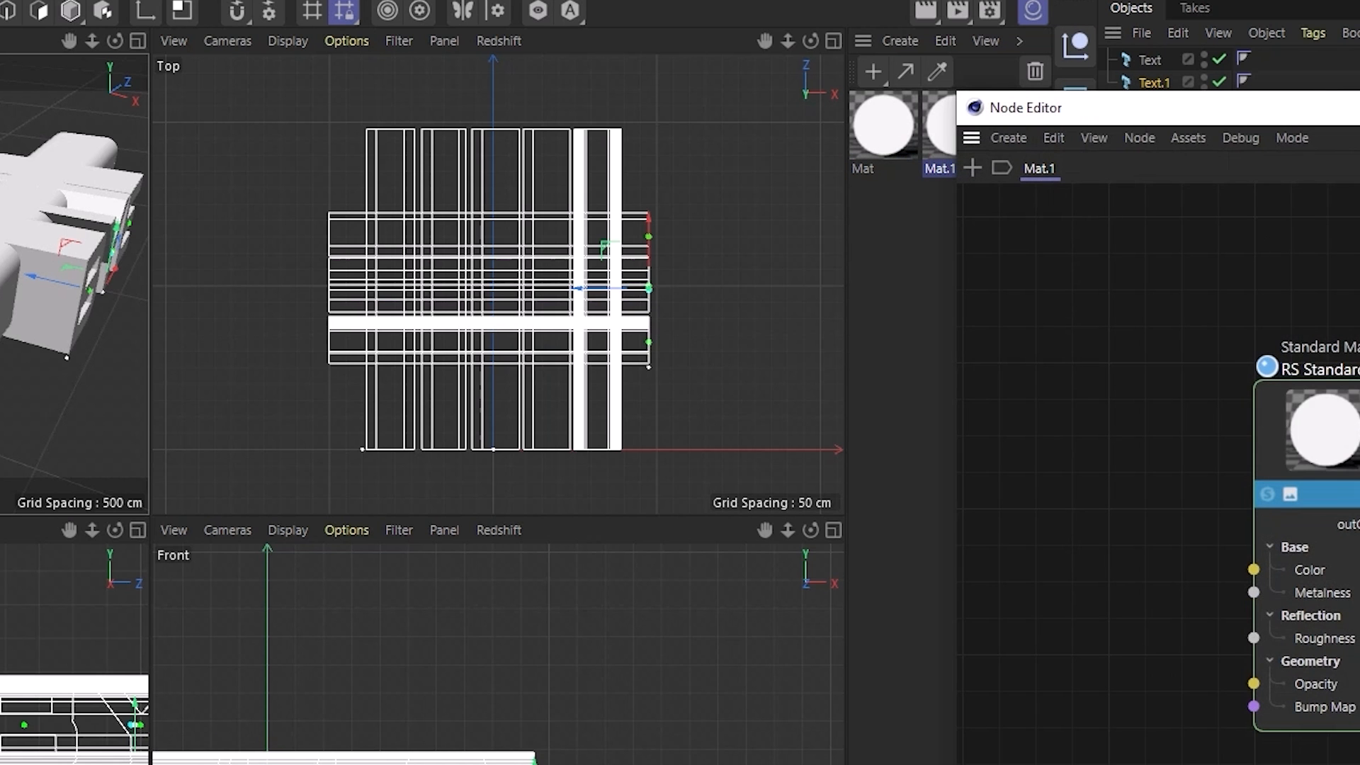
pyautogui.click(1345, 108)
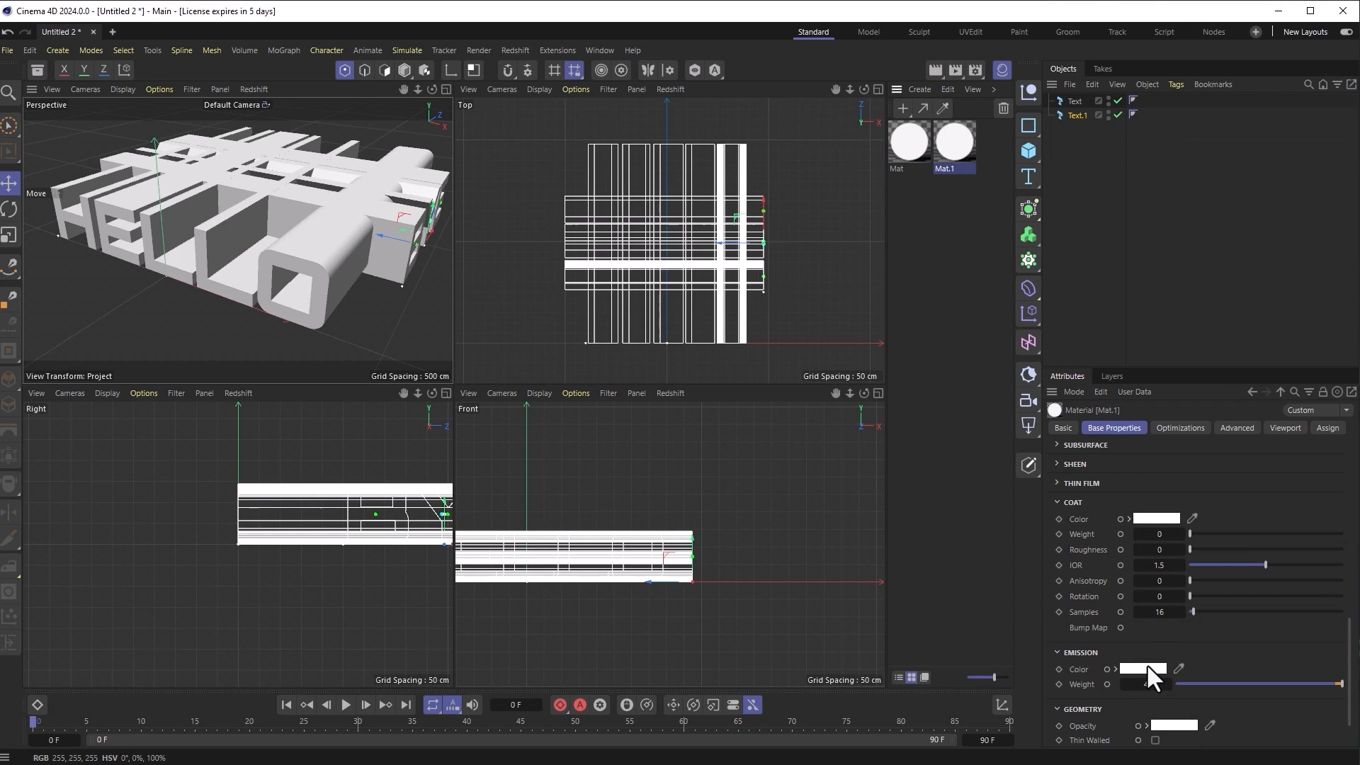
pyautogui.moveTo(1228, 687); pyautogui.dragTo(1207, 684)
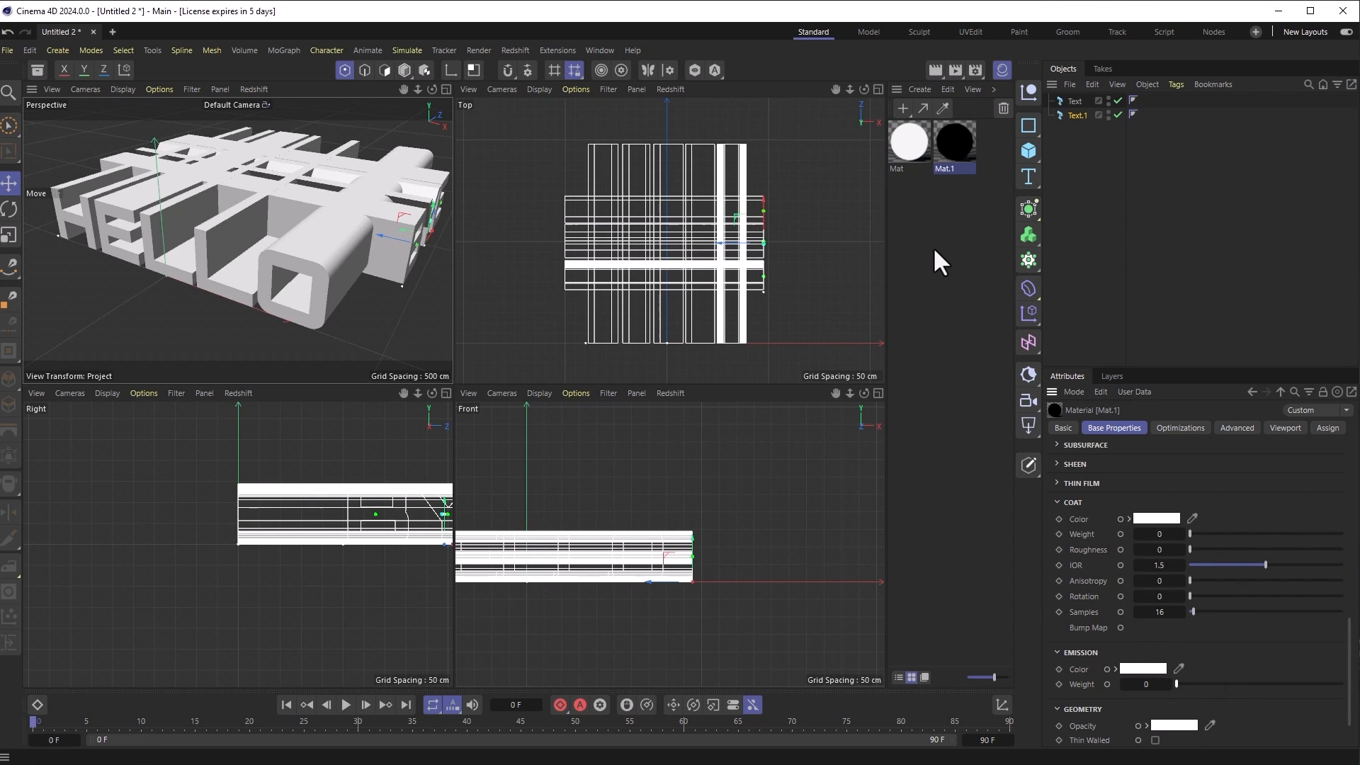
# Step: Enable Shell, Start Cap and End Cap selections on both Text and Text.1
pyautogui.click(1073, 104)
pyautogui.keyDown('ctrl'); pyautogui.click(1075, 115); pyautogui.keyUp('ctrl')
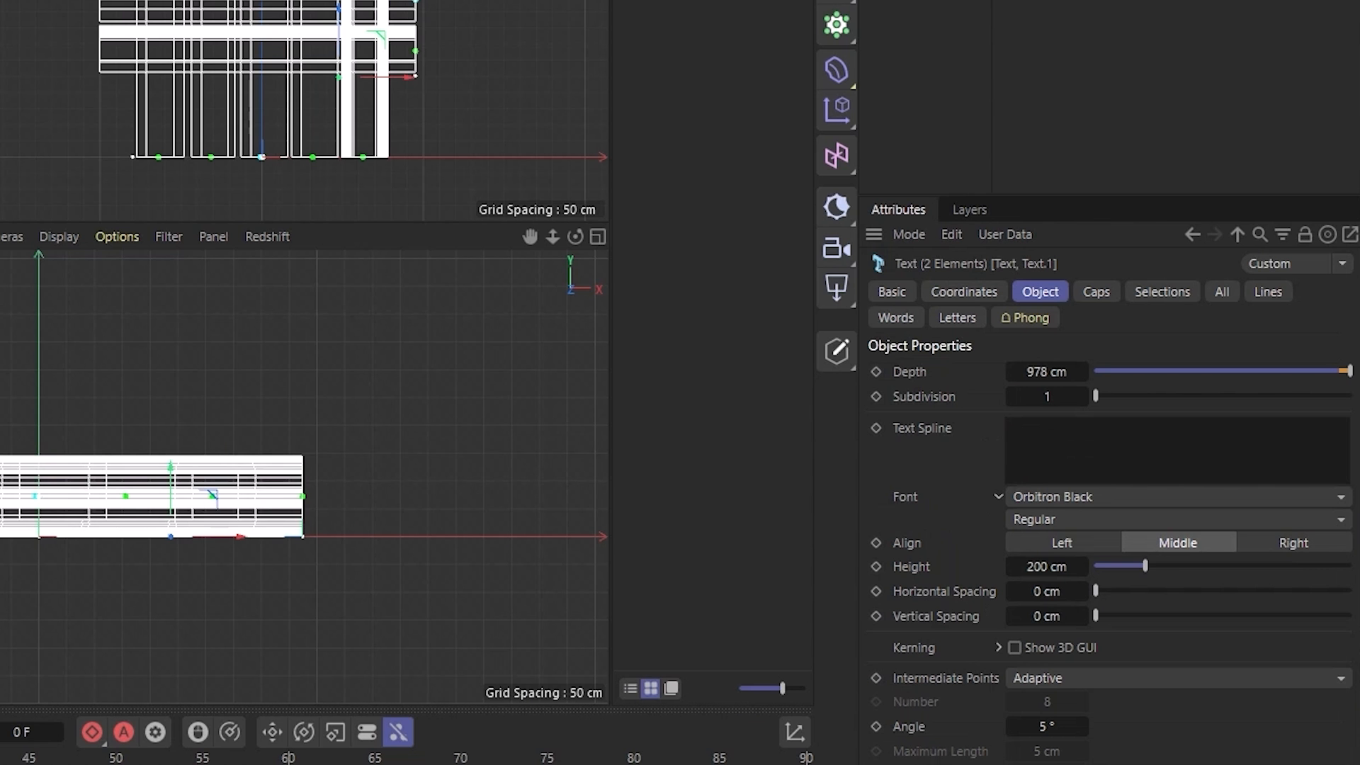
pyautogui.click(1160, 297)
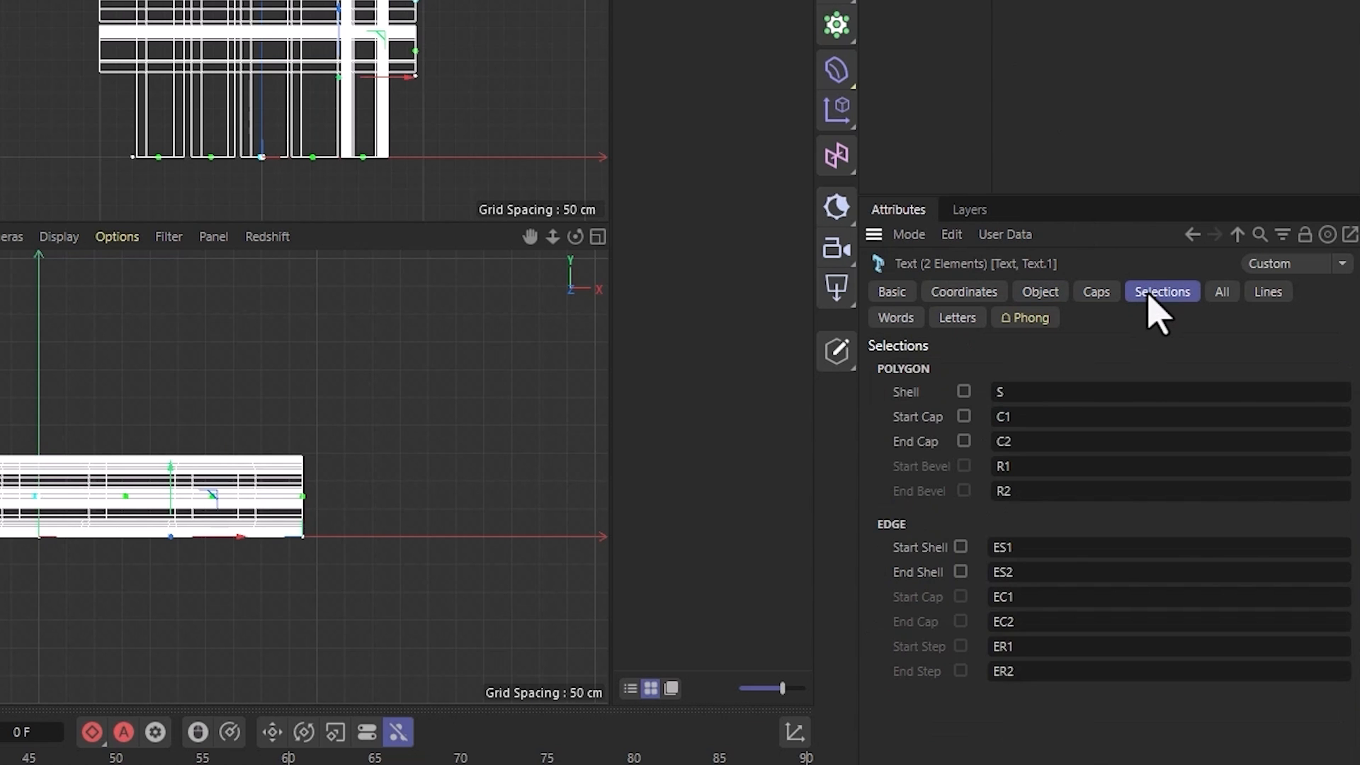
pyautogui.click(964, 416)
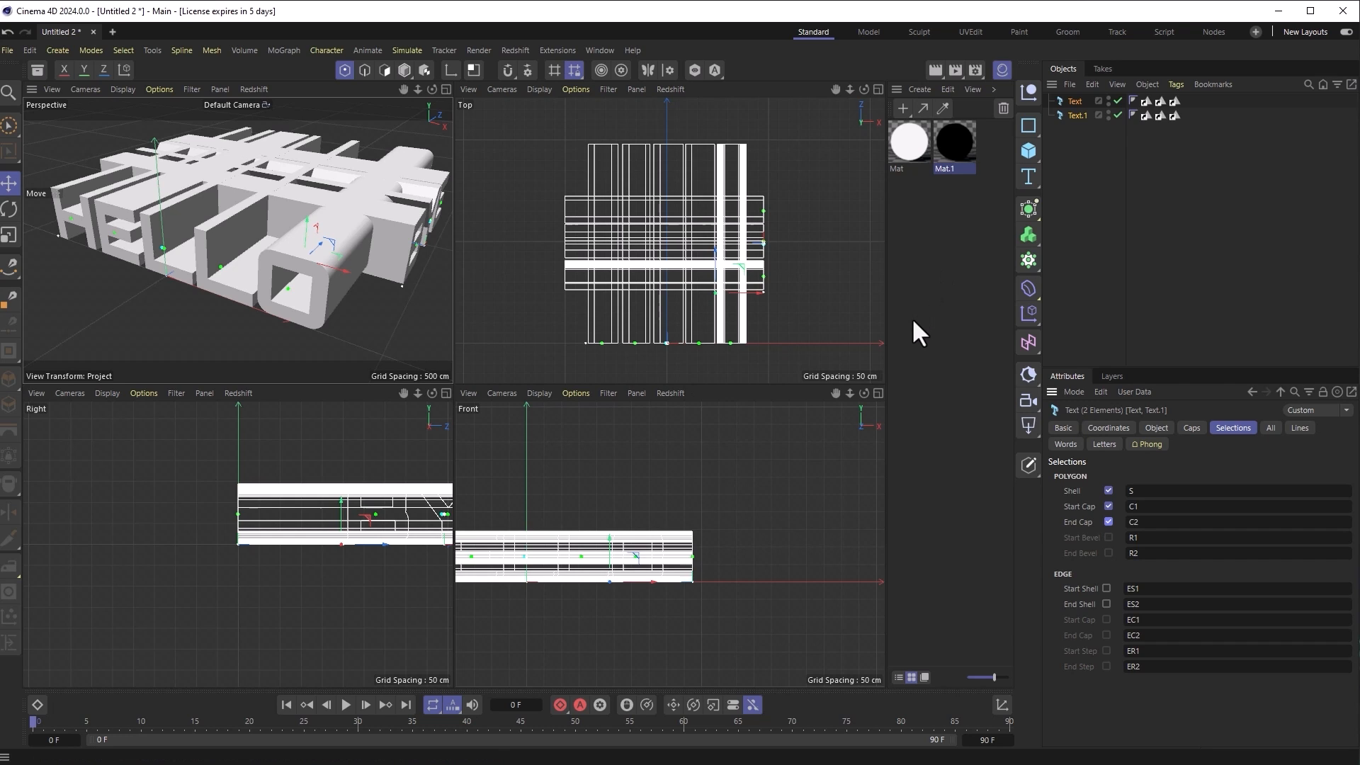
# Step: Apply the white Mat material to the HELLO Text object
pyautogui.click(1081, 103)
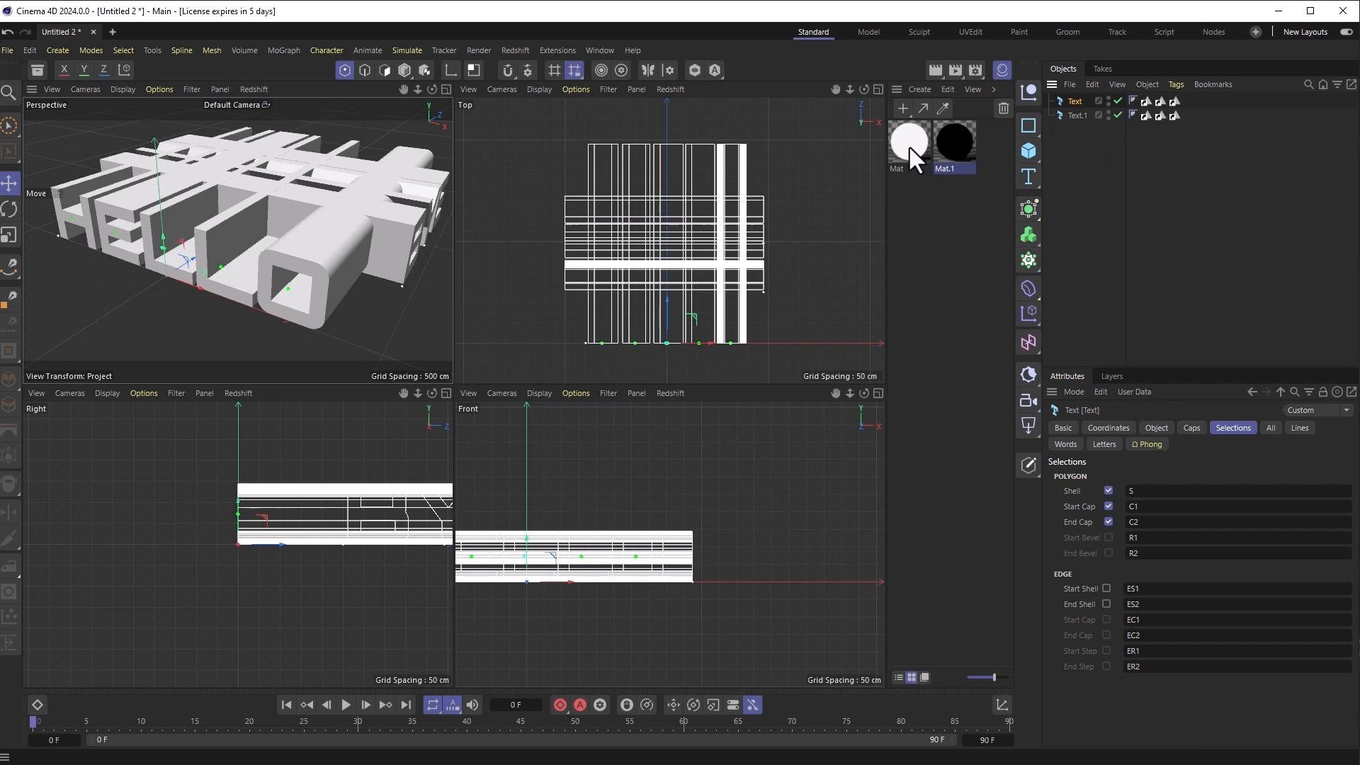
pyautogui.moveTo(960, 144); pyautogui.dragTo(1076, 104)
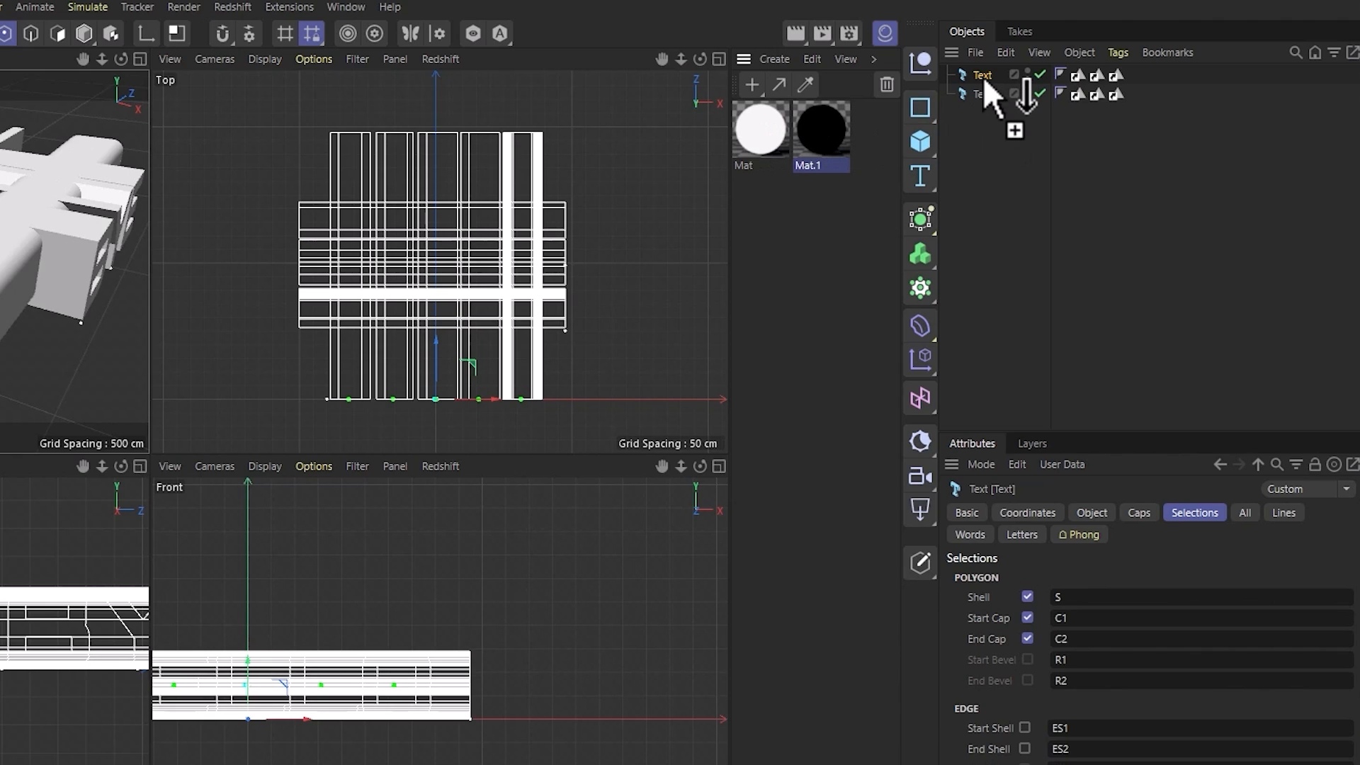
pyautogui.moveTo(983, 75); pyautogui.dragTo(983, 75)
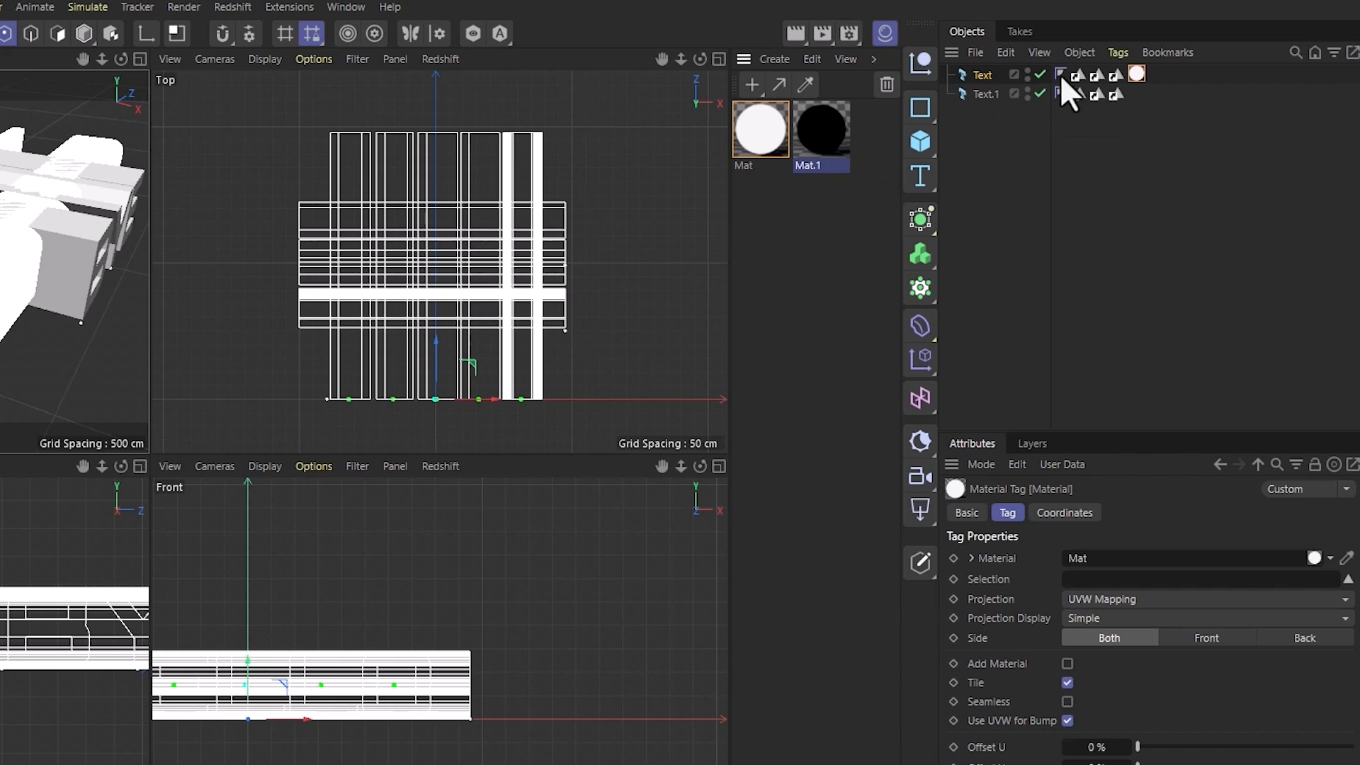
# Step: On HELLO, restrict Mat to the shell and add black Mat.1 tags limited to the cap selections
pyautogui.moveTo(1077, 75); pyautogui.dragTo(1085, 580)
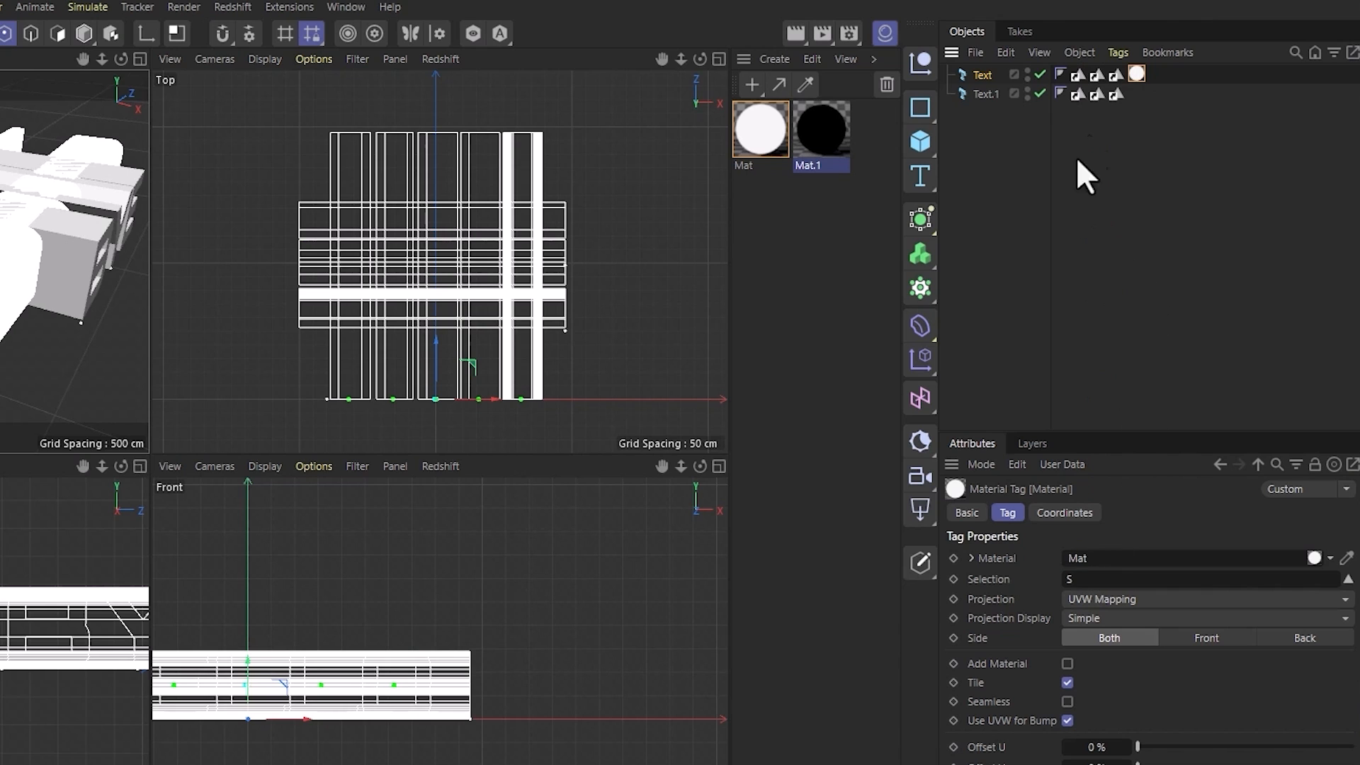
pyautogui.moveTo(821, 134); pyautogui.dragTo(980, 79)
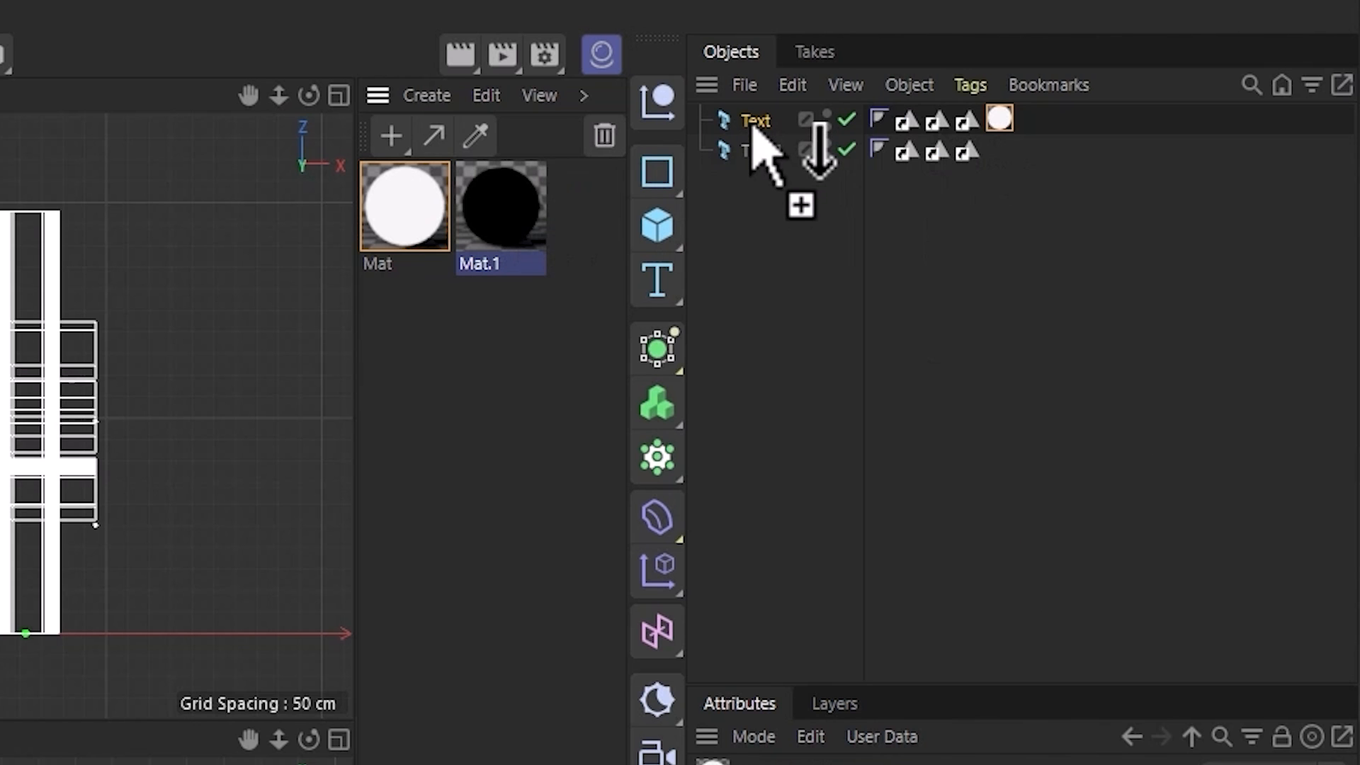
pyautogui.moveTo(752, 126); pyautogui.dragTo(754, 129)
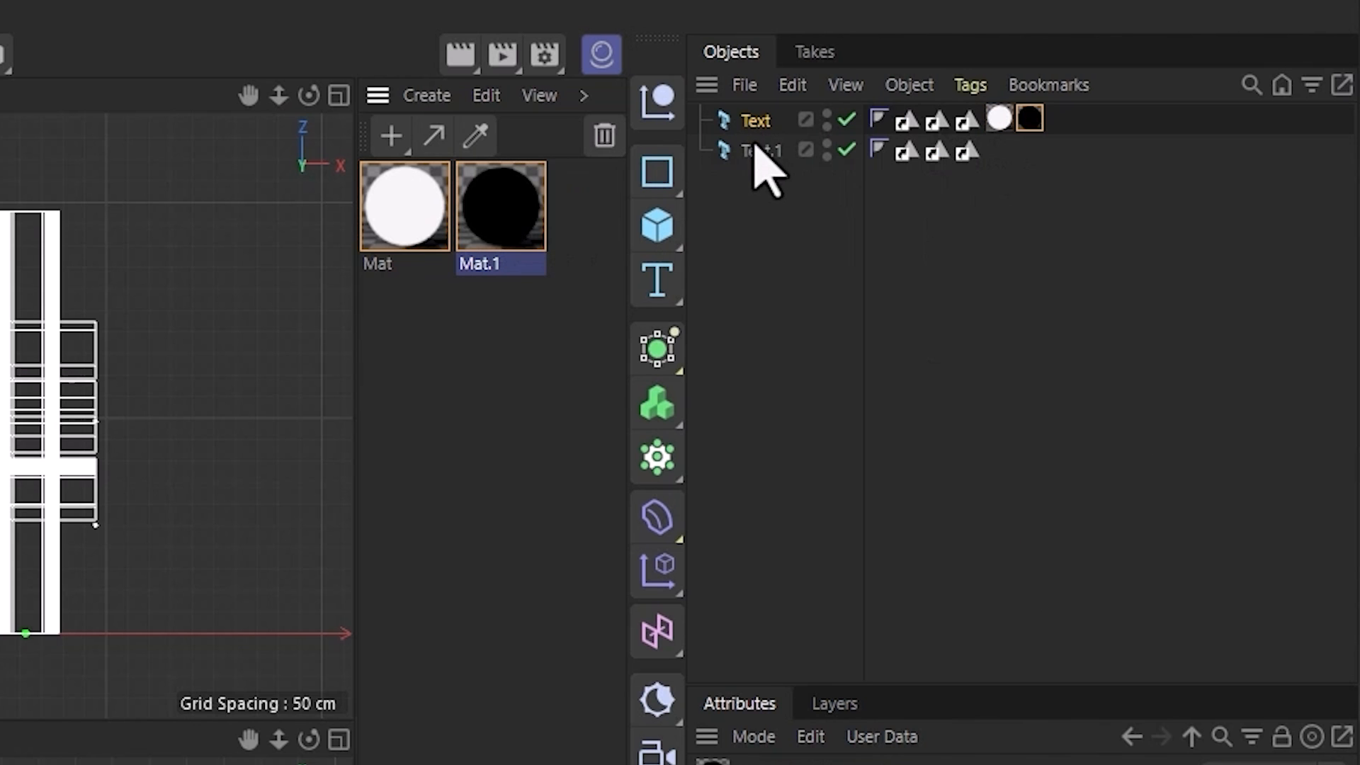
pyautogui.moveTo(538, 219); pyautogui.dragTo(764, 122)
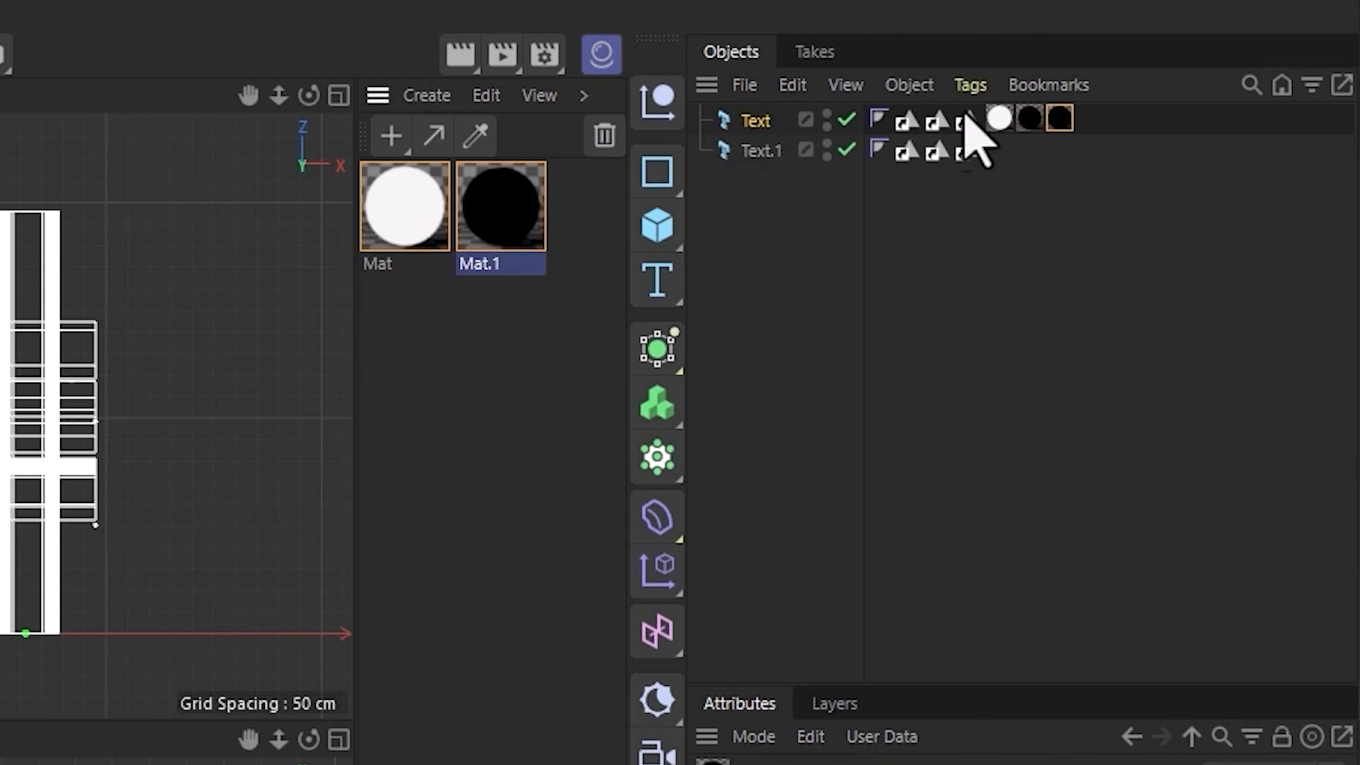
pyautogui.click(938, 121)
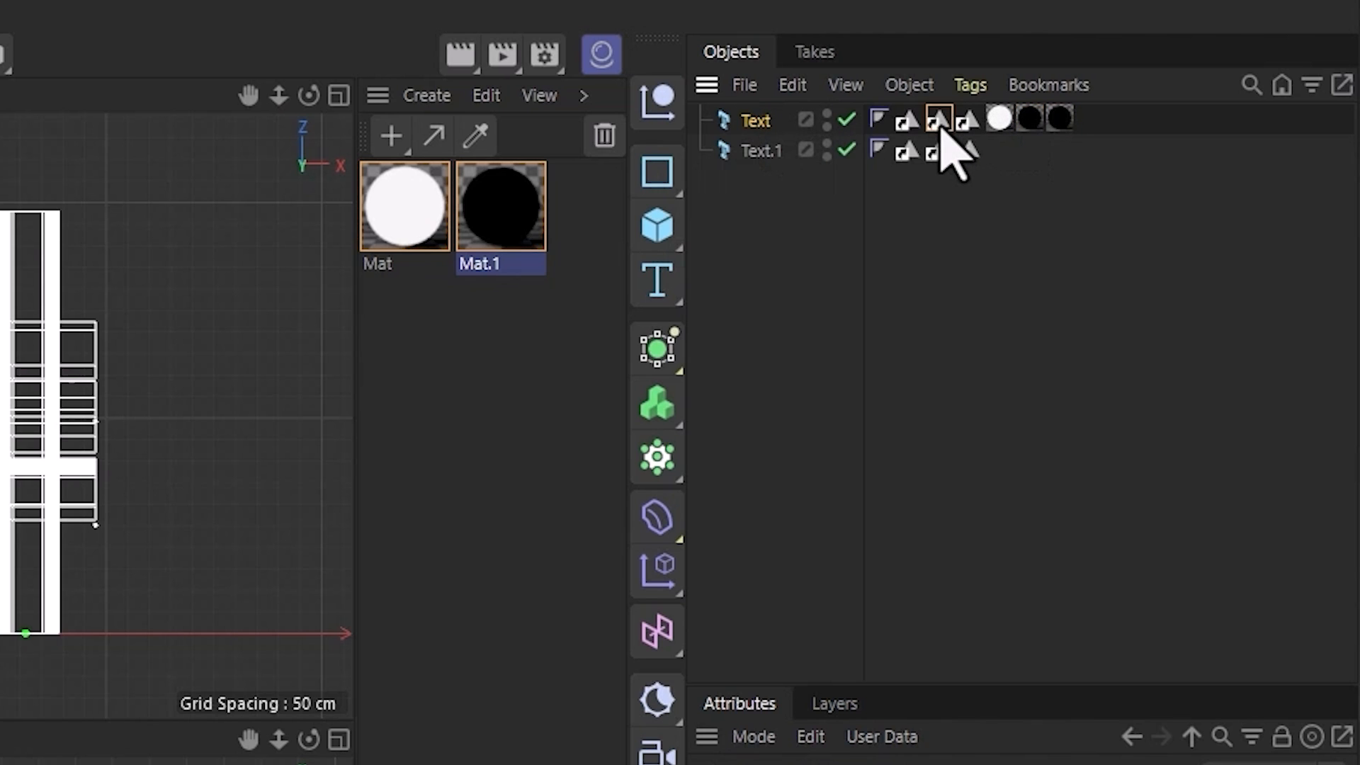
pyautogui.click(1020, 119)
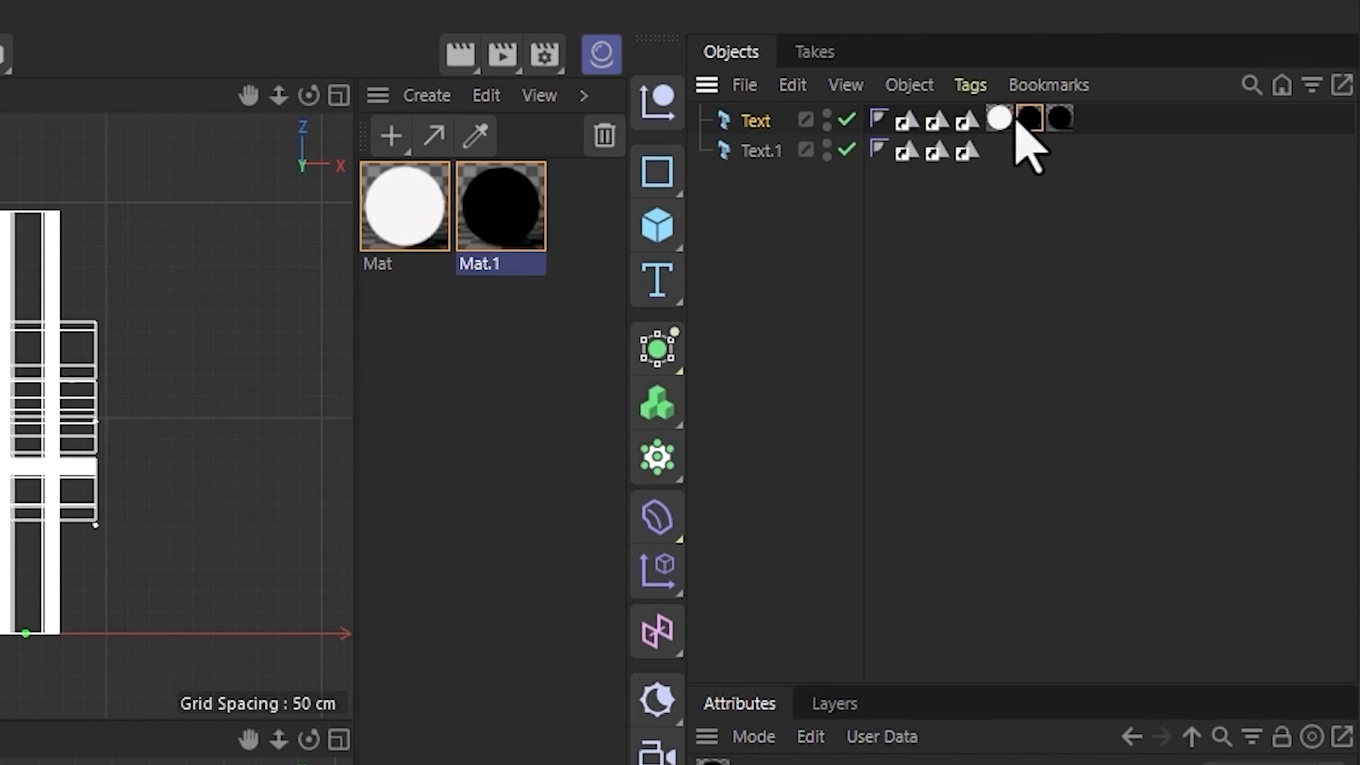
pyautogui.moveTo(933, 119); pyautogui.dragTo(952, 276)
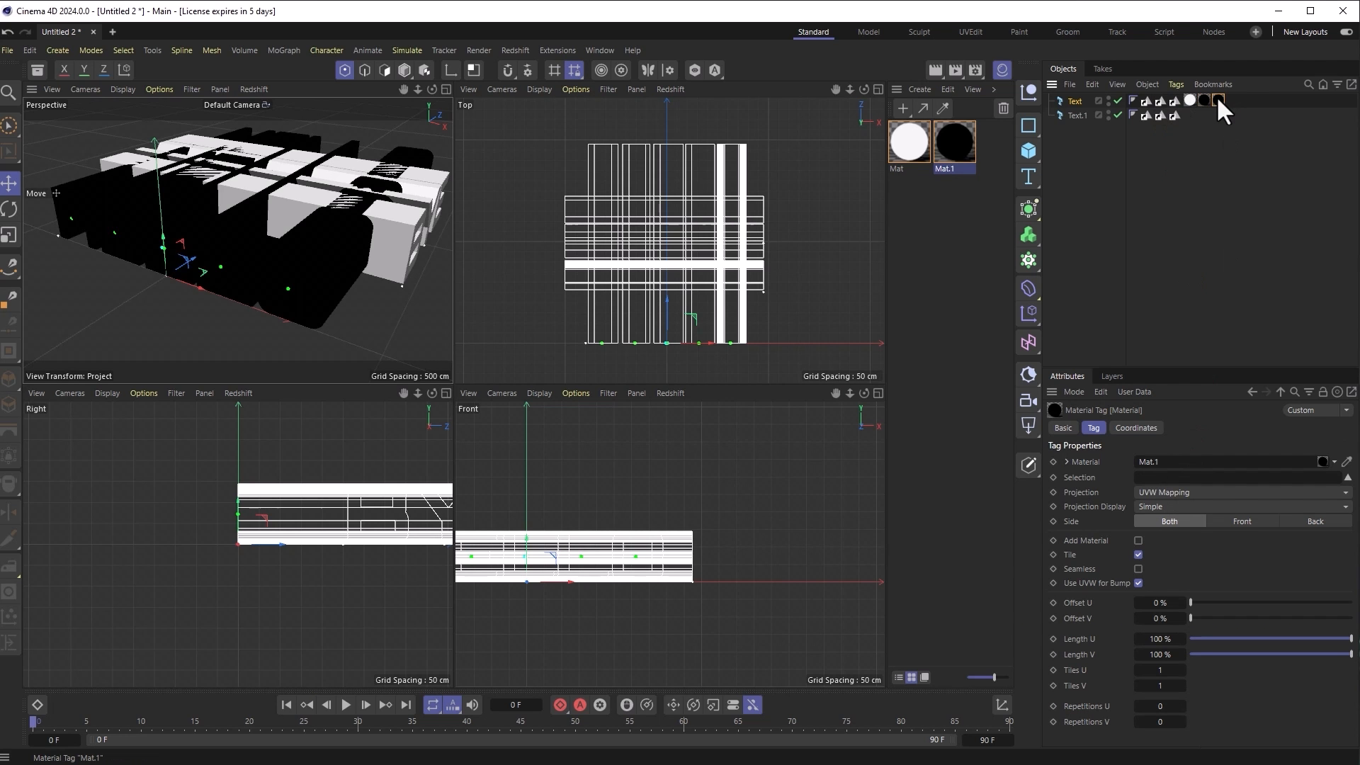
pyautogui.click(1148, 477)
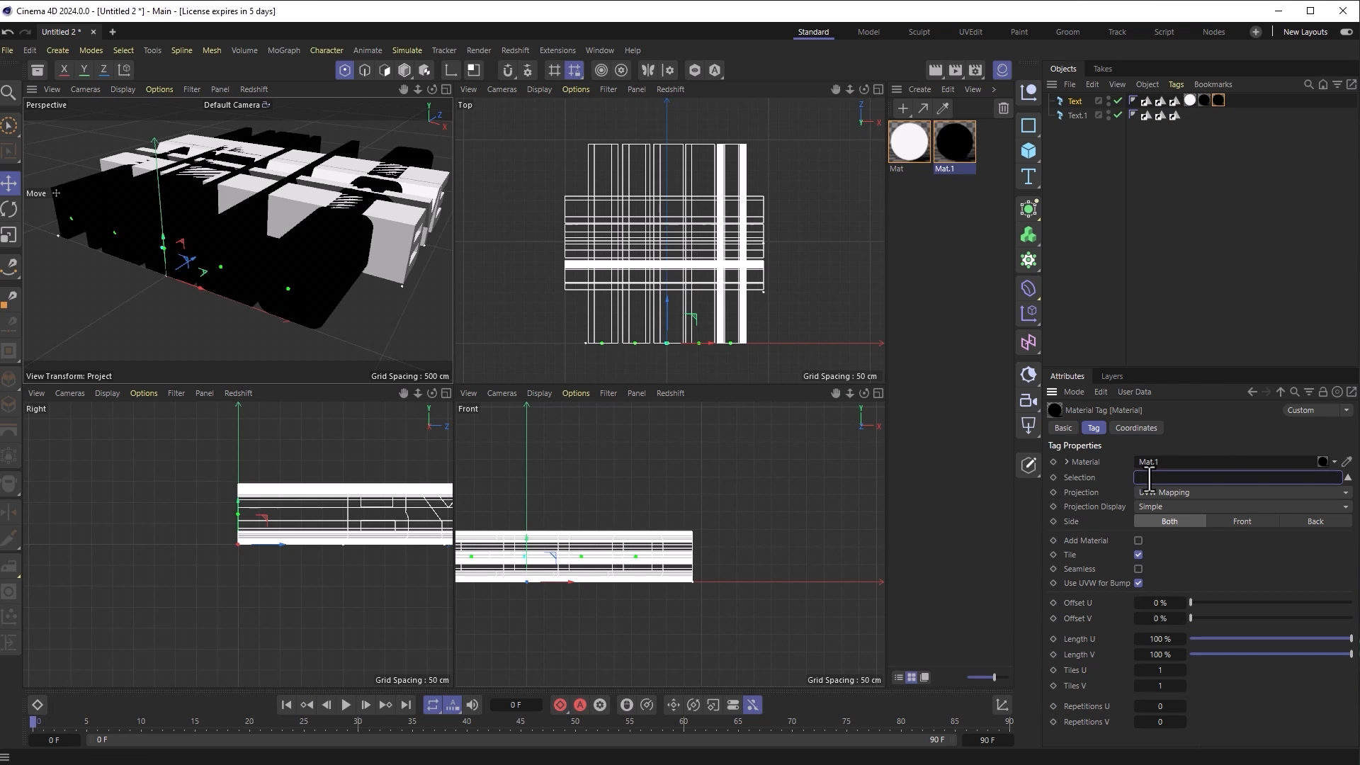
pyautogui.write('C2')
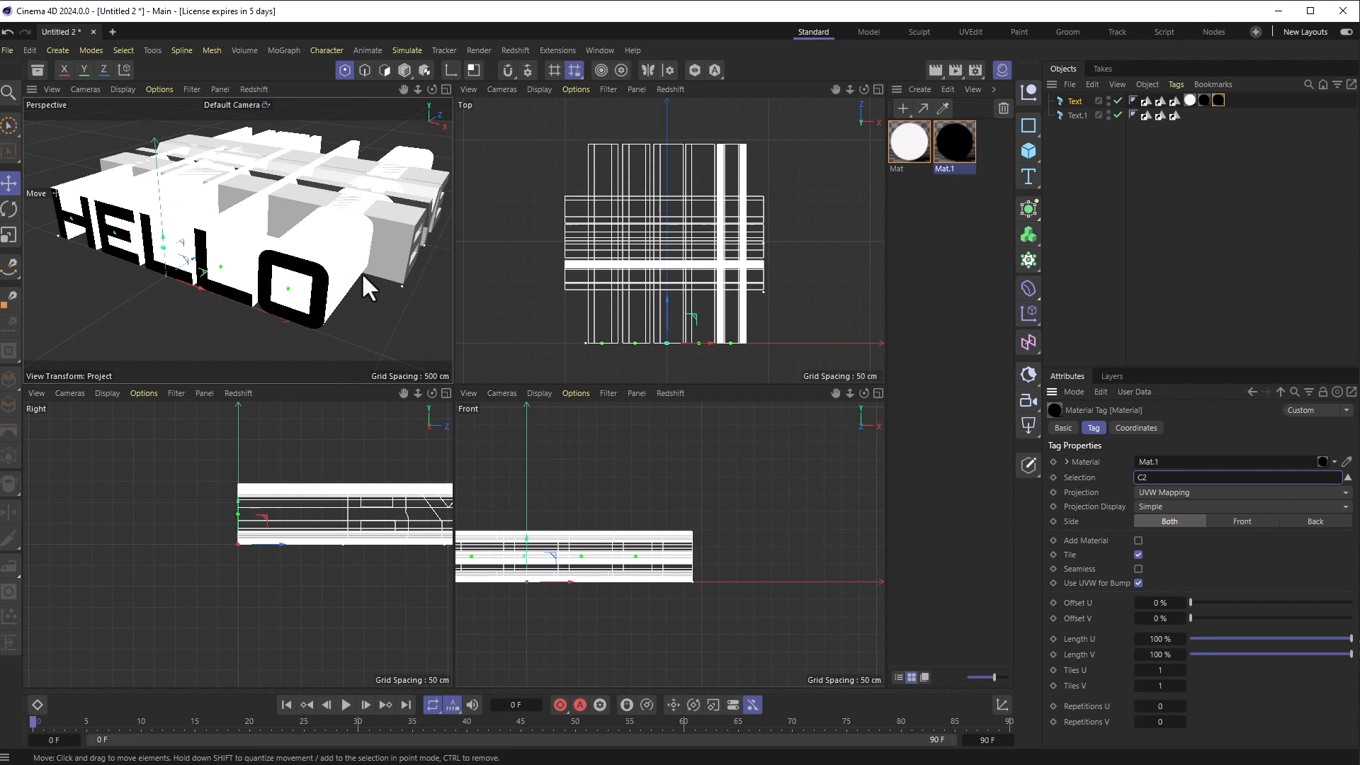
pyautogui.moveTo(364, 288)
pyautogui.keyDown('alt'); pyautogui.mouseDown()
pyautogui.moveTo(74, 228)
pyautogui.moveTo(125, 272)
pyautogui.moveTo(1, 237)
pyautogui.moveTo(161, 261)
pyautogui.moveTo(393, 261)
pyautogui.moveTo(366, 265)
pyautogui.mouseUp(); pyautogui.keyUp('alt')
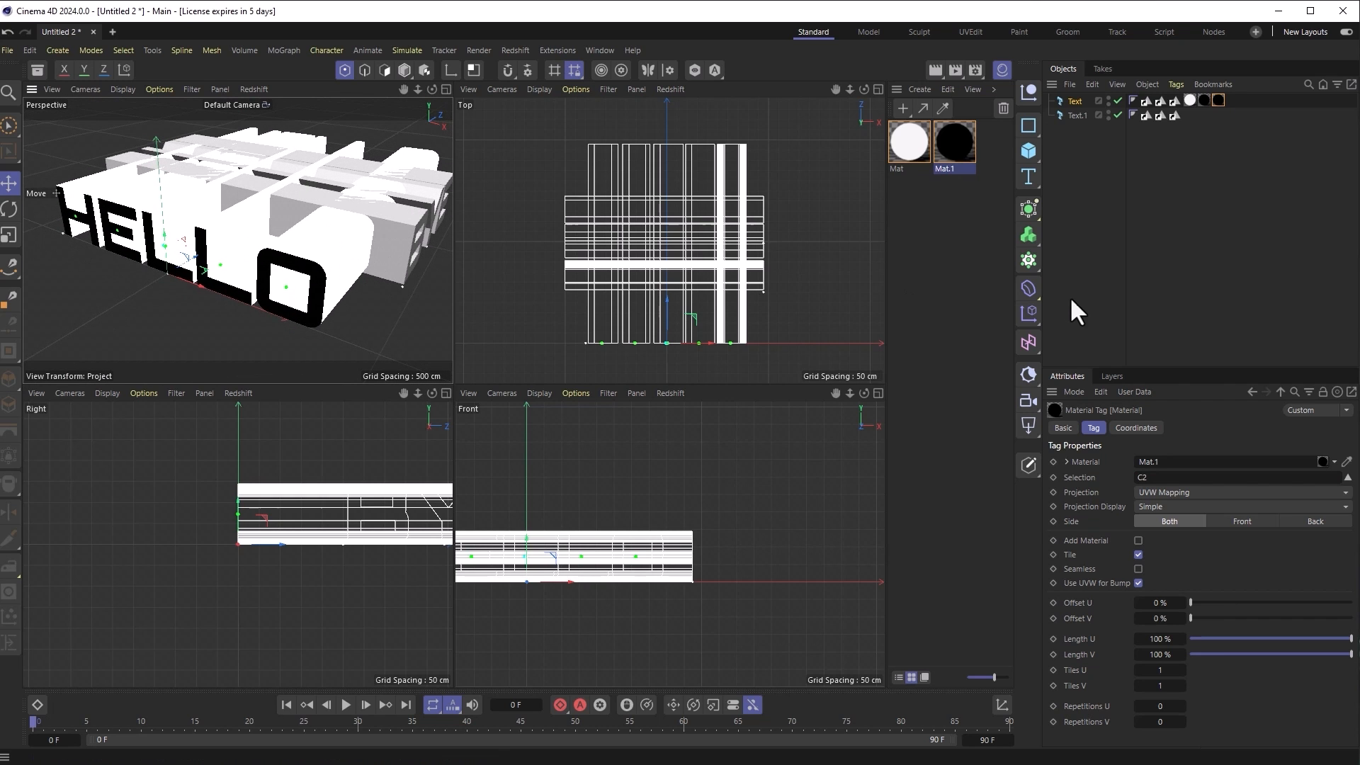
# Step: Apply black Mat.1 and white Mat to Text.1, assigning the cap selections C and C2
pyautogui.click(1076, 116)
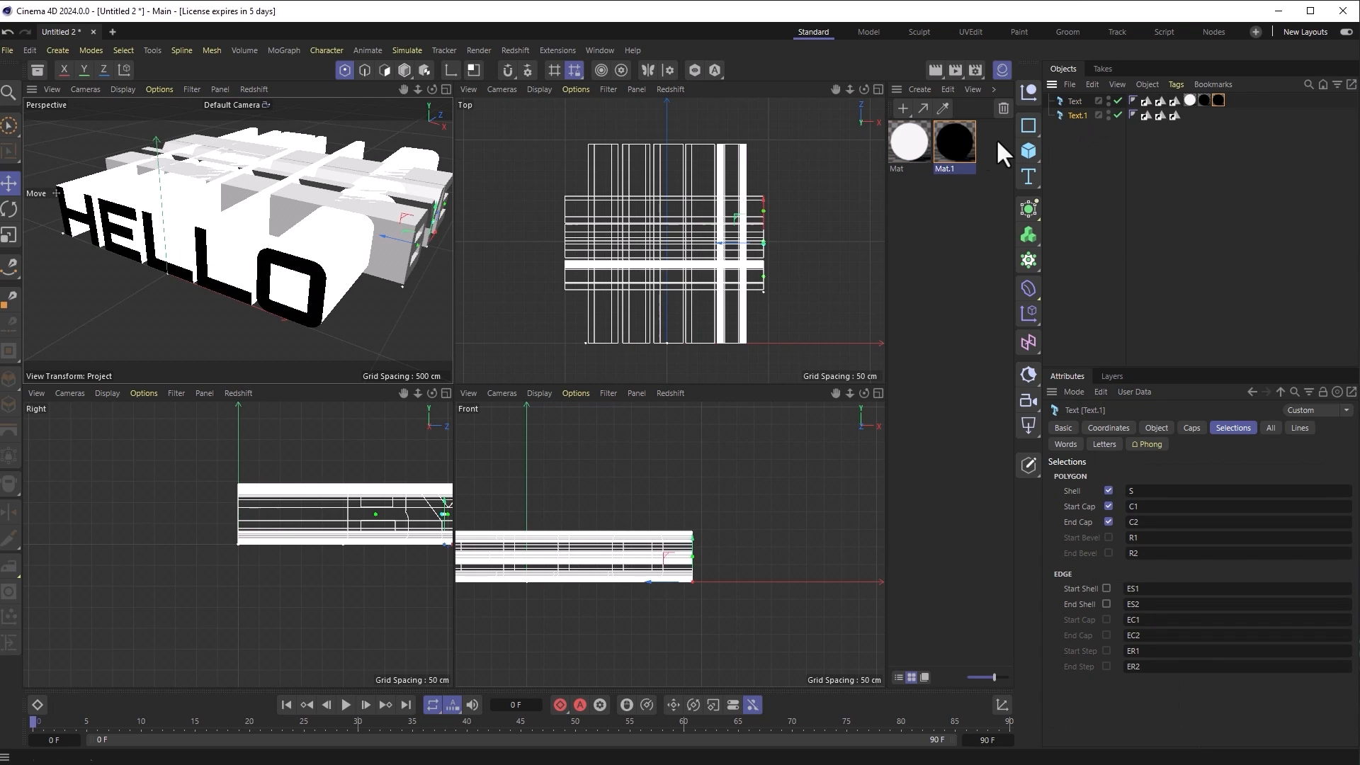
pyautogui.moveTo(953, 142); pyautogui.dragTo(1152, 482)
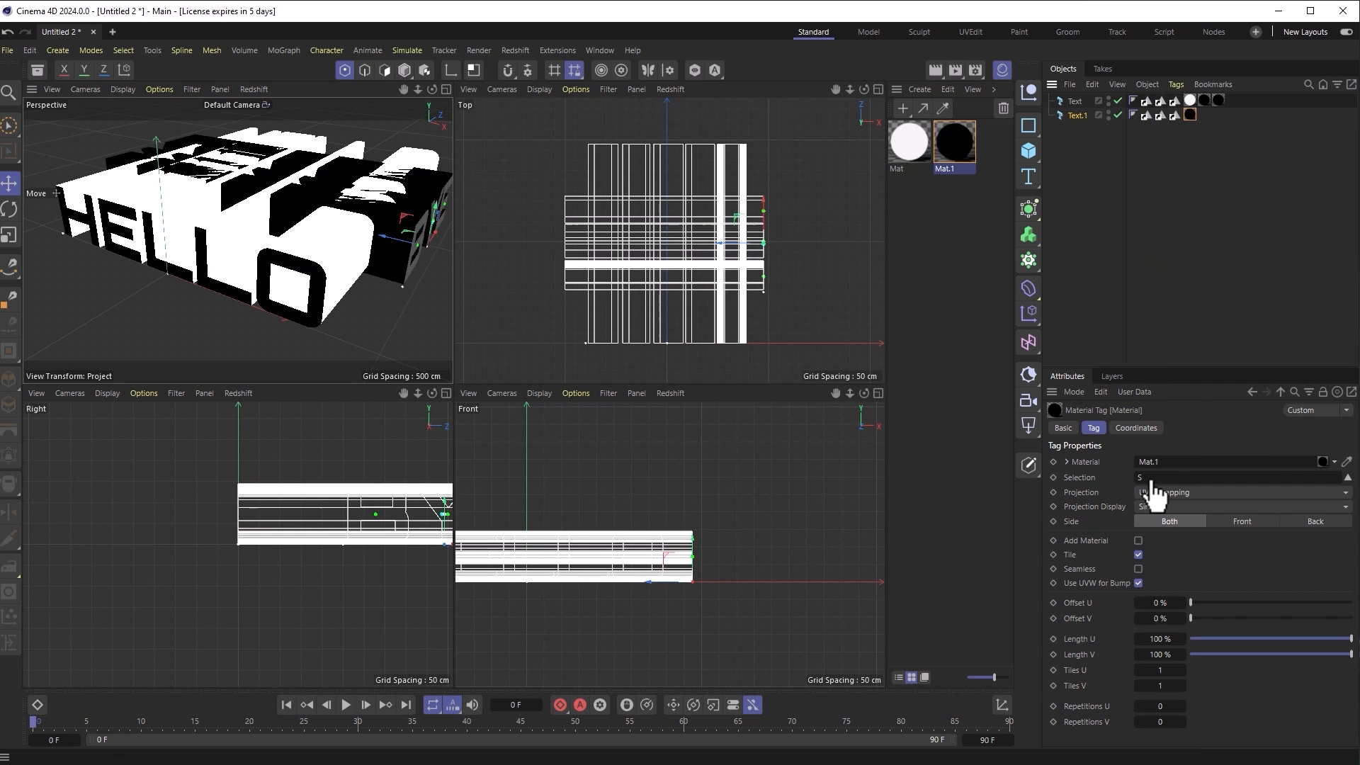
pyautogui.moveTo(913, 149); pyautogui.dragTo(1078, 116)
pyautogui.moveTo(928, 139); pyautogui.dragTo(1078, 116)
pyautogui.click(1162, 477)
pyautogui.write('C1')
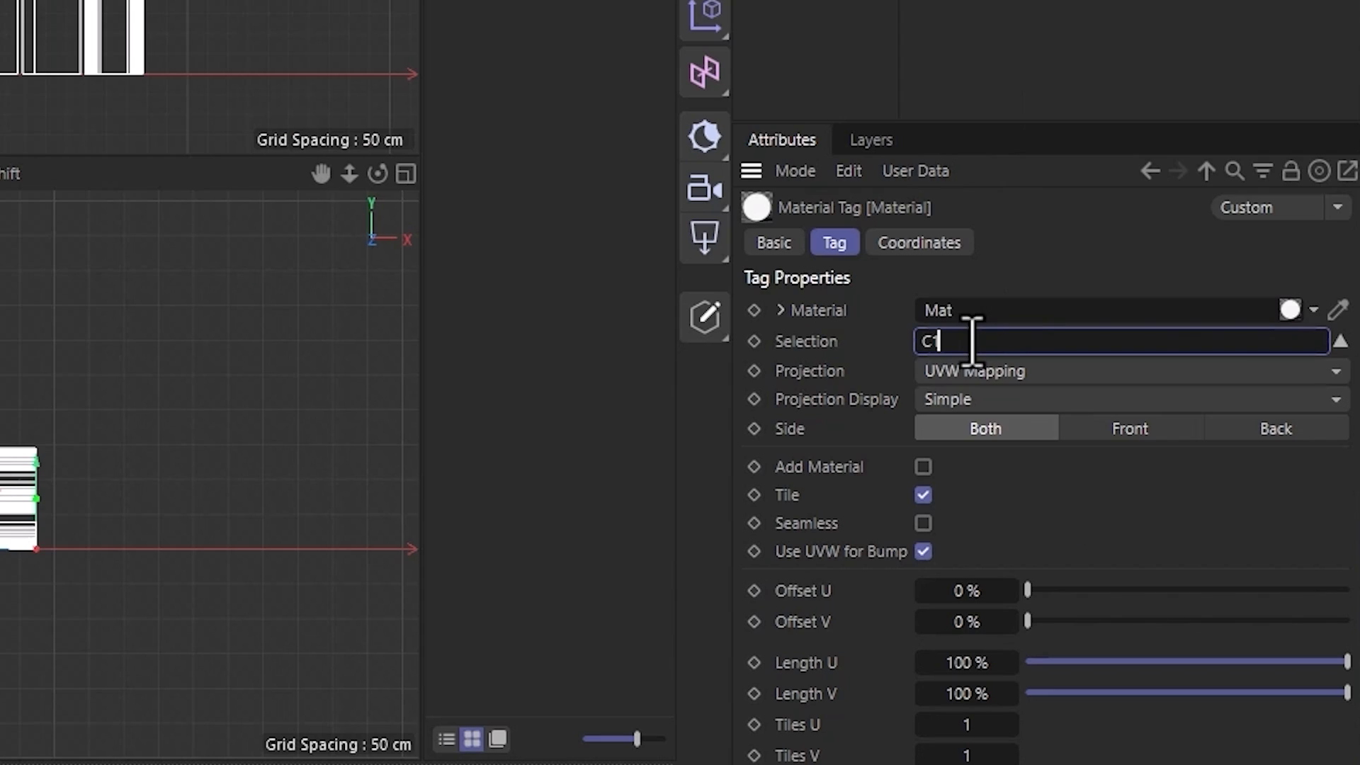
pyautogui.click(1133, 2)
pyautogui.click(938, 348)
pyautogui.write('C2')
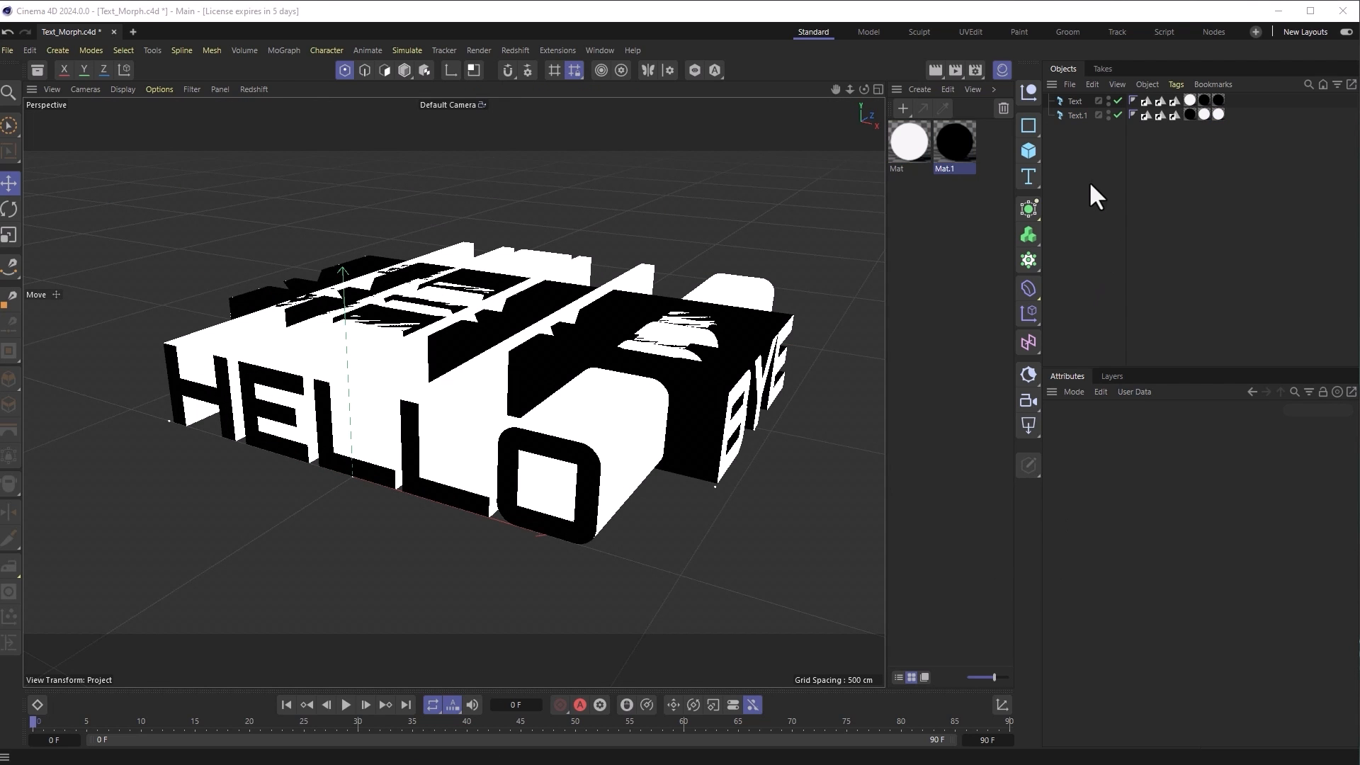
# Step: Add a Boole object and nest both Text and Text.1 inside it
pyautogui.click(1030, 207)
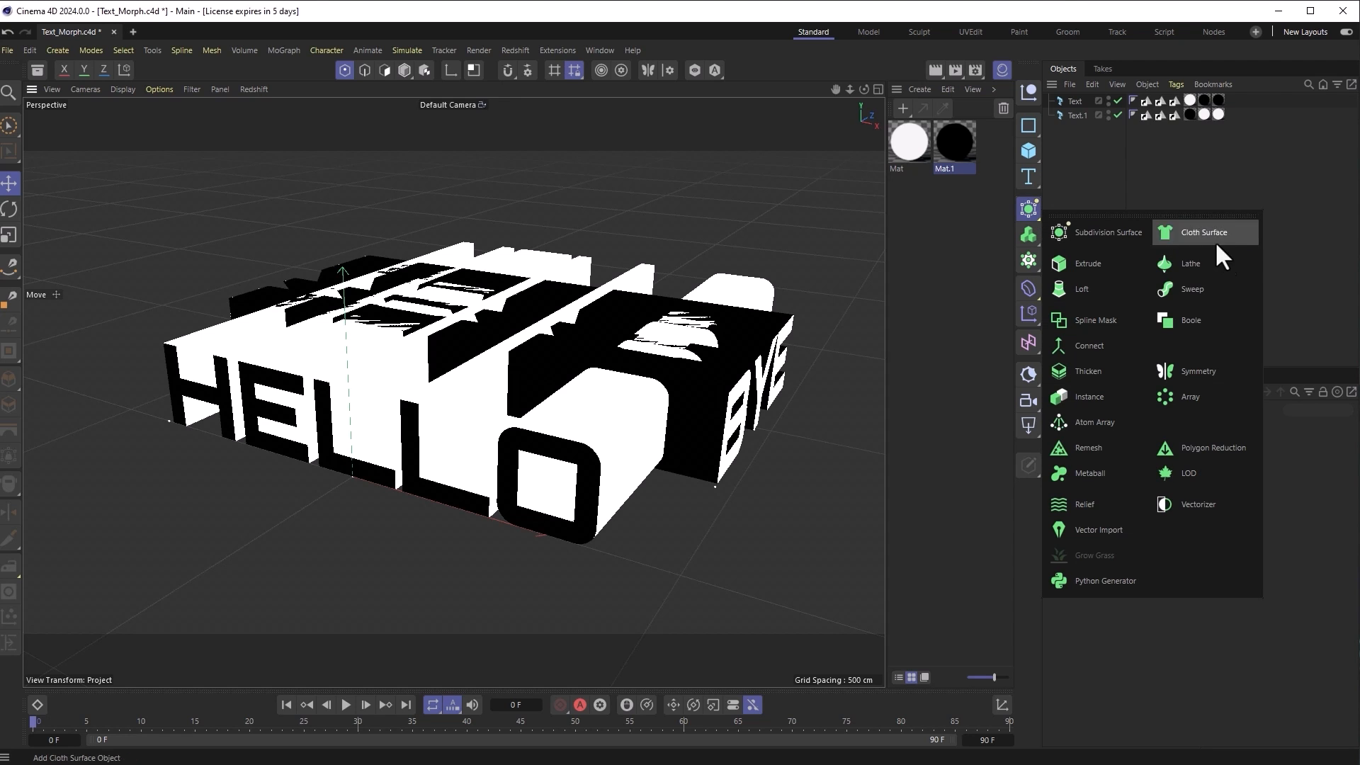
pyautogui.click(1209, 324)
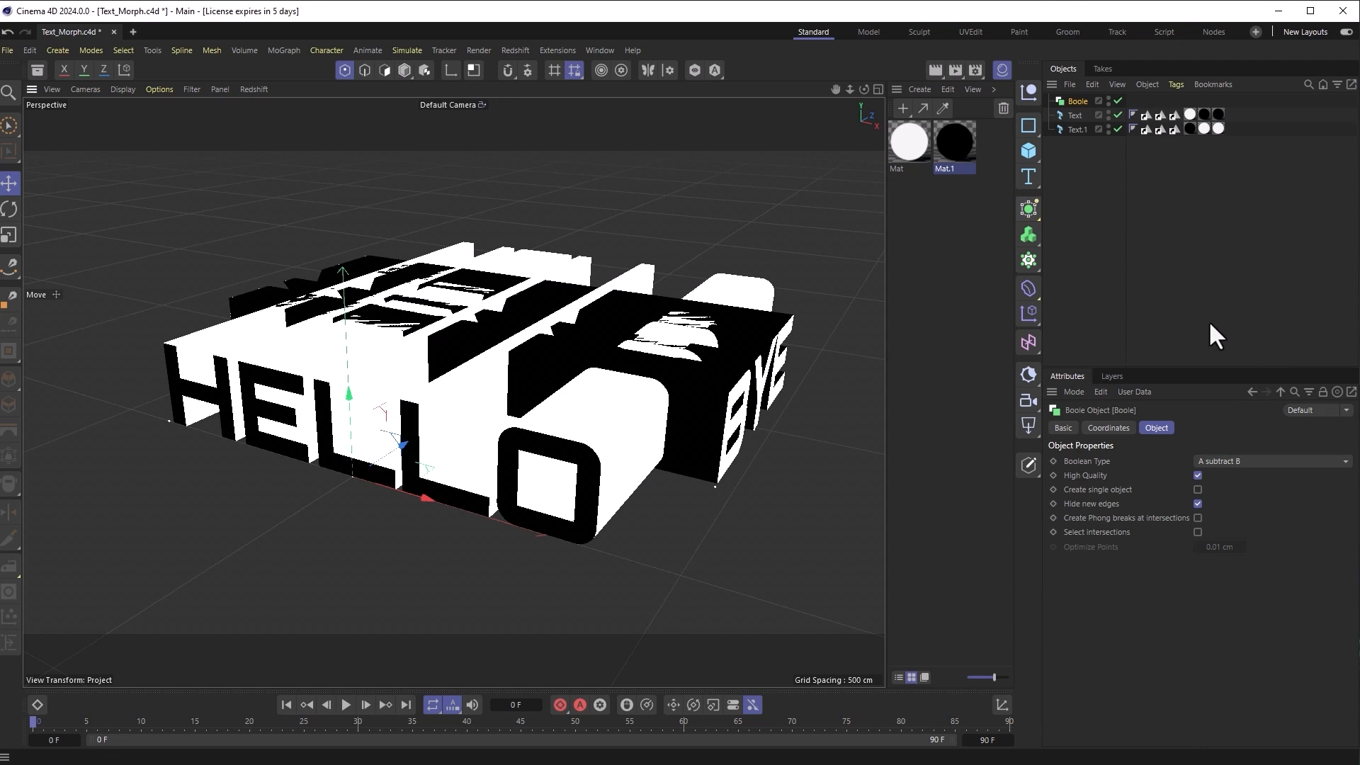
pyautogui.click(1075, 114)
pyautogui.keyDown('shift'); pyautogui.click(1076, 125); pyautogui.keyUp('shift')
pyautogui.moveTo(1073, 112); pyautogui.dragTo(1077, 100)
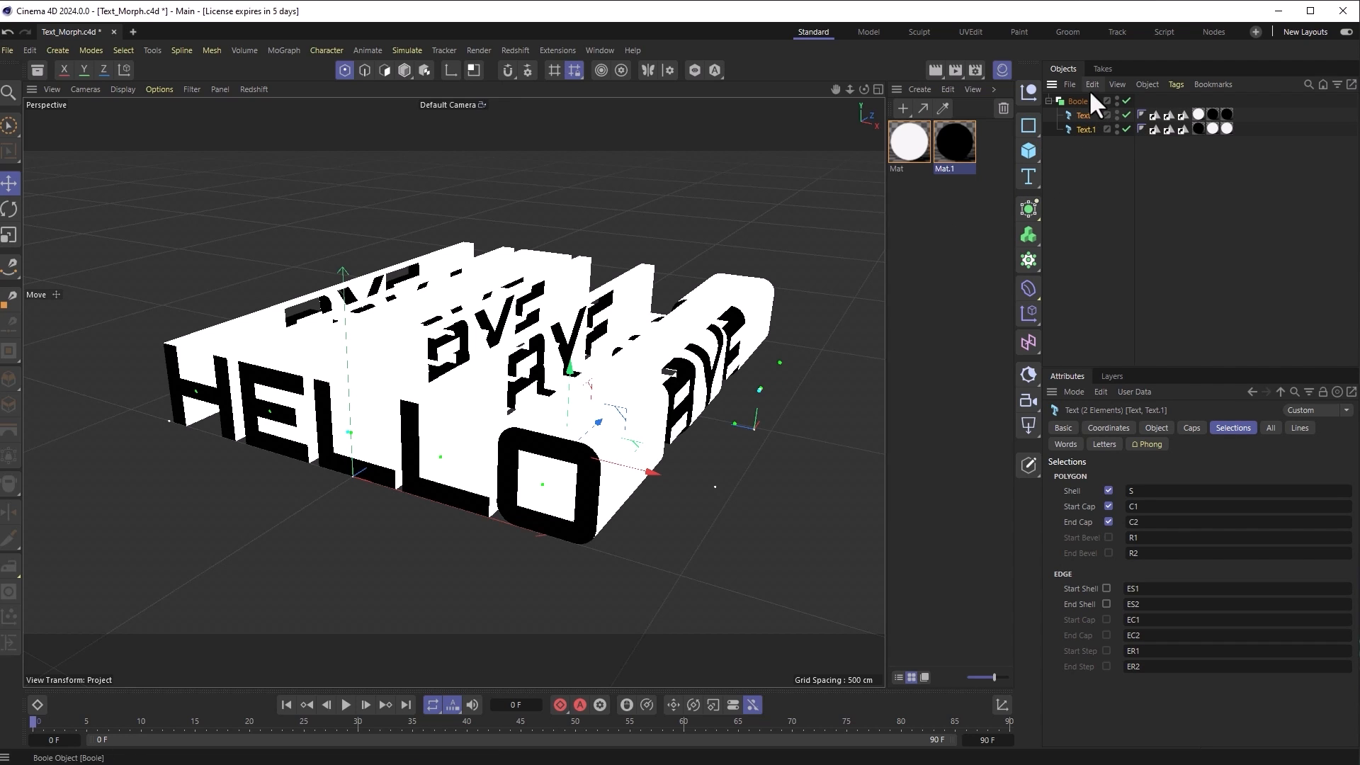
# Step: Try the union, intersect and without Boolean types, settling on A intersect B
pyautogui.click(1089, 101)
pyautogui.click(1238, 460)
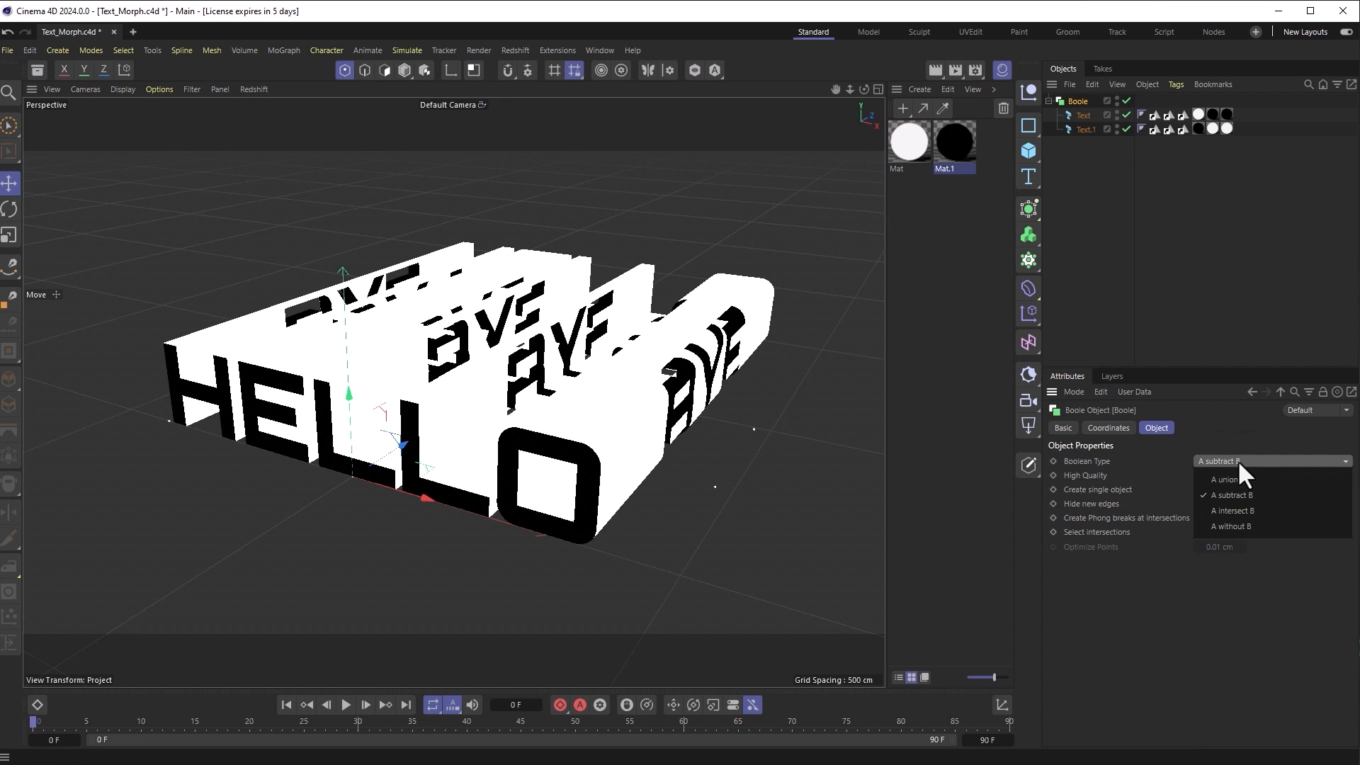
pyautogui.click(1244, 482)
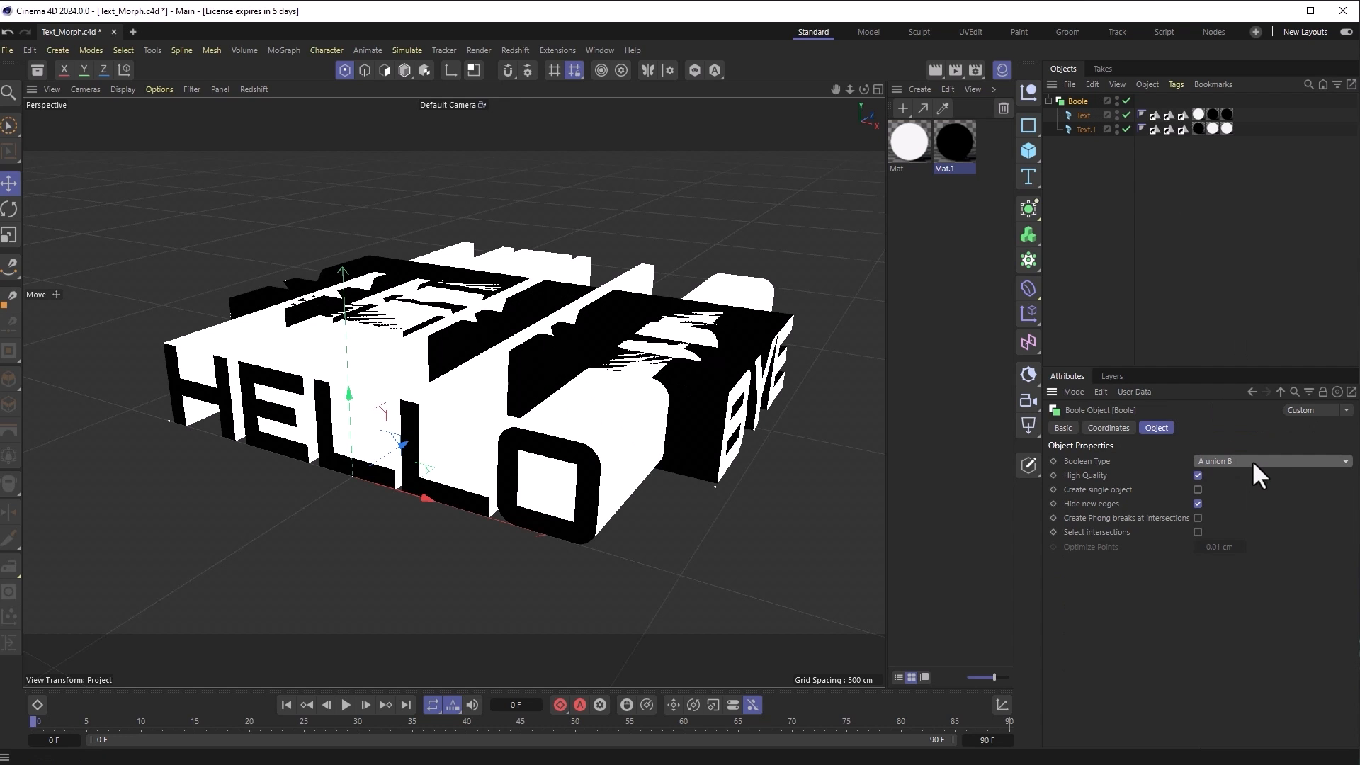
pyautogui.click(1255, 473)
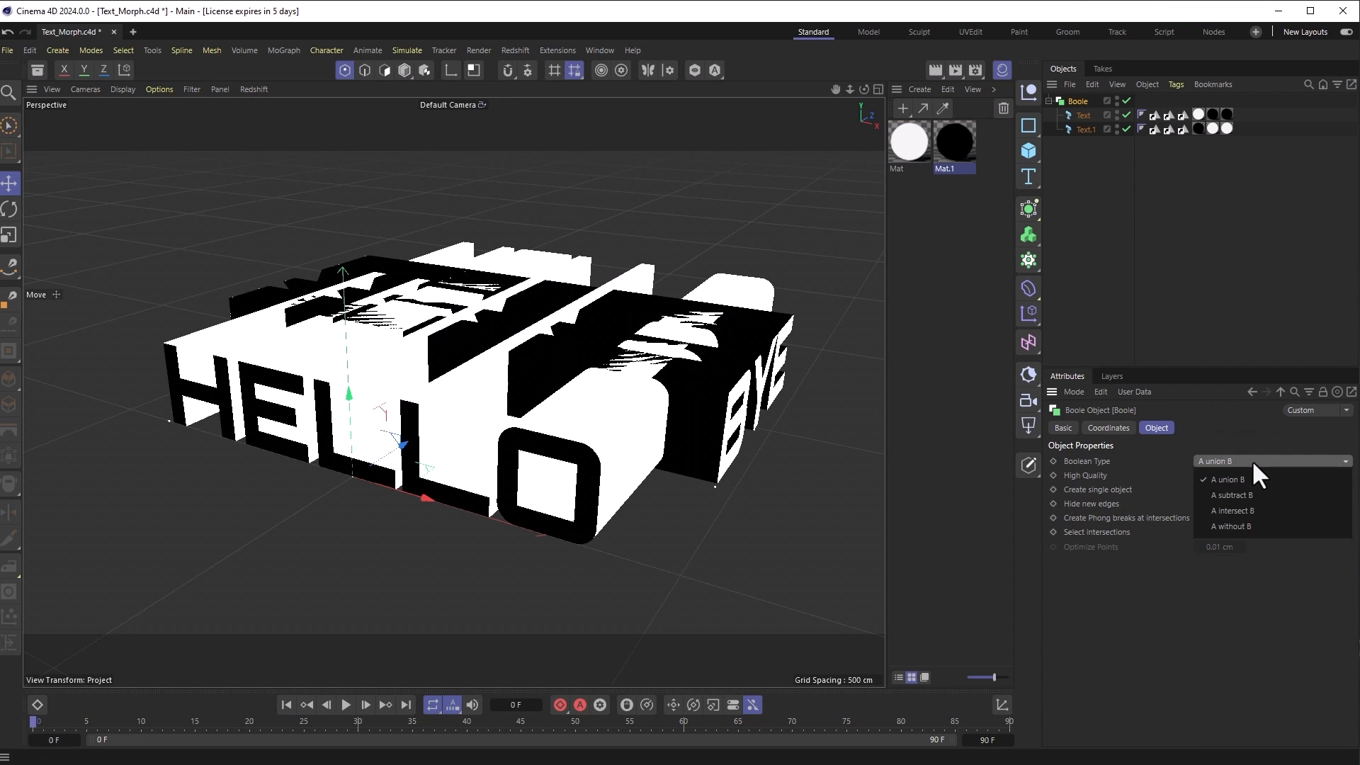
pyautogui.click(1251, 507)
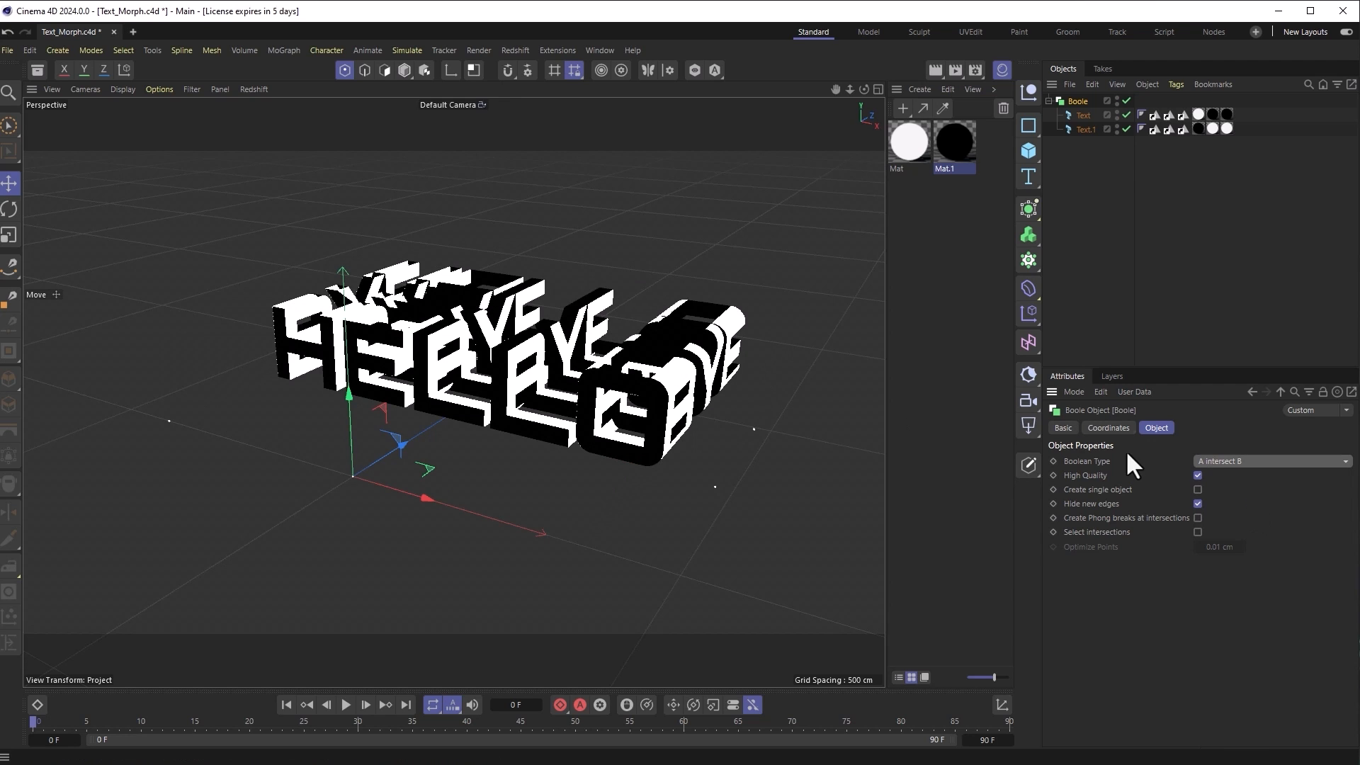
pyautogui.click(1215, 461)
pyautogui.click(1233, 525)
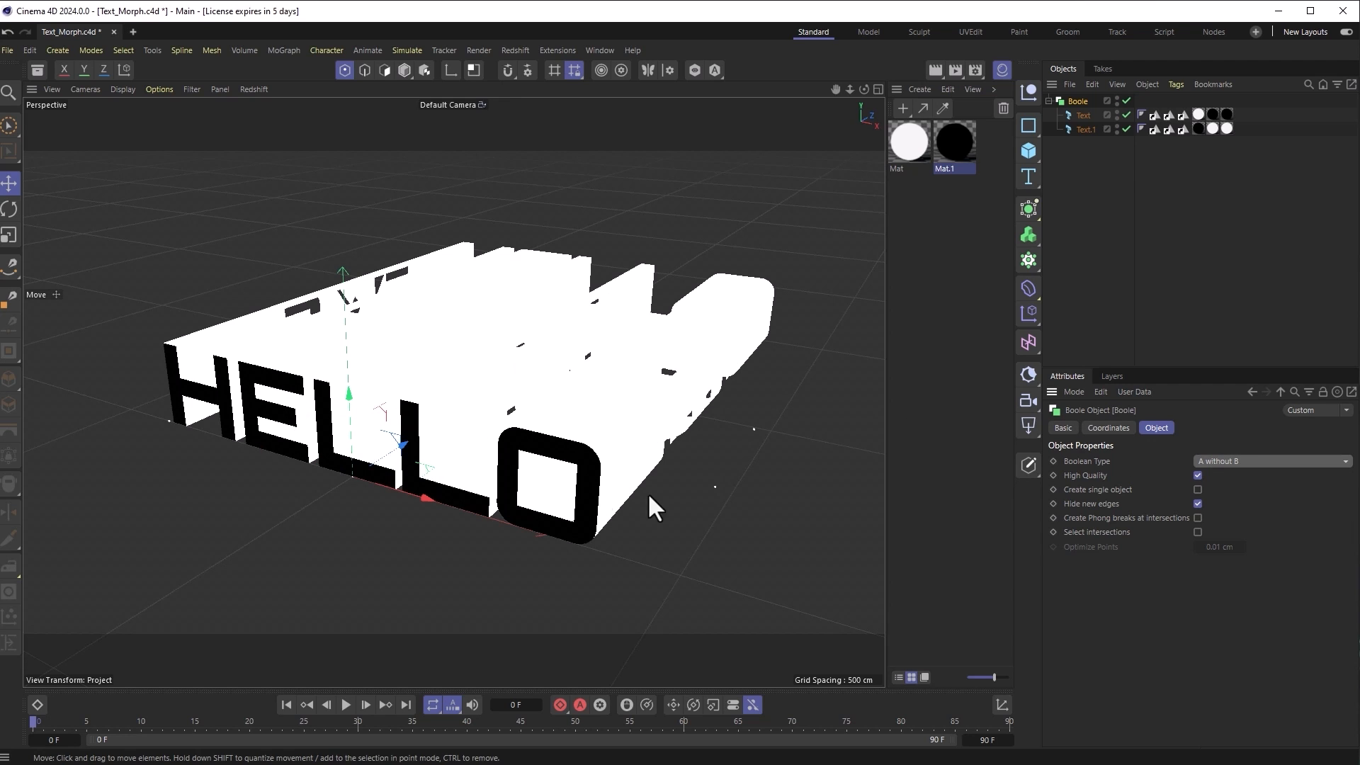
pyautogui.click(1204, 461)
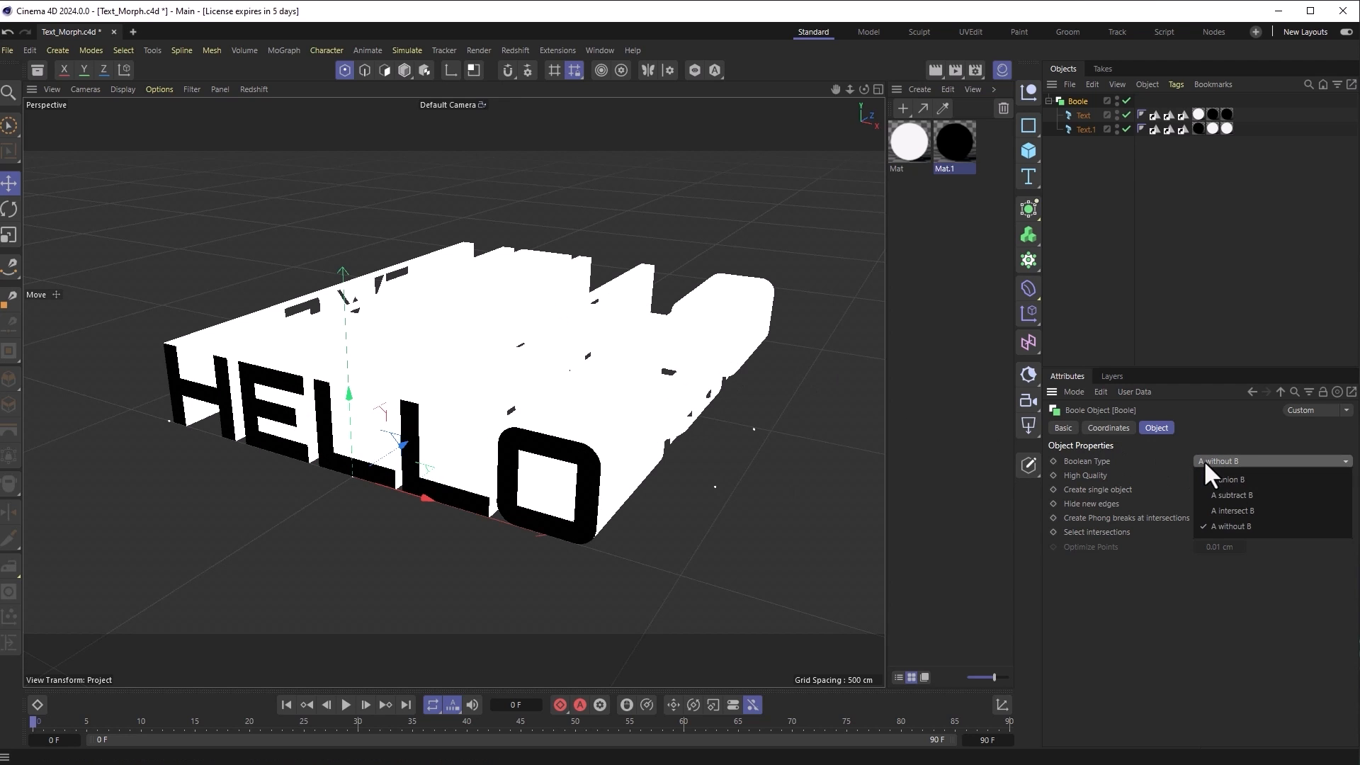
pyautogui.click(1223, 511)
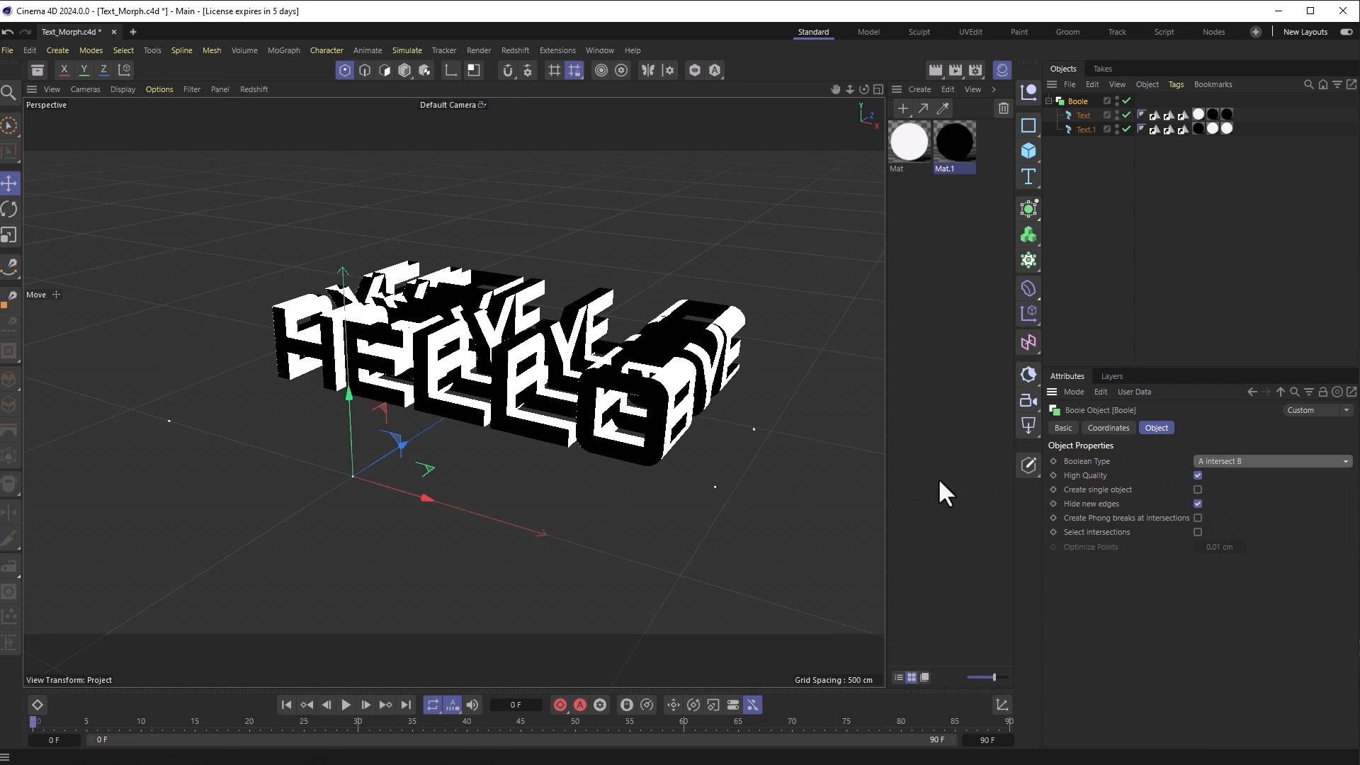
pyautogui.keyDown('alt'); pyautogui.moveTo(734, 479); pyautogui.dragTo(305, 575); pyautogui.keyUp('alt')
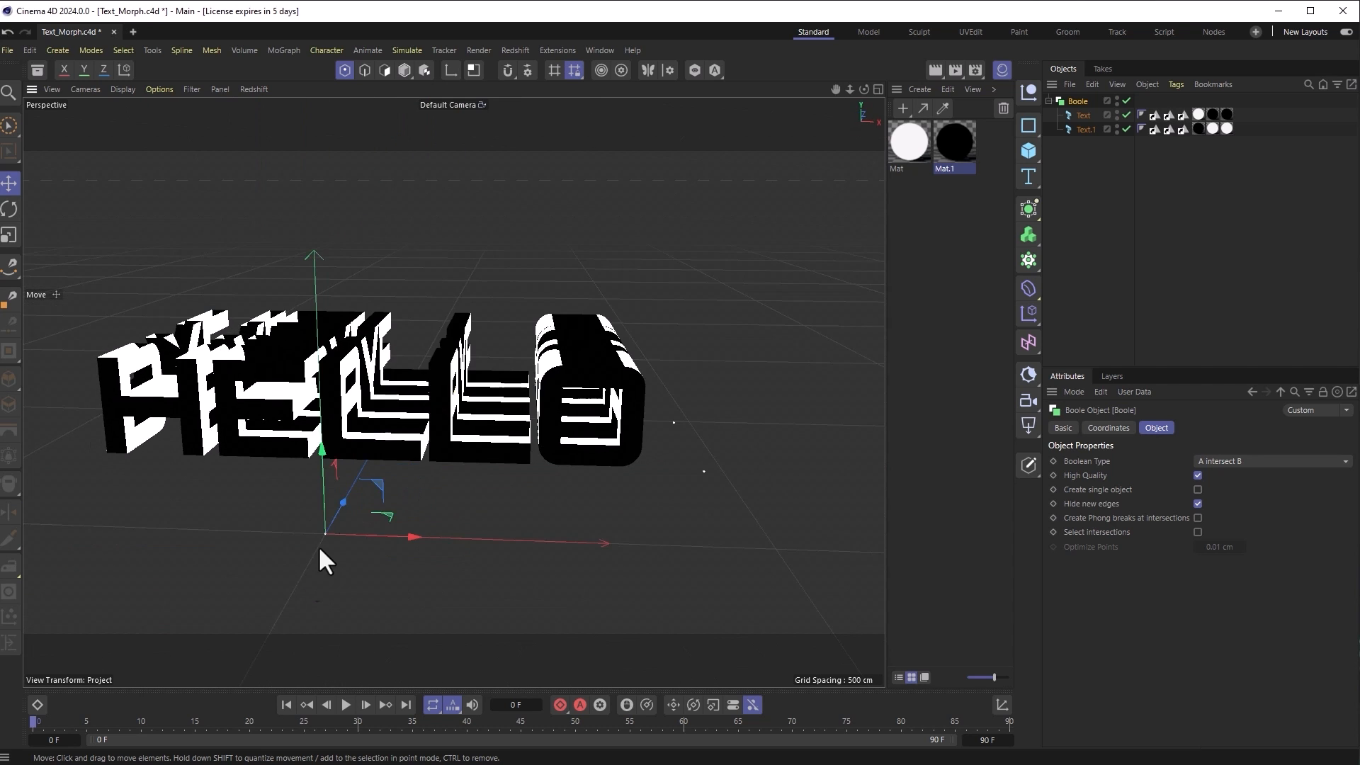
pyautogui.keyDown('alt'); pyautogui.moveTo(566, 527); pyautogui.dragTo(498, 559); pyautogui.keyUp('alt')
pyautogui.press('r')
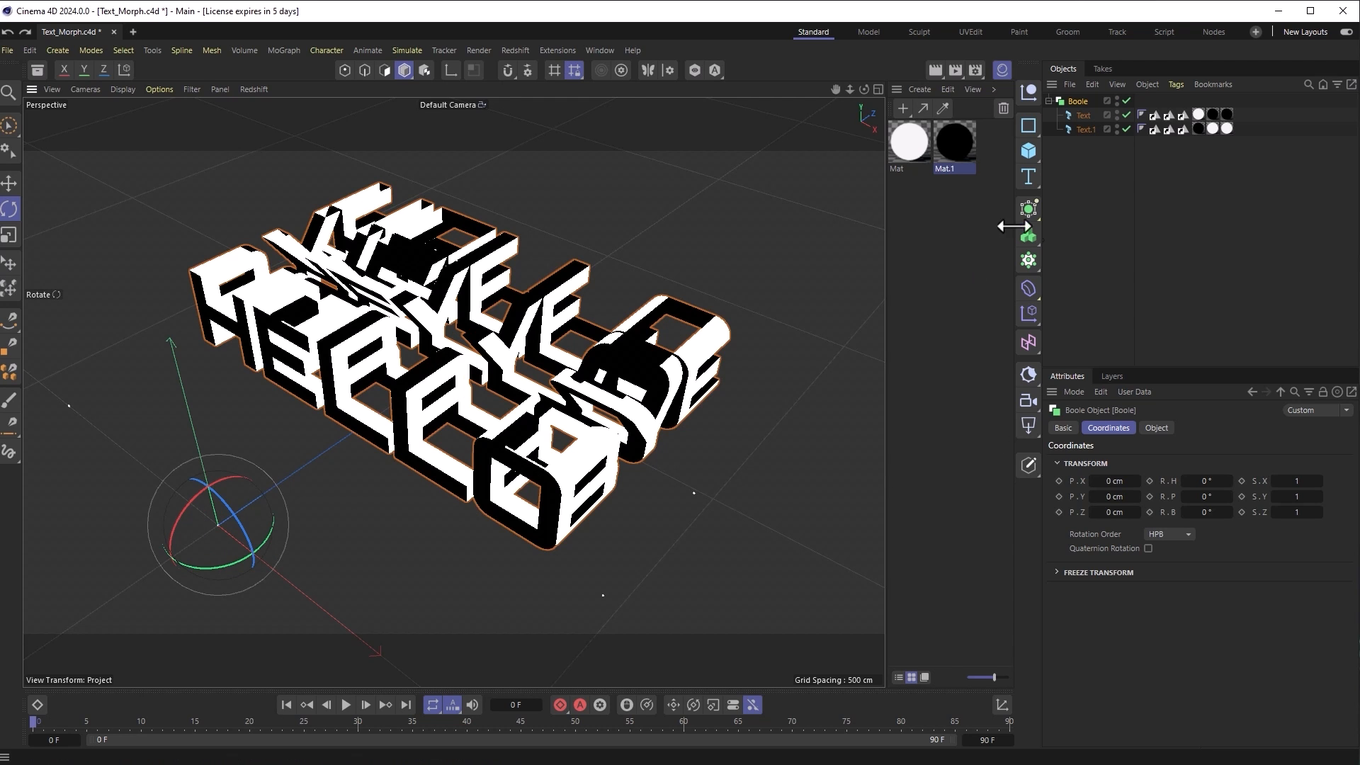
pyautogui.click(1085, 129)
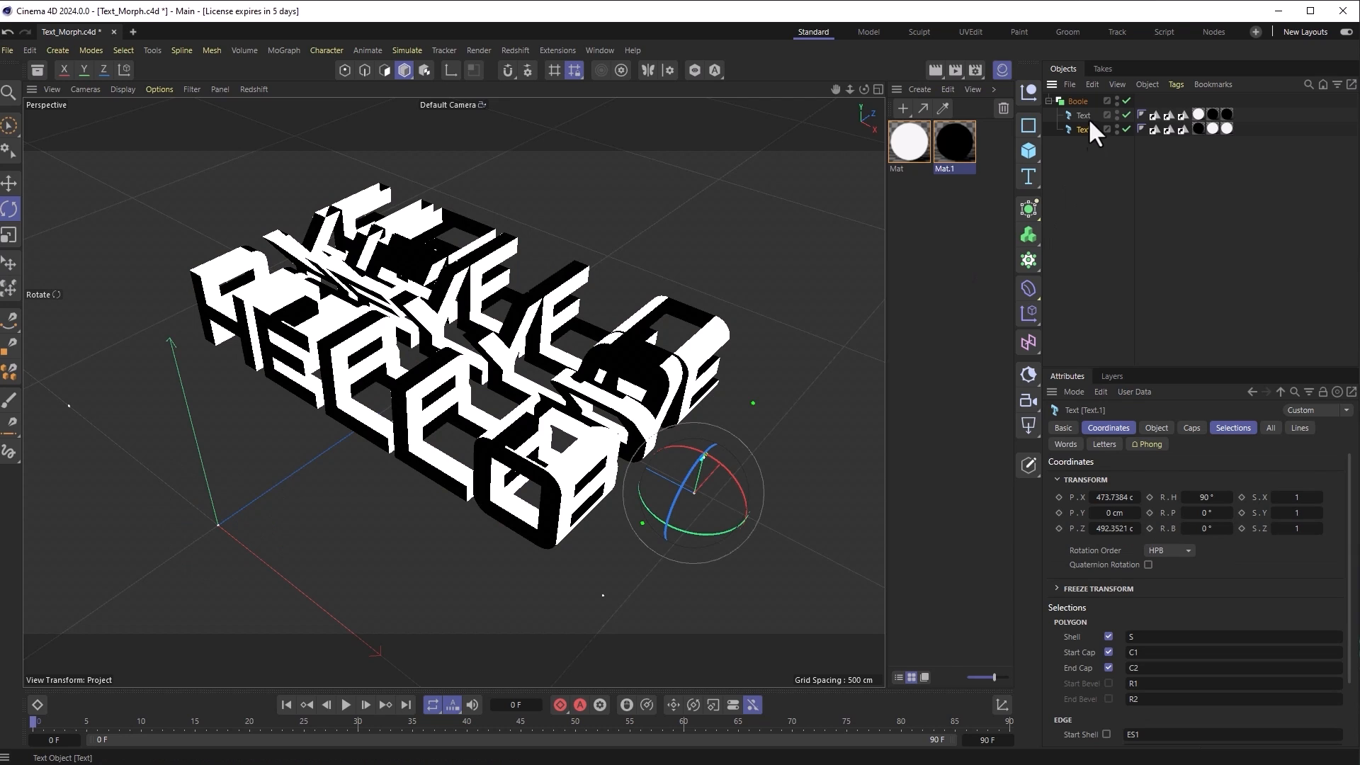
pyautogui.click(1083, 115)
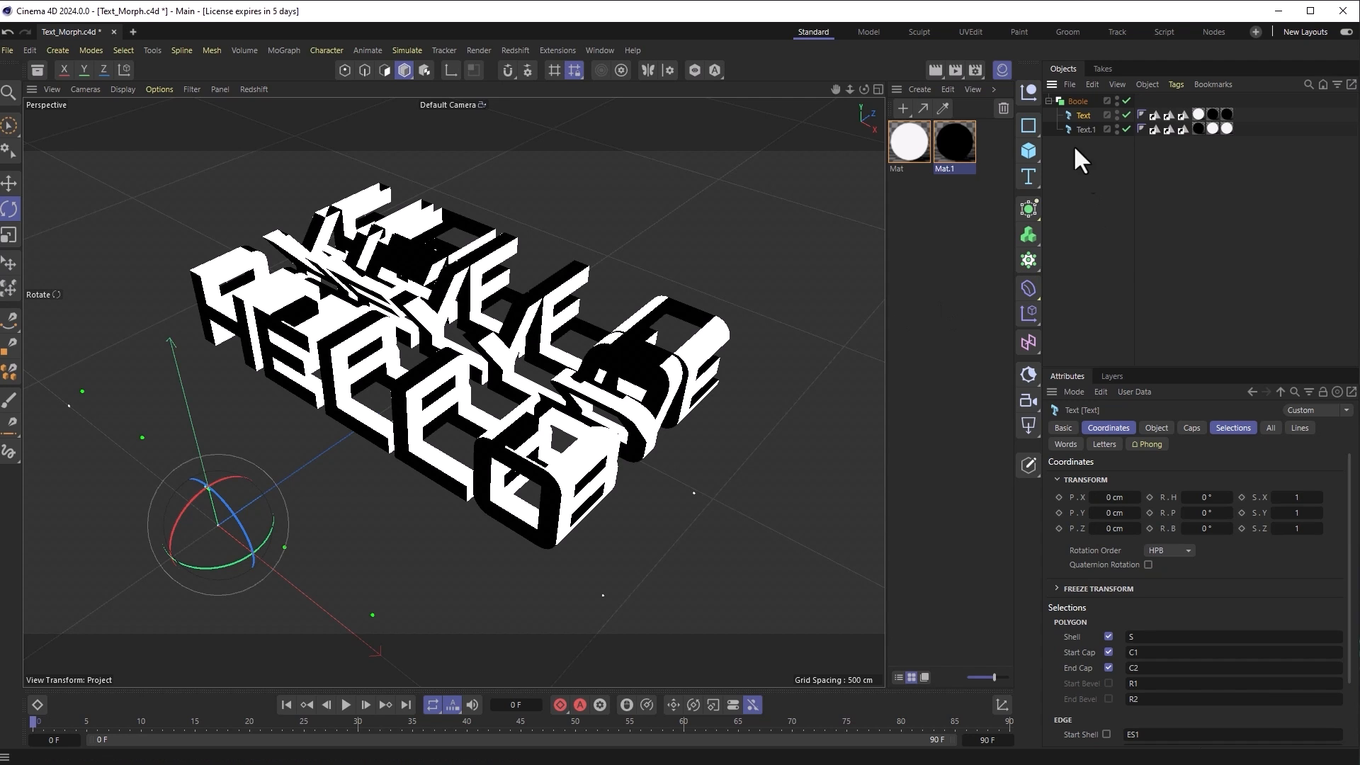
pyautogui.click(1077, 101)
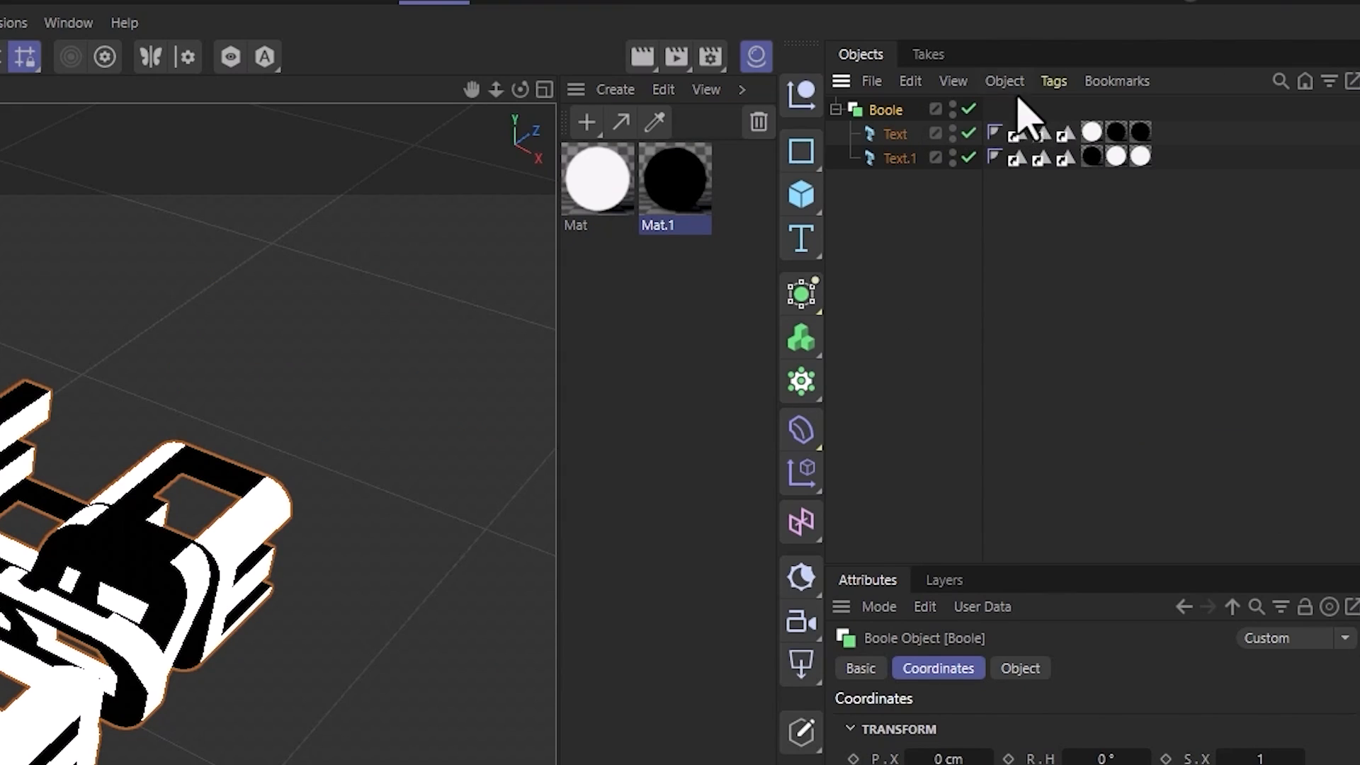
# Step: Connect the Boole result into a polygon object and disable the Boole, Text and Text.1 rig
pyautogui.click(1021, 93)
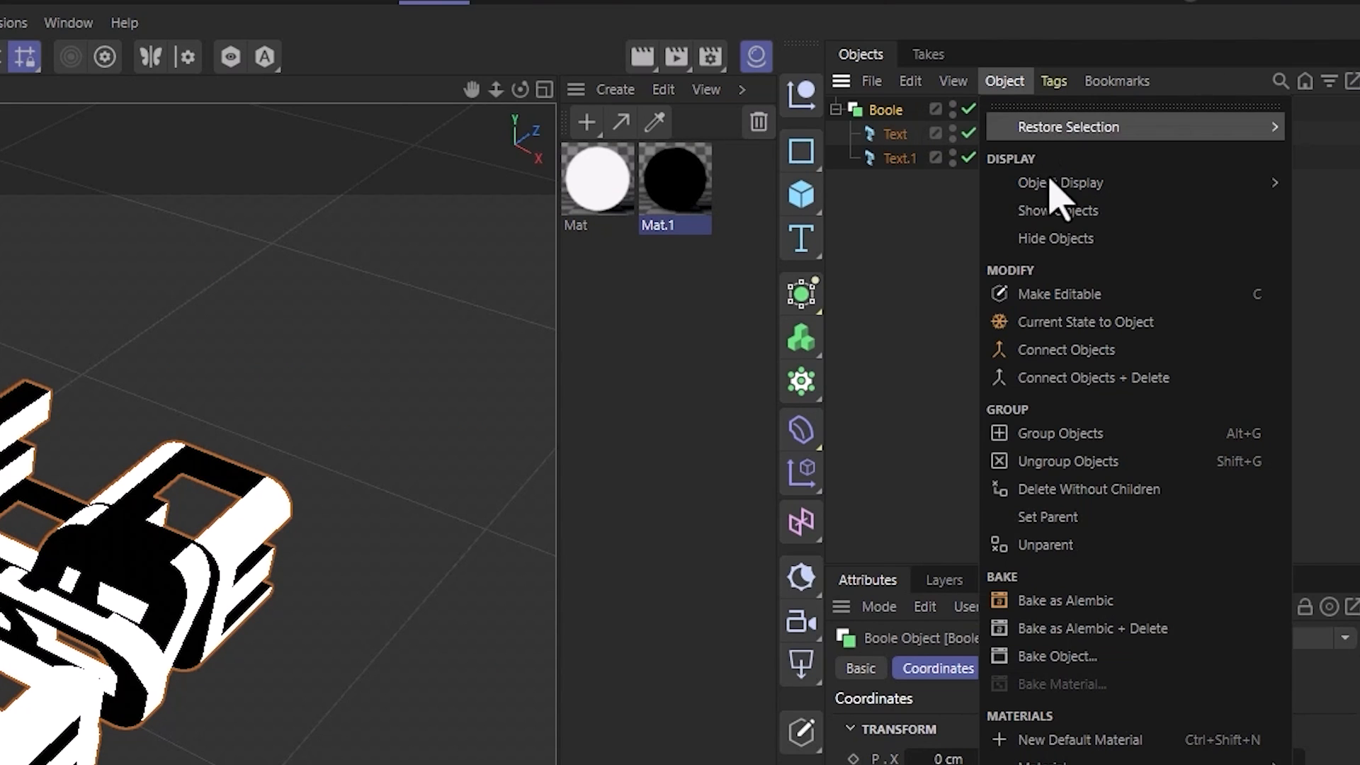
pyautogui.click(1071, 352)
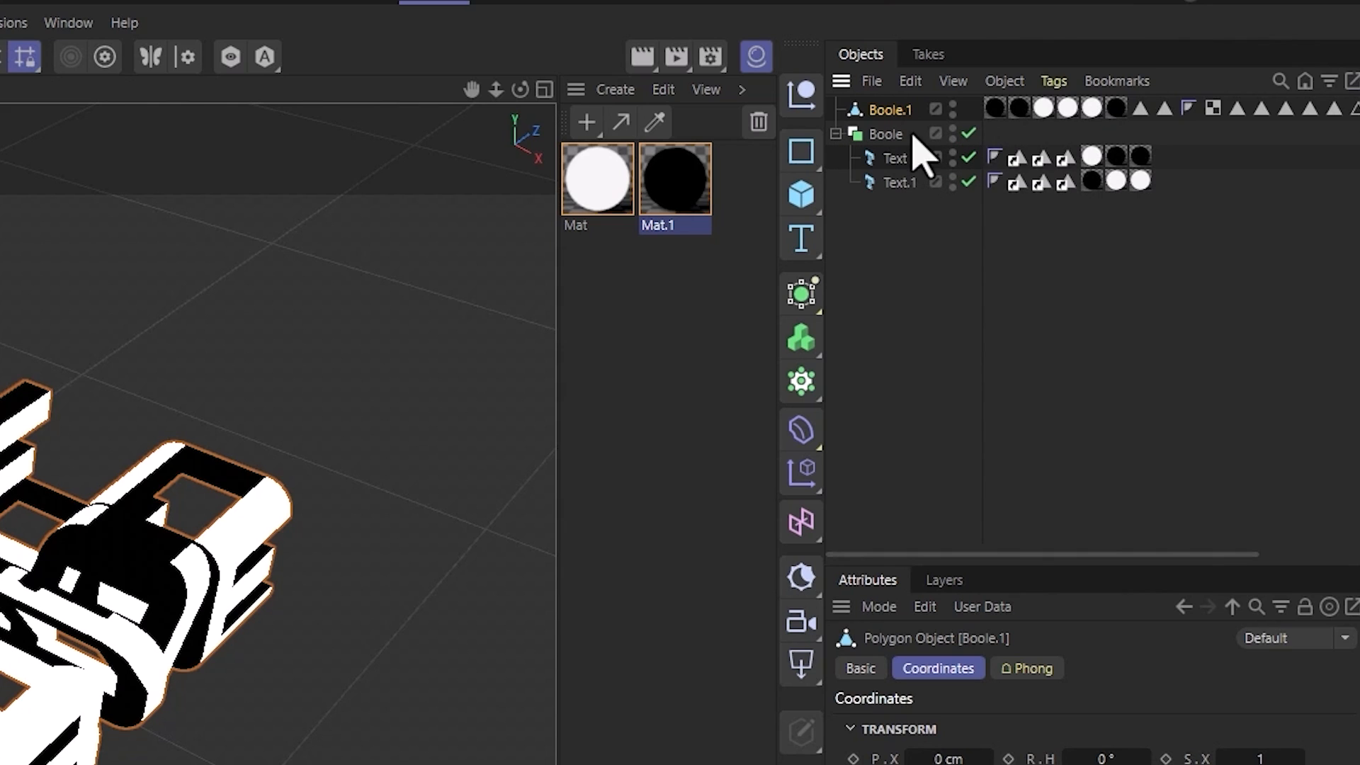
pyautogui.moveTo(969, 133); pyautogui.dragTo(971, 206)
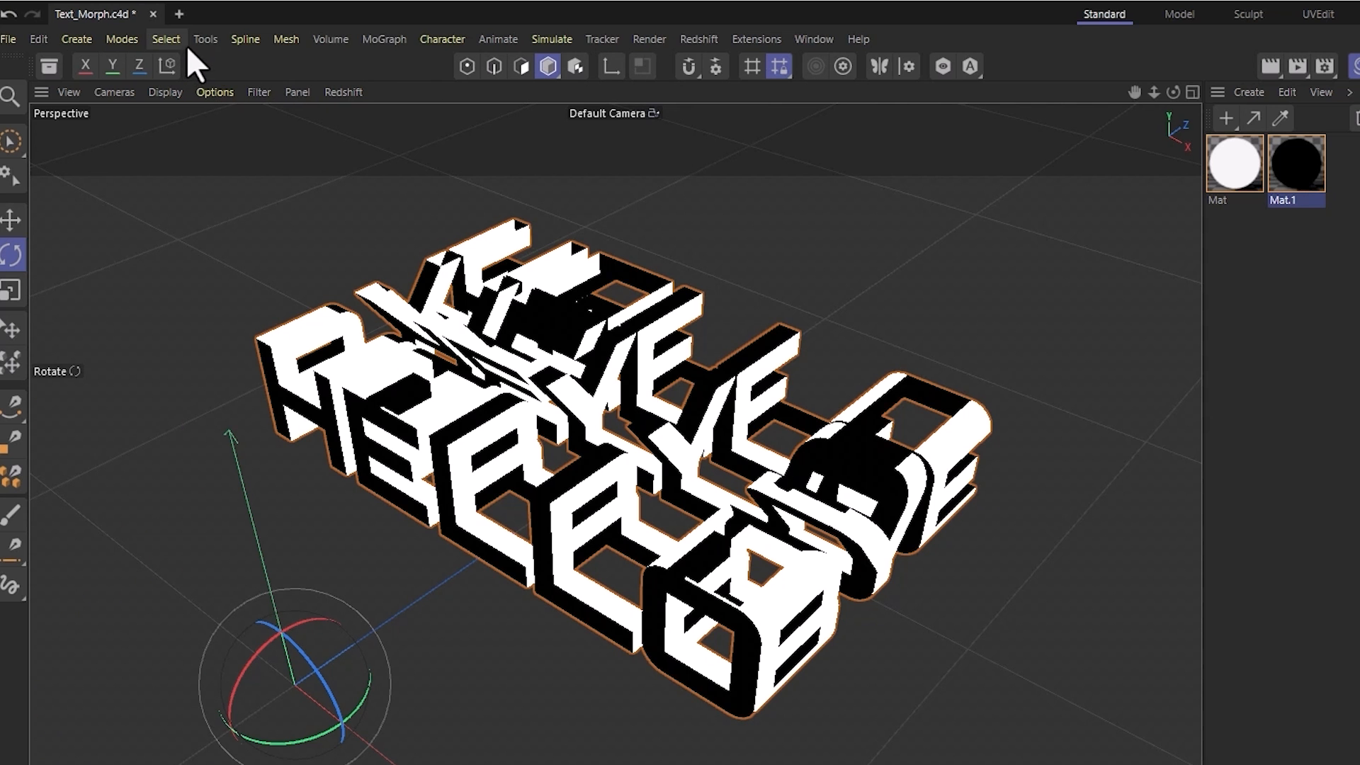
# Step: Centre the Boole.1 axis on its geometry and set its Z position to 0 cm
pyautogui.click(201, 41)
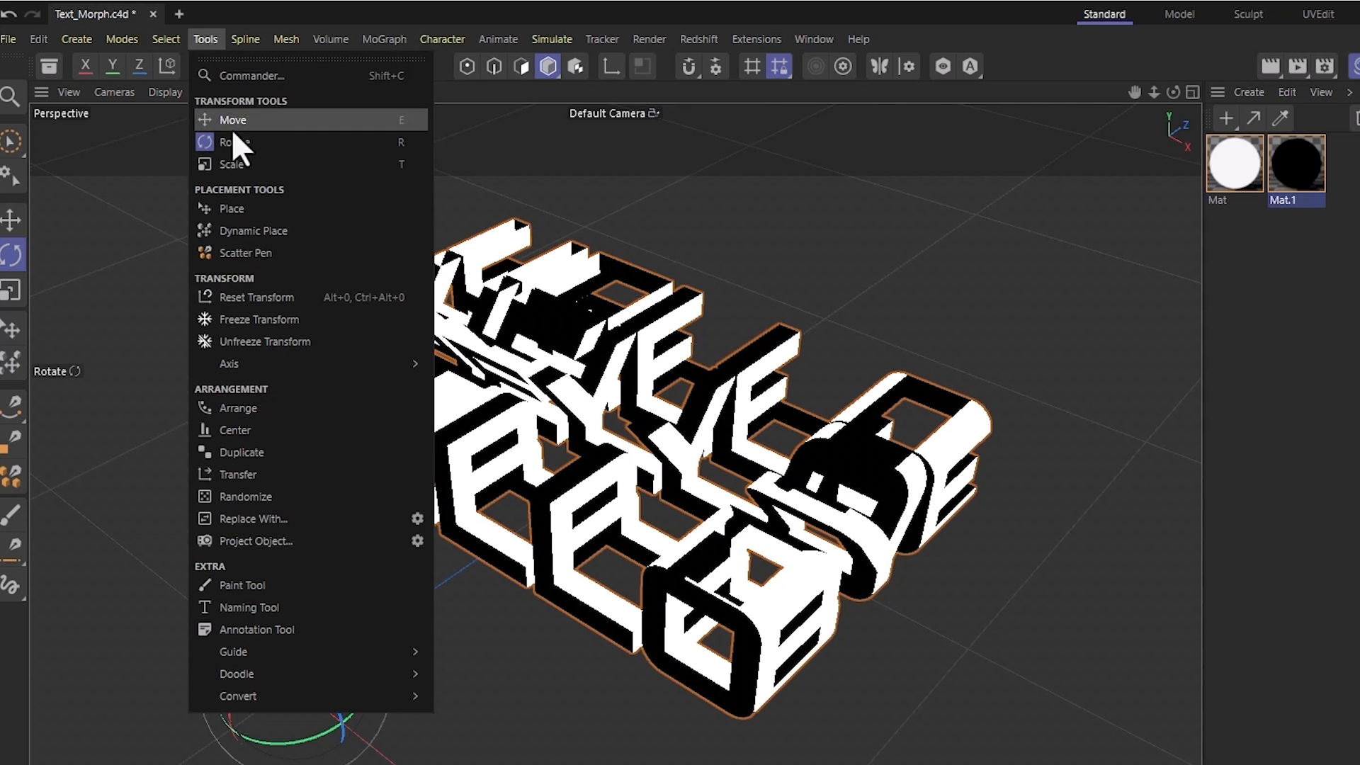
pyautogui.moveTo(237, 363)
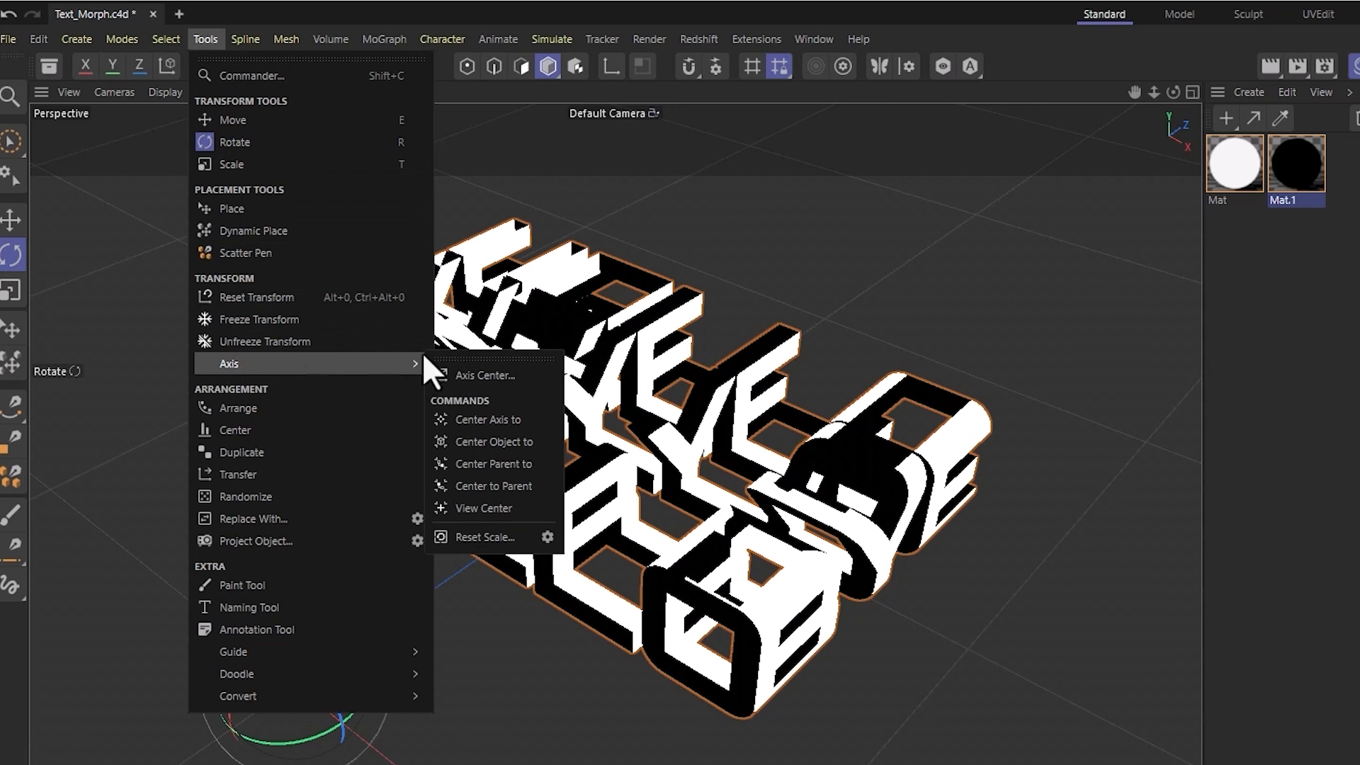
pyautogui.click(497, 420)
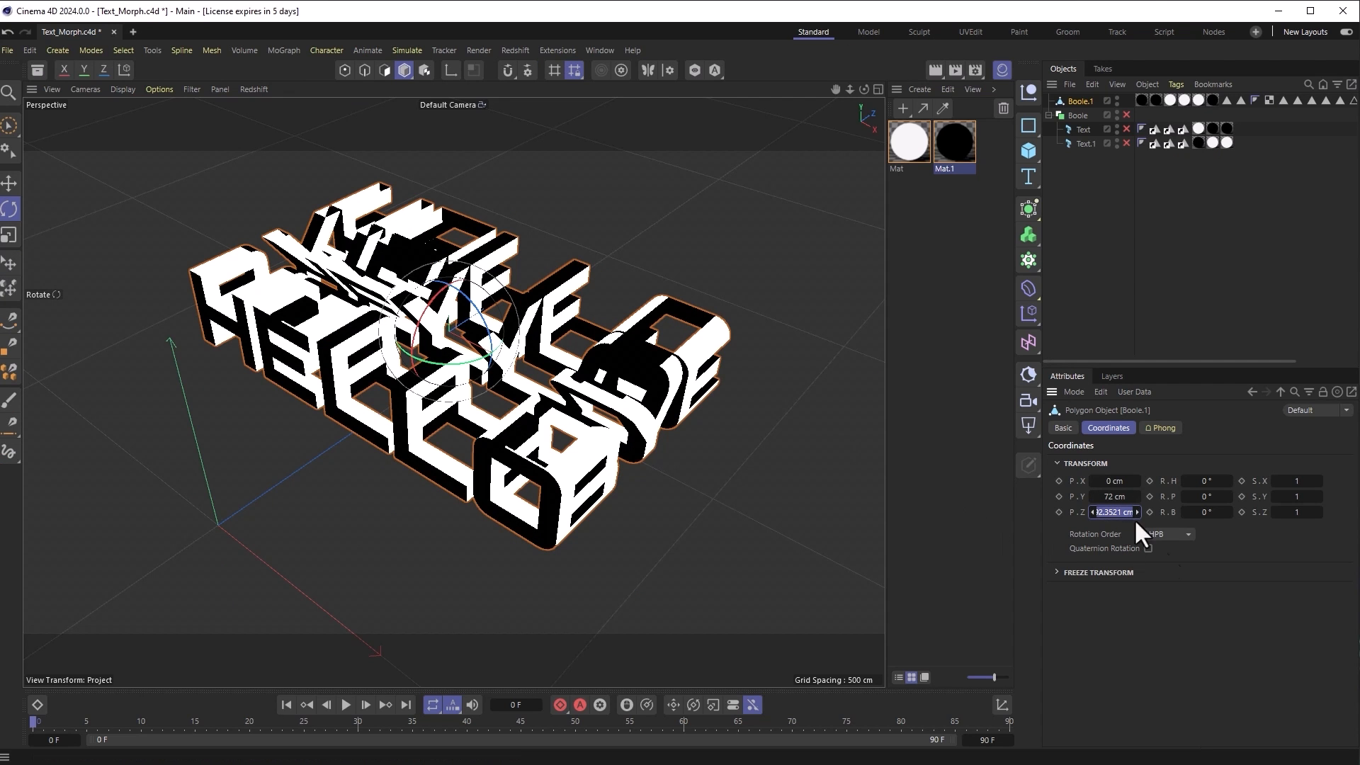
pyautogui.write('0')
pyautogui.press('Return')
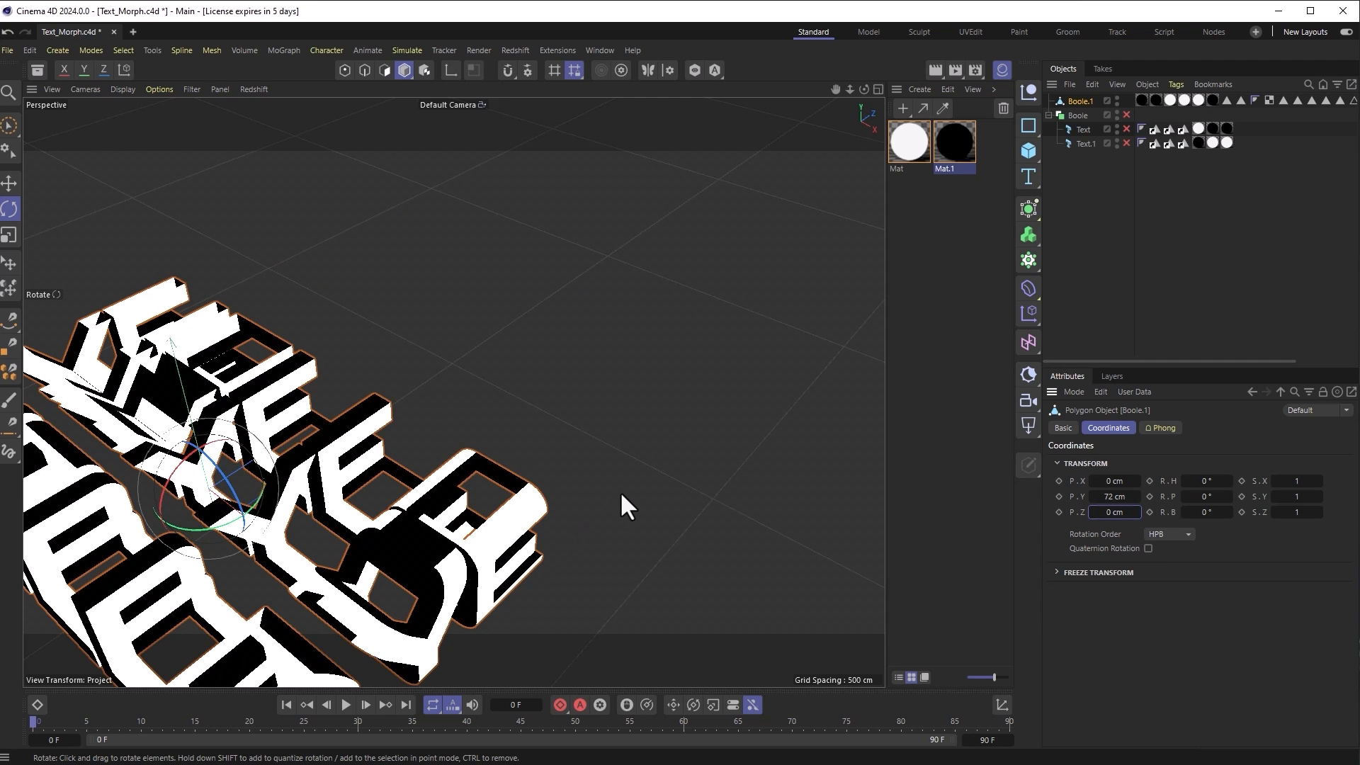
# Step: Re-enable Boole, Text and Text.1, then maximize the Top view in the four-view layout
pyautogui.middleClick(620, 405)
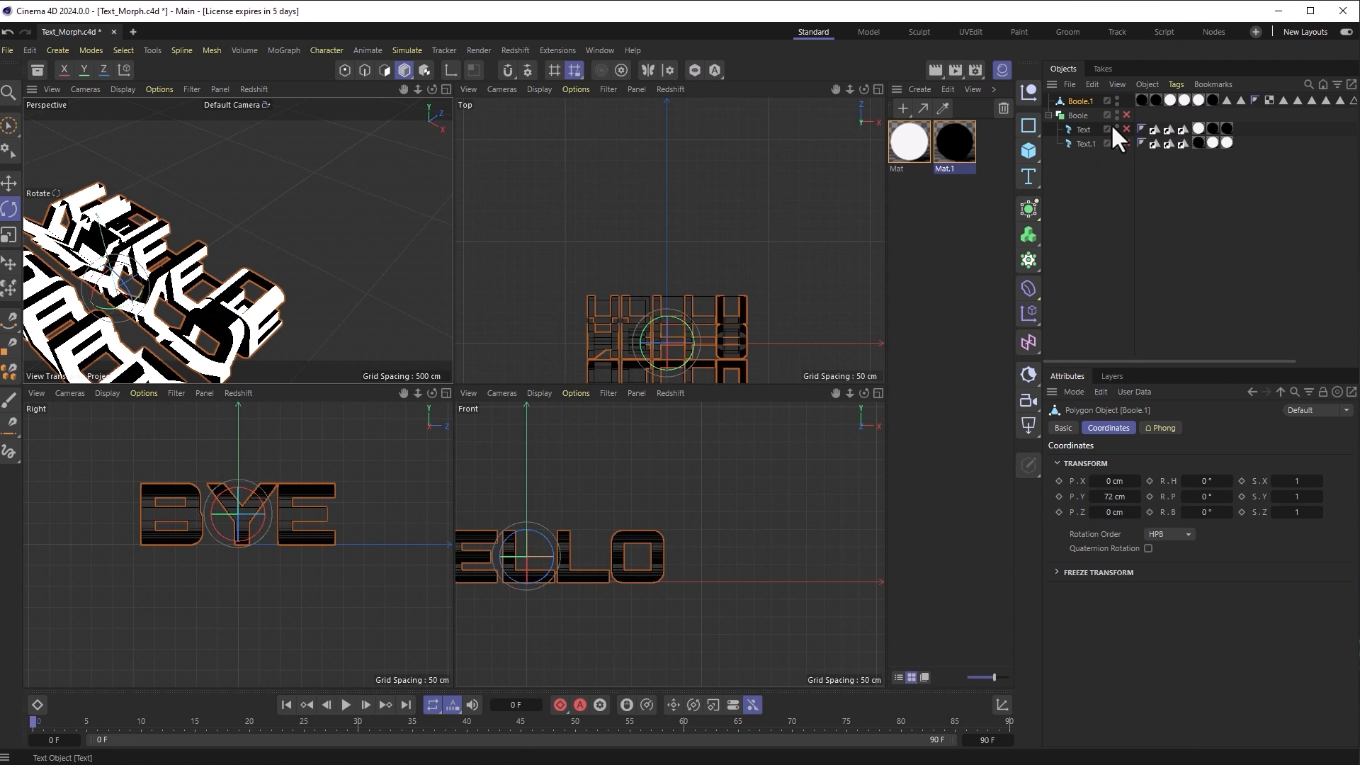
pyautogui.moveTo(1126, 114); pyautogui.dragTo(1126, 144)
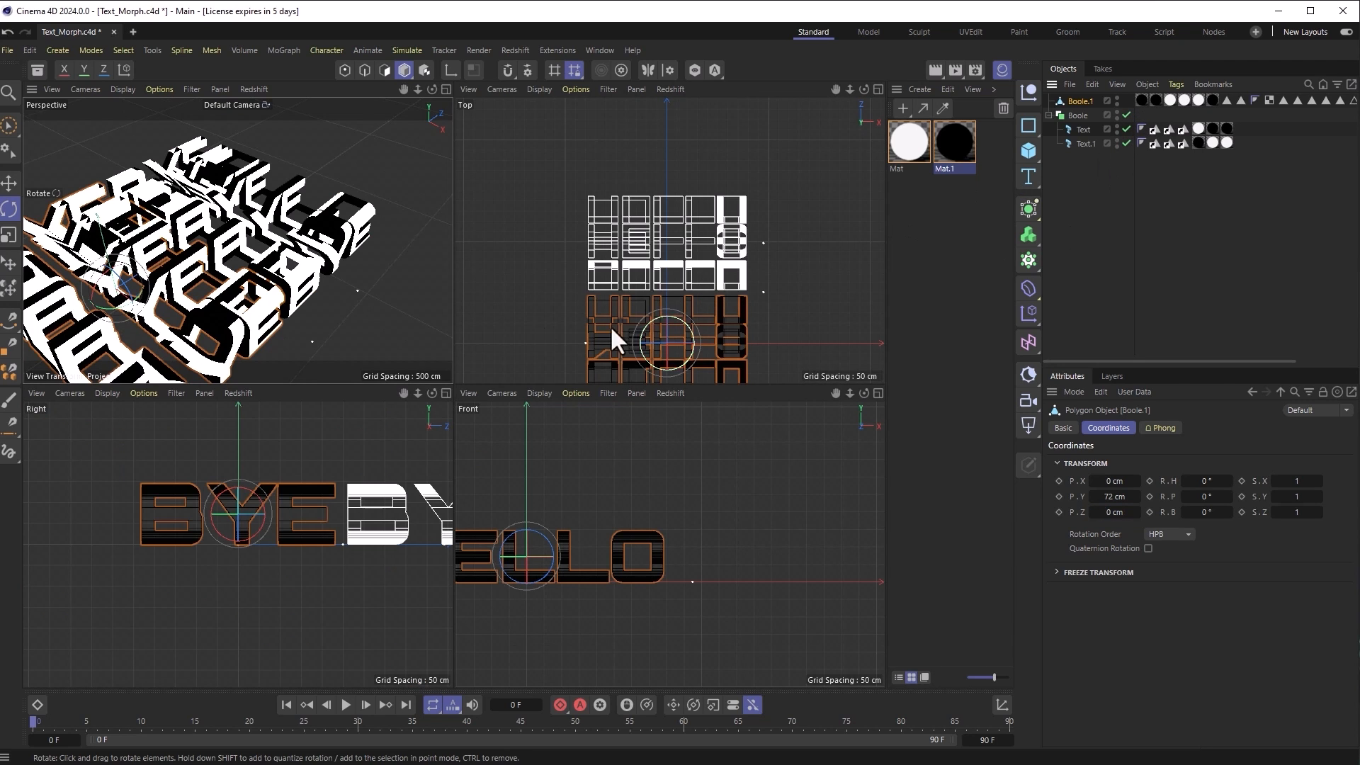
pyautogui.press('e')
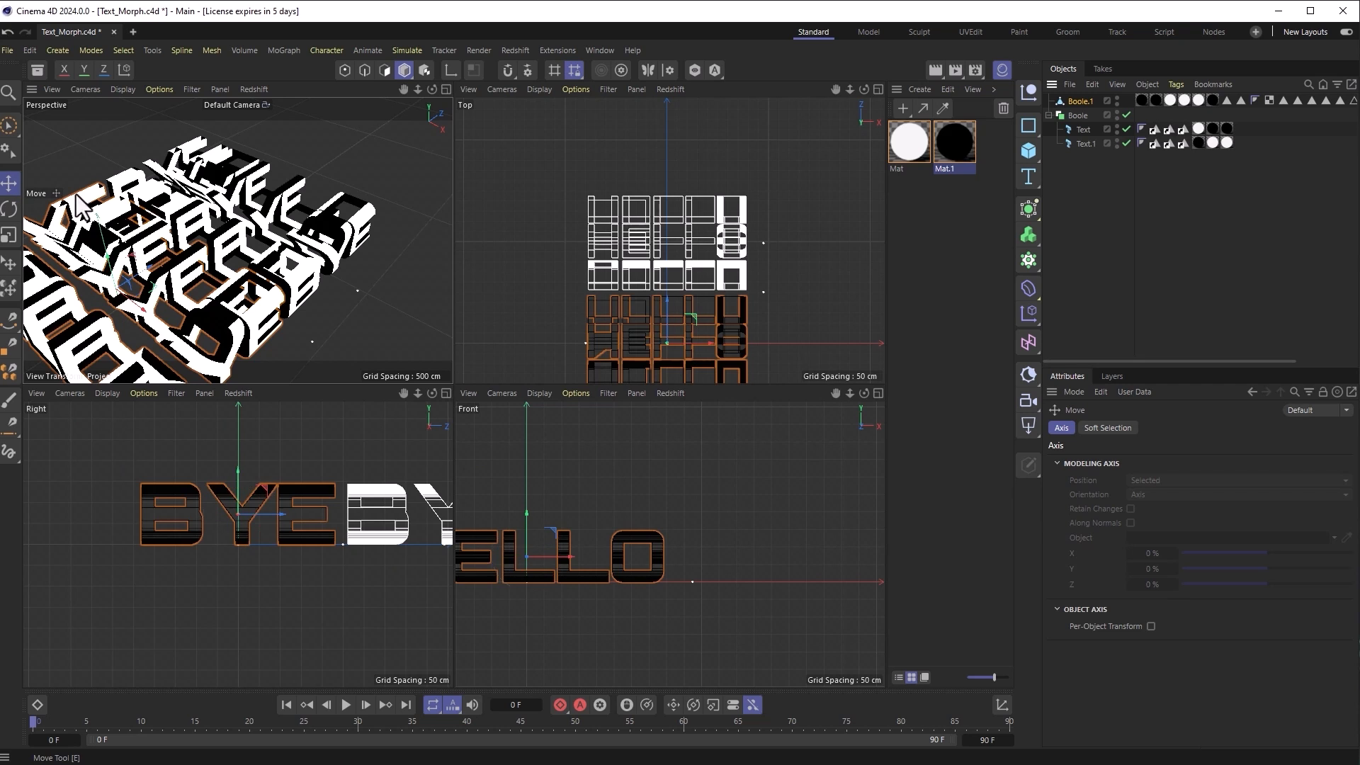
pyautogui.middleClick(824, 240)
pyautogui.moveTo(444, 506); pyautogui.dragTo(444, 553)
pyautogui.hotkey('ctrl', 'z')
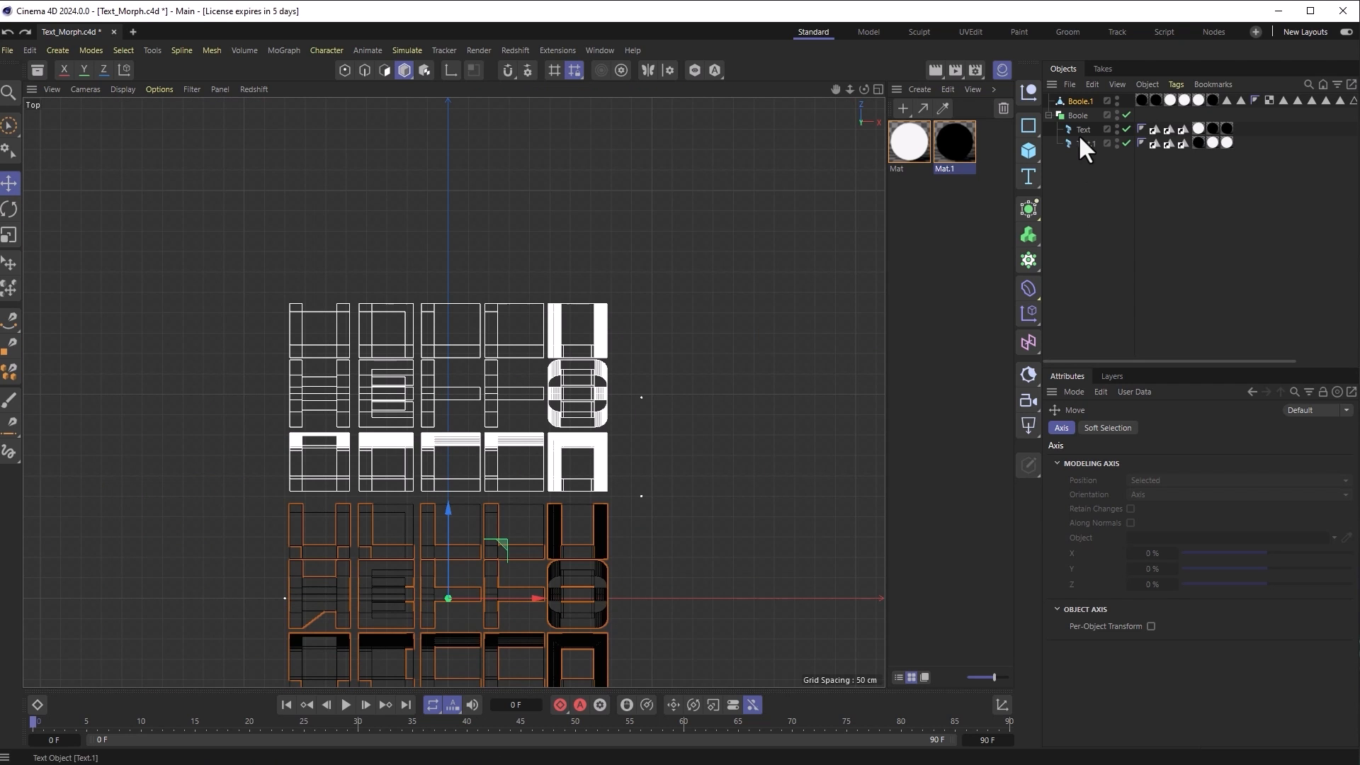
# Step: Select Boole with both text objects and move the rig down onto the Boole.1 copy
pyautogui.click(1076, 112)
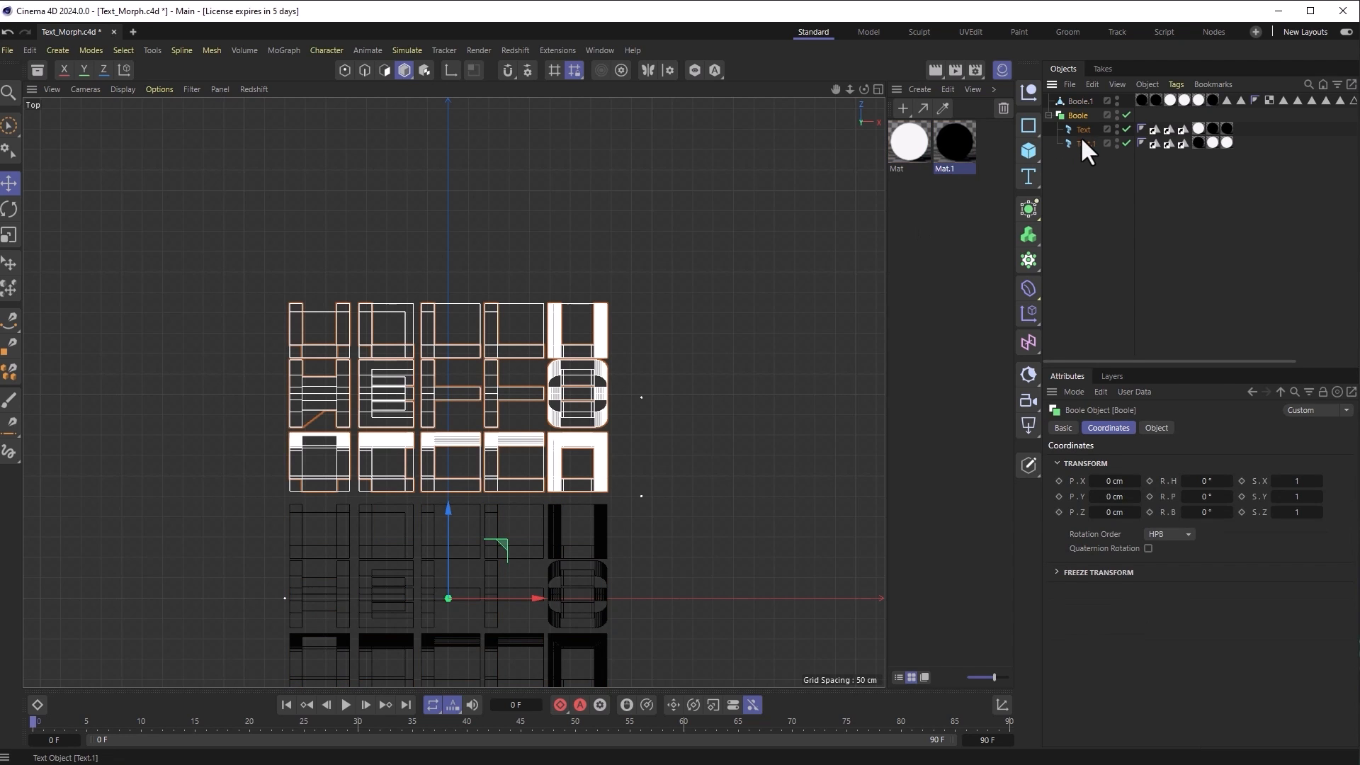
pyautogui.keyDown('shift'); pyautogui.click(1082, 139); pyautogui.keyUp('shift')
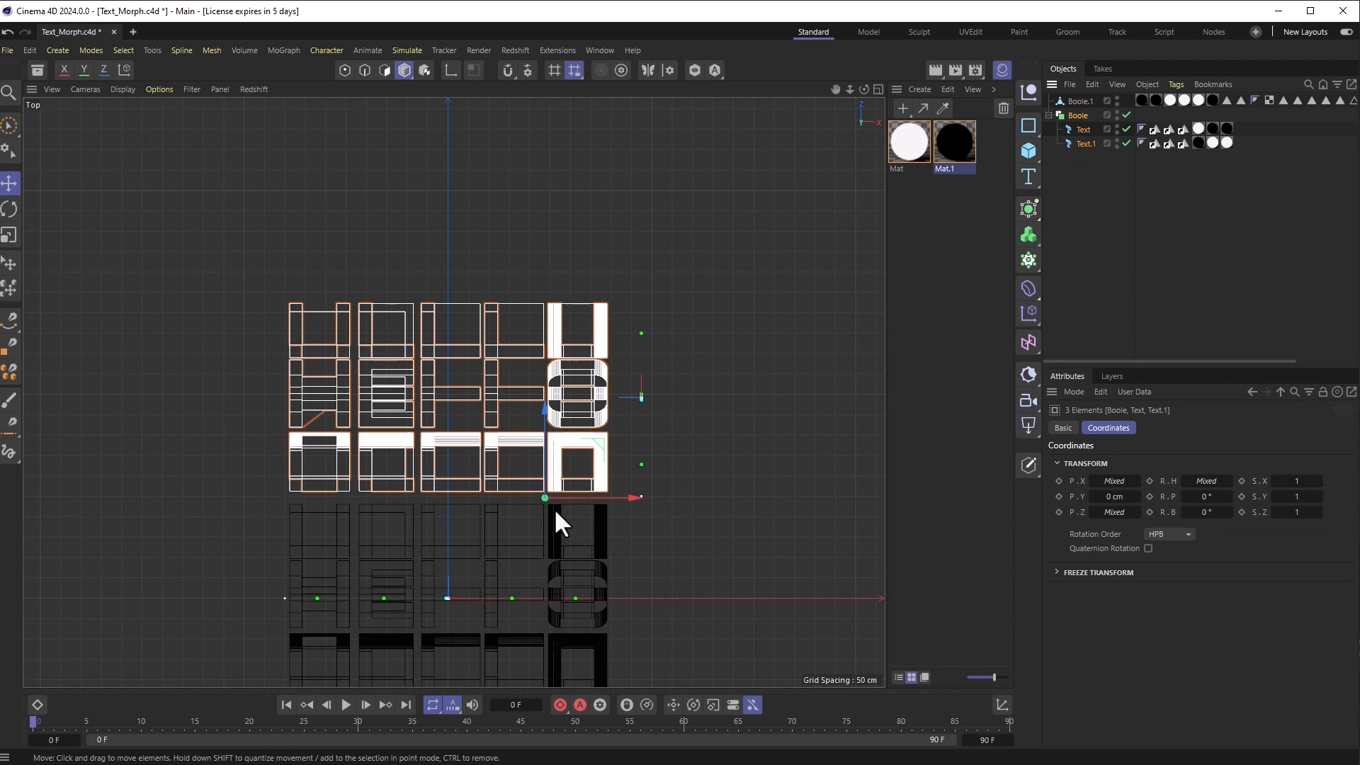
pyautogui.moveTo(543, 453); pyautogui.dragTo(519, 651)
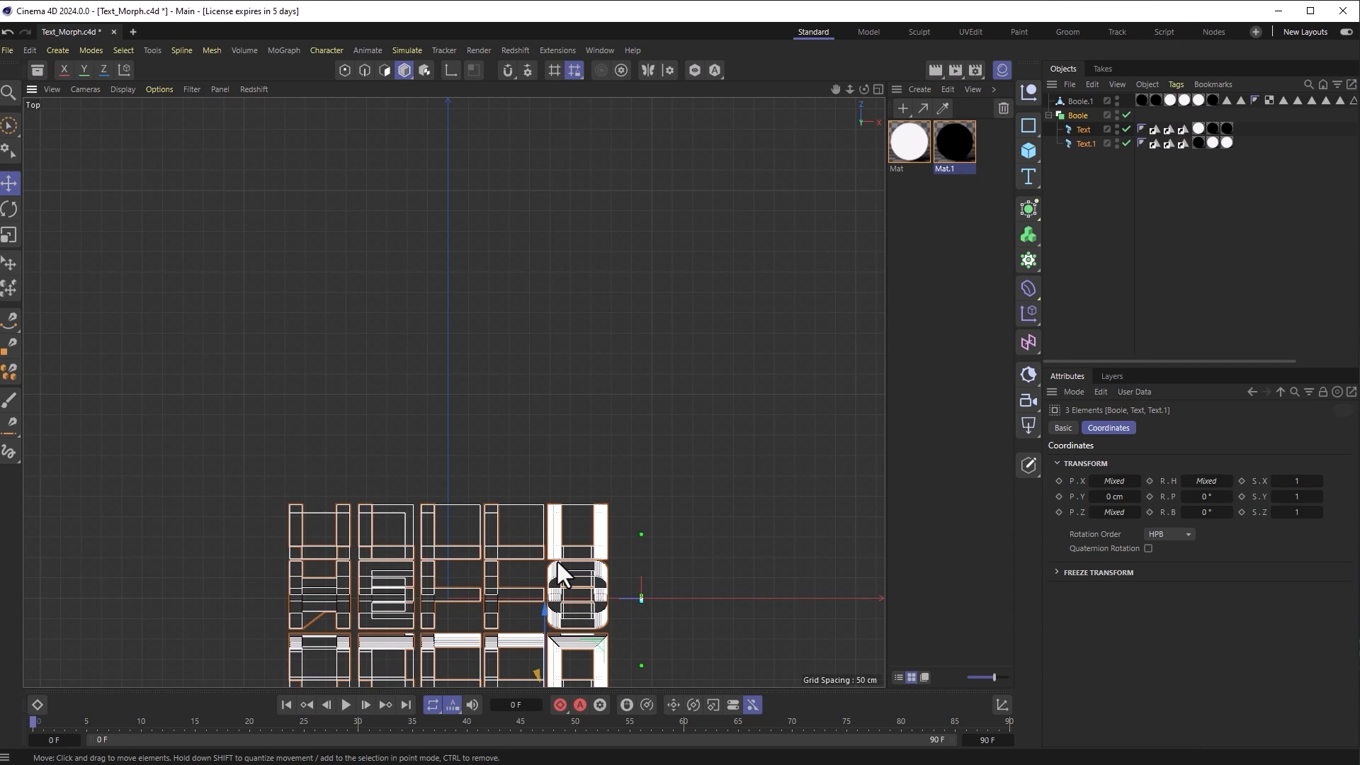
pyautogui.scroll(5, 557, 559)
pyautogui.scroll(5, 671, 604)
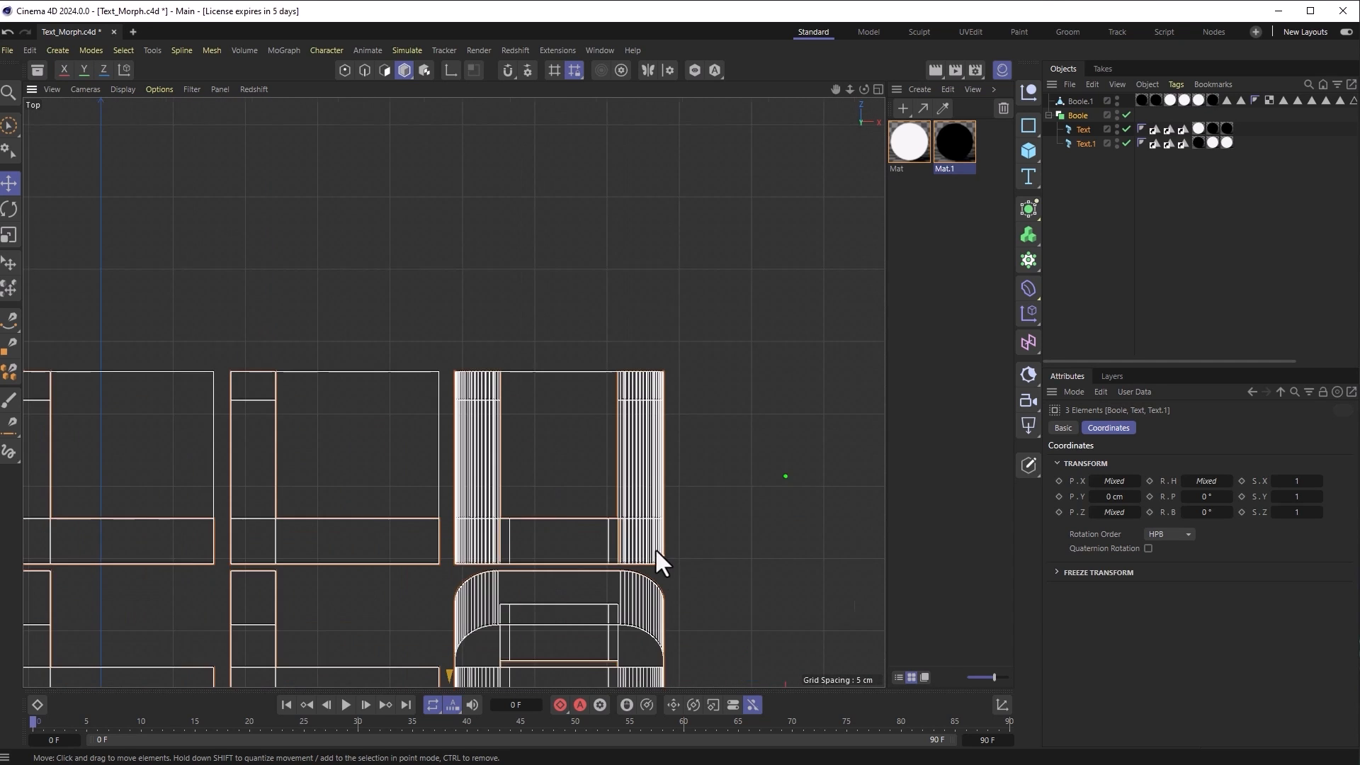
# Step: Nudge the rig about 1.2 cm until its letter edges match Boole.1 exactly
pyautogui.keyDown('alt'); pyautogui.moveTo(725, 512); pyautogui.dragTo(612, 611, button='middle'); pyautogui.keyUp('alt')
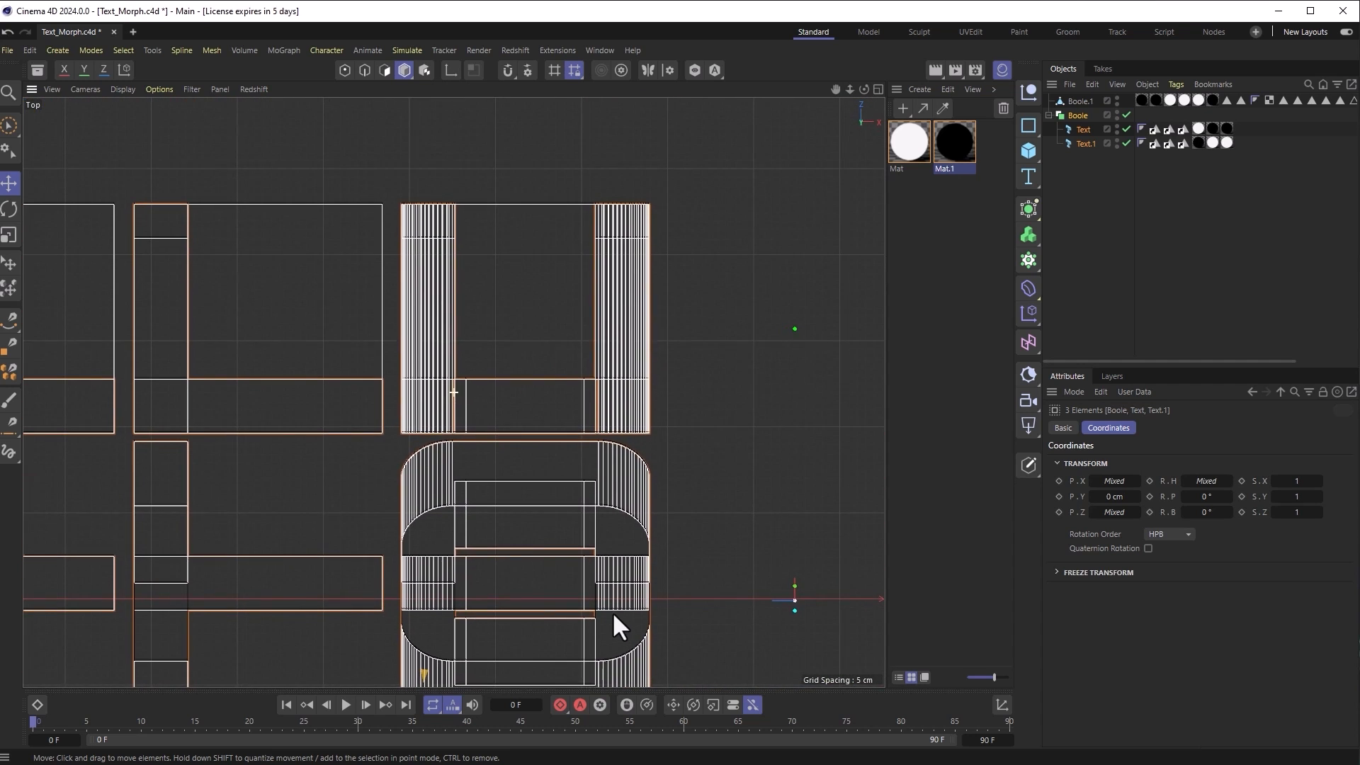
pyautogui.scroll(-1, 609, 600)
pyautogui.keyDown('alt'); pyautogui.moveTo(675, 556); pyautogui.dragTo(750, 415, button='middle'); pyautogui.keyUp('alt')
pyautogui.moveTo(511, 677); pyautogui.dragTo(512, 676)
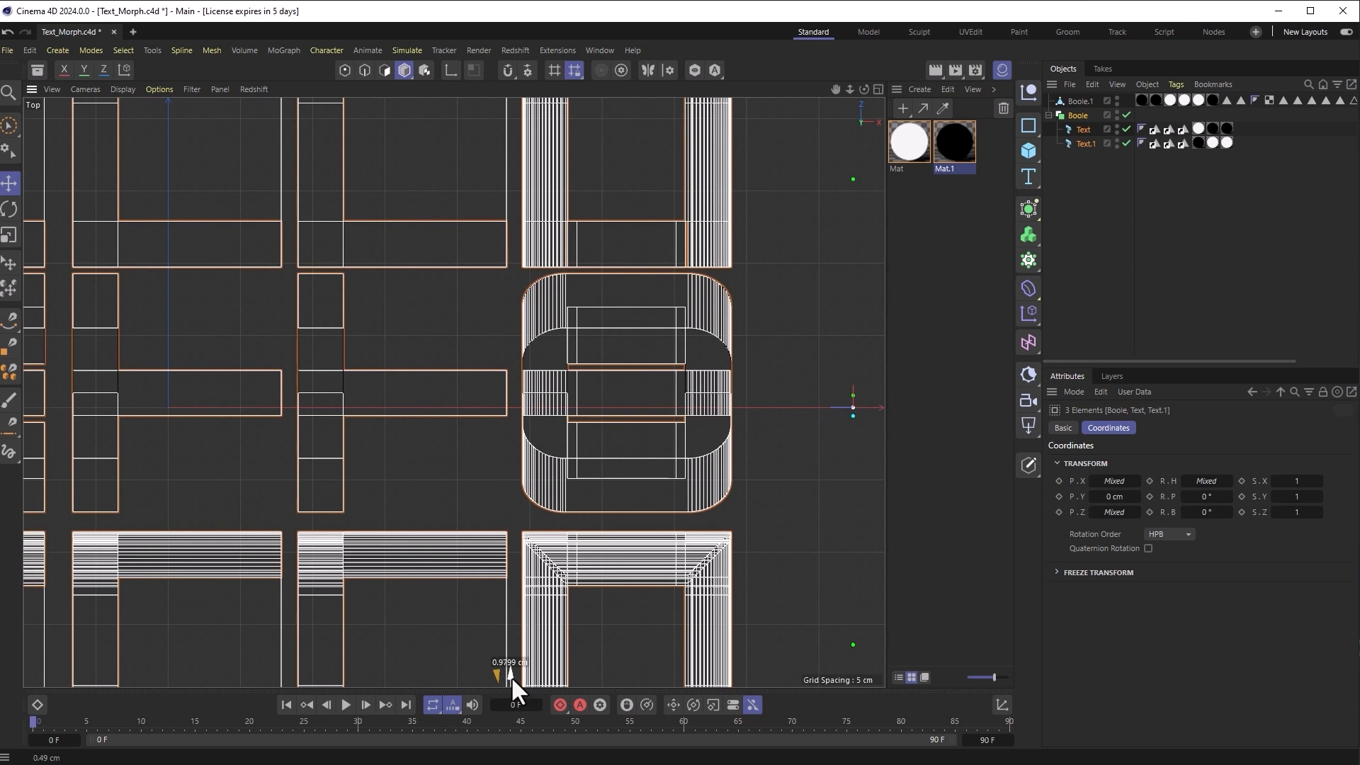
pyautogui.moveTo(512, 677); pyautogui.dragTo(512, 674)
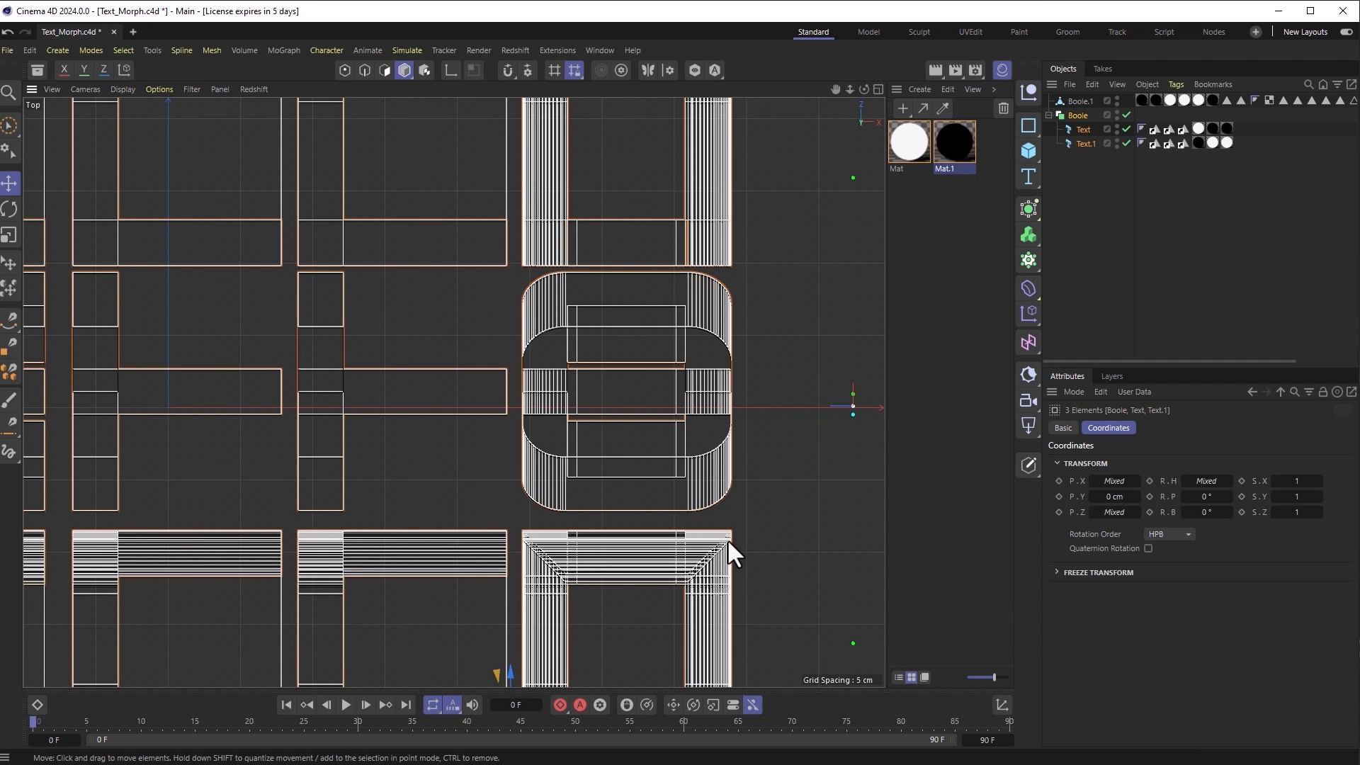
pyautogui.scroll(5, 388, 559)
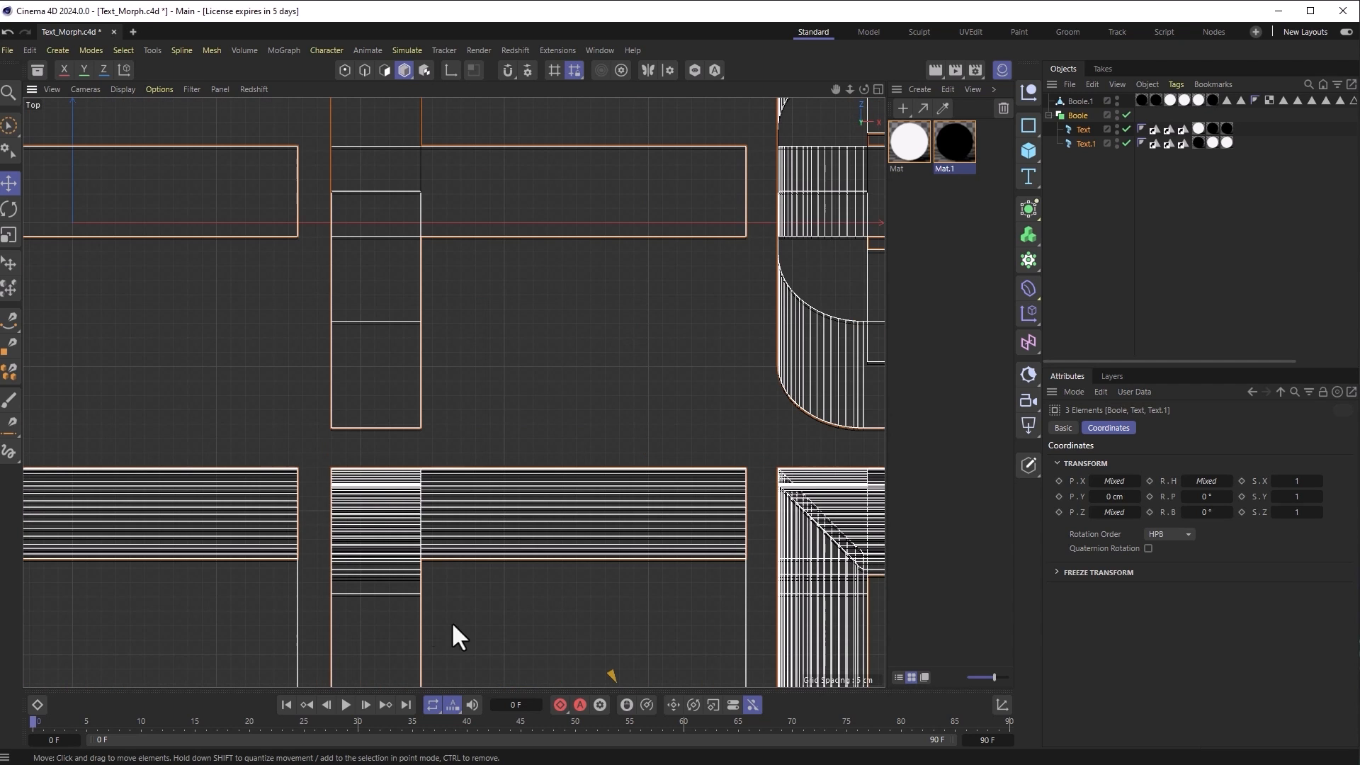
pyautogui.keyDown('alt'); pyautogui.moveTo(624, 580); pyautogui.dragTo(573, 407, button='middle'); pyautogui.keyUp('alt')
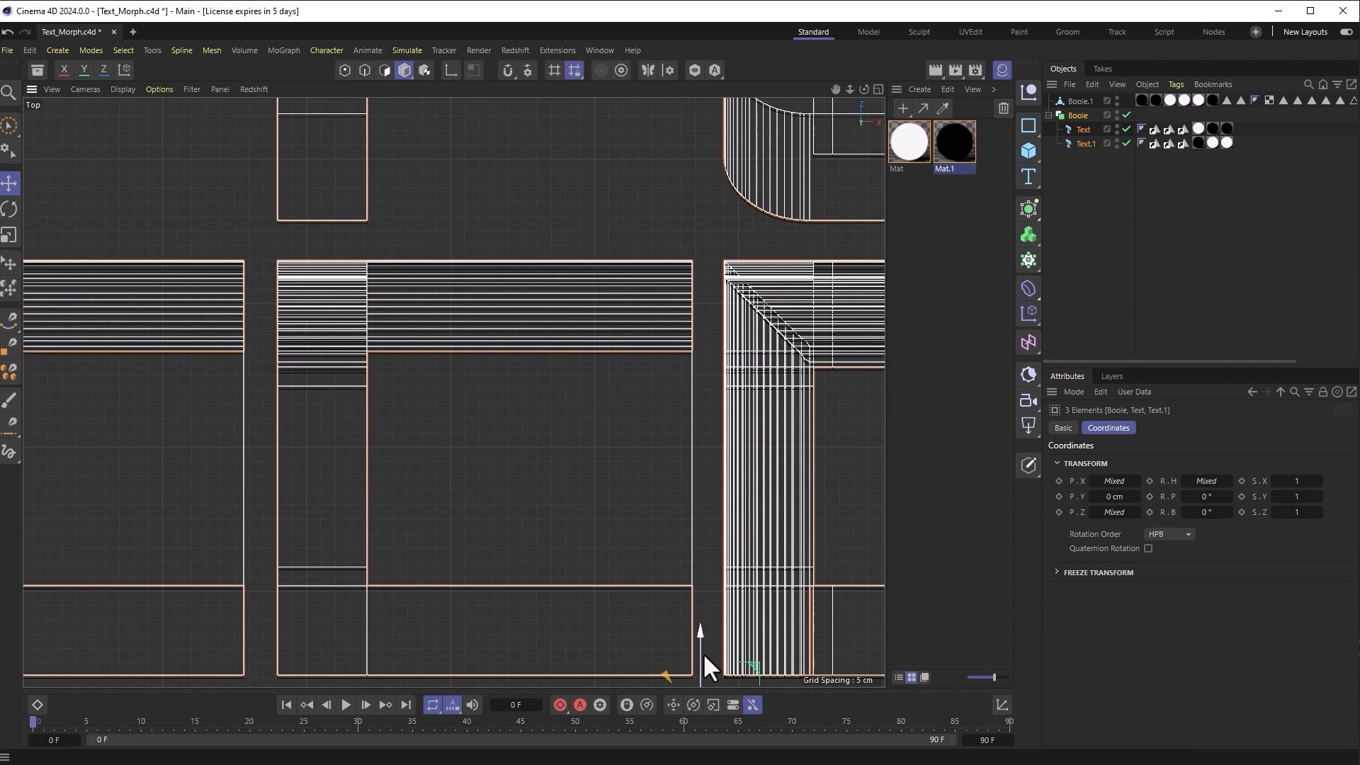
pyautogui.moveTo(699, 650); pyautogui.dragTo(694, 649)
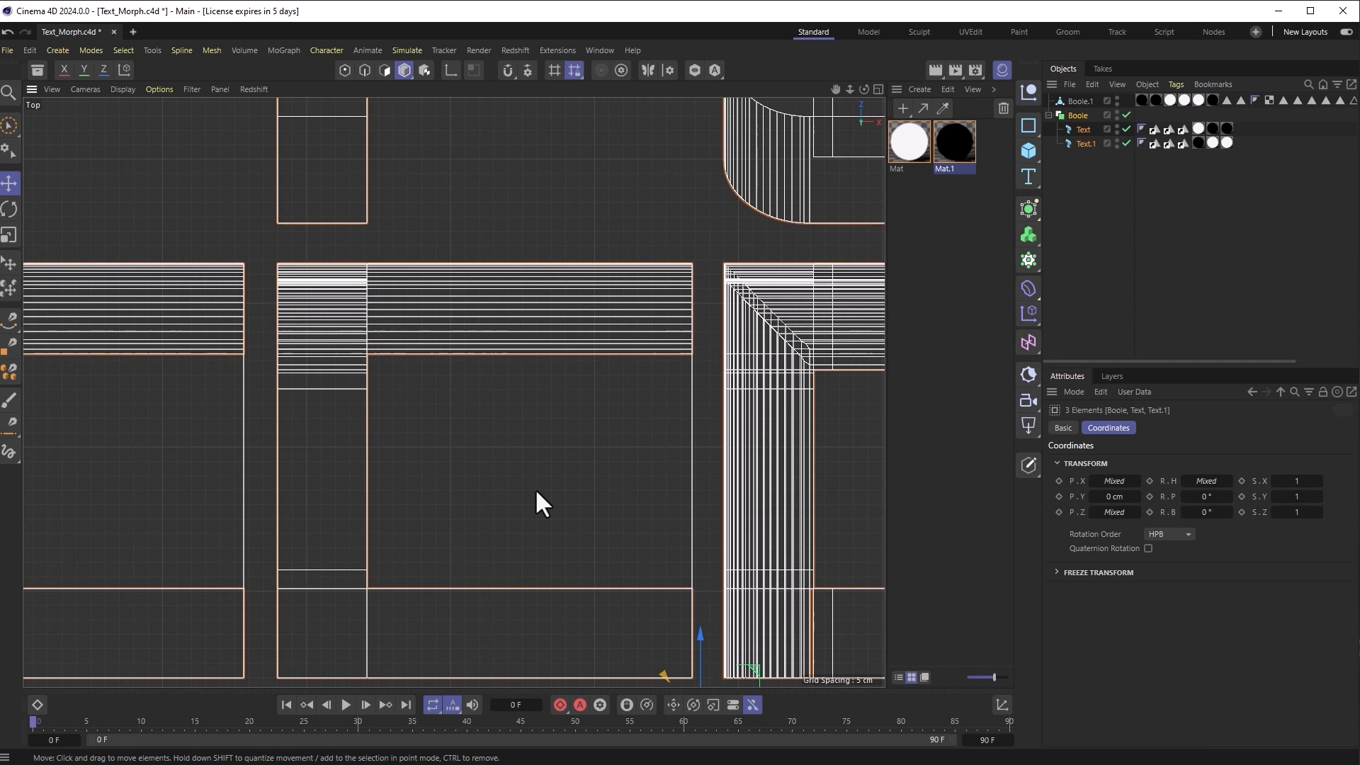
pyautogui.scroll(-10, 544, 503)
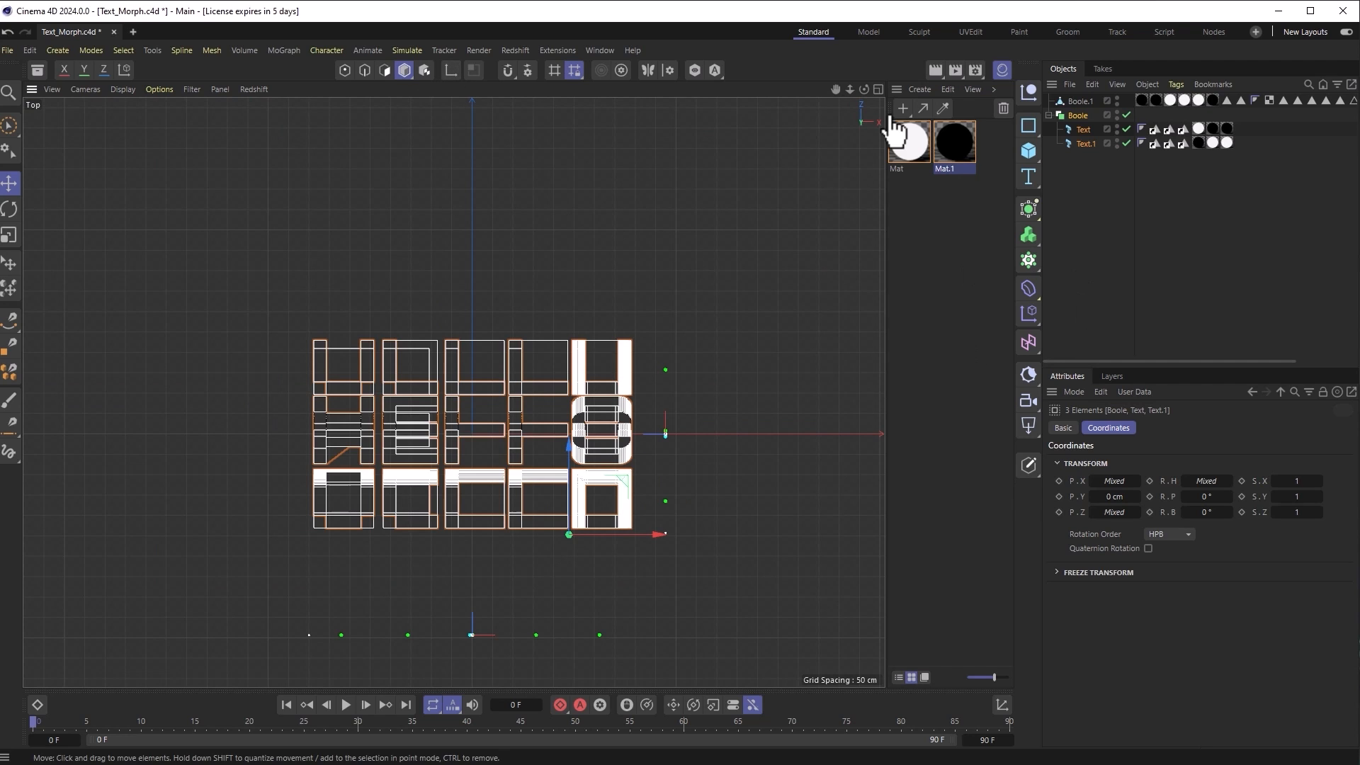
pyautogui.click(1024, 95)
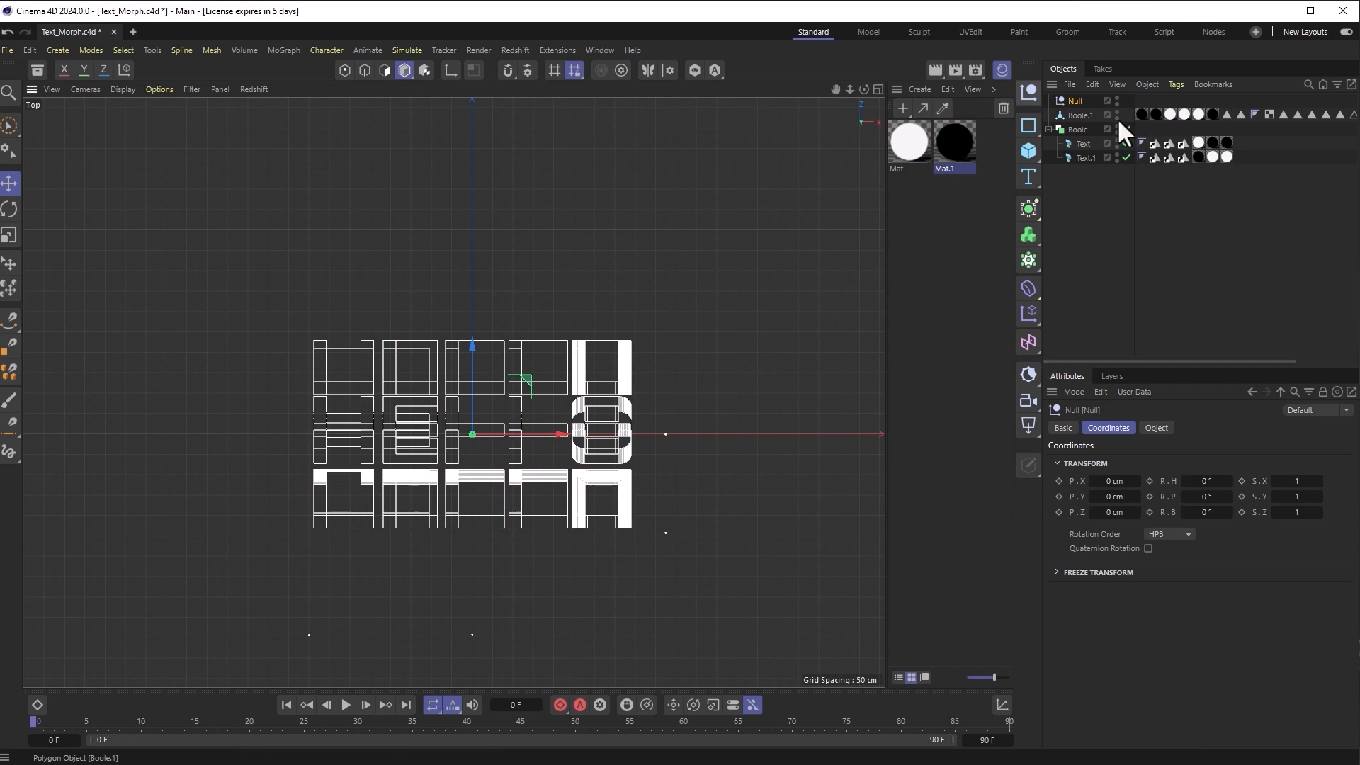
pyautogui.moveTo(1078, 129); pyautogui.dragTo(1077, 100)
pyautogui.click(9, 209)
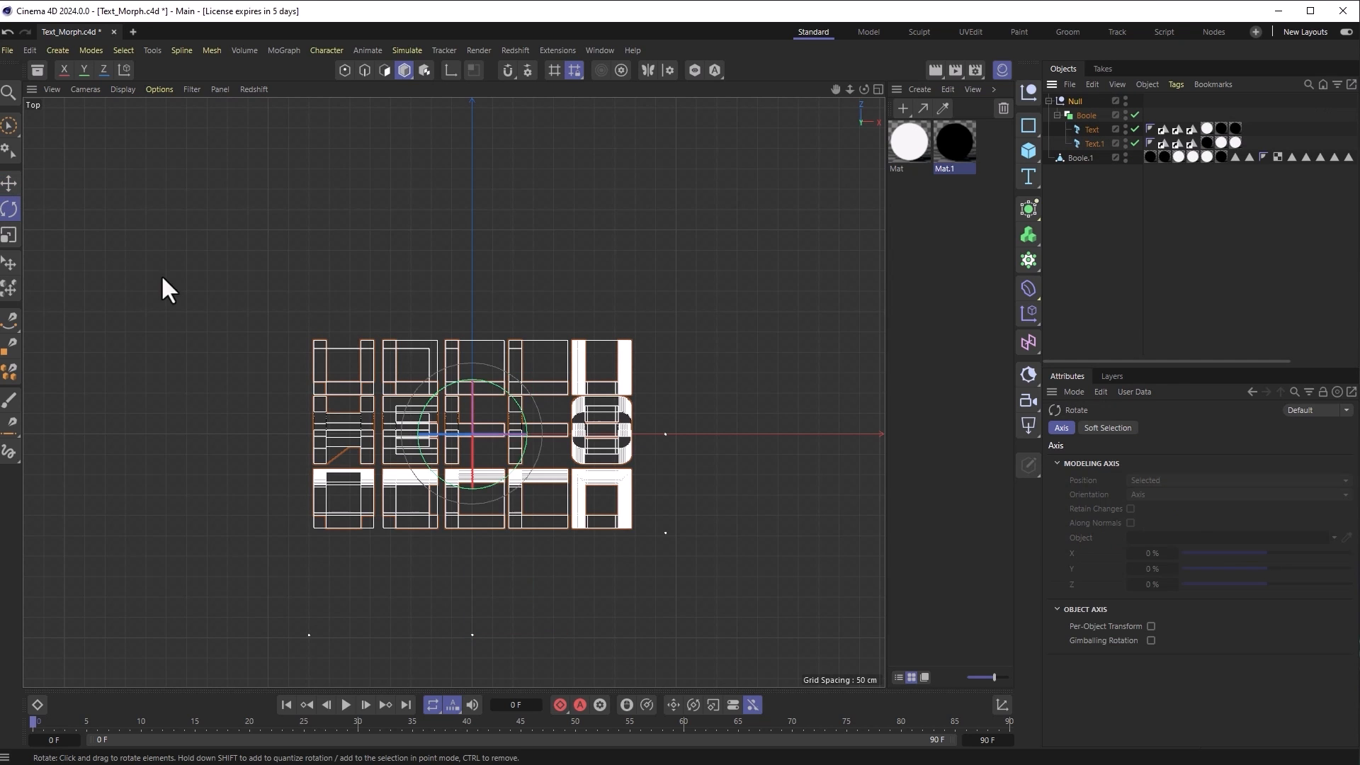
pyautogui.moveTo(523, 403); pyautogui.dragTo(453, 350)
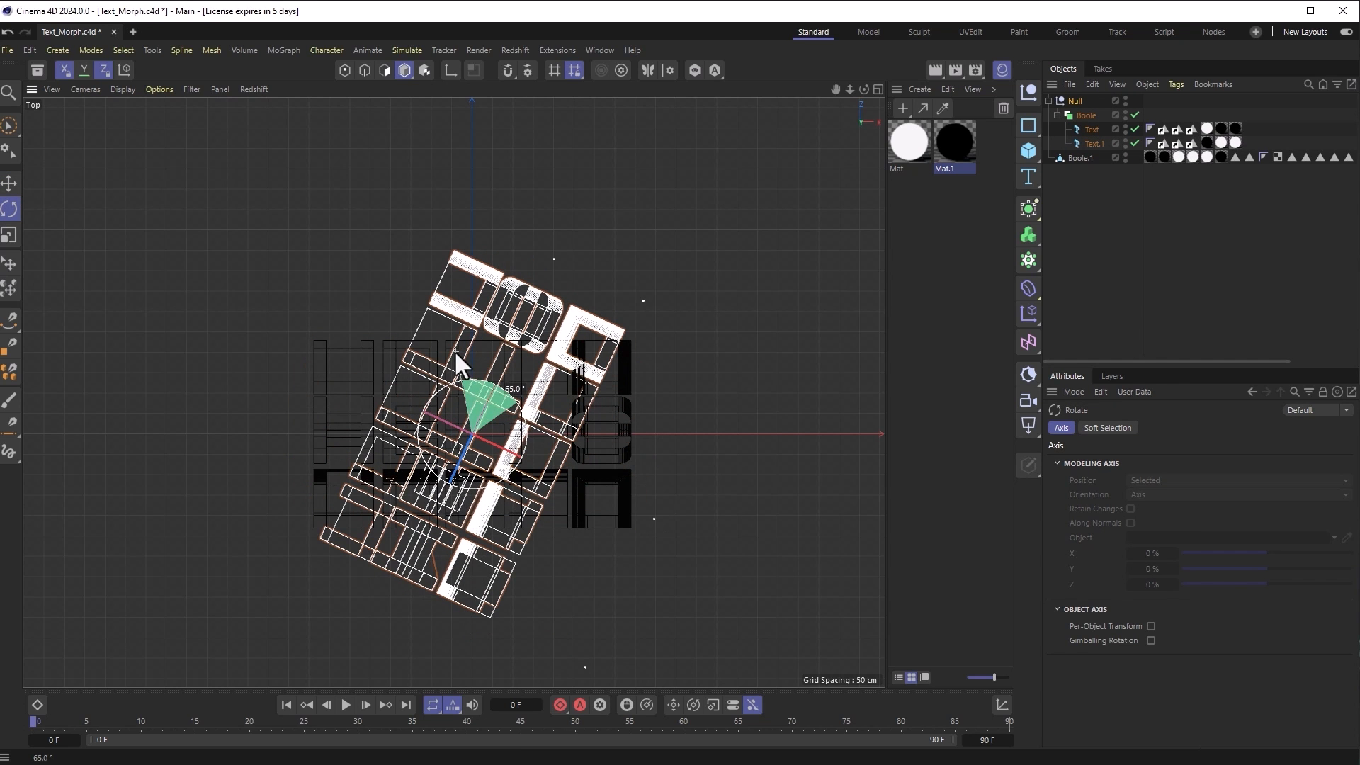
pyautogui.hotkey('ctrl', 'z')
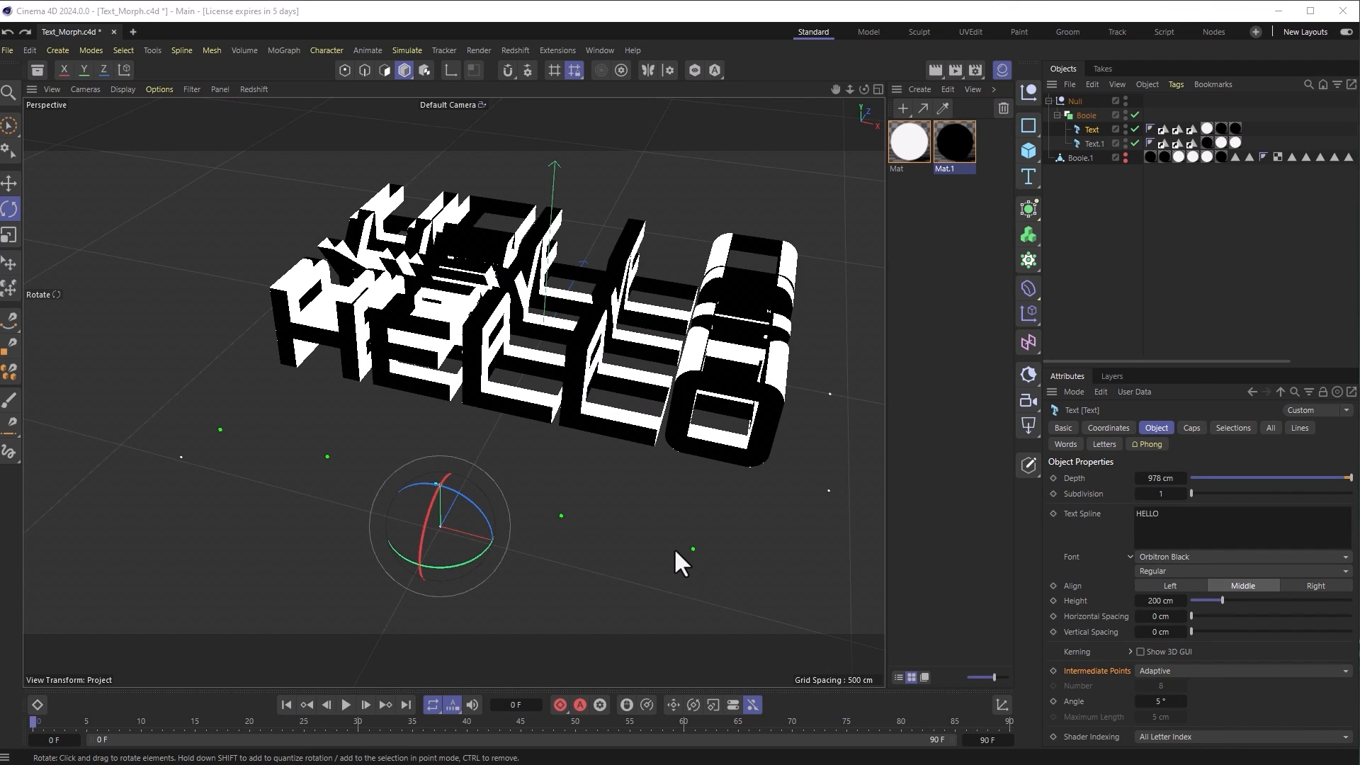
pyautogui.keyDown('alt'); pyautogui.moveTo(654, 534); pyautogui.dragTo(655, 485); pyautogui.keyUp('alt')
pyautogui.keyDown('alt'); pyautogui.moveTo(759, 451); pyautogui.dragTo(656, 500); pyautogui.keyUp('alt')
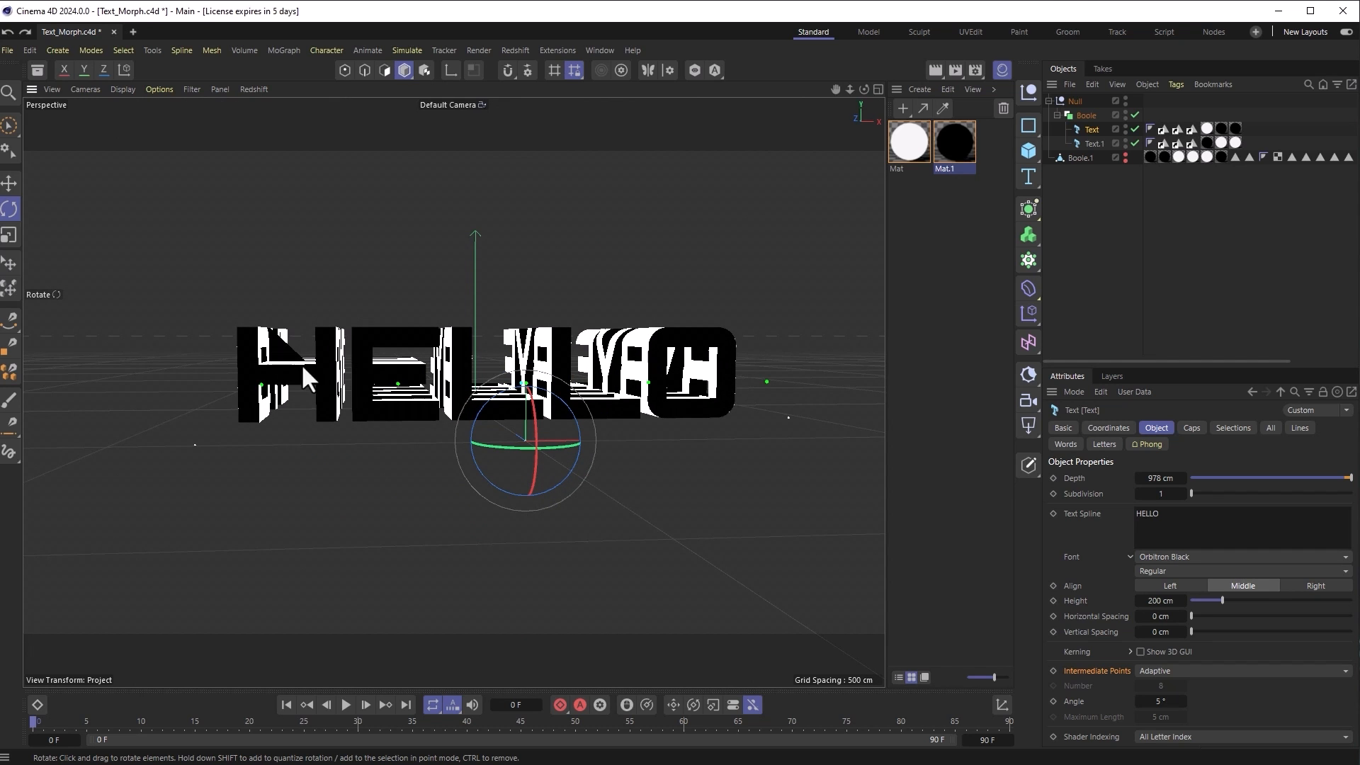
pyautogui.keyDown('alt'); pyautogui.moveTo(680, 535); pyautogui.dragTo(644, 581); pyautogui.keyUp('alt')
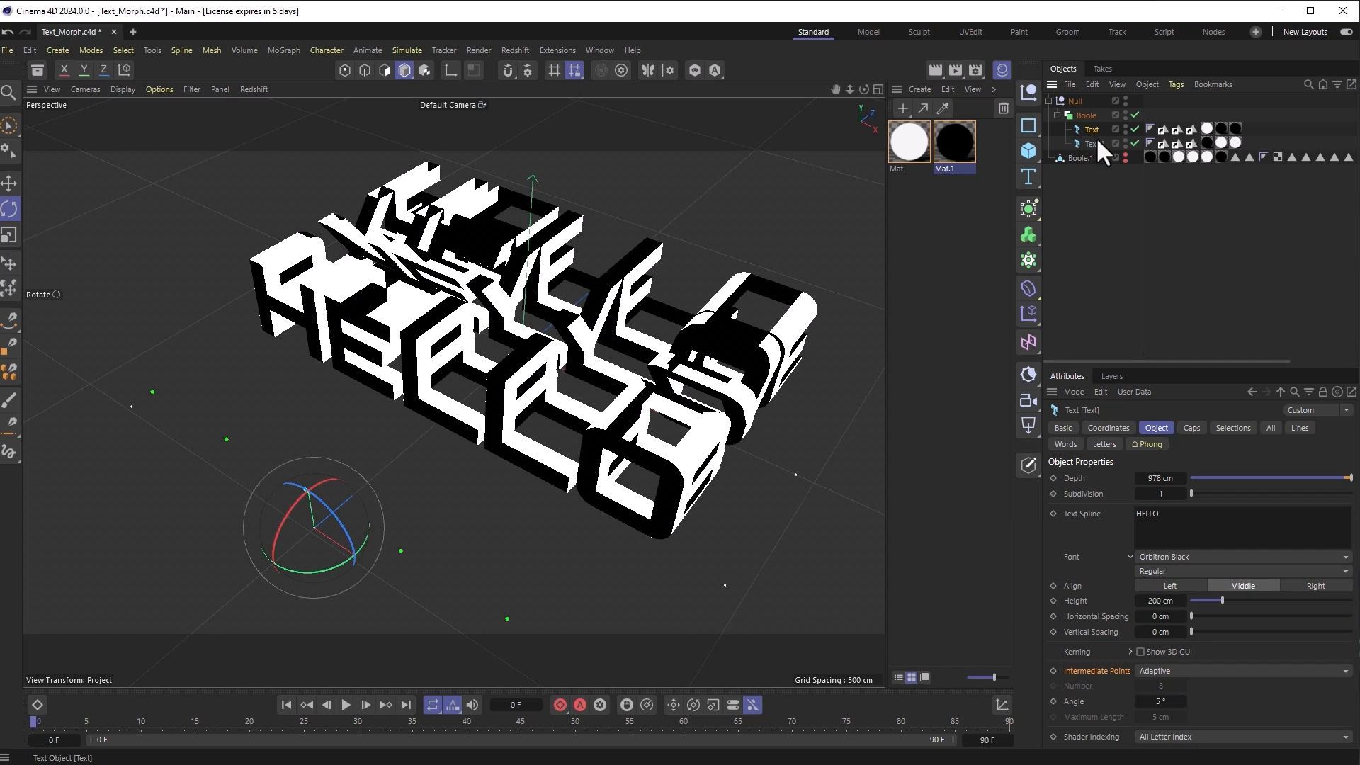
# Step: Nudge the HELLO text's height from 200 cm to 200.1 cm and orbit around it
pyautogui.click(1155, 600)
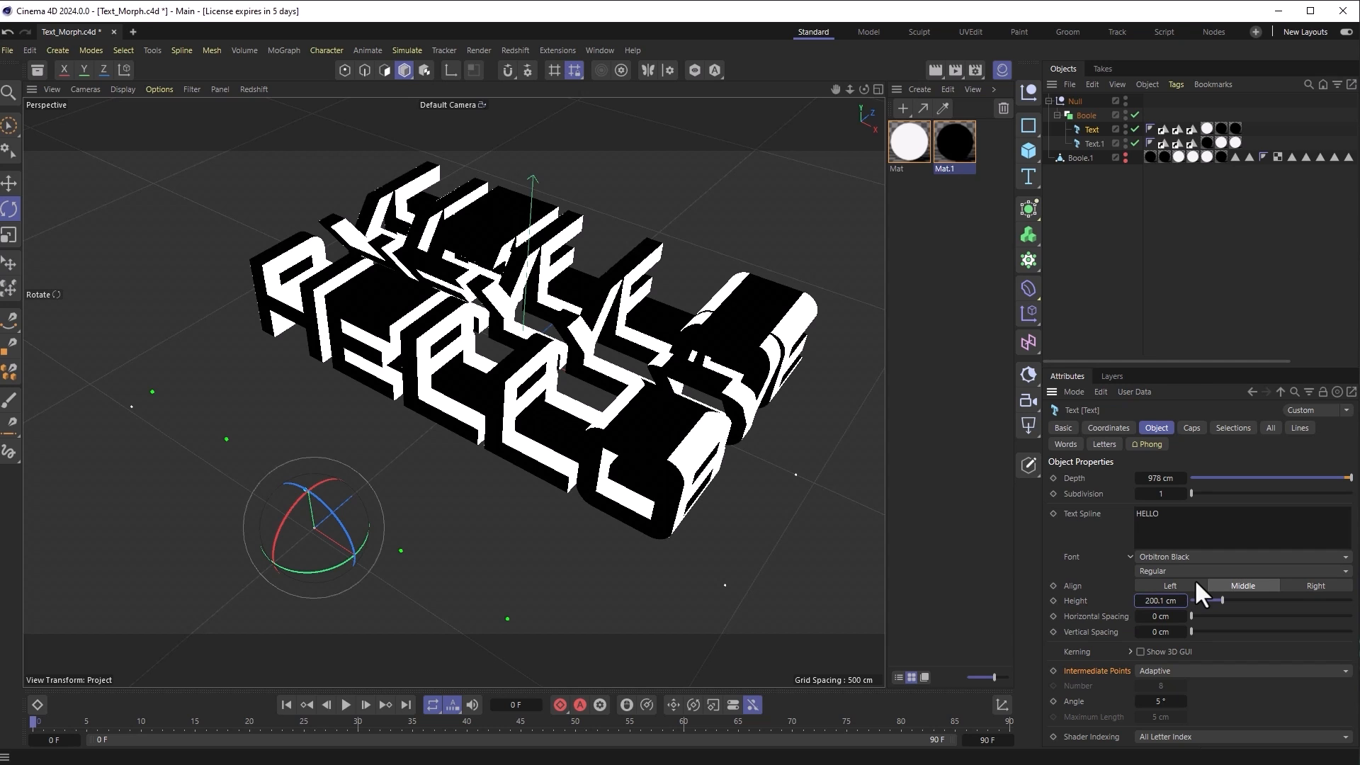
pyautogui.keyDown('alt'); pyautogui.moveTo(462, 359); pyautogui.dragTo(513, 485); pyautogui.keyUp('alt')
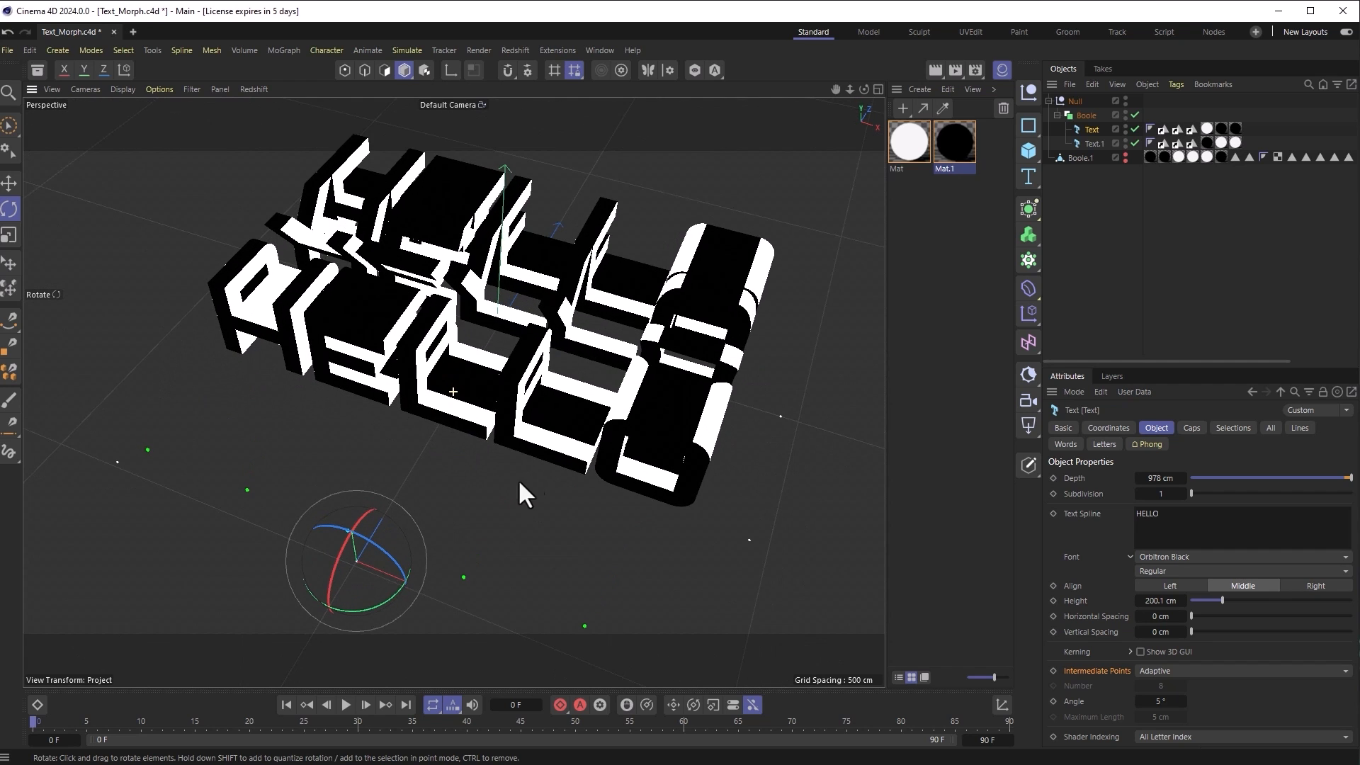
# Step: Add a Redshift camera and look through the new RS Camera from a near-front angle
pyautogui.click(1076, 103)
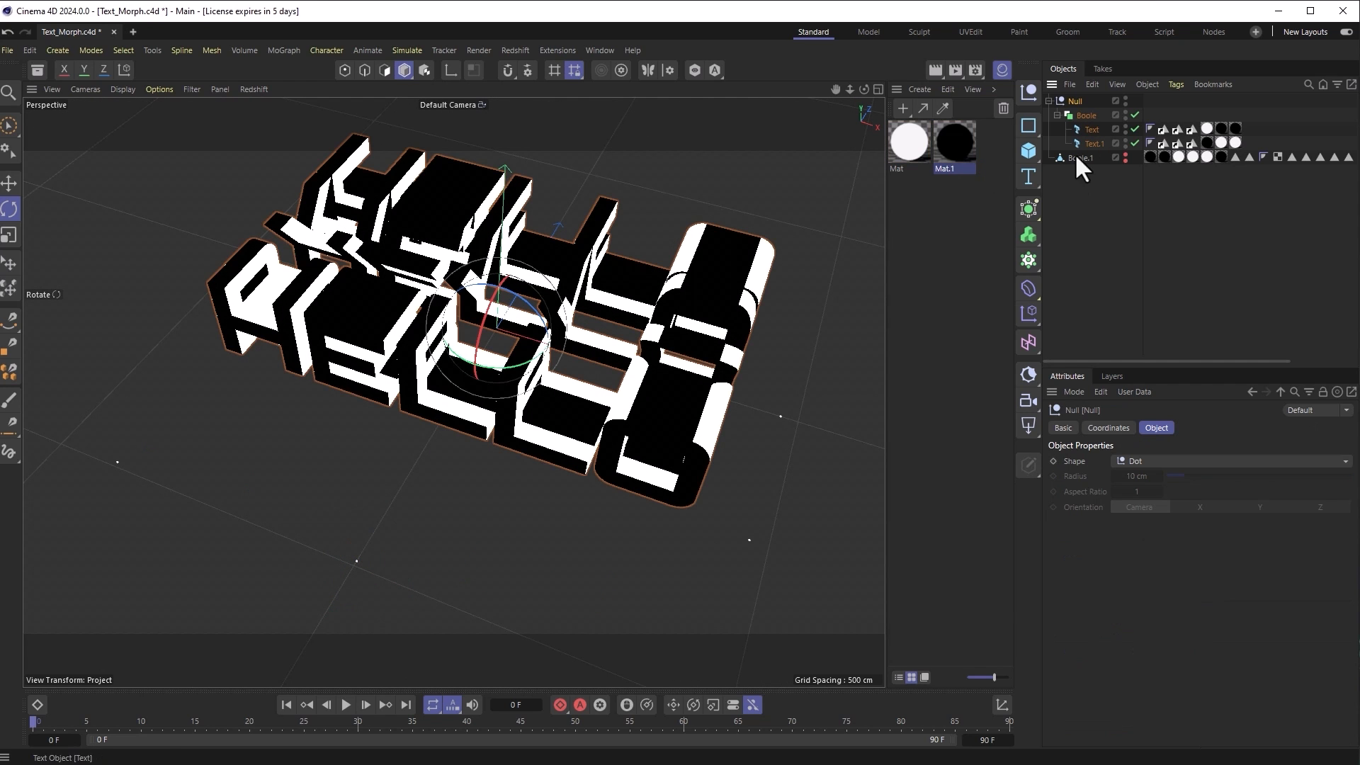
pyautogui.keyDown('alt'); pyautogui.moveTo(583, 517); pyautogui.dragTo(162, 255); pyautogui.keyUp('alt')
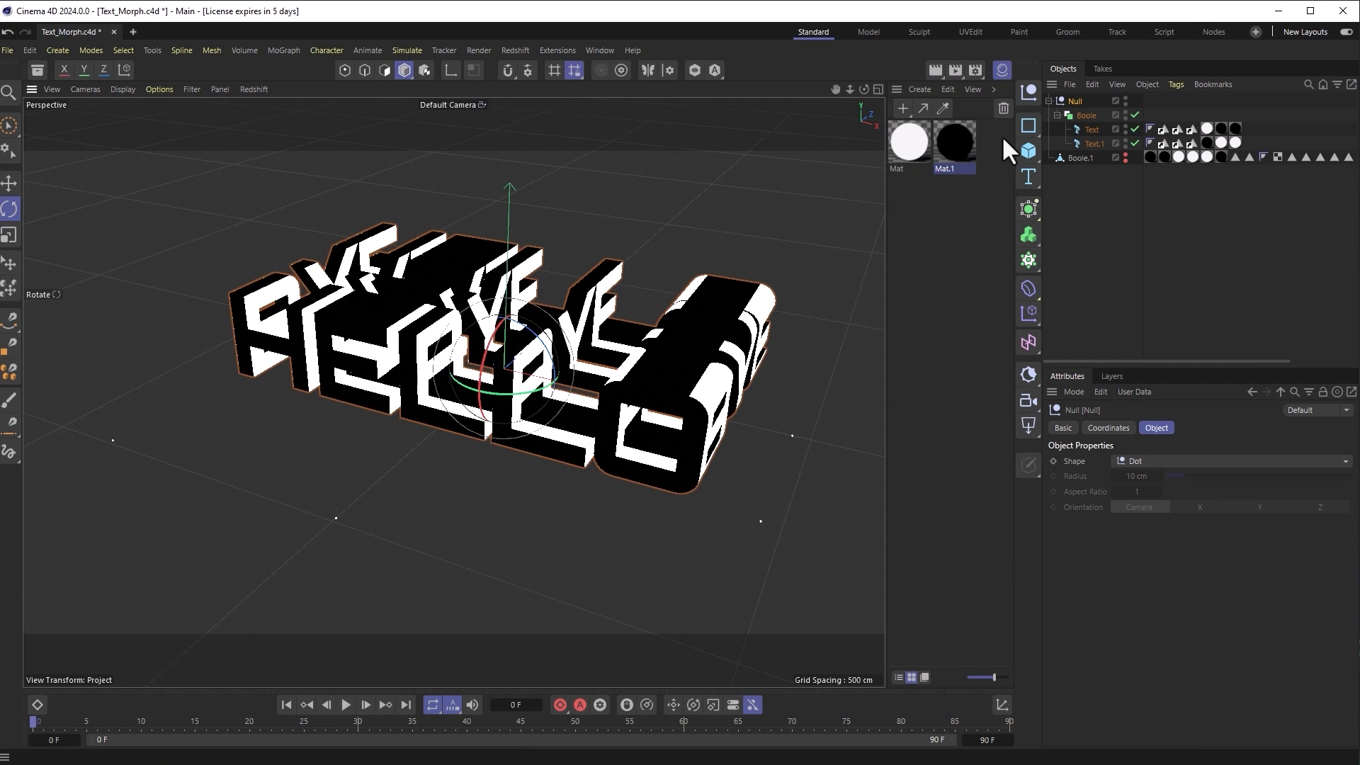
pyautogui.click(1033, 403)
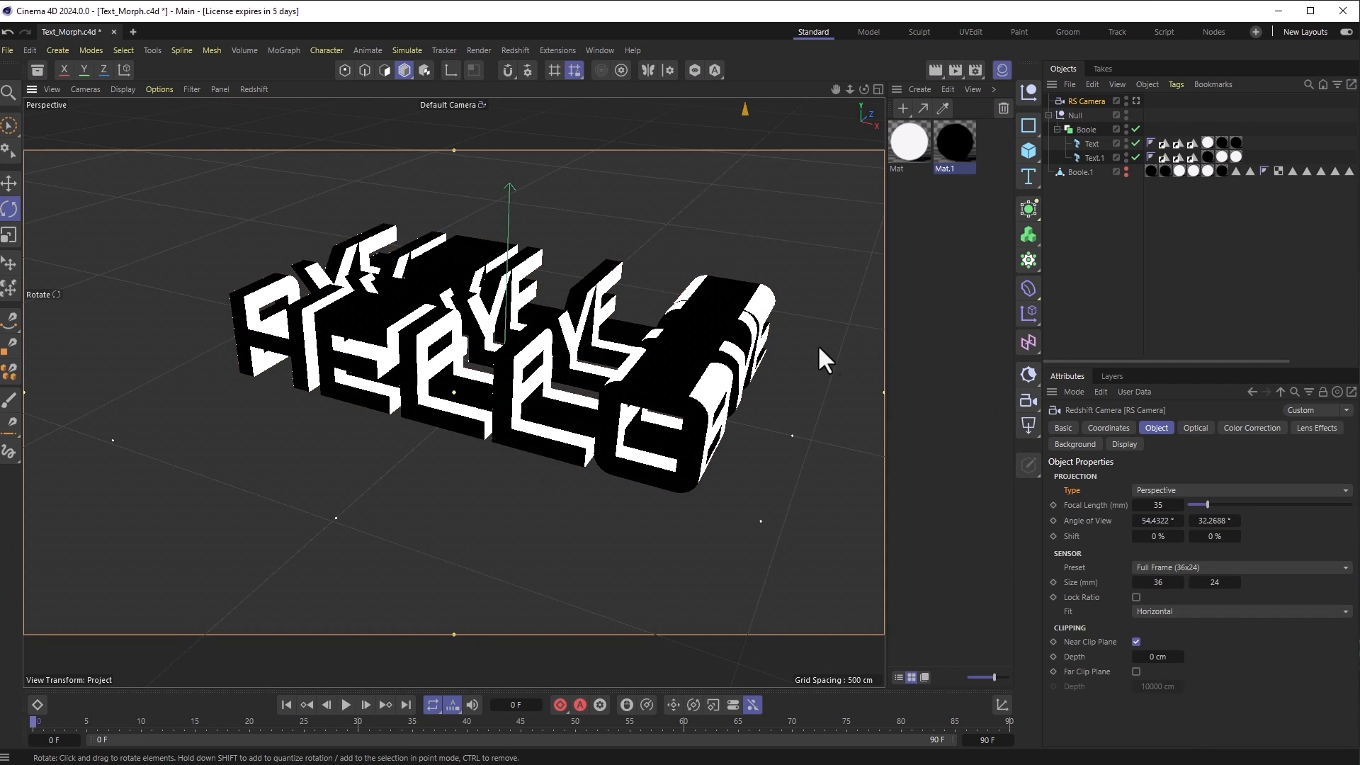
pyautogui.click(86, 89)
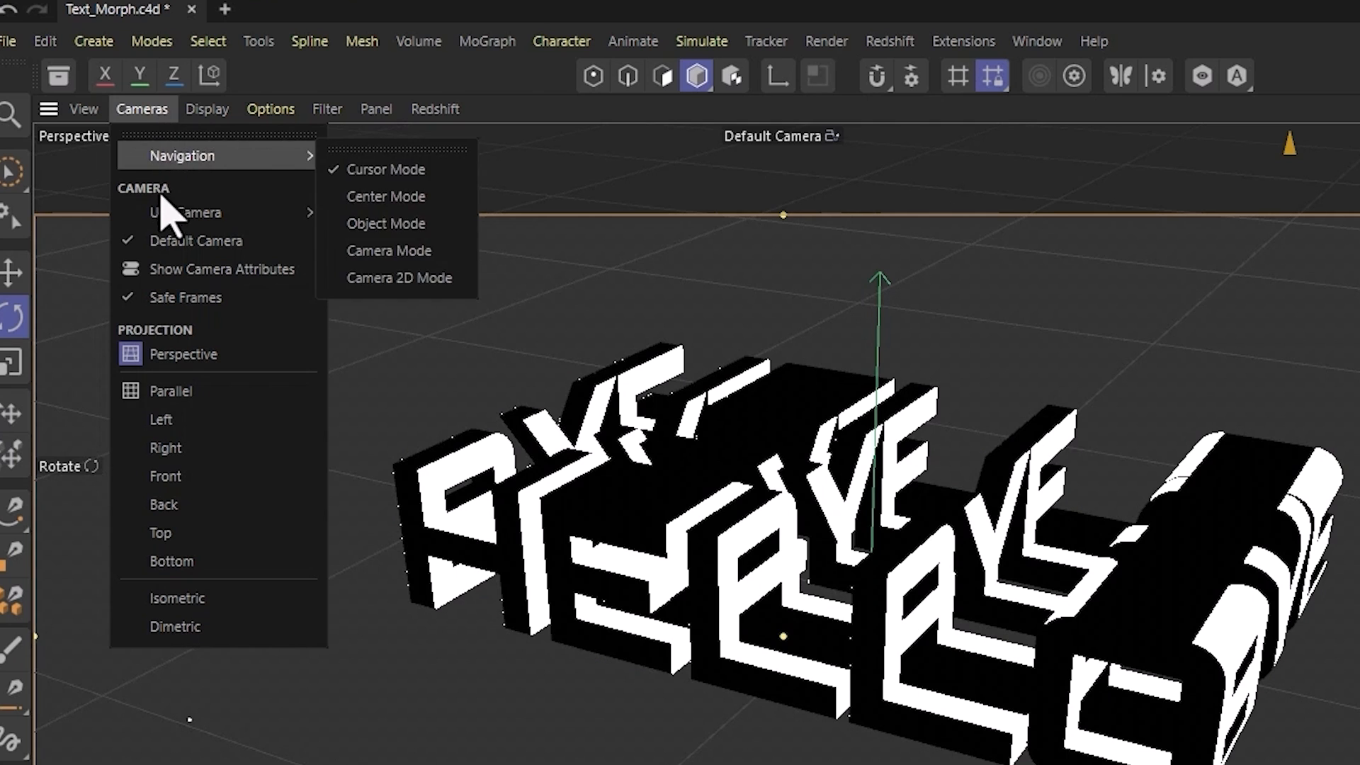
pyautogui.moveTo(97, 151)
pyautogui.click(391, 225)
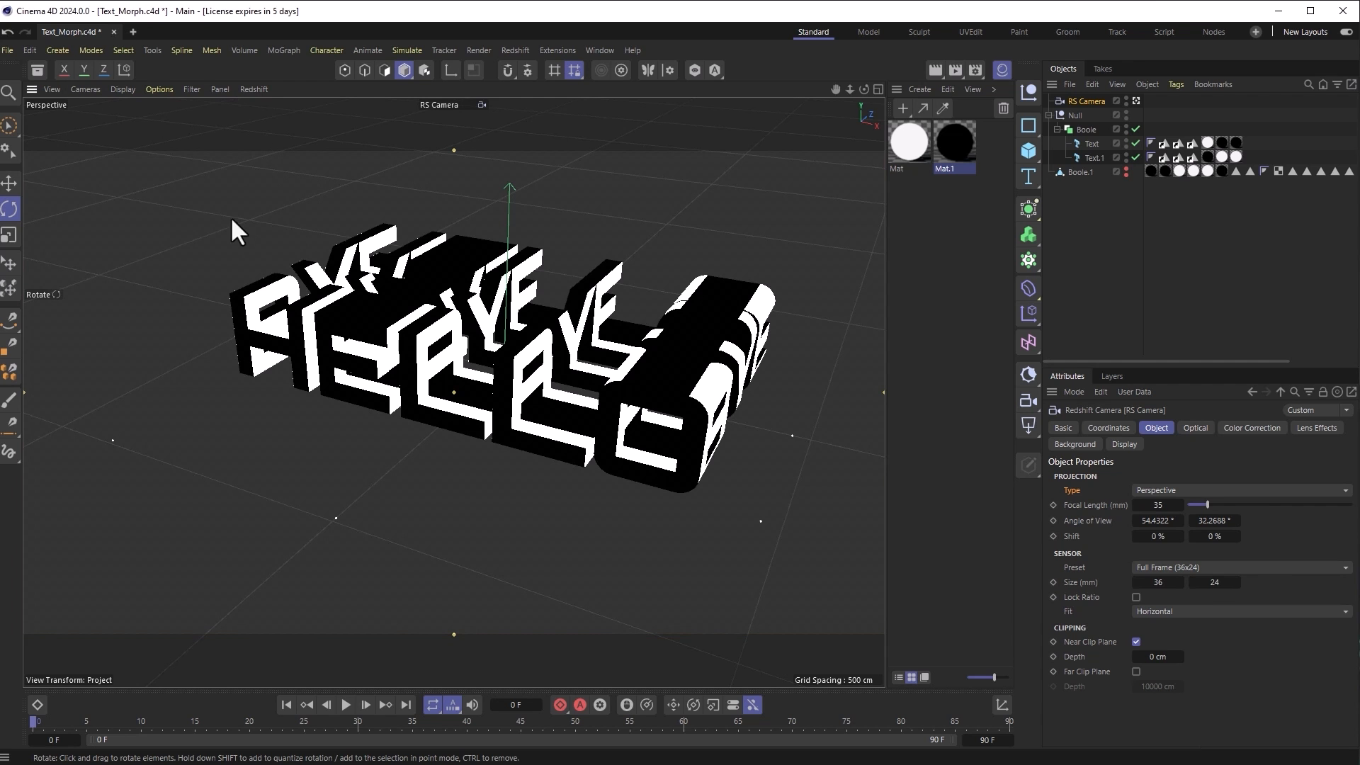
# Step: Switch the RS Camera view to parallel projection
pyautogui.click(87, 89)
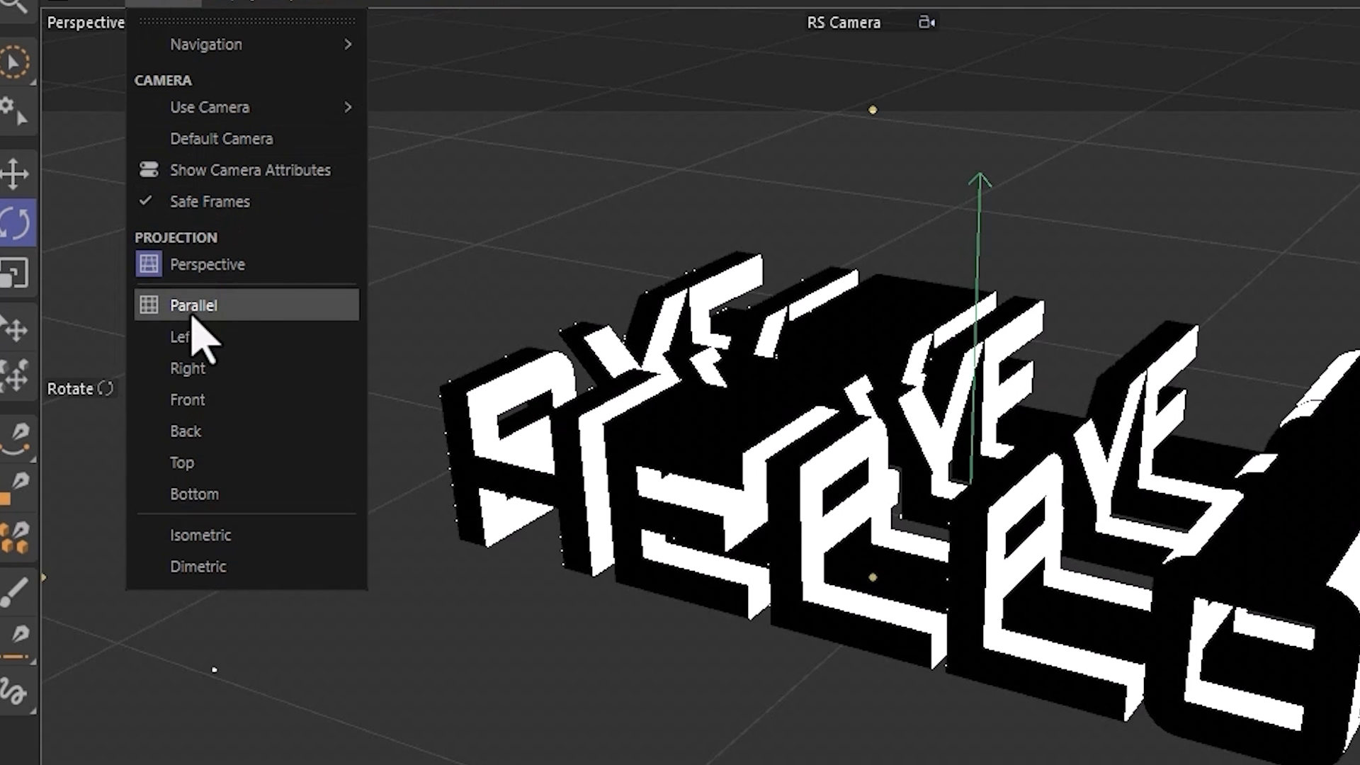
pyautogui.click(101, 253)
pyautogui.keyDown('alt'); pyautogui.moveTo(693, 648); pyautogui.dragTo(767, 663); pyautogui.keyUp('alt')
pyautogui.keyDown('alt'); pyautogui.moveTo(389, 499); pyautogui.dragTo(503, 482); pyautogui.keyUp('alt')
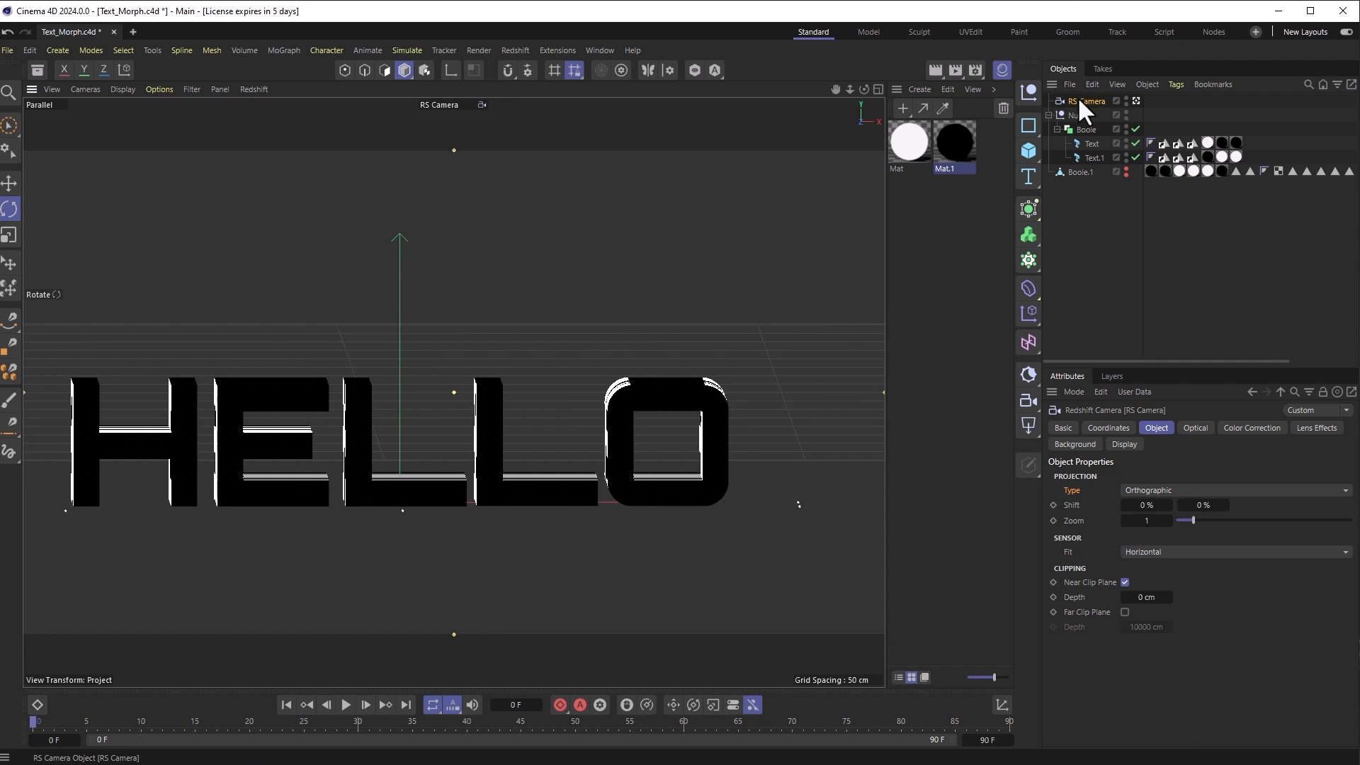
# Step: Zero the camera's R.H and R.P rotation and pan to centre HELLO
pyautogui.click(1109, 428)
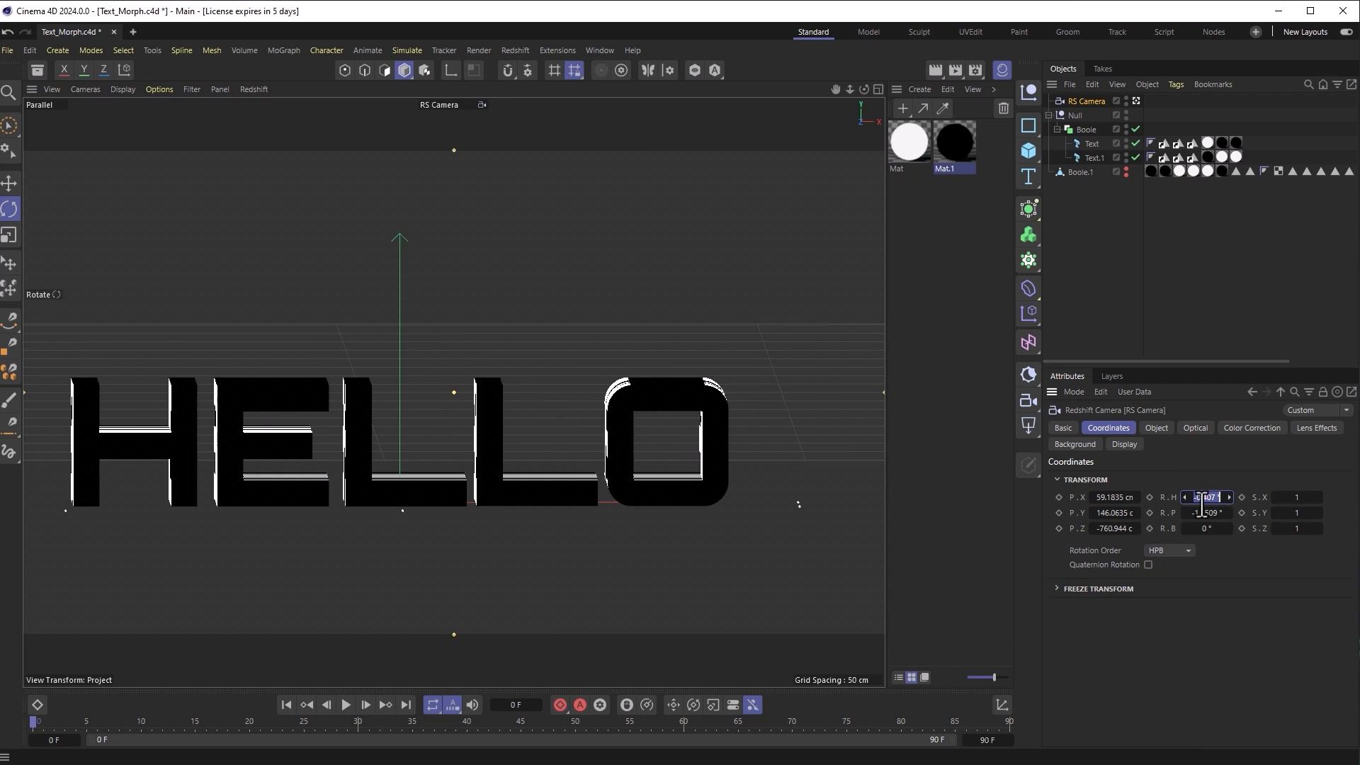
pyautogui.click(1204, 511)
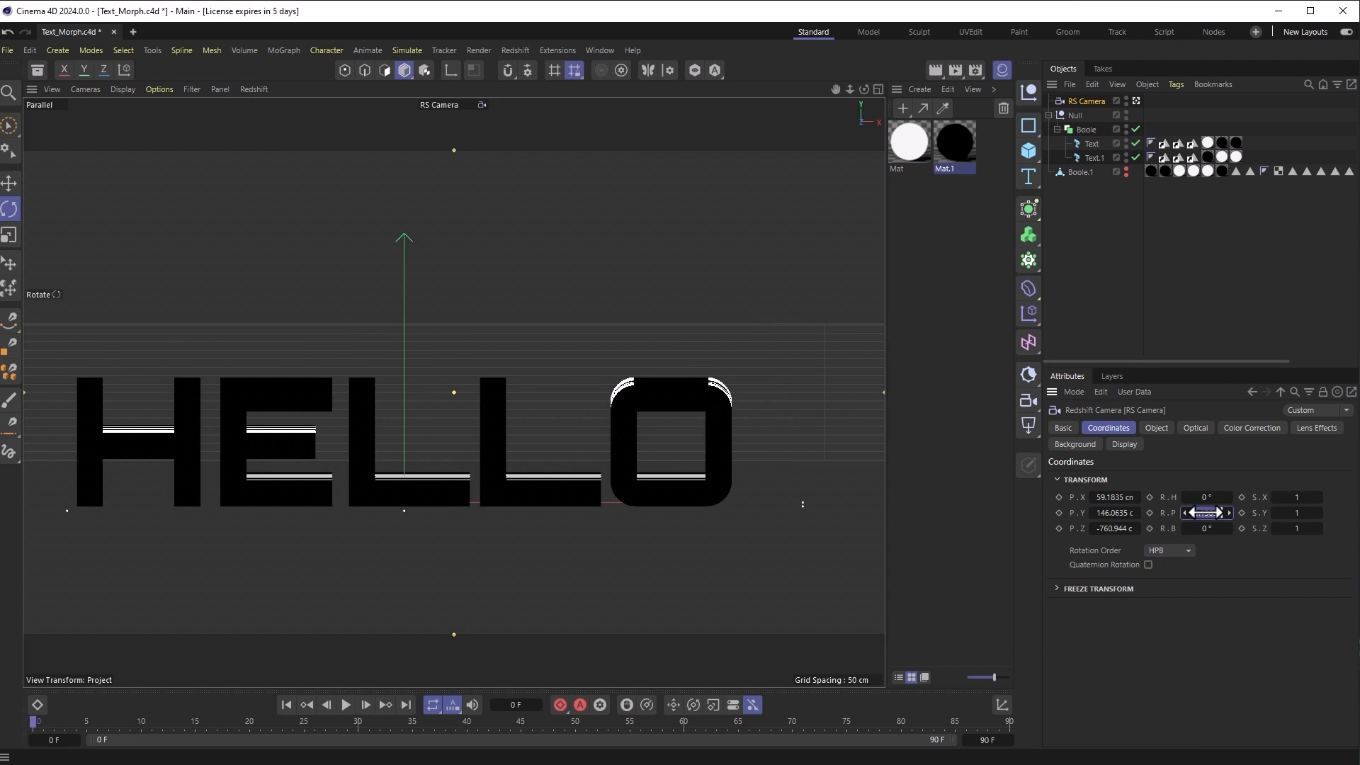
pyautogui.write('0')
pyautogui.press('Return')
pyautogui.moveTo(571, 456); pyautogui.dragTo(644, 319, button='middle')
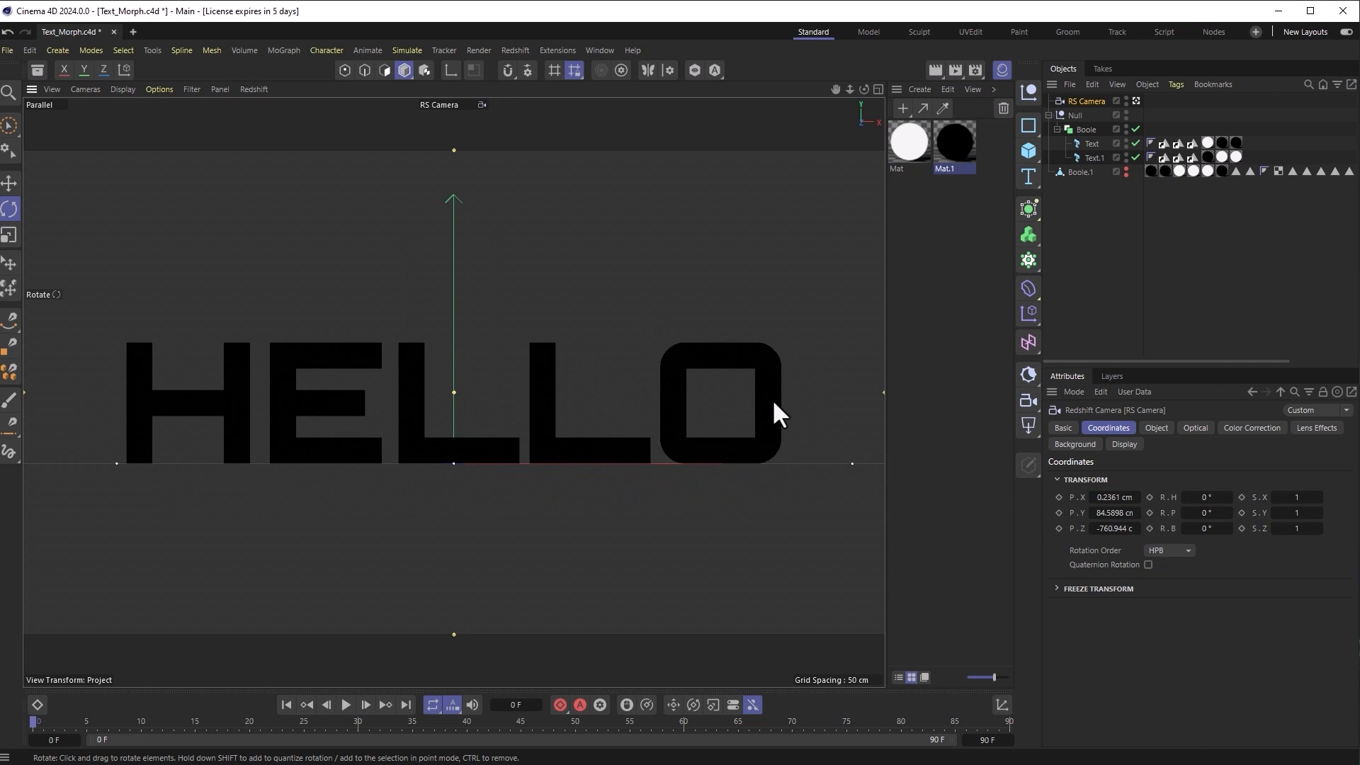
pyautogui.click(10, 208)
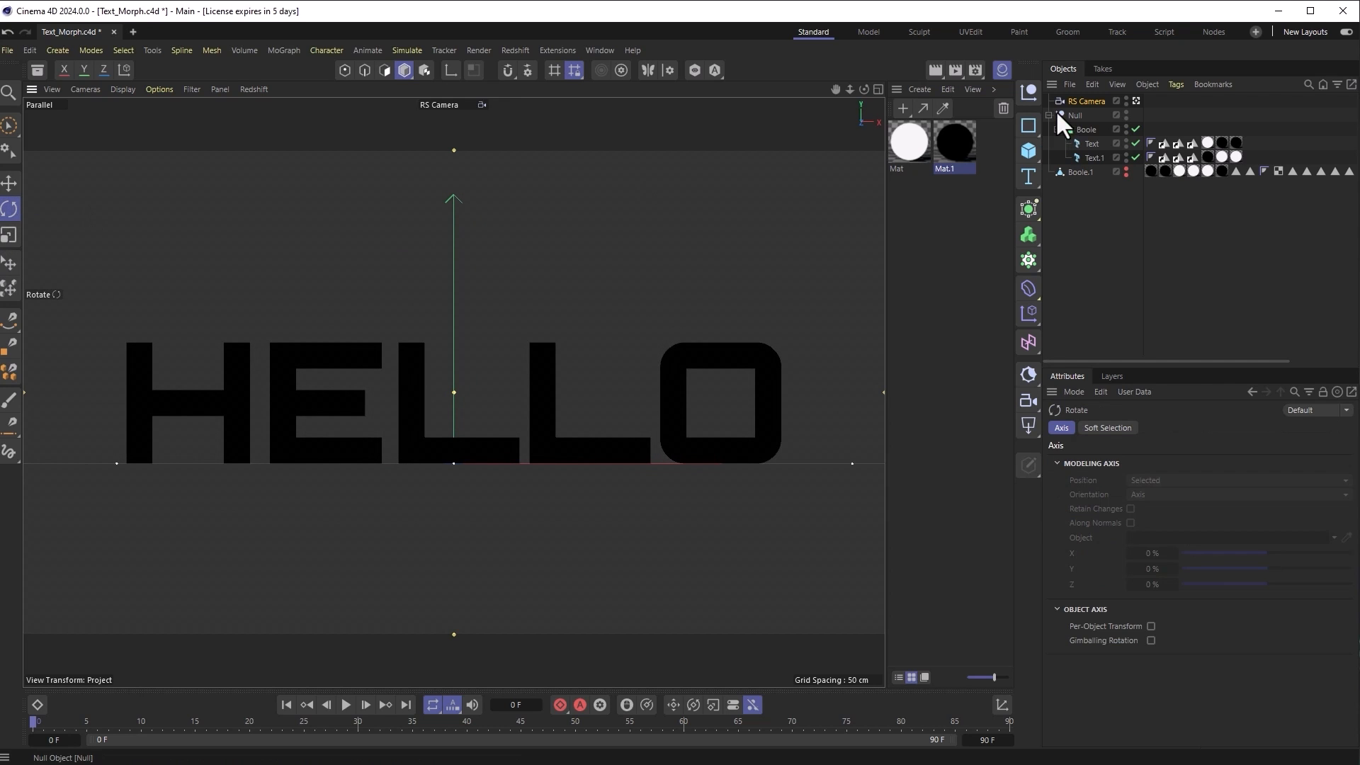
# Step: Test-rotate the text Null to reveal BYE, then turn it back to HELLO
pyautogui.click(1075, 115)
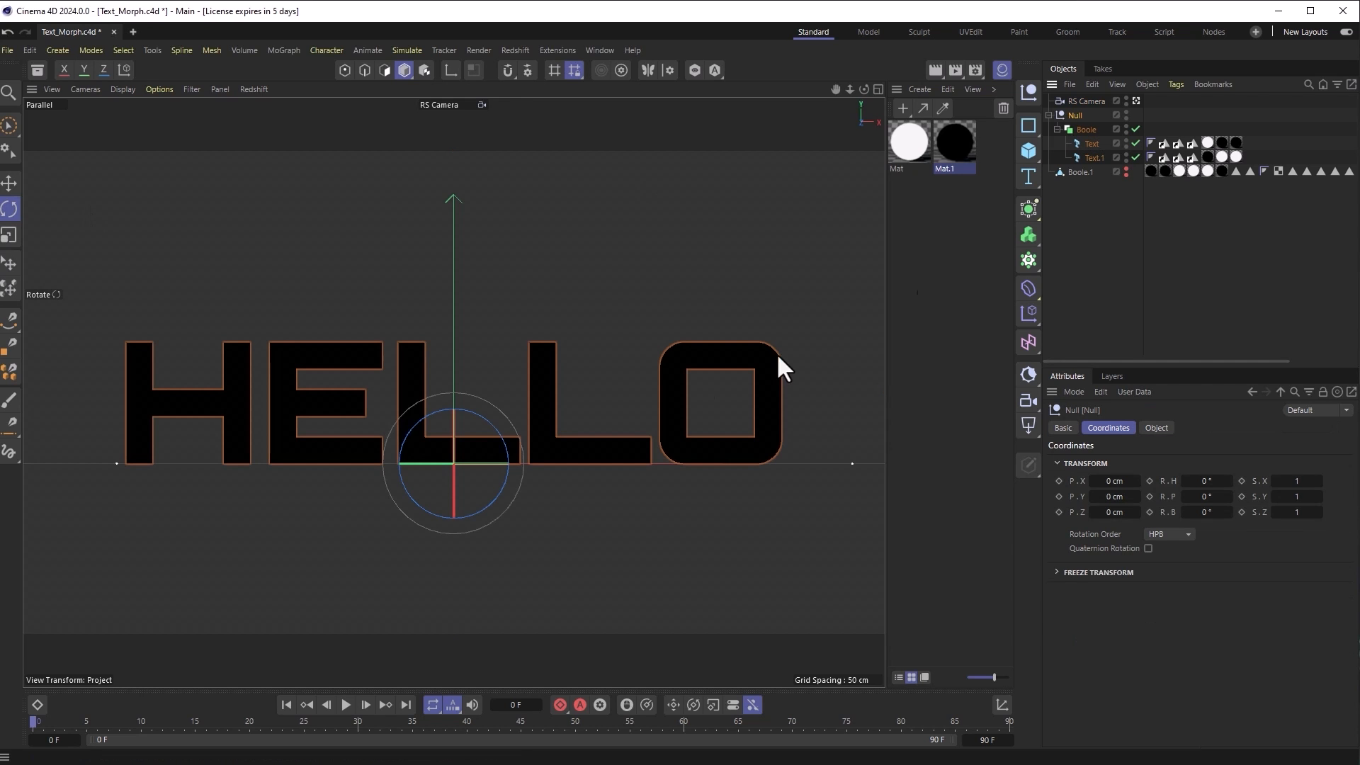
pyautogui.moveTo(478, 465); pyautogui.dragTo(318, 463)
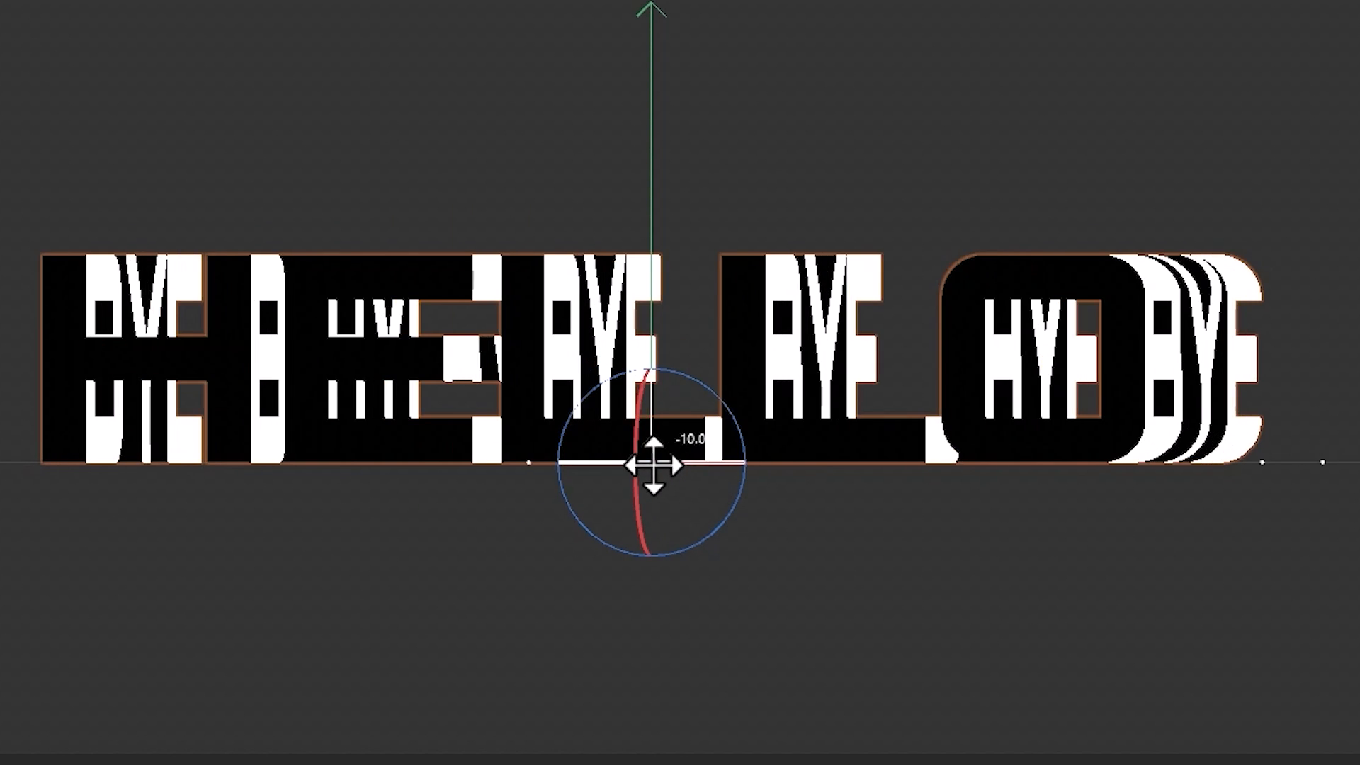
pyautogui.moveTo(418, 461); pyautogui.dragTo(692, 480)
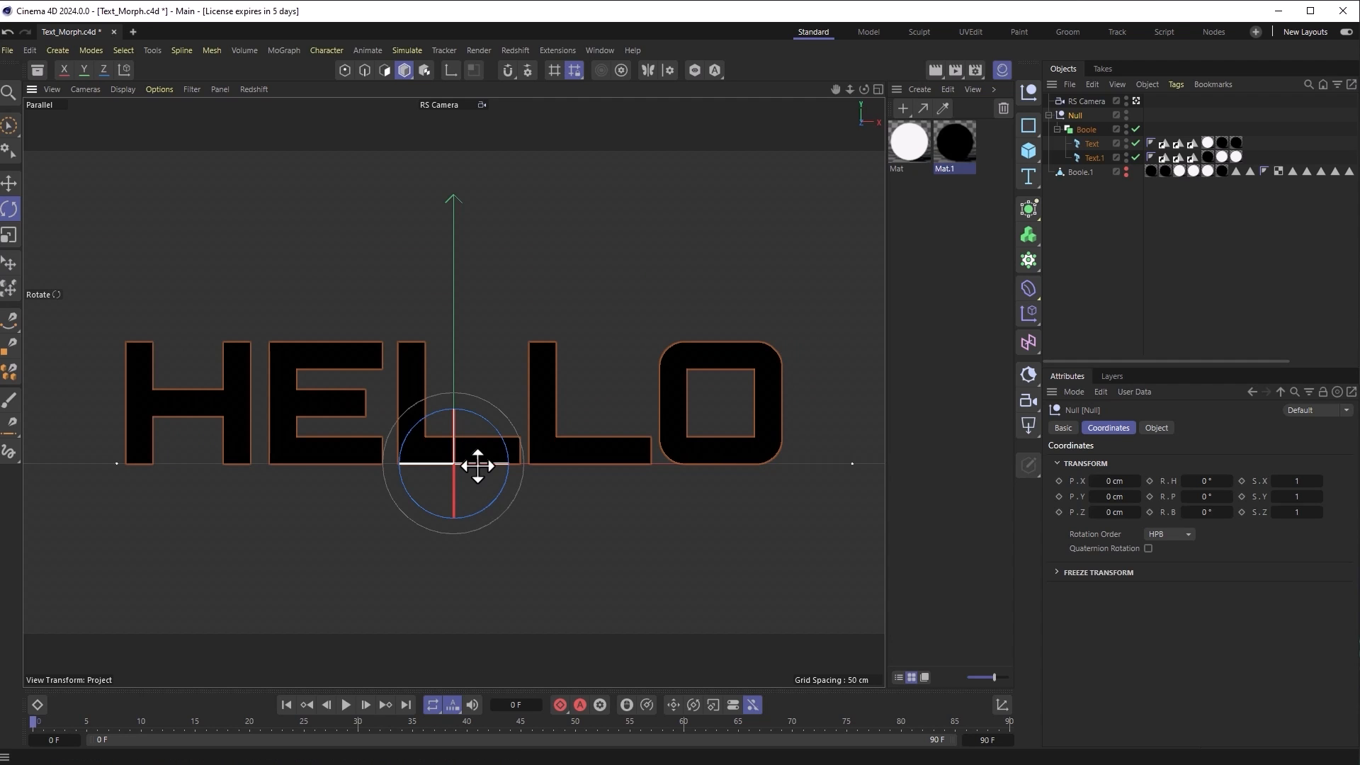
pyautogui.moveTo(478, 466); pyautogui.dragTo(317, 470)
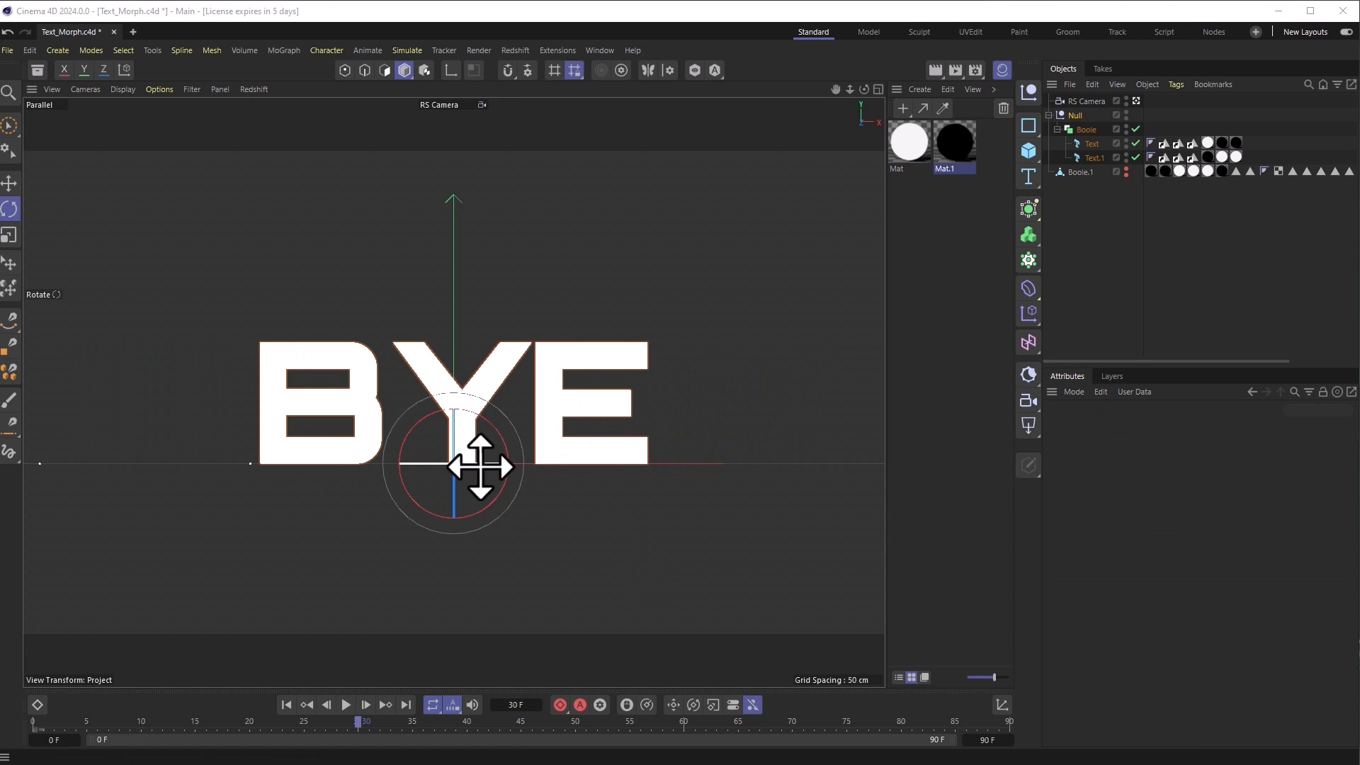
pyautogui.moveTo(480, 467); pyautogui.dragTo(639, 479)
# Step: At frame 0, keep XYZ rotation order and keyframe the Null's R.Y at 0°
pyautogui.click(33, 724)
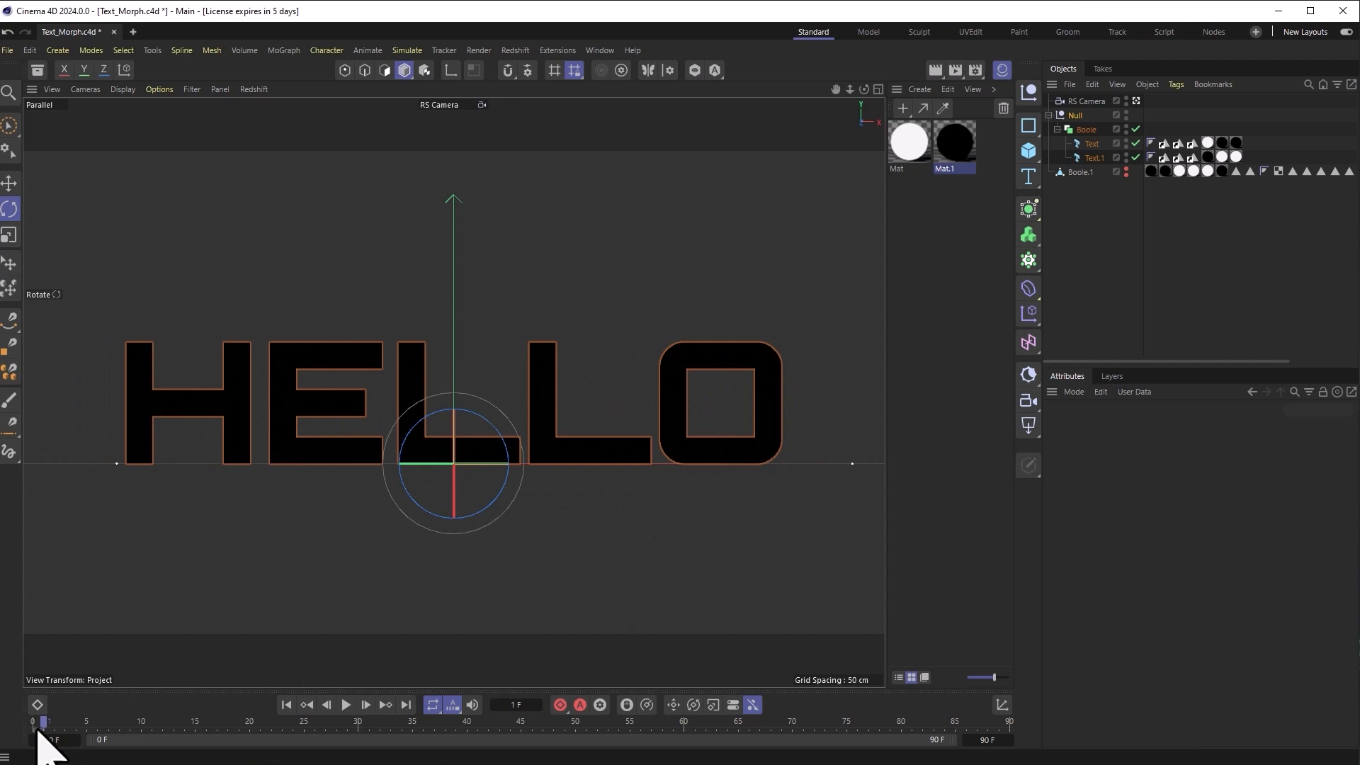
pyautogui.click(1074, 115)
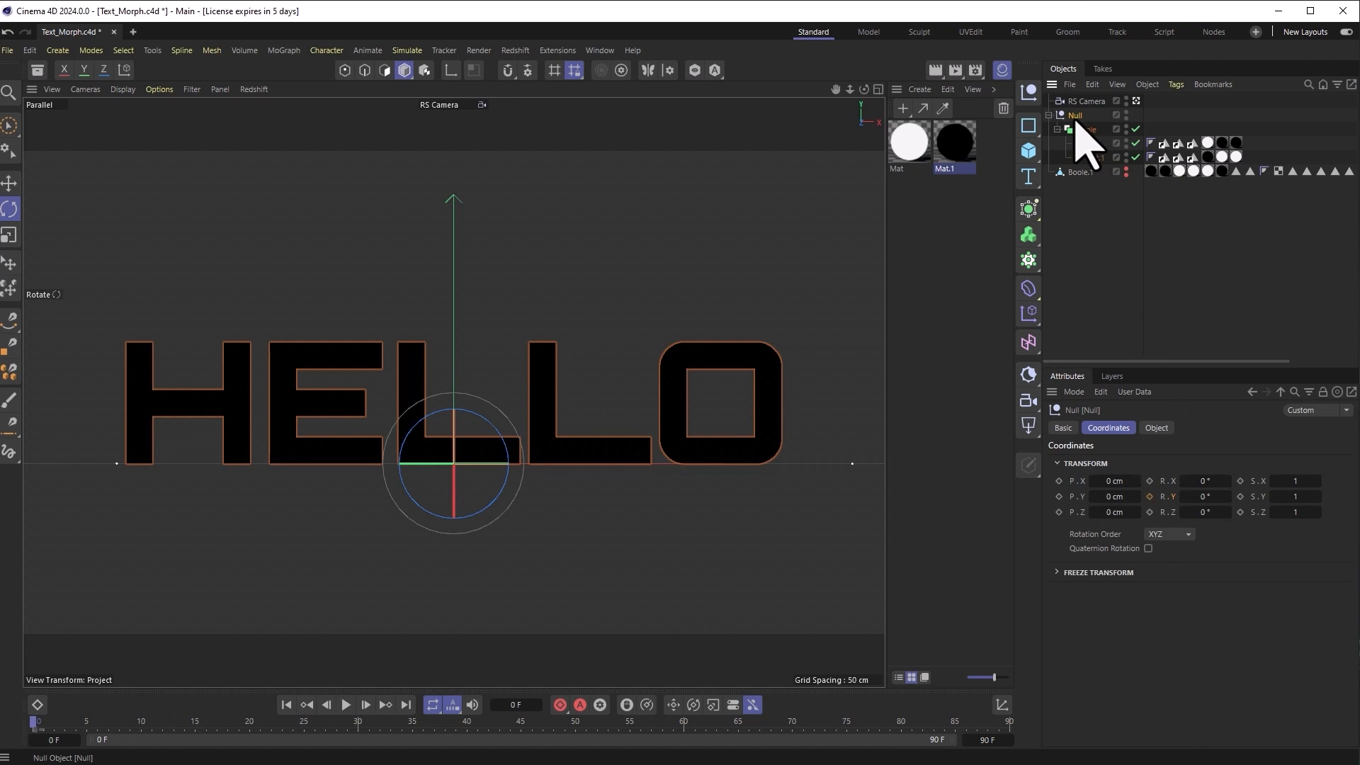
pyautogui.click(1172, 535)
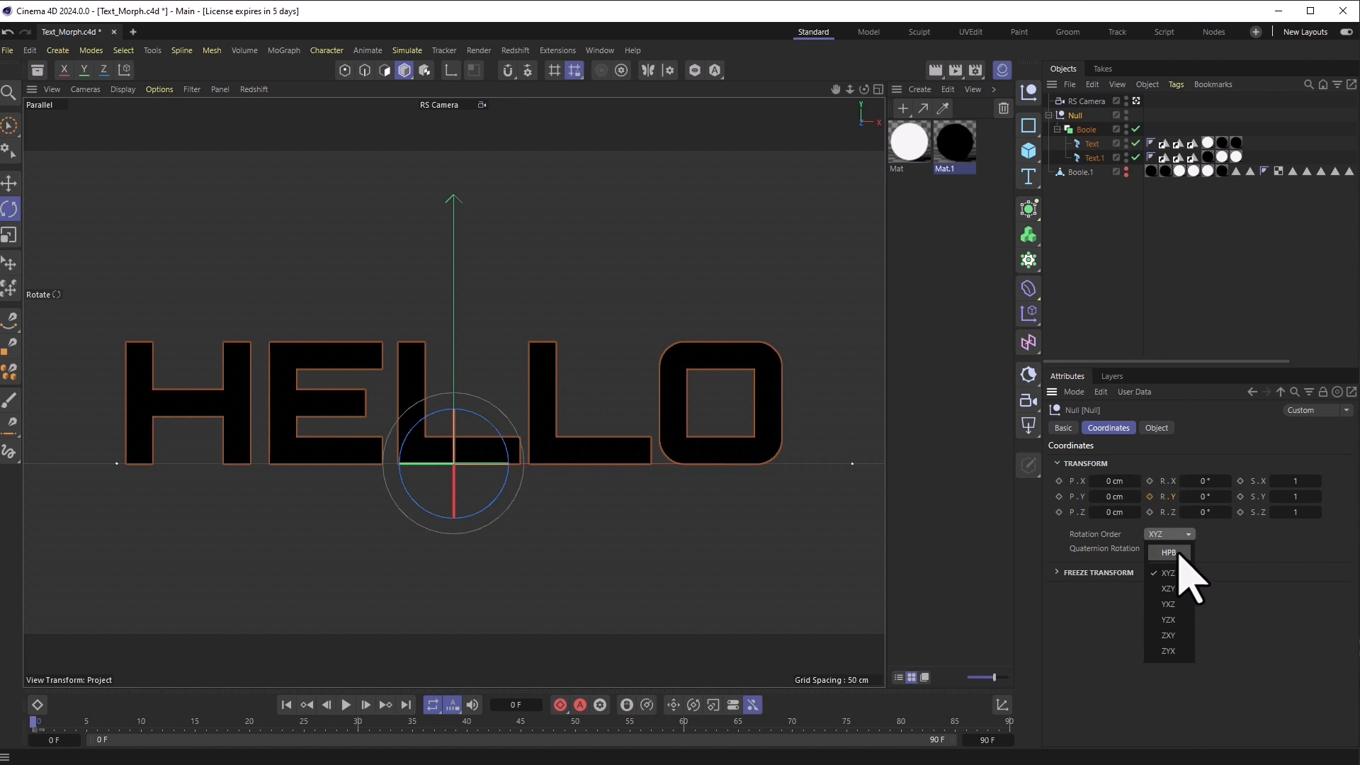
pyautogui.click(1180, 470)
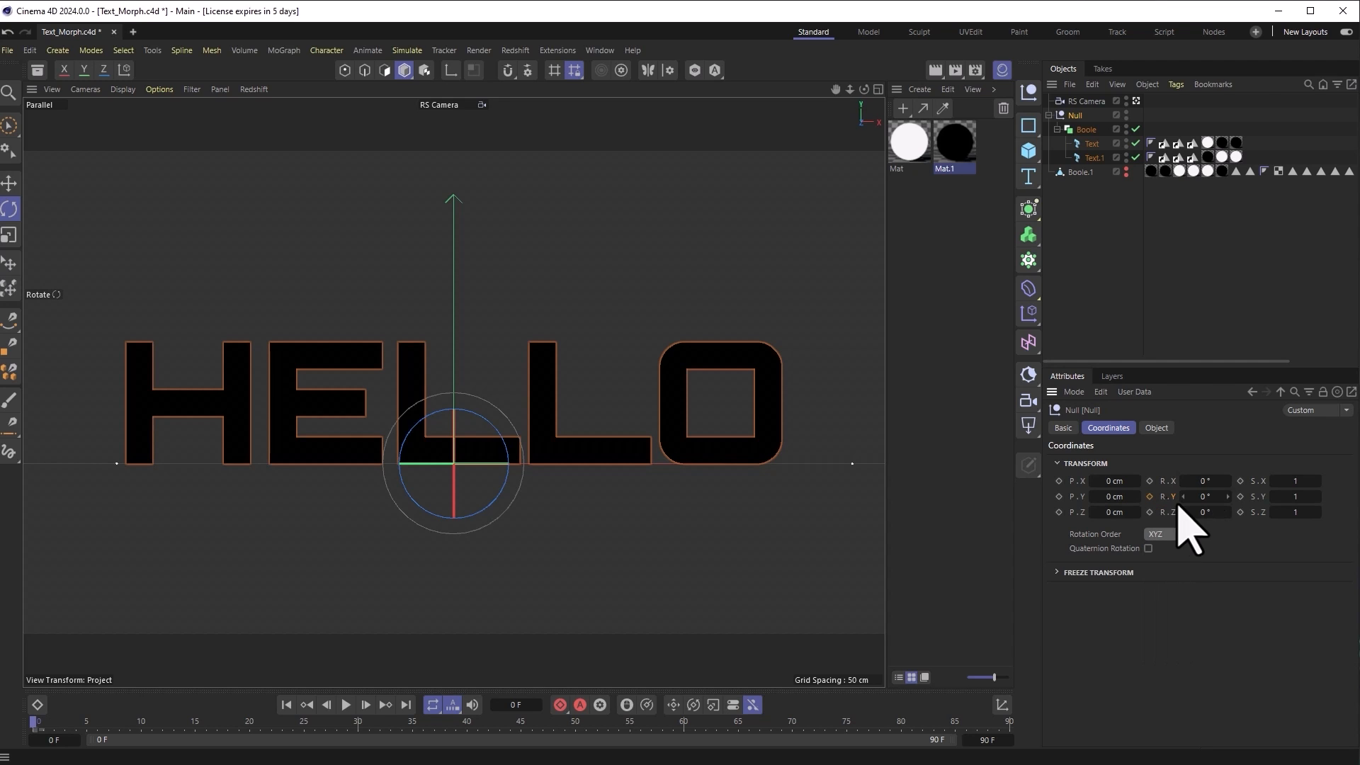
pyautogui.click(1148, 496)
# Step: At frame 30, set the Null's R.Y to -90° and keyframe it
pyautogui.click(54, 726)
pyautogui.moveTo(54, 727); pyautogui.dragTo(227, 743)
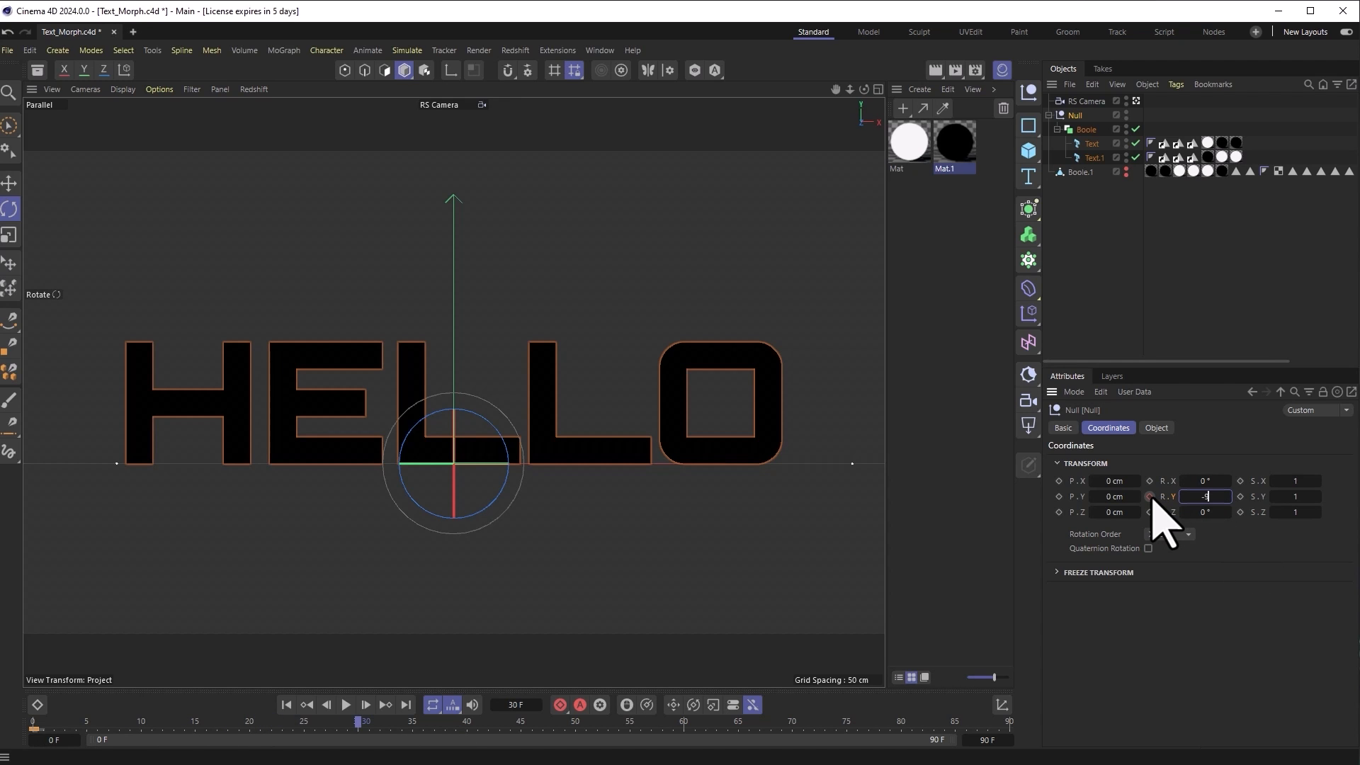
pyautogui.write('0')
pyautogui.press('Return')
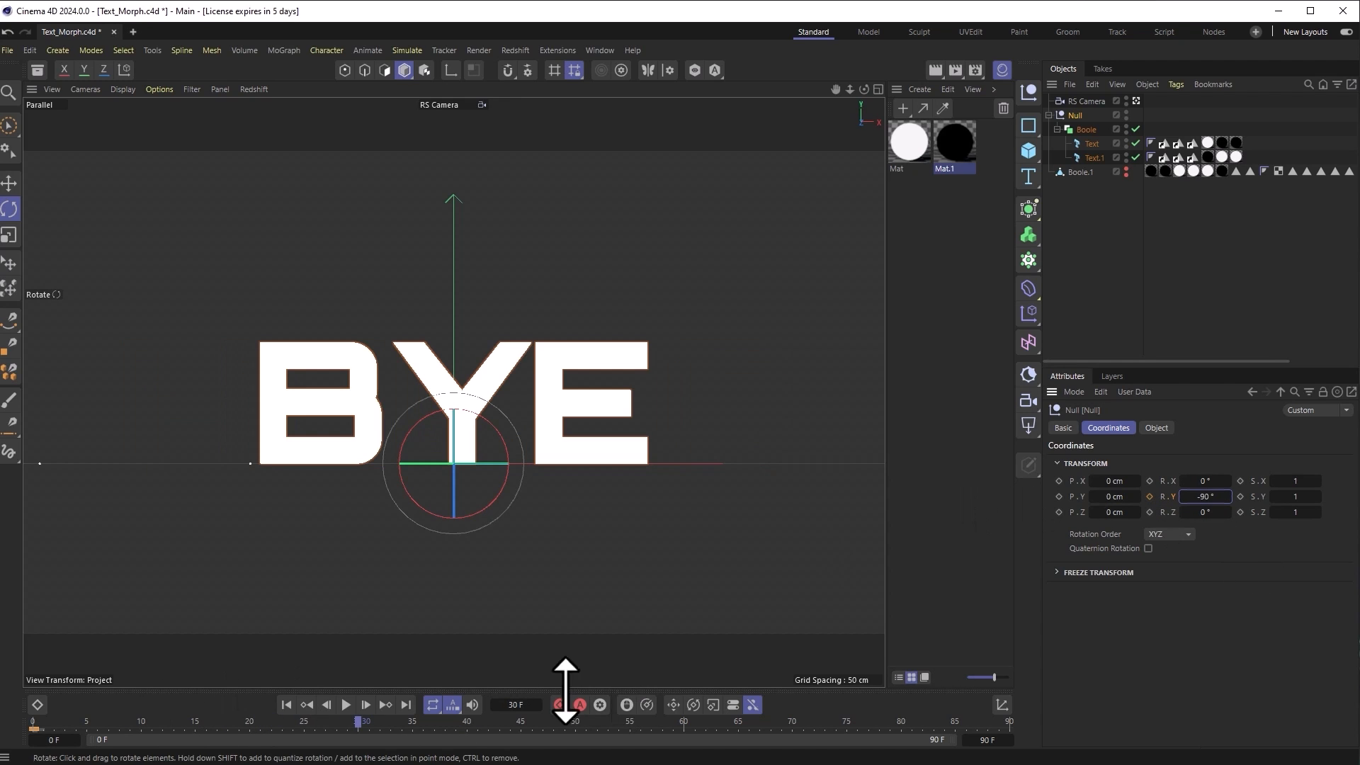
pyautogui.click(1149, 497)
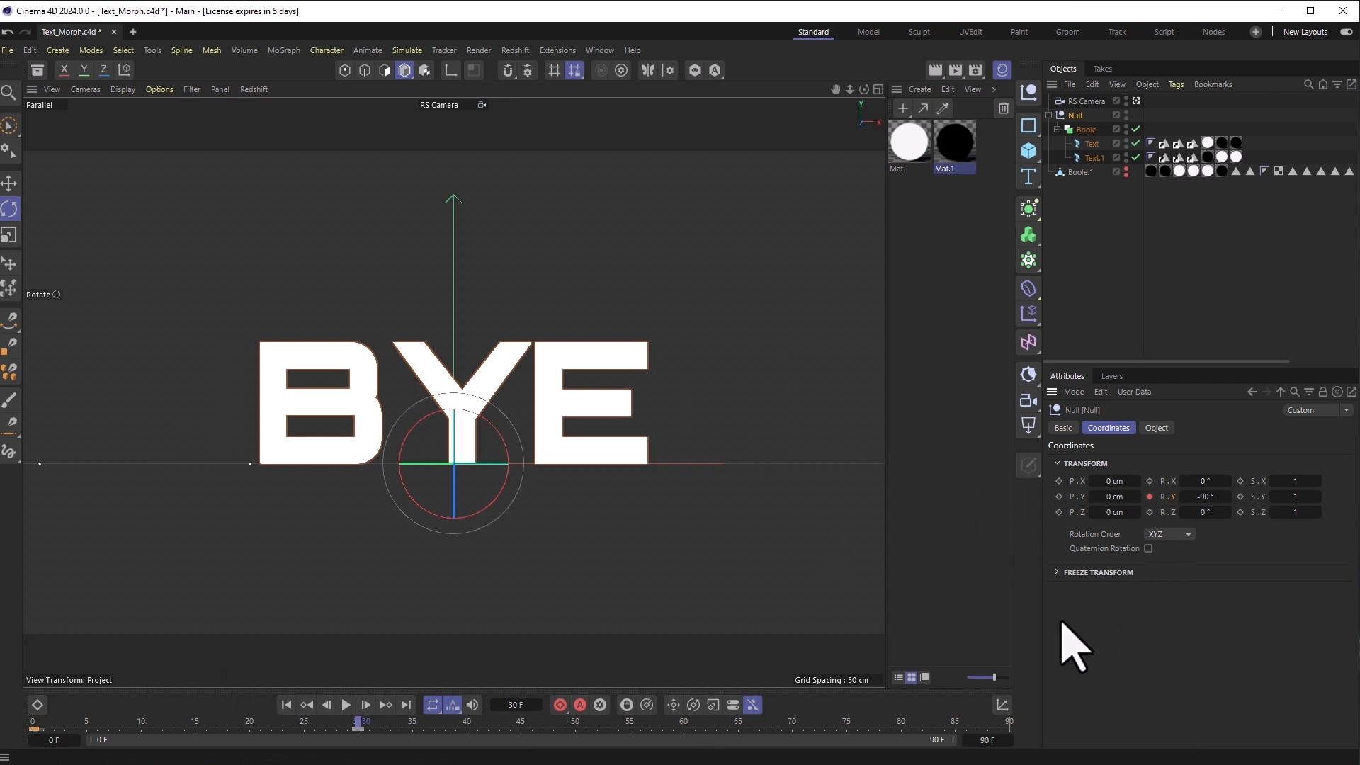
# Step: Play back the HELLO-to-BYE turn and return to frame 0
pyautogui.moveTo(358, 722); pyautogui.dragTo(37, 712)
pyautogui.press('F8')
pyautogui.press('F8')
pyautogui.moveTo(105, 723); pyautogui.dragTo(6, 724)
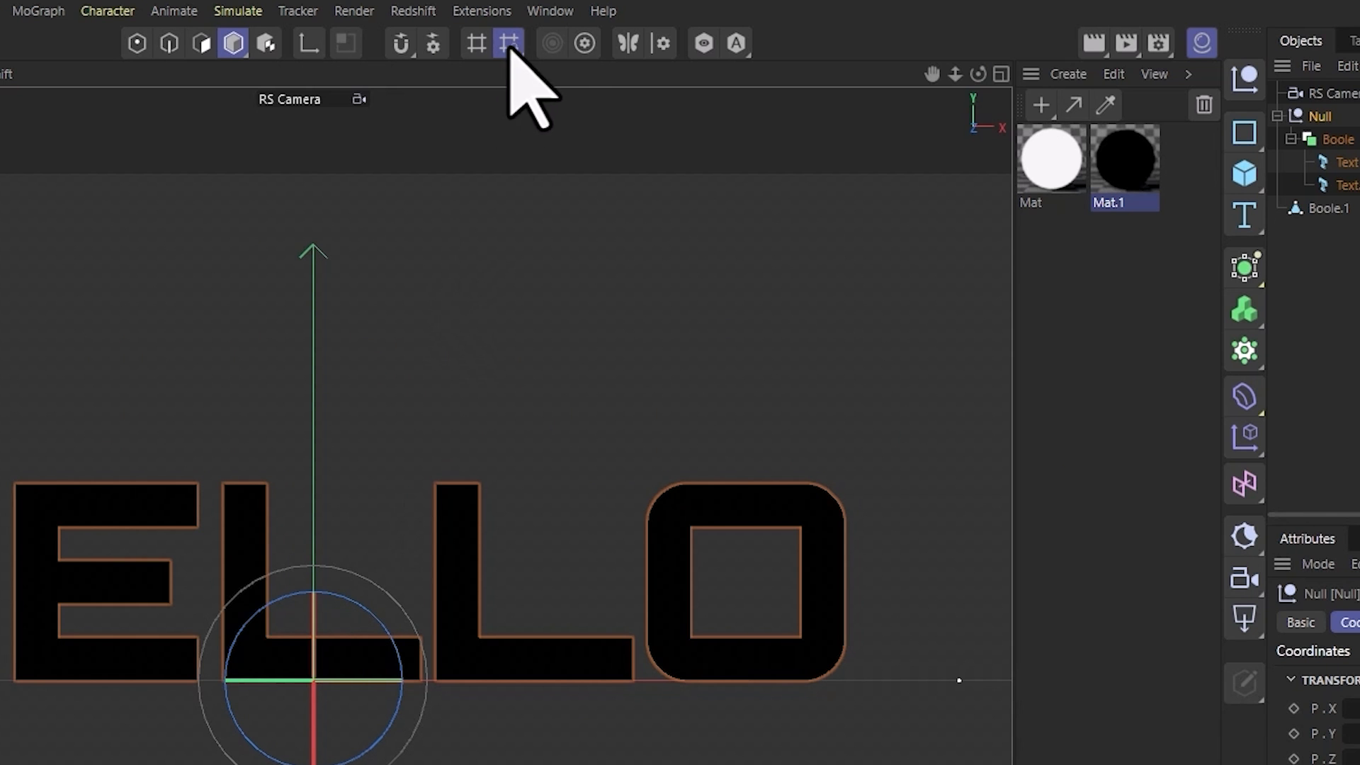
pyautogui.click(552, 12)
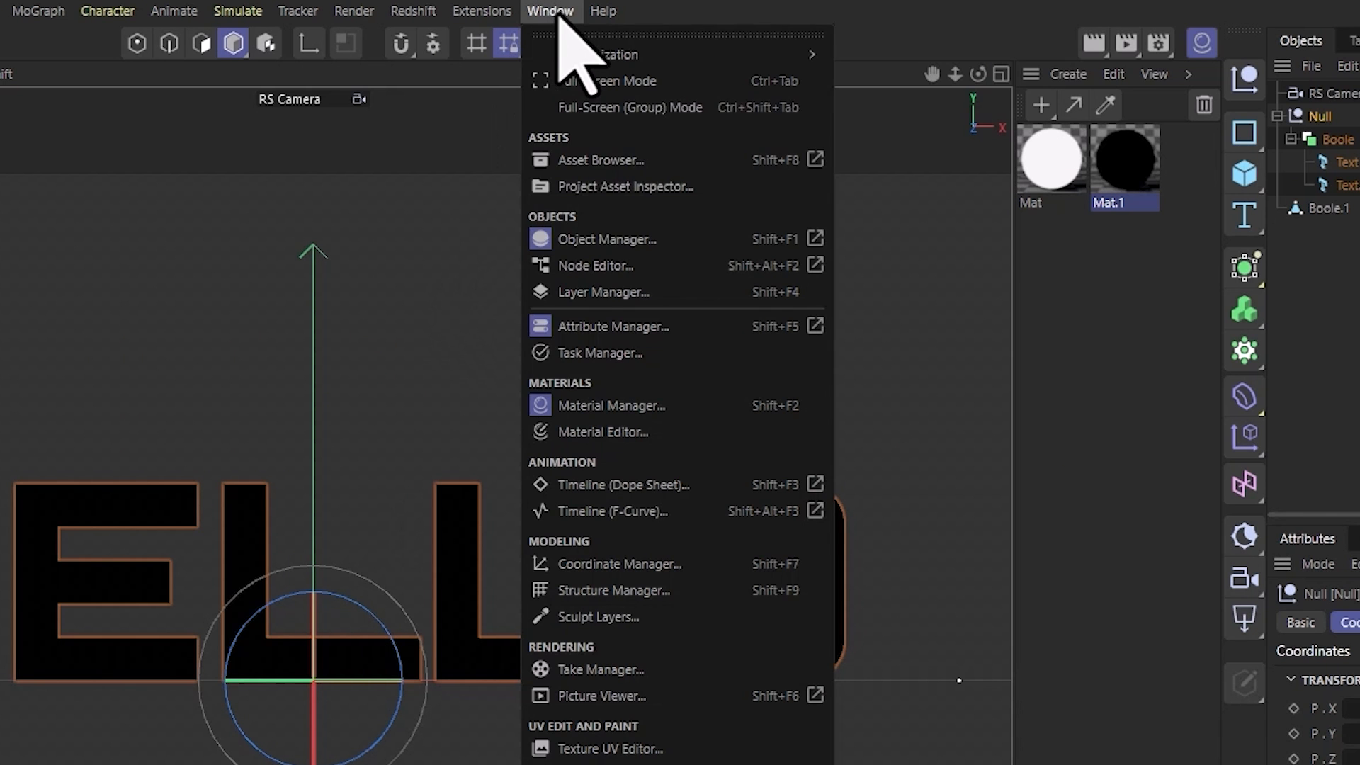
# Step: Flatten the rotation curve's key tangents in the F-Curve timeline, then preview playback
pyautogui.click(607, 511)
pyautogui.moveTo(1353, 593); pyautogui.dragTo(706, 368)
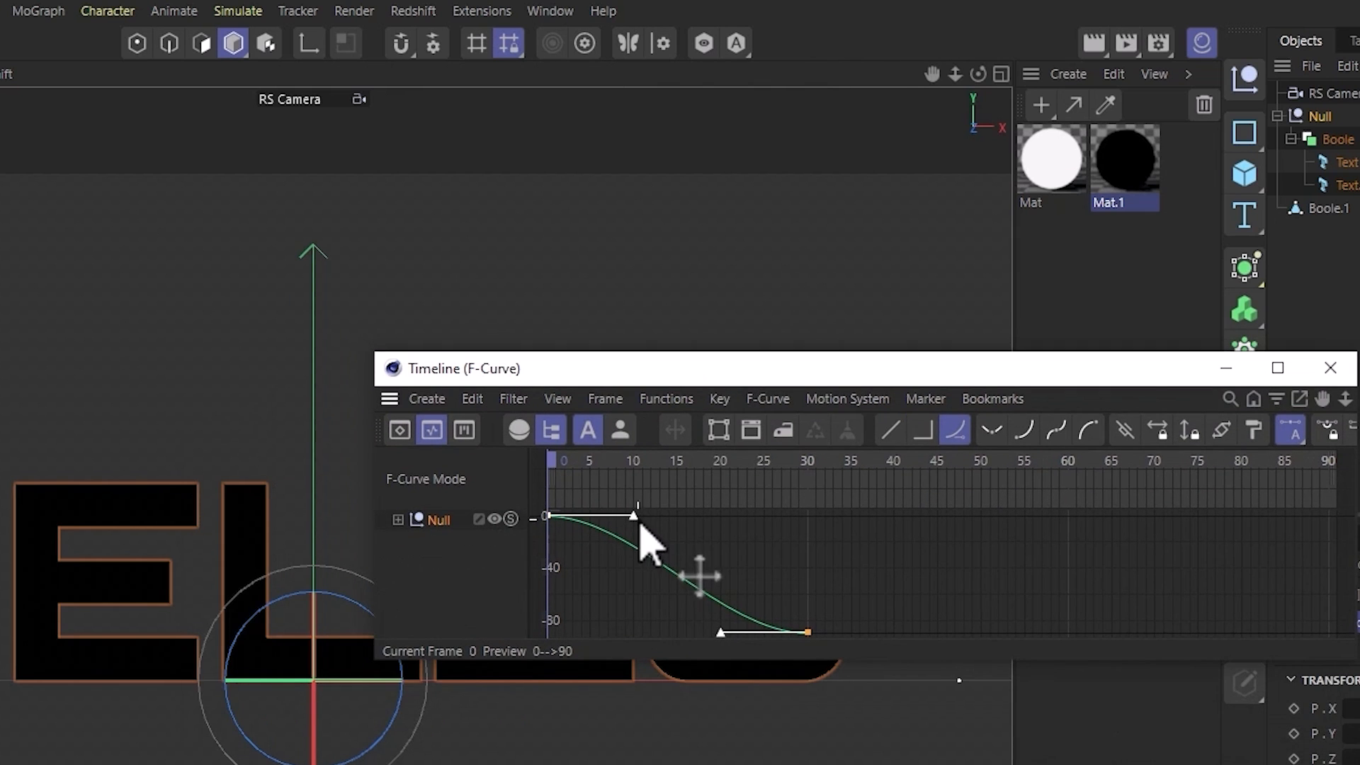
pyautogui.moveTo(636, 524); pyautogui.dragTo(810, 590)
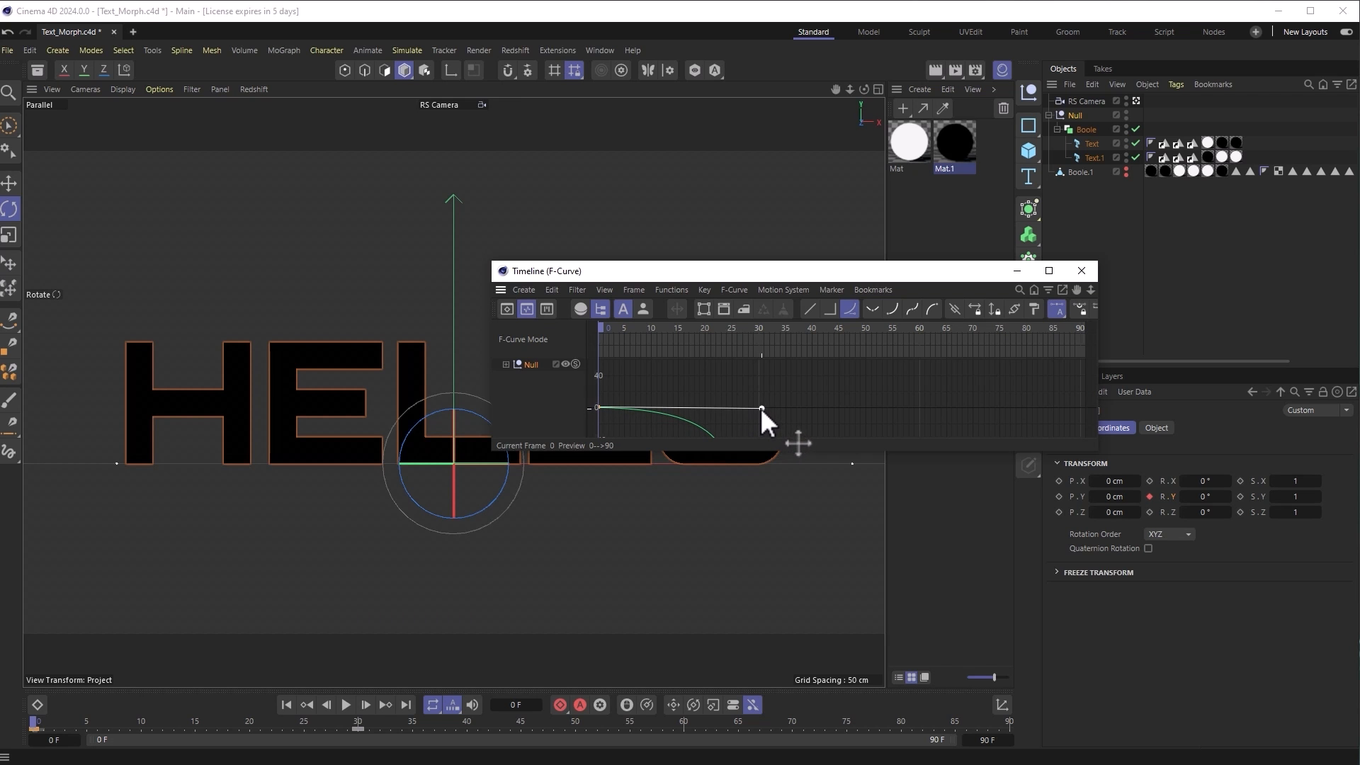
pyautogui.moveTo(761, 408); pyautogui.dragTo(757, 405)
pyautogui.scroll(-2, 826, 401)
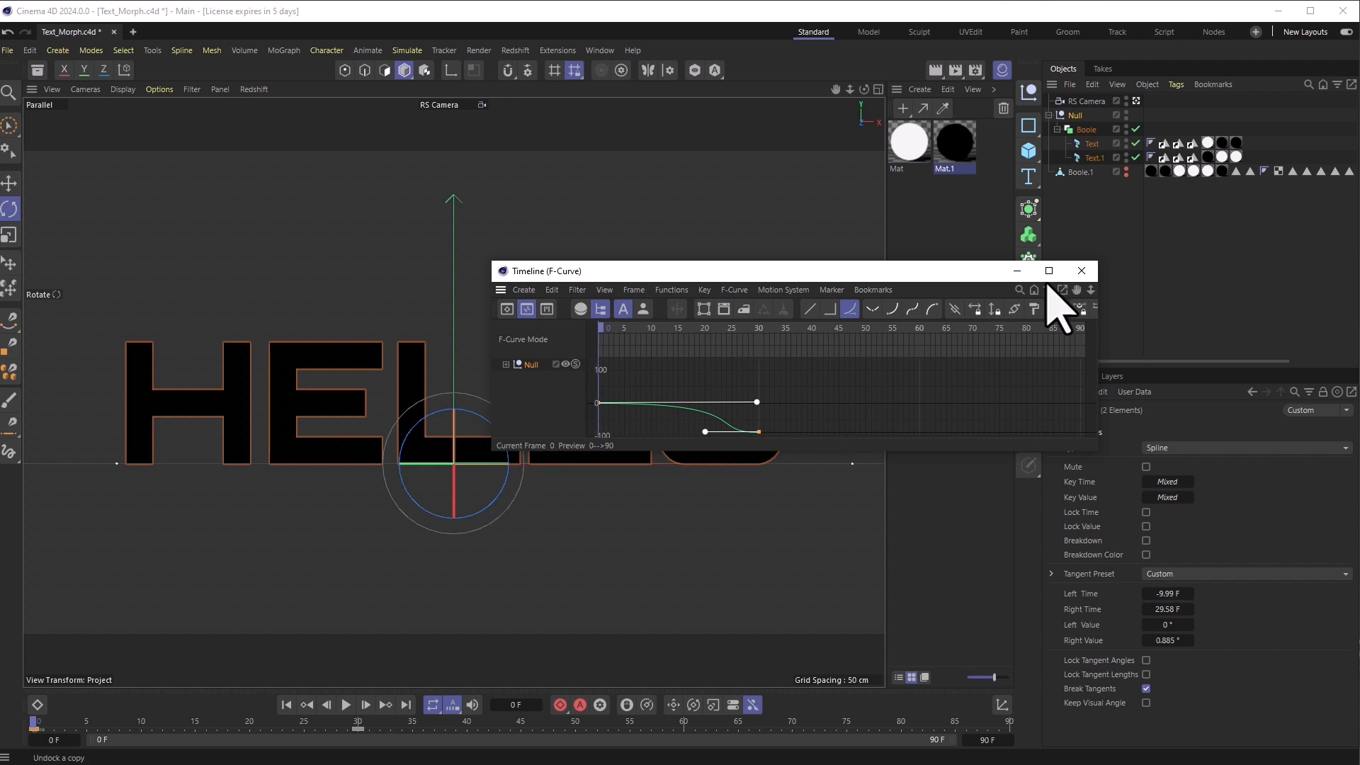
pyautogui.moveTo(894, 278); pyautogui.dragTo(1092, 484)
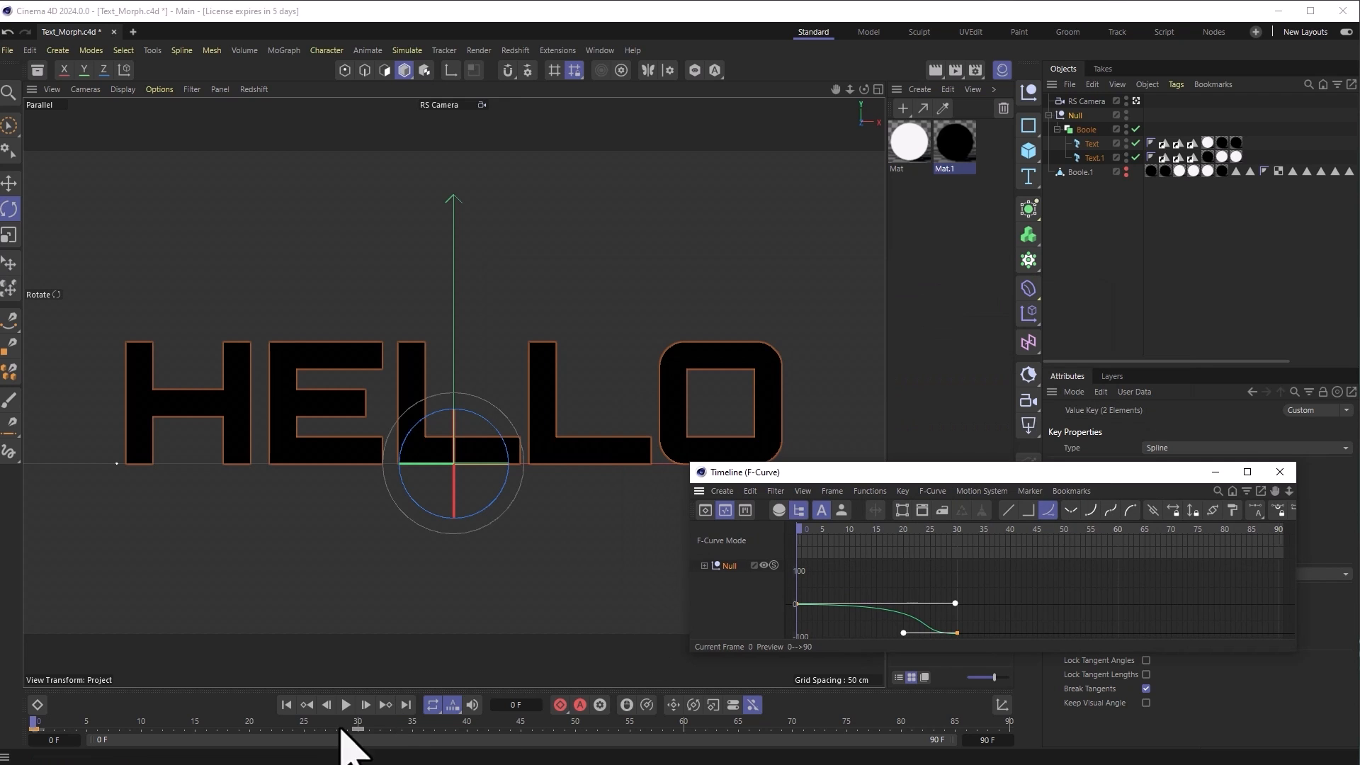
pyautogui.click(346, 704)
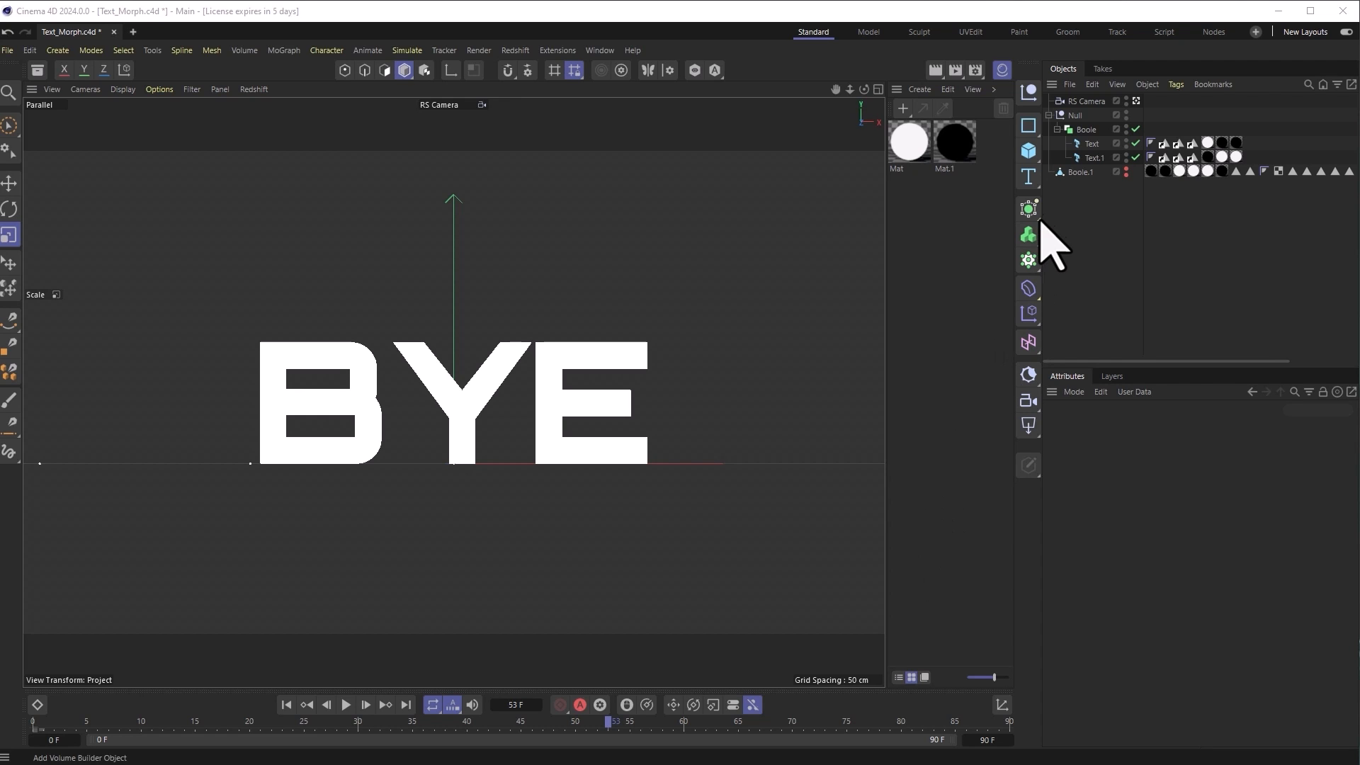
# Step: Add a Plane, rotate it 90° to face the camera, and push it back along P.Z
pyautogui.moveTo(1034, 155); pyautogui.dragTo(1080, 202)
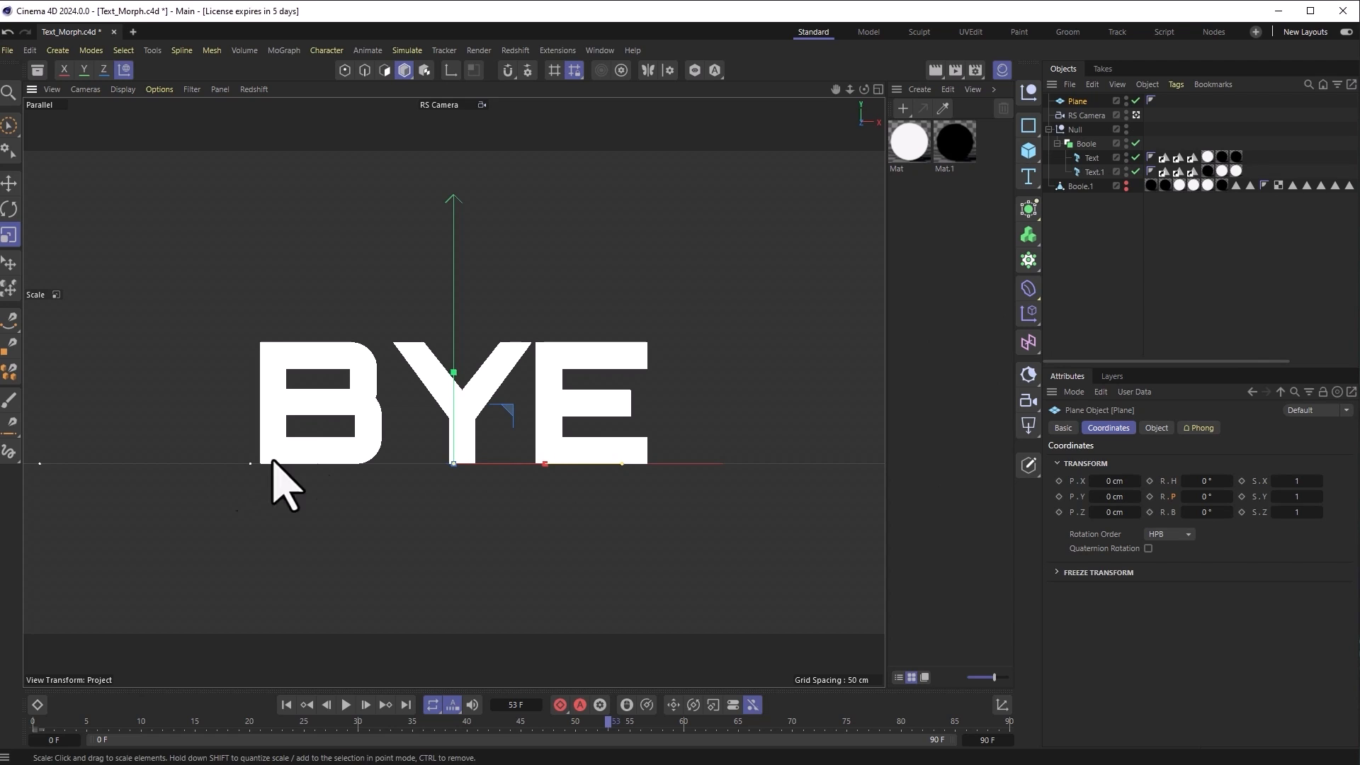
pyautogui.click(9, 209)
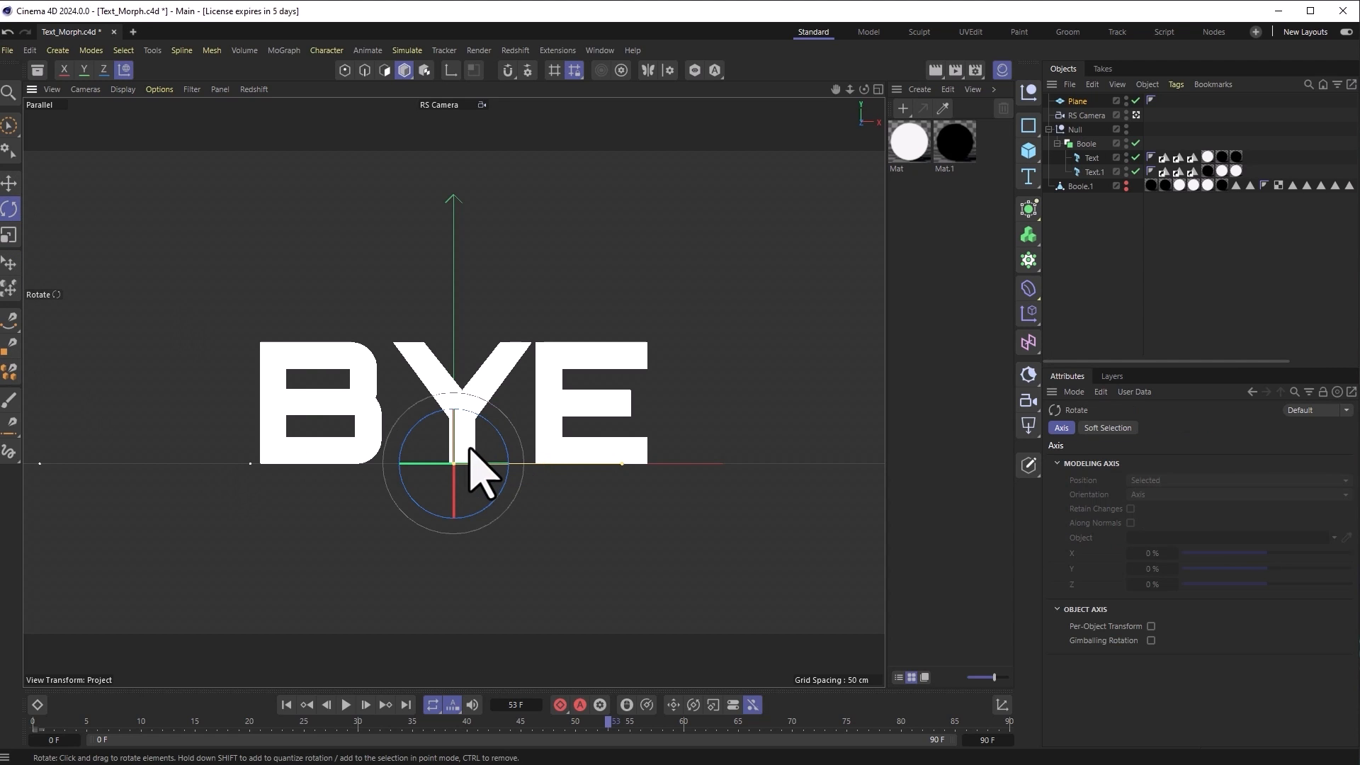
pyautogui.moveTo(455, 440); pyautogui.dragTo(451, 599)
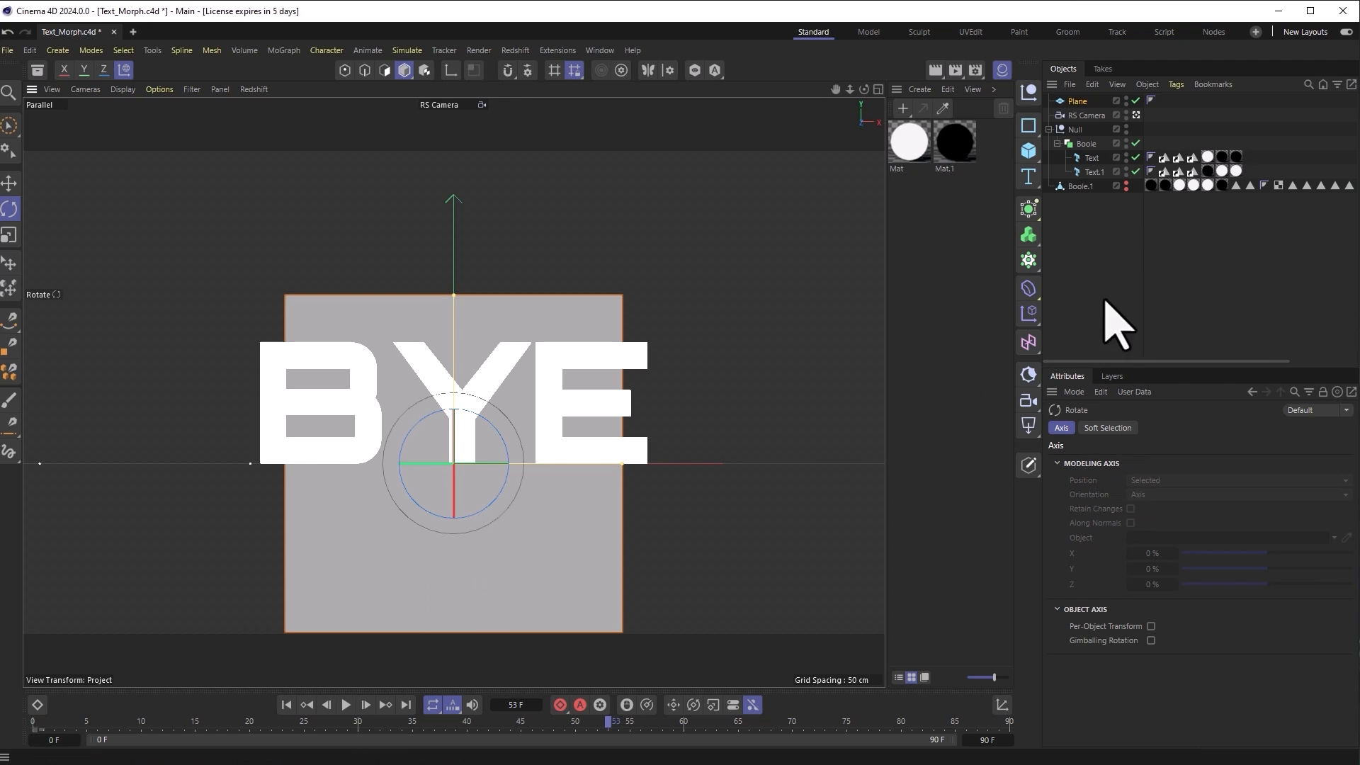
pyautogui.click(1075, 103)
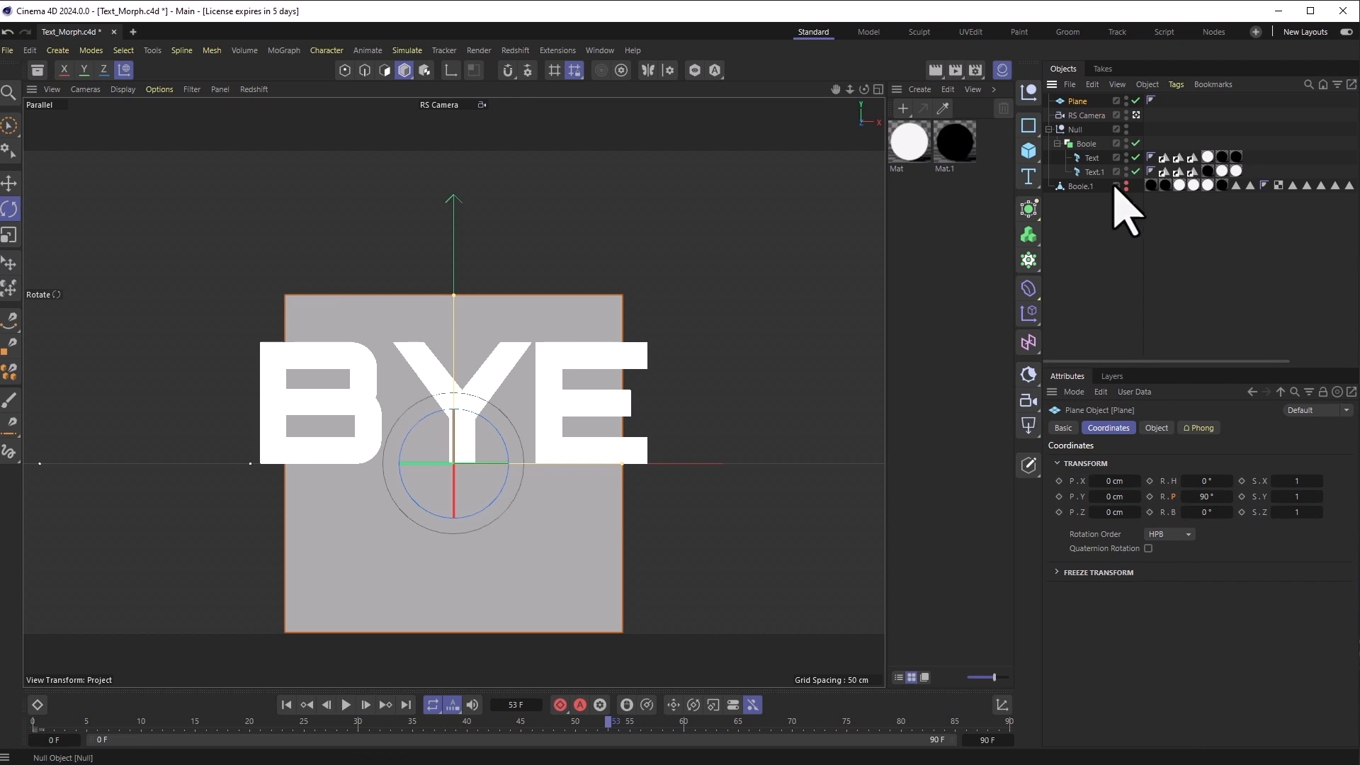
pyautogui.moveTo(1101, 514); pyautogui.dragTo(1133, 512)
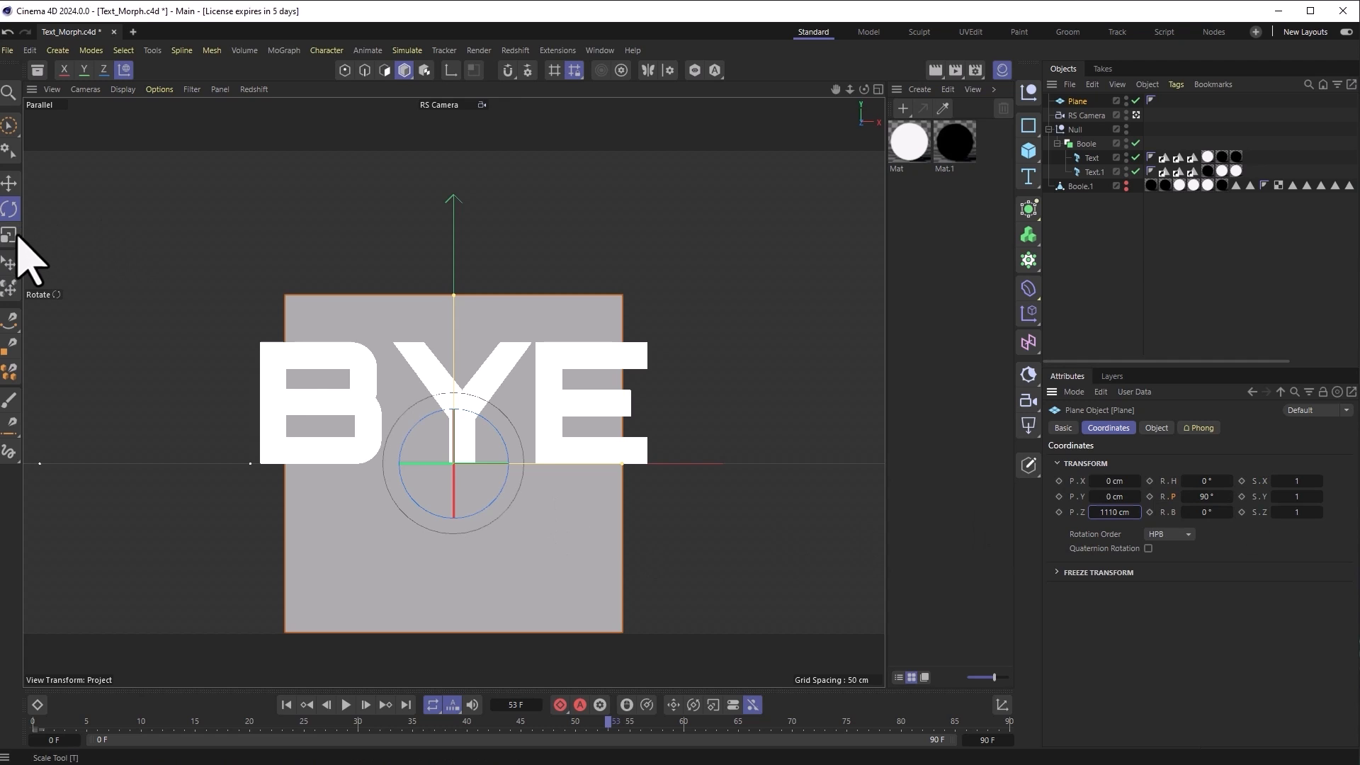
# Step: Scale the plane up to fill the background and scrub the morph to check it
pyautogui.click(10, 235)
pyautogui.moveTo(349, 302); pyautogui.dragTo(891, 170)
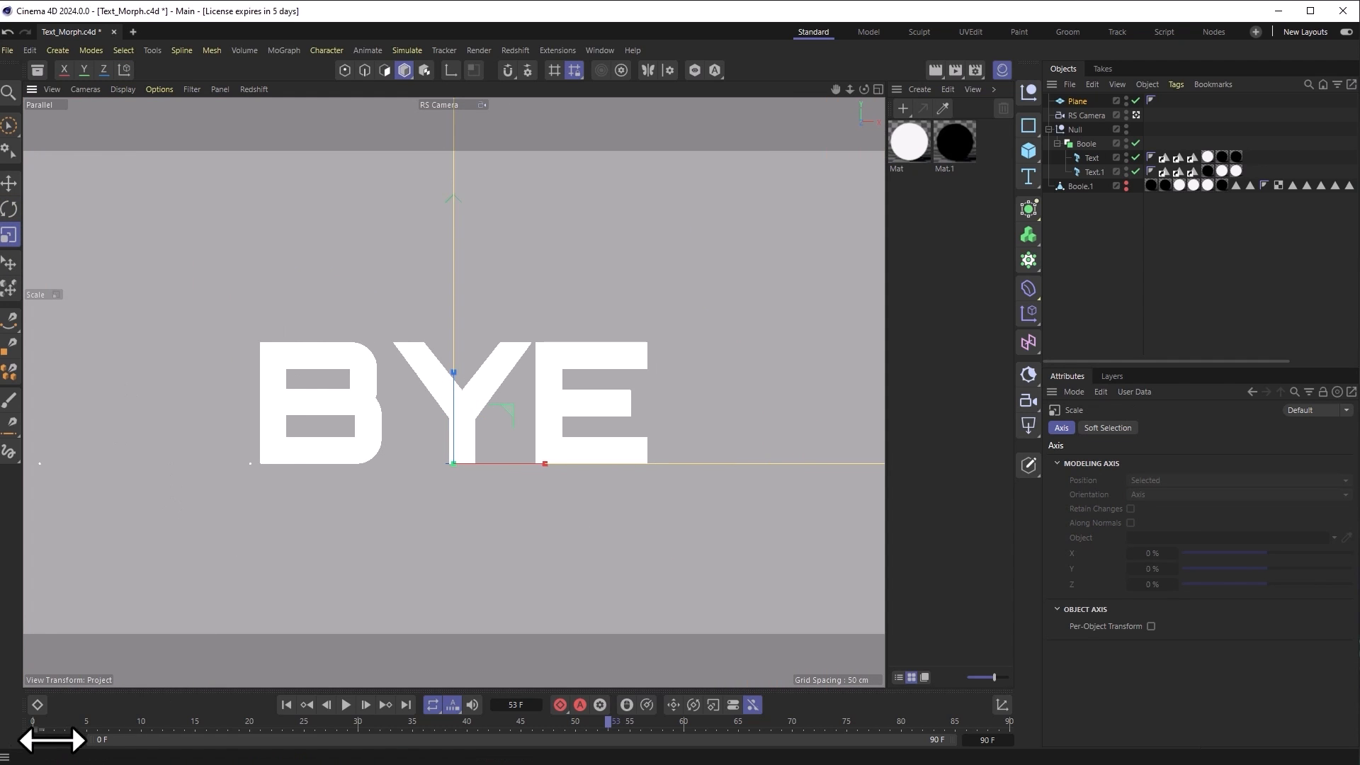
pyautogui.moveTo(38, 726); pyautogui.dragTo(28, 758)
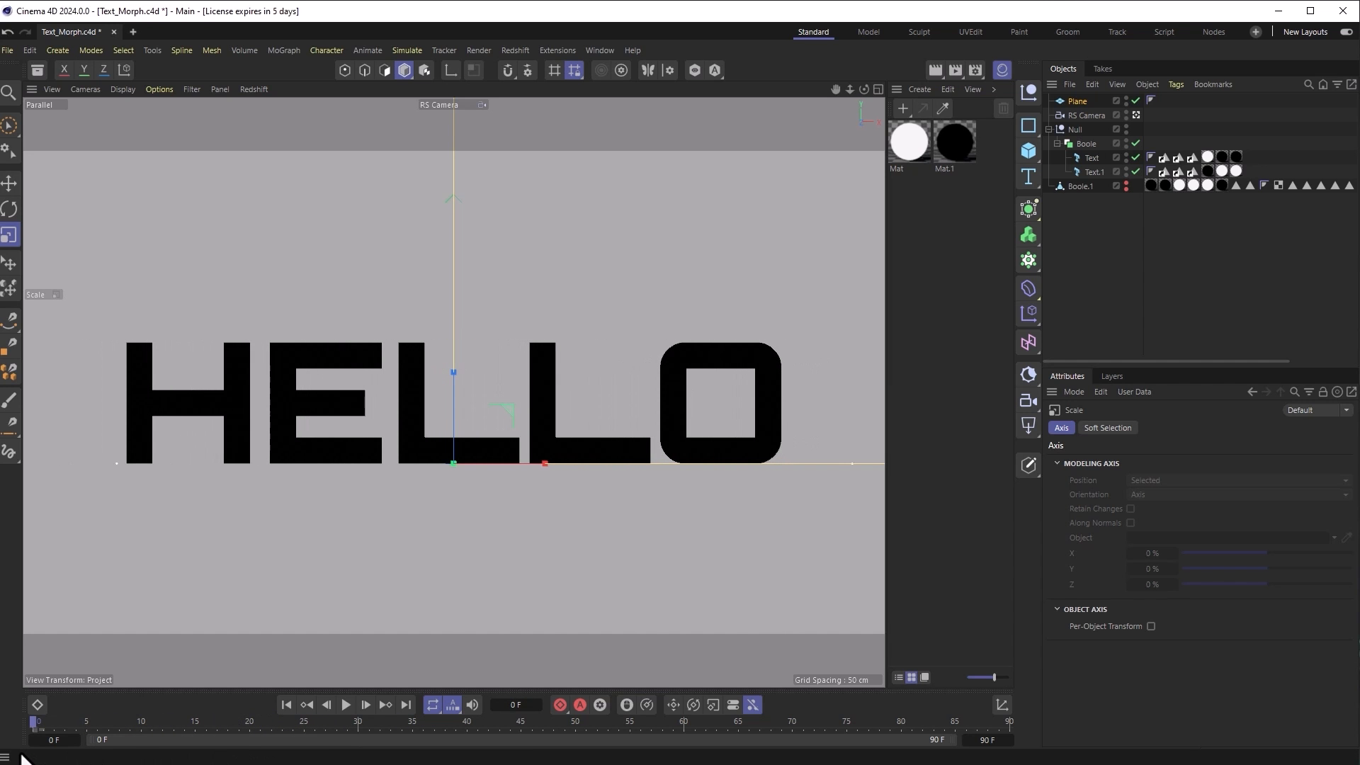
# Step: Create material Mat.2, apply it to the backdrop plane, and review its Emission settings
pyautogui.click(901, 141)
pyautogui.keyDown('ctrl'); pyautogui.moveTo(914, 225); pyautogui.dragTo(915, 225); pyautogui.keyUp('ctrl')
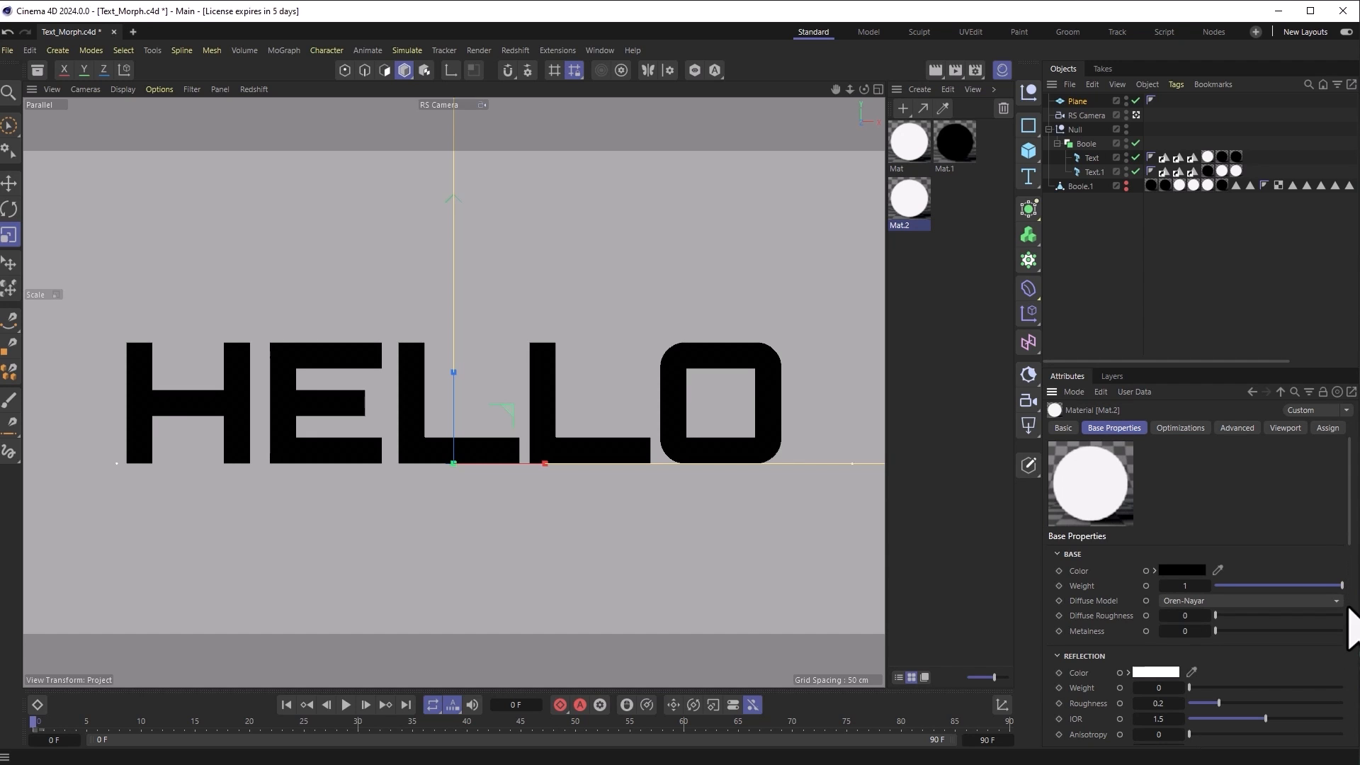
pyautogui.moveTo(1350, 542); pyautogui.dragTo(1341, 759)
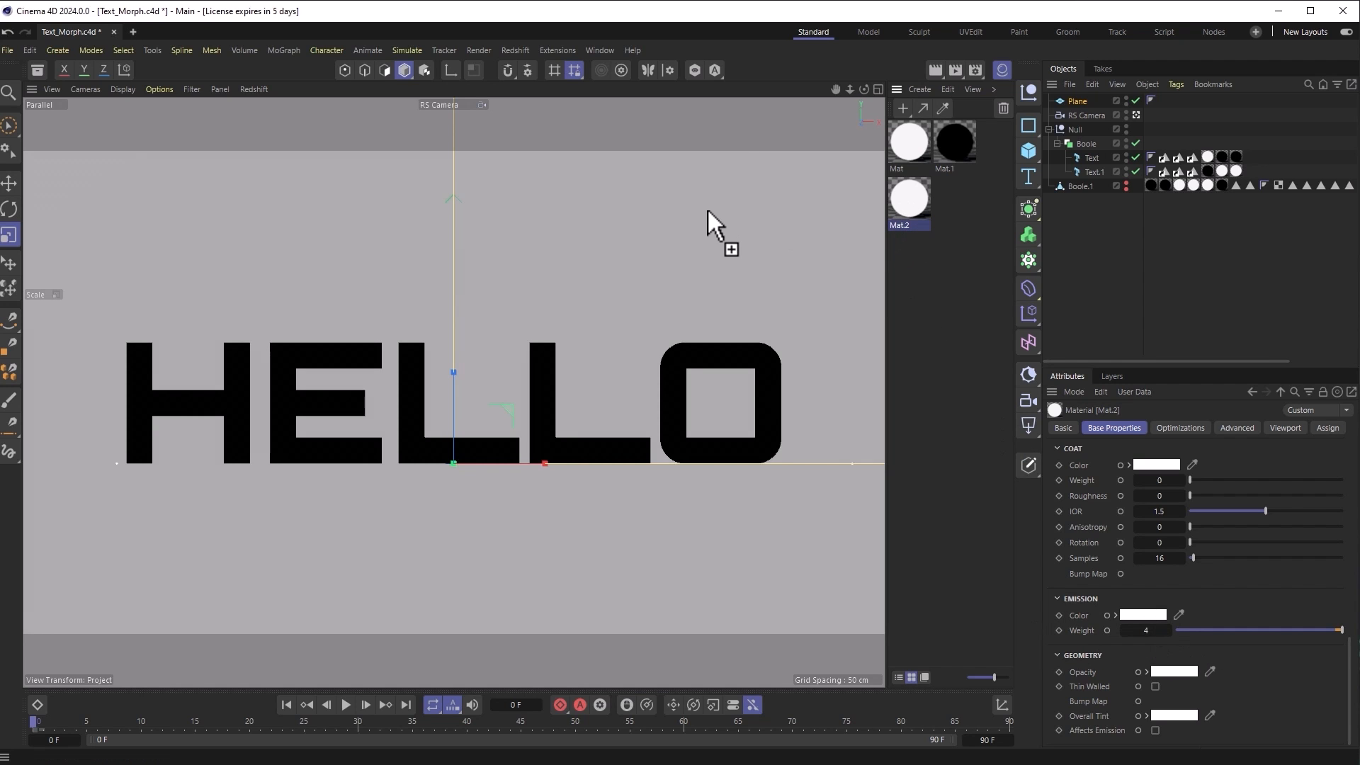
pyautogui.moveTo(707, 207); pyautogui.dragTo(708, 208)
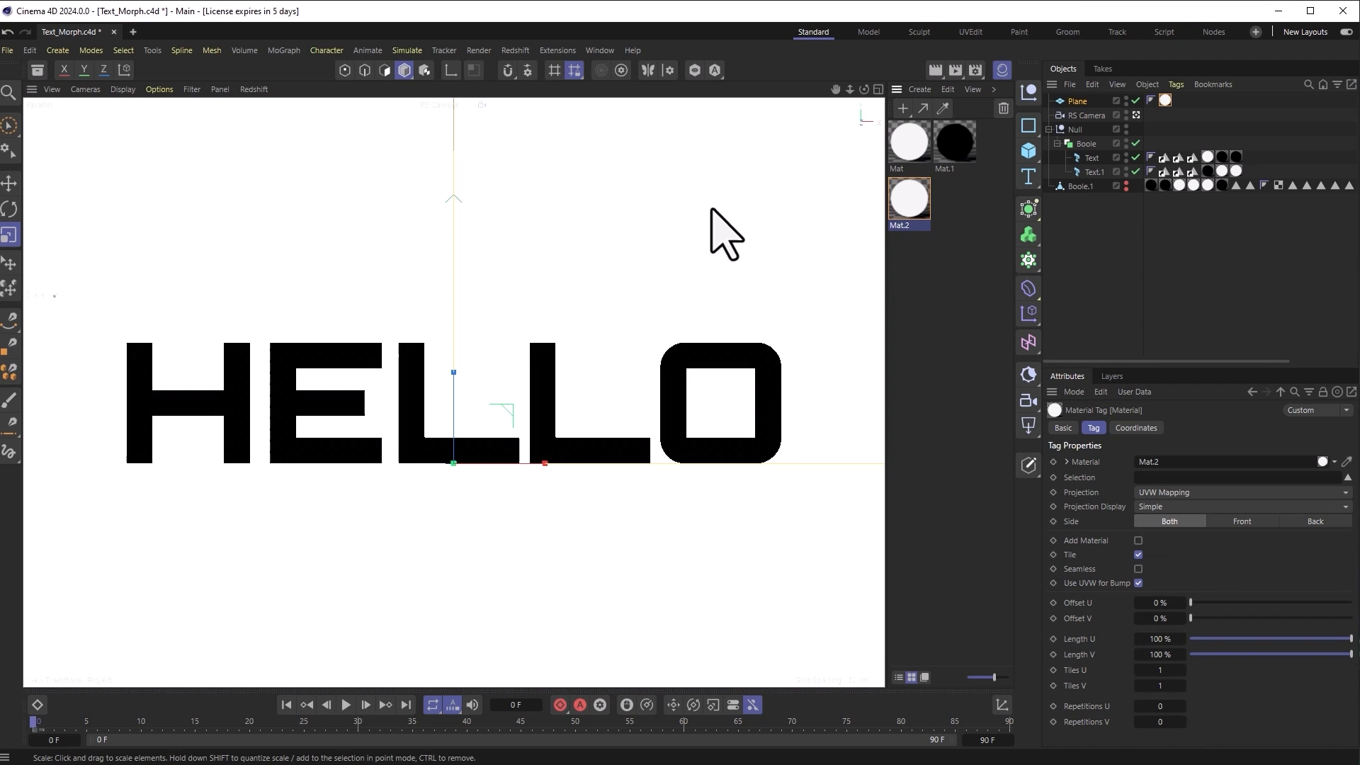
pyautogui.click(906, 201)
pyautogui.scroll(-5, 1247, 698)
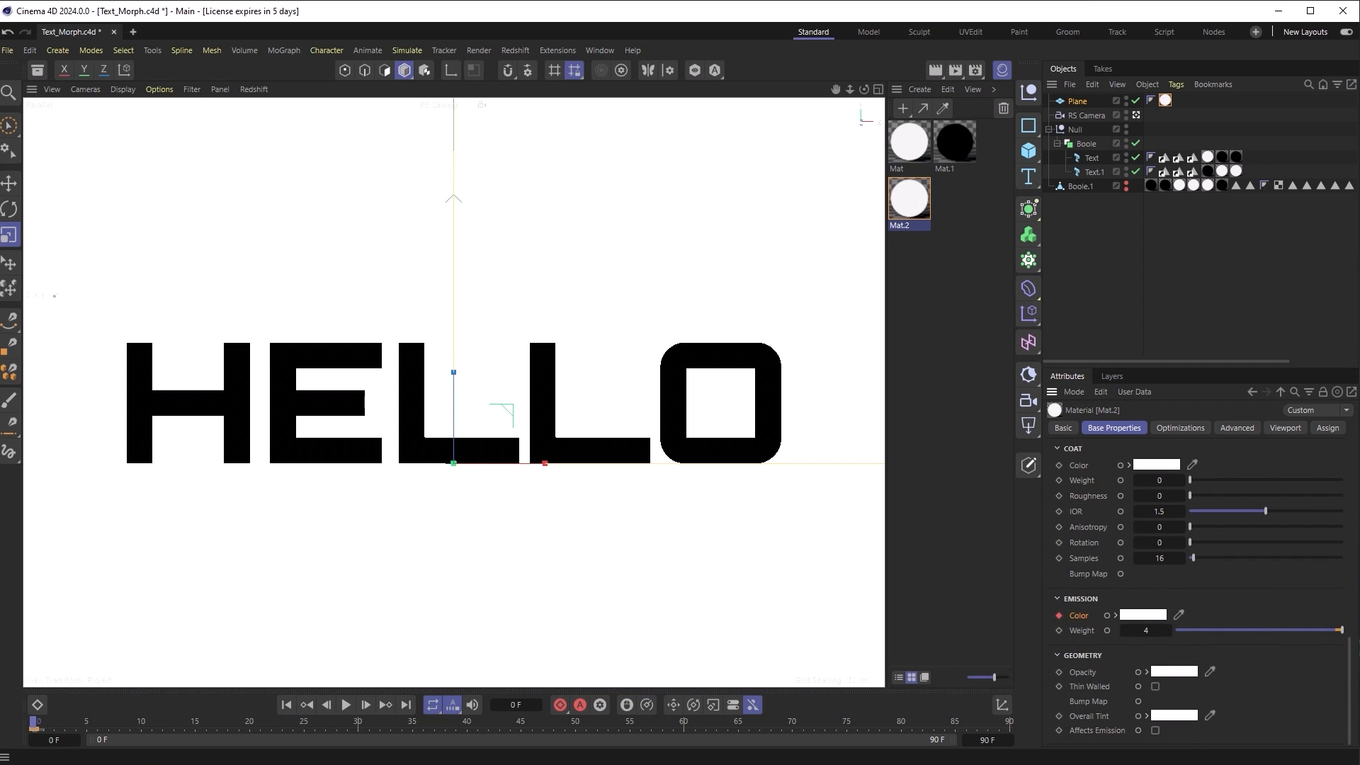
pyautogui.moveTo(45, 727)
pyautogui.mouseDown()
pyautogui.moveTo(316, 760)
pyautogui.moveTo(349, 745)
pyautogui.mouseUp()
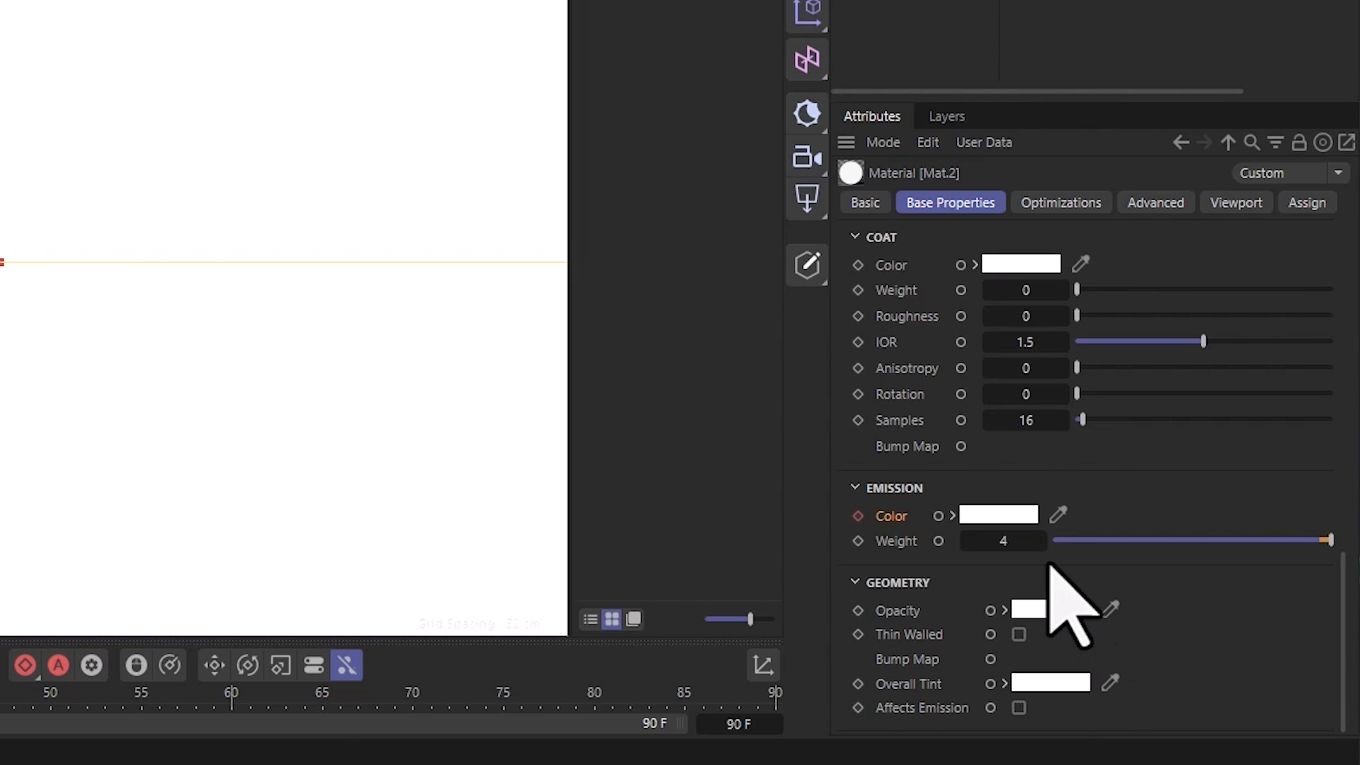
# Step: Keyframe Mat.2's emission colour as black and play the morph with the changing backdrop
pyautogui.click(1142, 614)
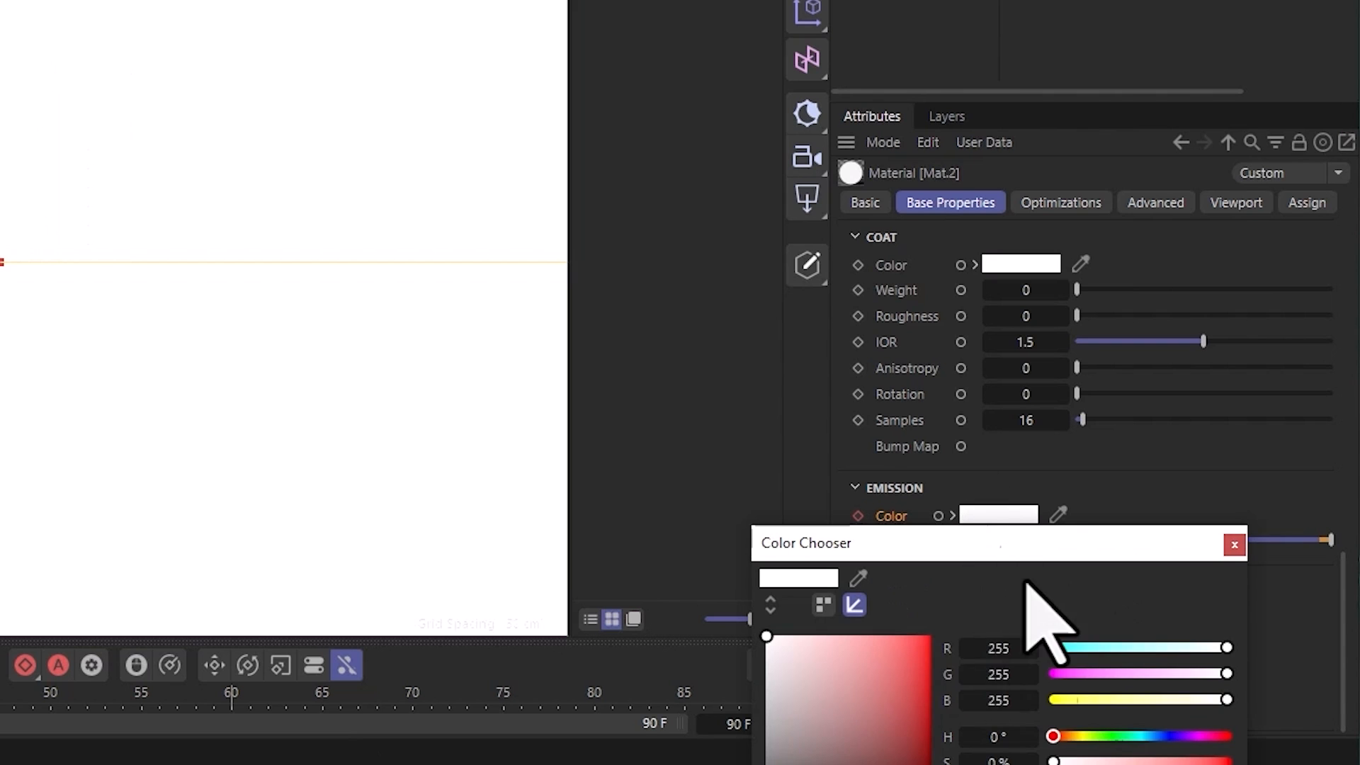
pyautogui.click(886, 728)
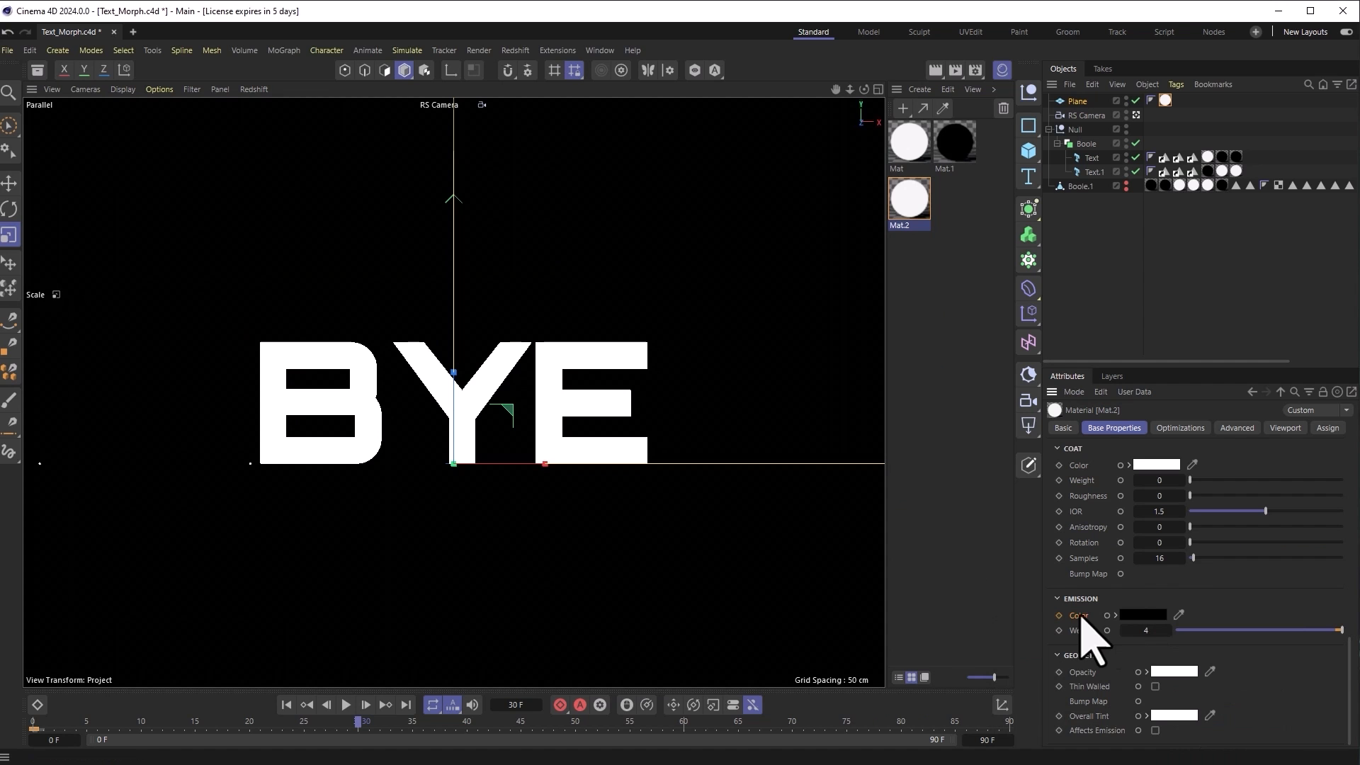
pyautogui.click(1059, 614)
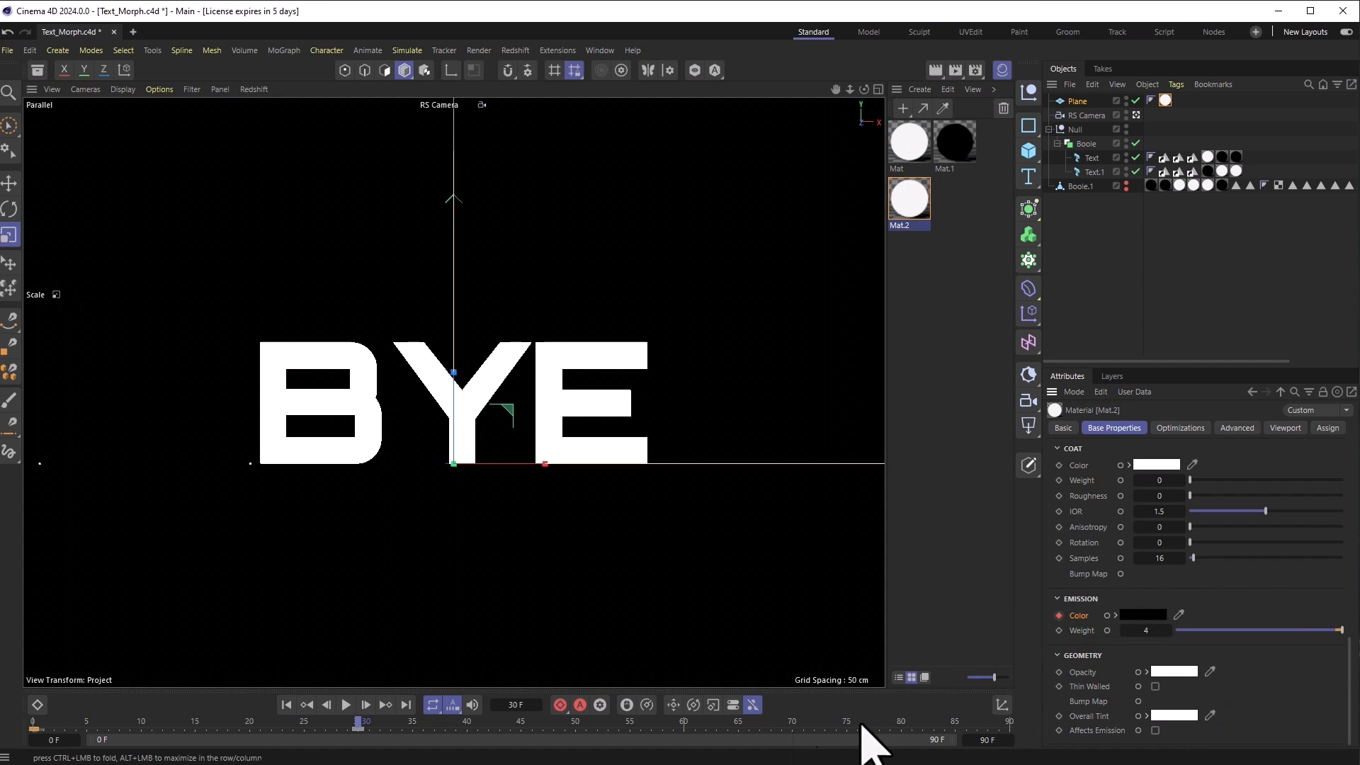
pyautogui.moveTo(444, 721); pyautogui.dragTo(22, 711)
pyautogui.press('F8')
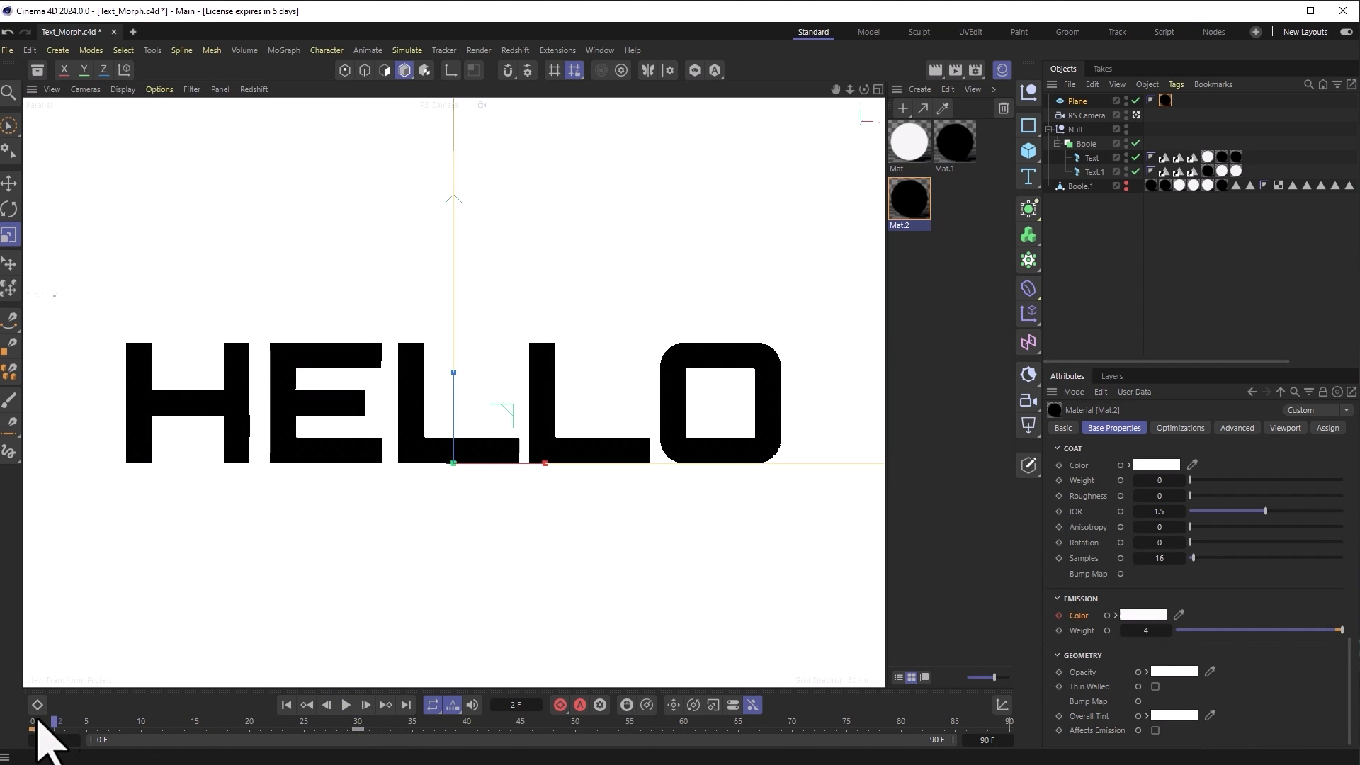
pyautogui.press('F8')
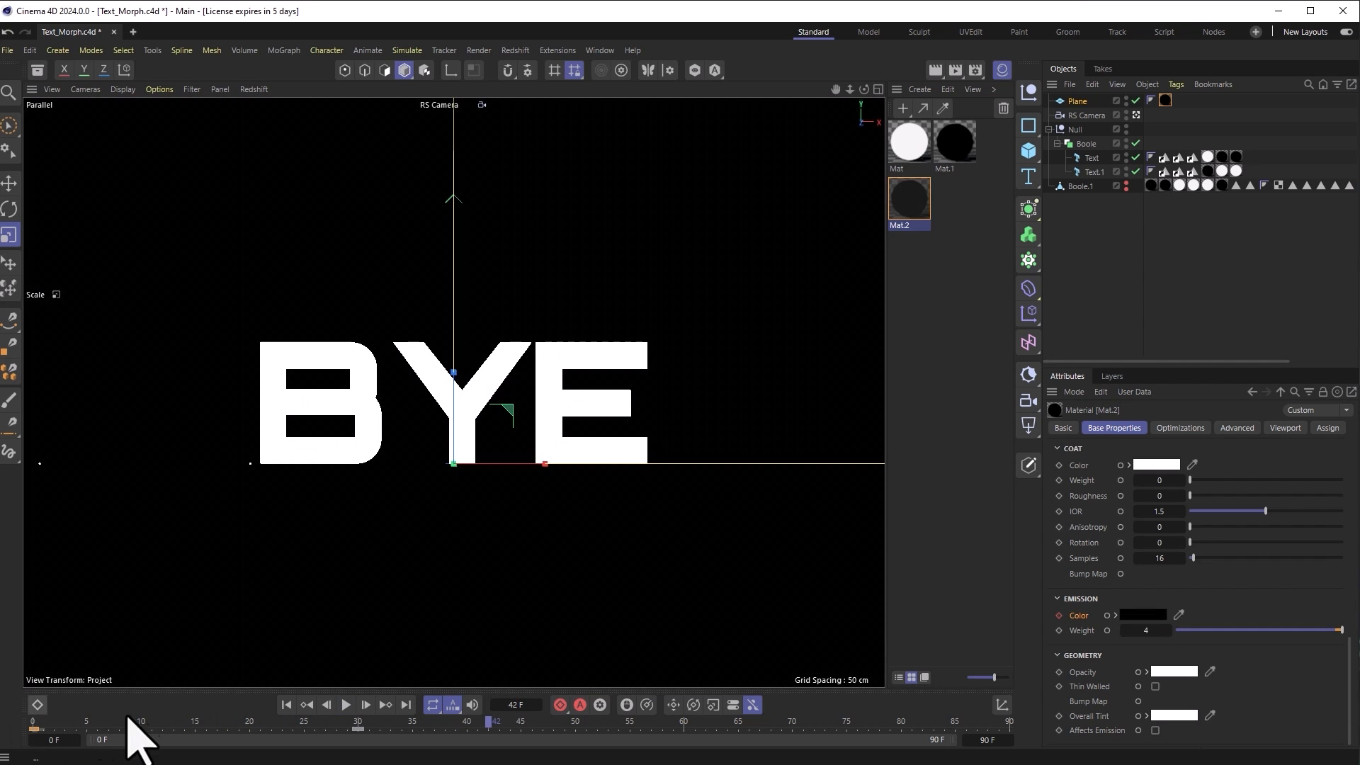
pyautogui.moveTo(371, 729); pyautogui.dragTo(307, 725)
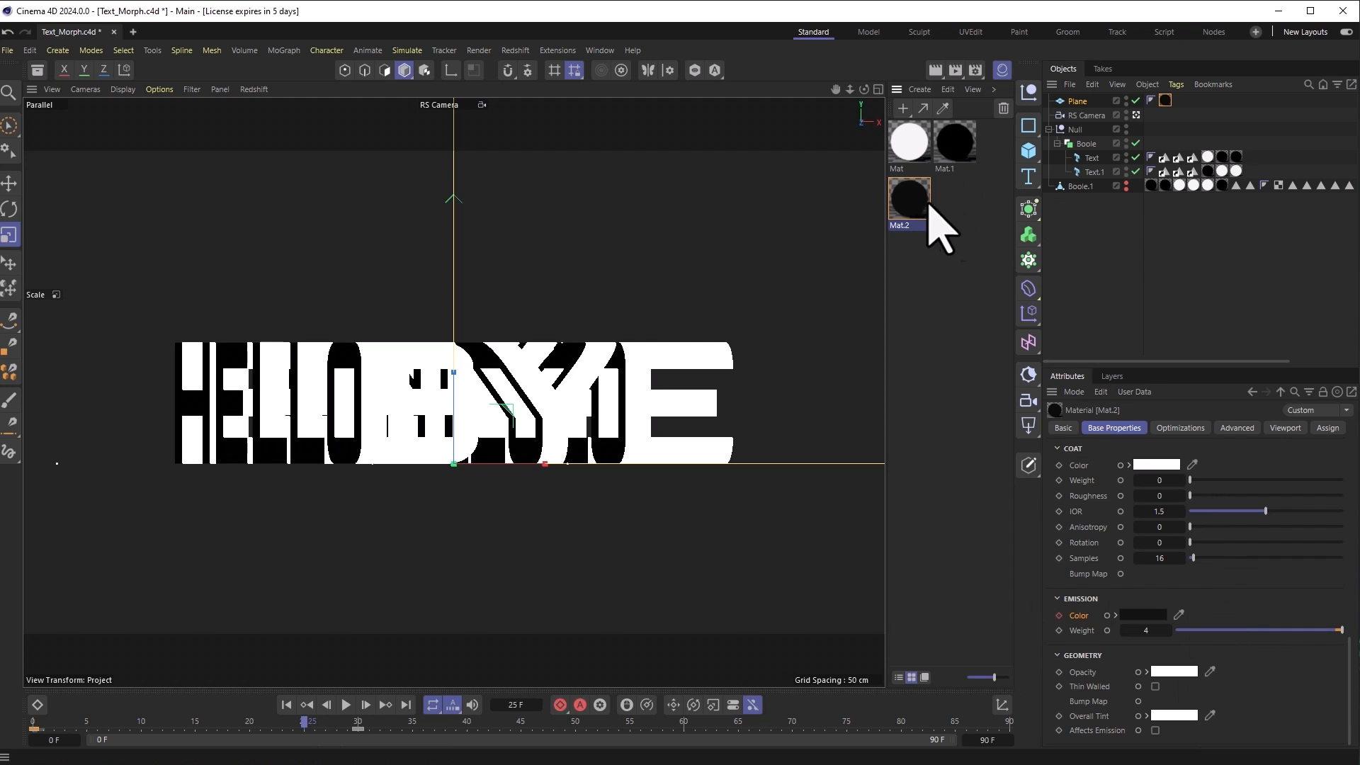
# Step: Change the emission colour to a dark teal (RGB 18, 46, 44) in the Color Chooser
pyautogui.click(1144, 616)
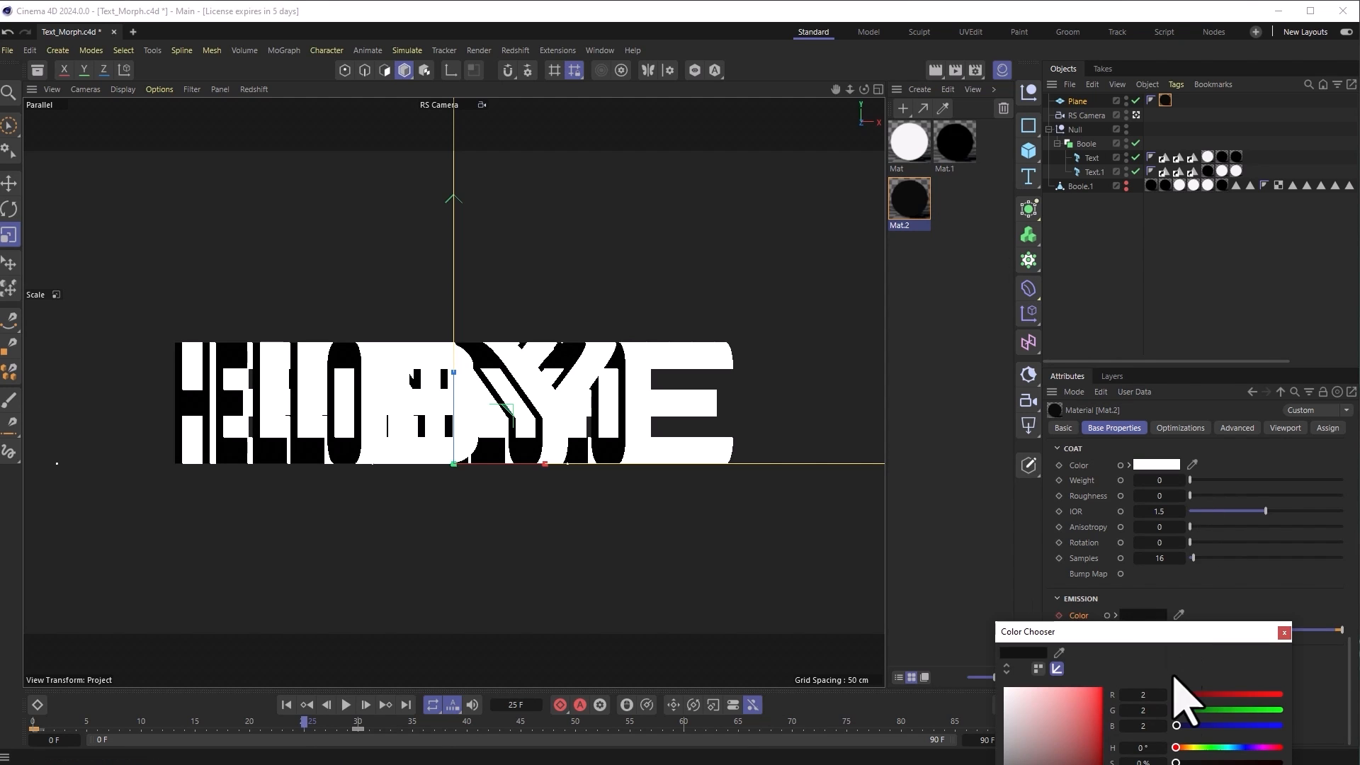
pyautogui.moveTo(1173, 631); pyautogui.dragTo(1209, 512)
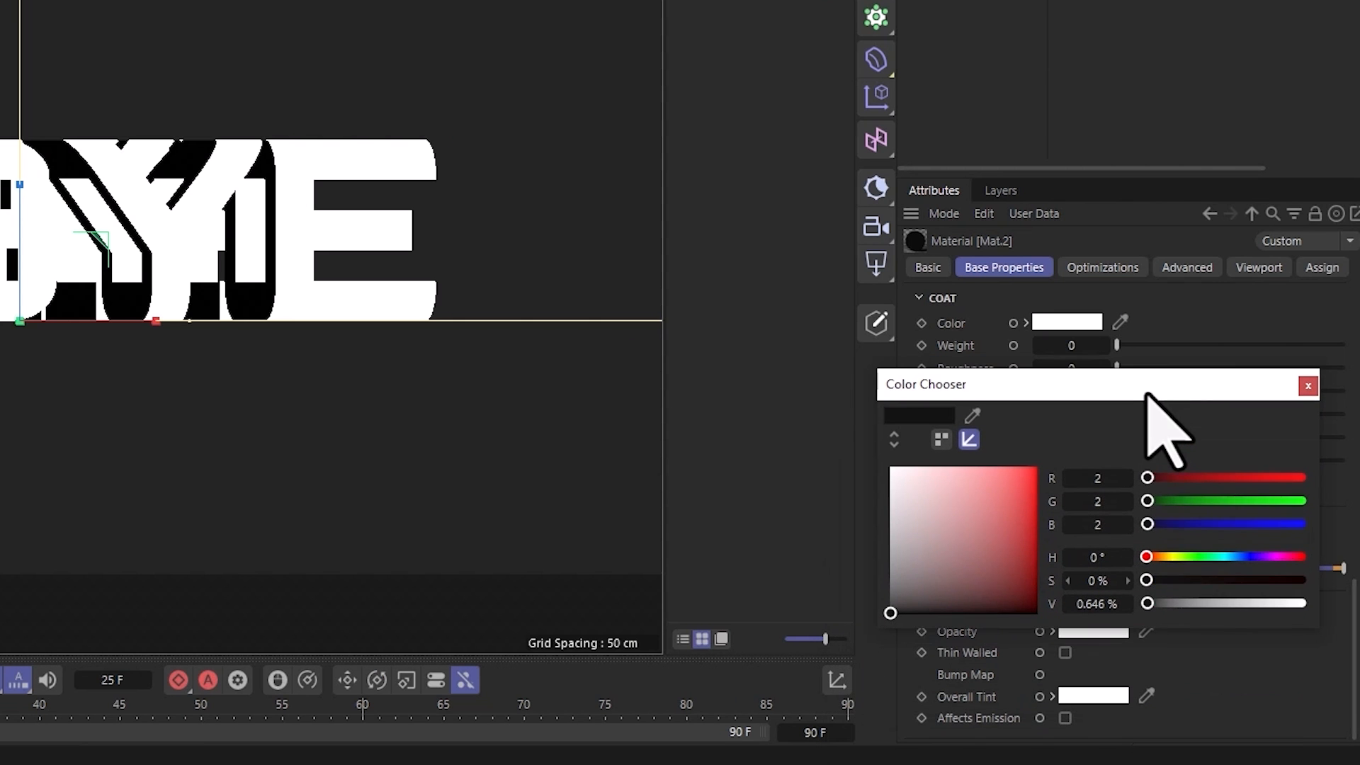
pyautogui.click(1219, 556)
pyautogui.click(973, 468)
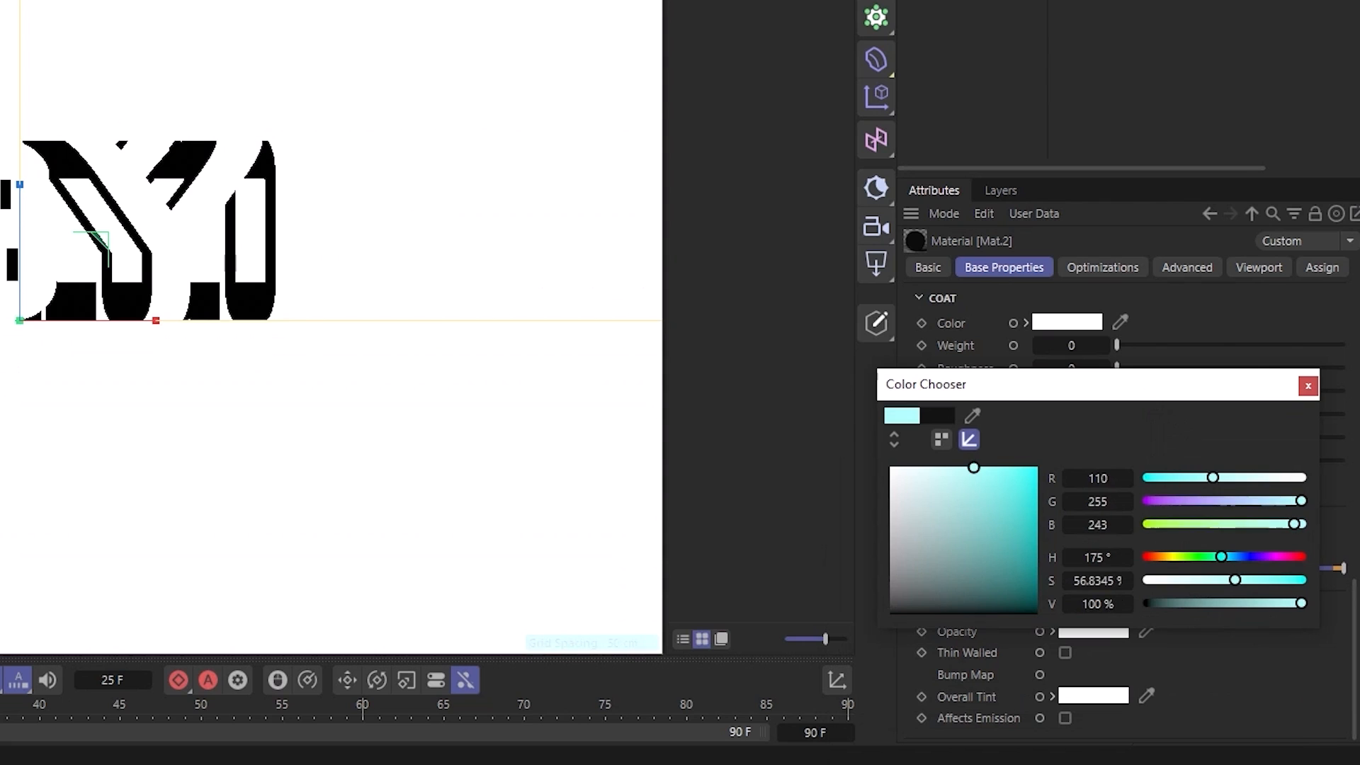
pyautogui.click(979, 587)
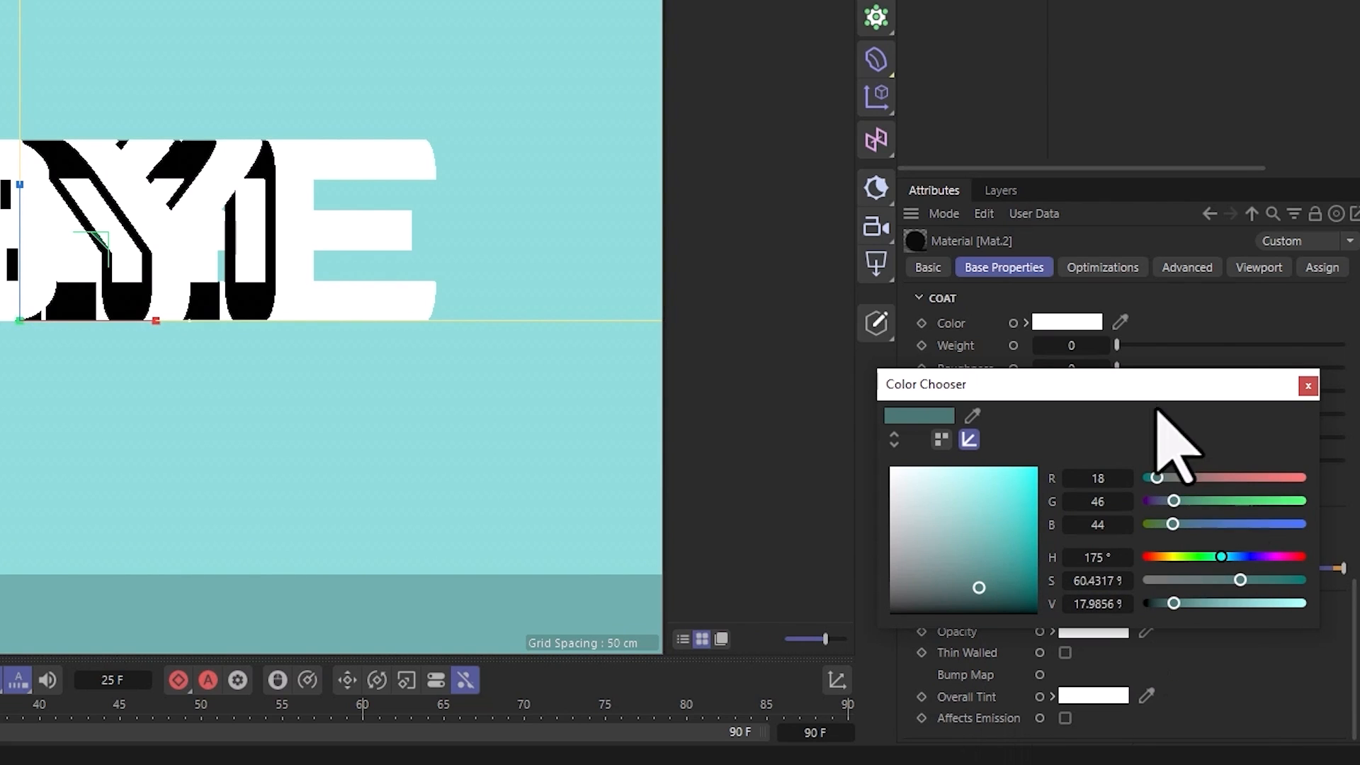
pyautogui.moveTo(1137, 388); pyautogui.dragTo(1136, 278)
pyautogui.click(1308, 275)
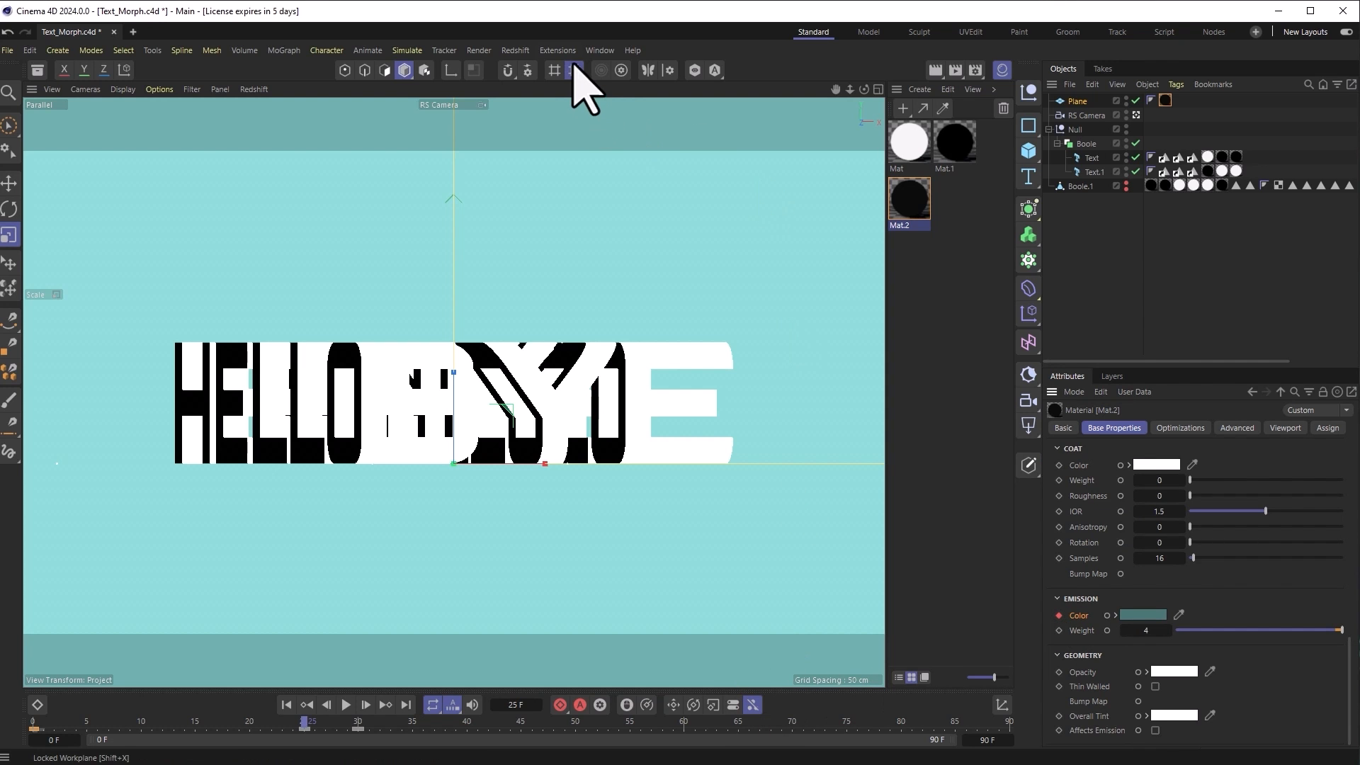
# Step: In the F-Curve window, drag the RS Standard track's first key to about frame 19, then close the window
pyautogui.click(597, 51)
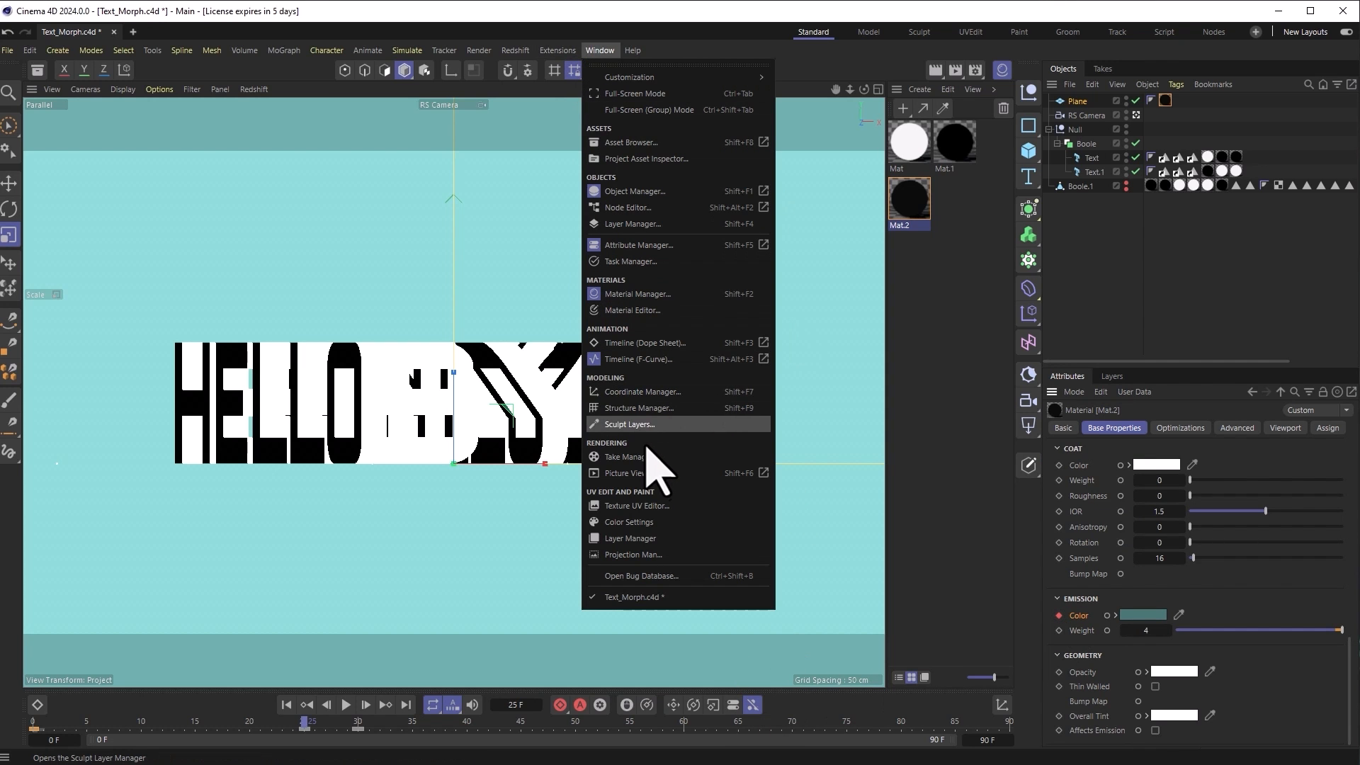
pyautogui.click(641, 359)
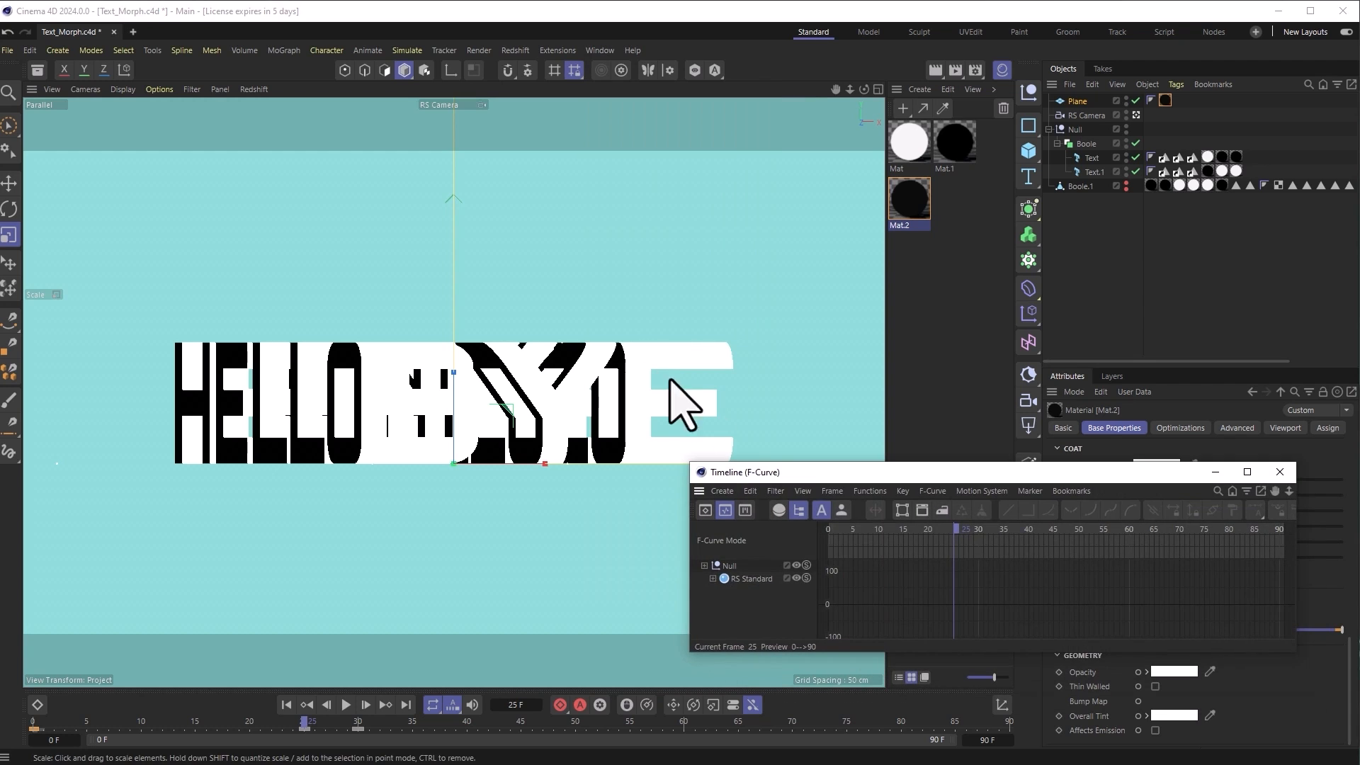
pyautogui.click(733, 579)
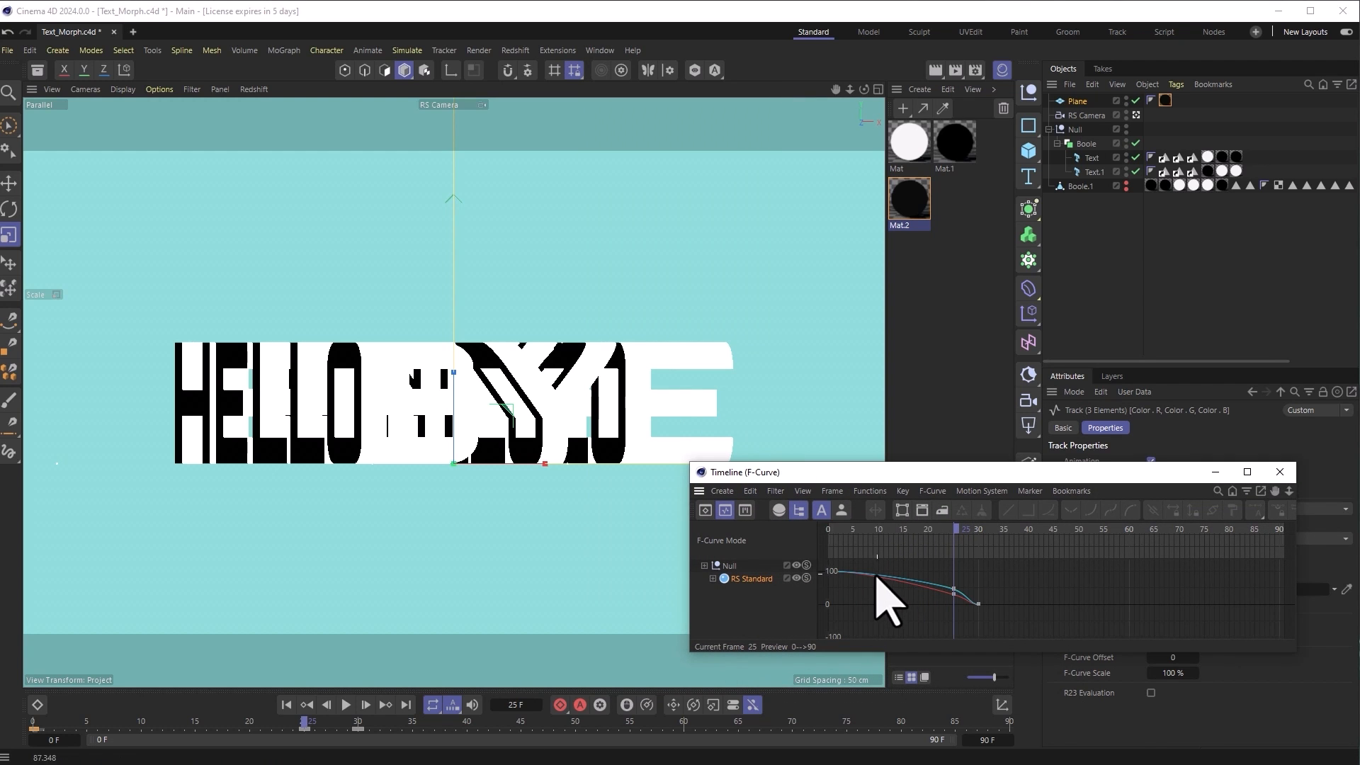
pyautogui.moveTo(857, 559); pyautogui.dragTo(795, 604)
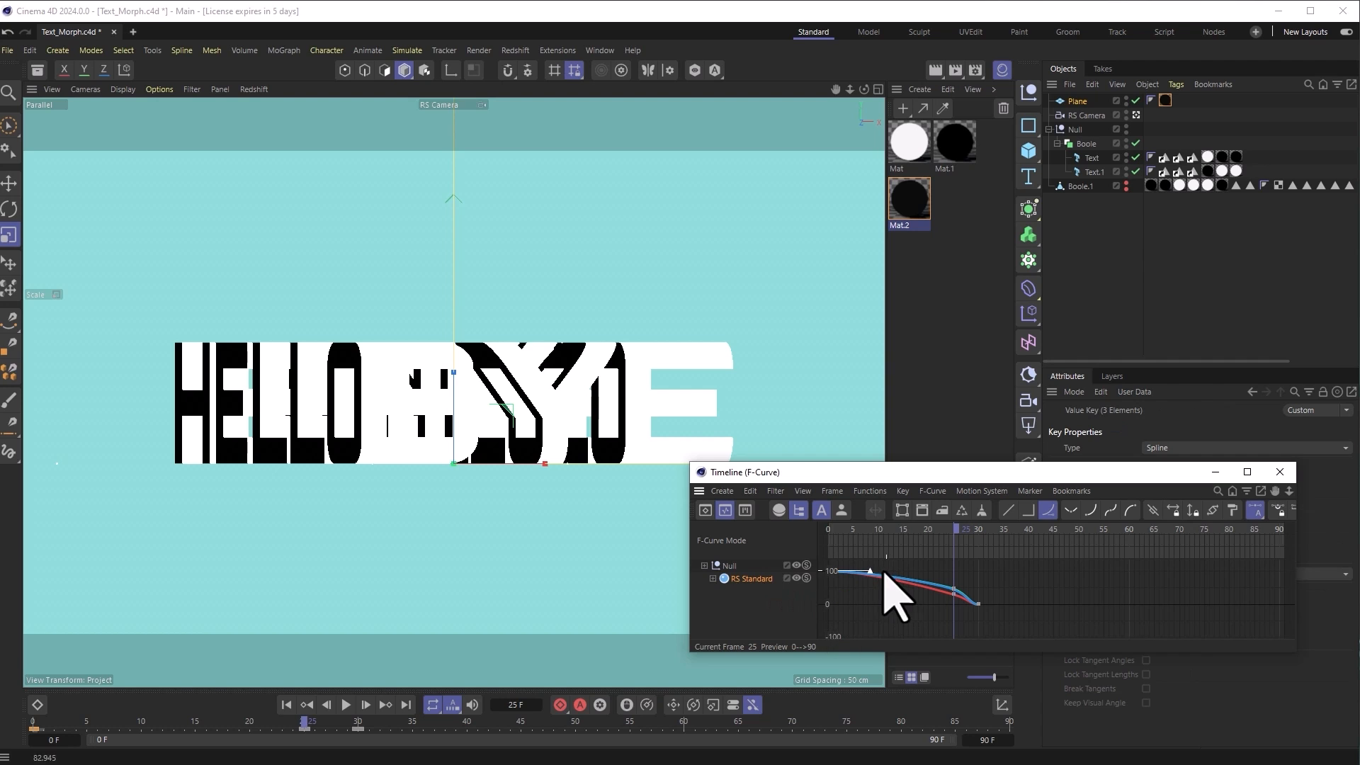
pyautogui.moveTo(870, 569); pyautogui.dragTo(935, 571)
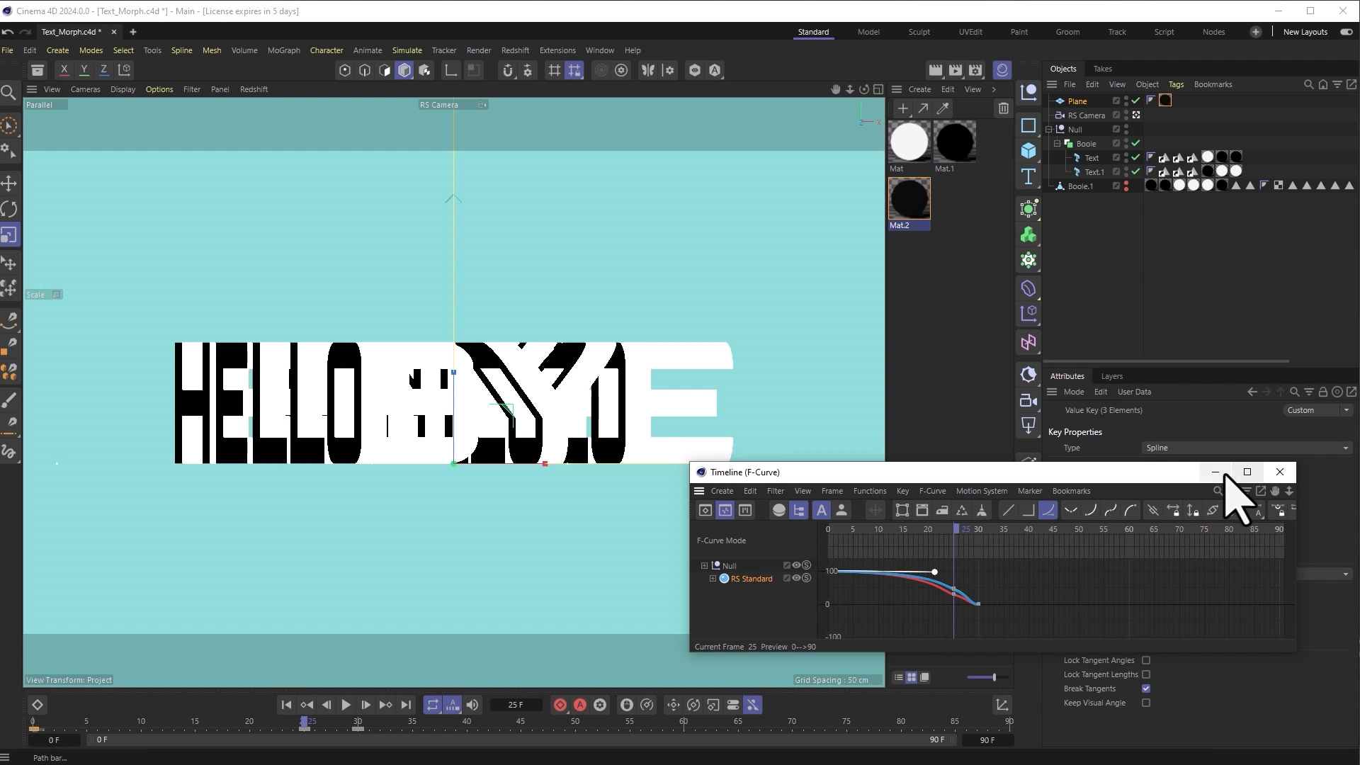
pyautogui.click(1279, 472)
# Step: Rewind and play the HELLO-to-BYE morph, then pause it
pyautogui.click(294, 705)
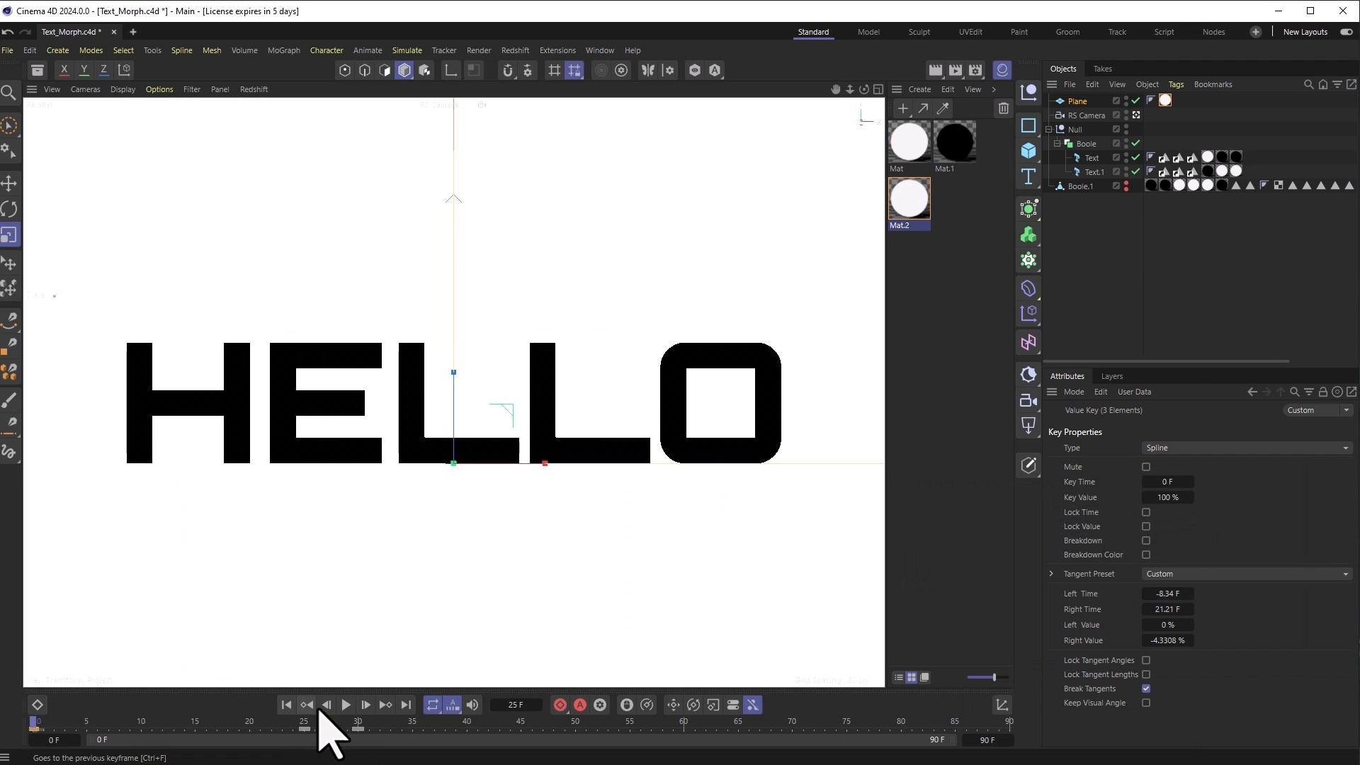
pyautogui.click(346, 706)
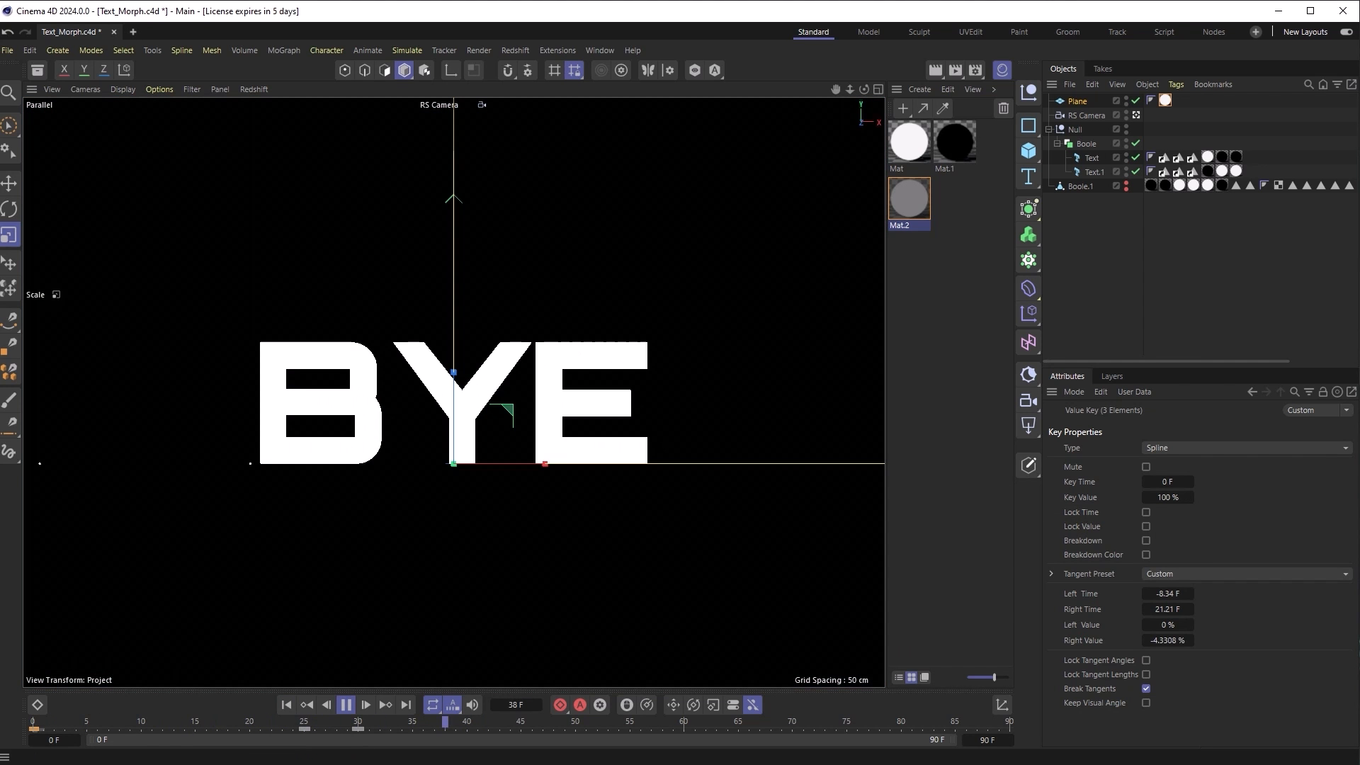
pyautogui.press('space')
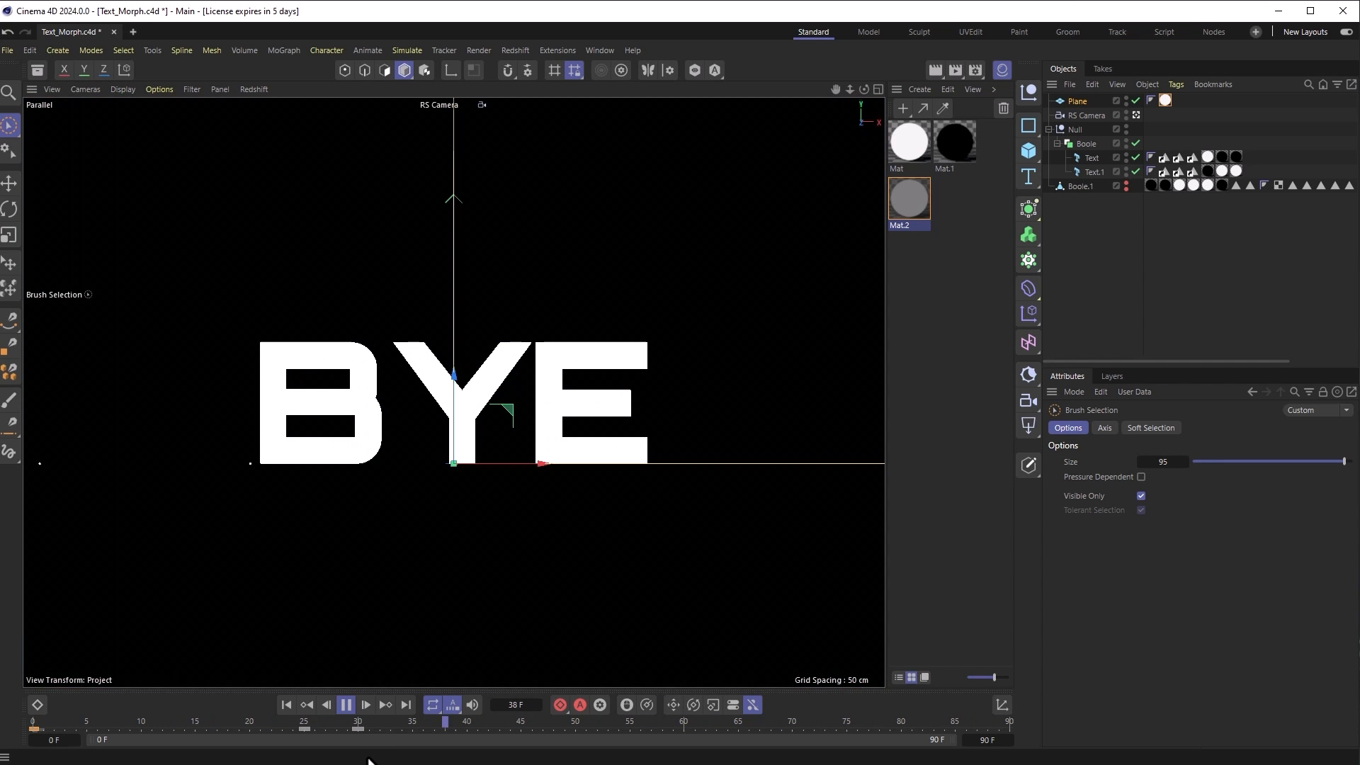
pyautogui.click(368, 758)
pyautogui.click(346, 704)
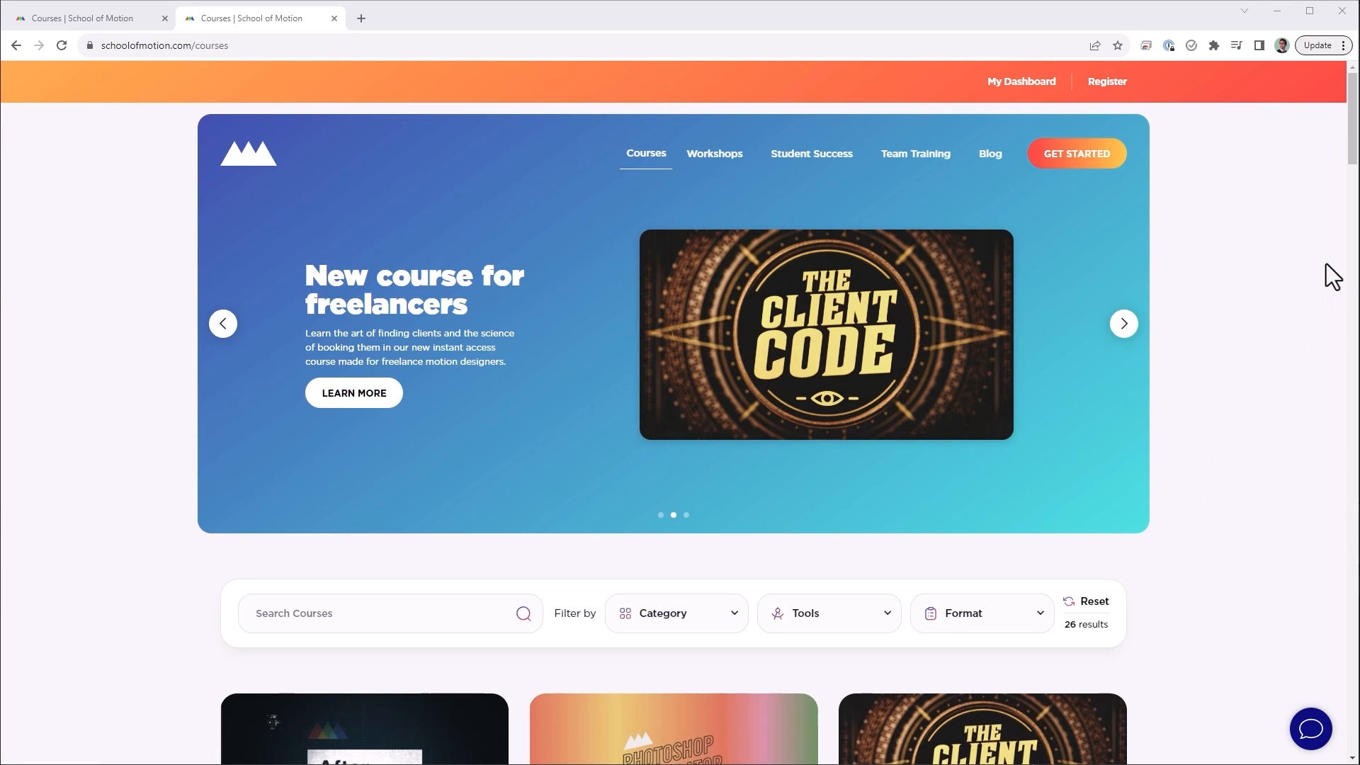
# Step: Scroll the schoolofmotion.com courses page down to the course cards
pyautogui.moveTo(1353, 170); pyautogui.dragTo(1349, 281)
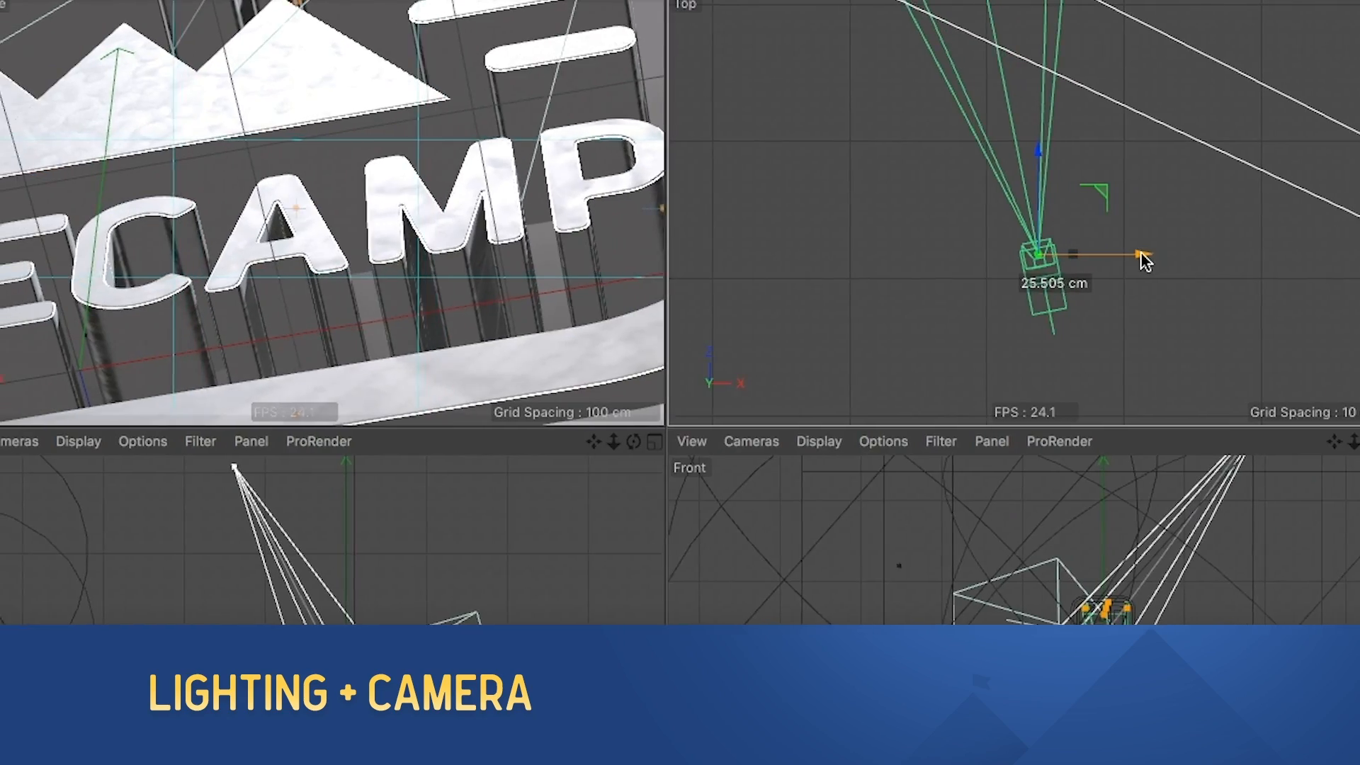
# Step: Play the Cinema 4D Basecamp promo clips through to the SOM_Logo.ai artwork in Illustrator
pyautogui.moveTo(1146, 261); pyautogui.dragTo(1154, 257)
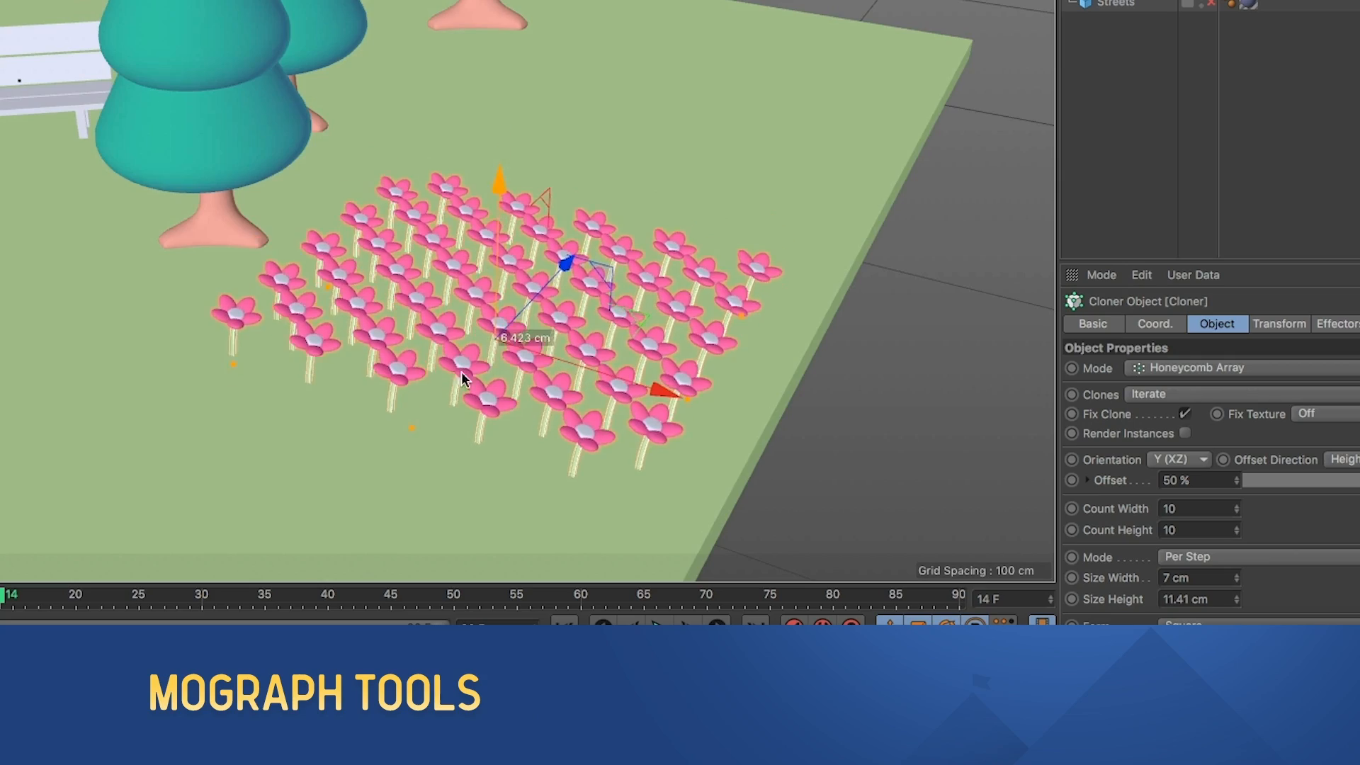
pyautogui.moveTo(461, 371); pyautogui.dragTo(369, 459)
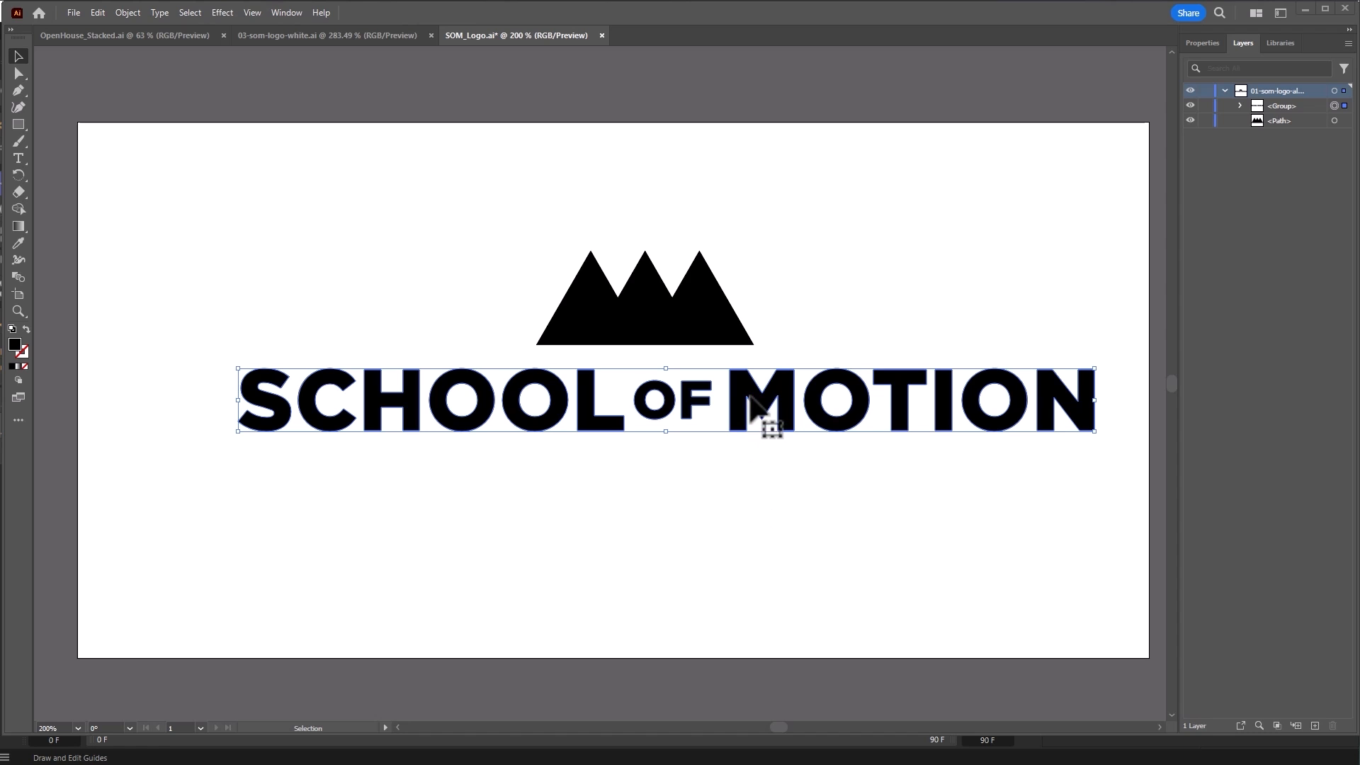
# Step: Show the Align panel and centre the SCHOOL OF MOTION text on the artboard
pyautogui.click(290, 13)
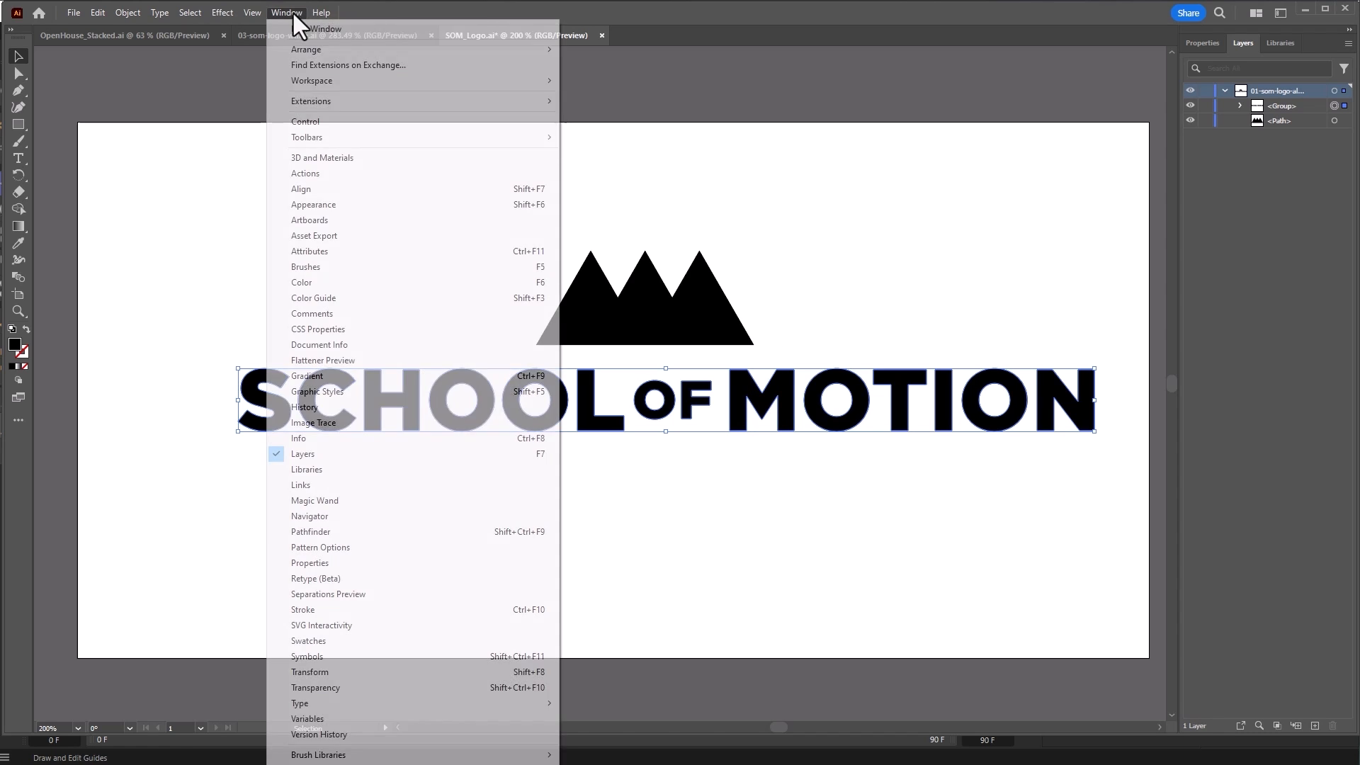
pyautogui.click(461, 192)
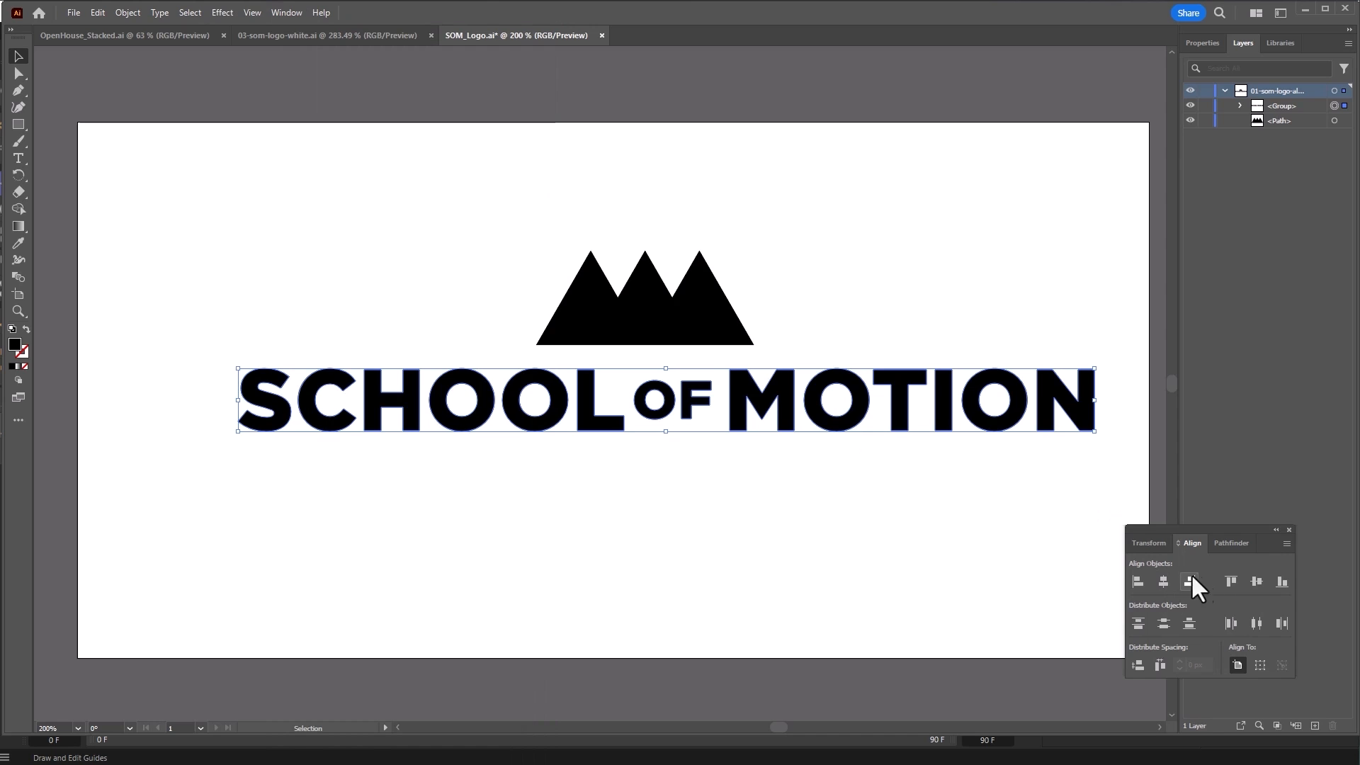
pyautogui.click(1163, 581)
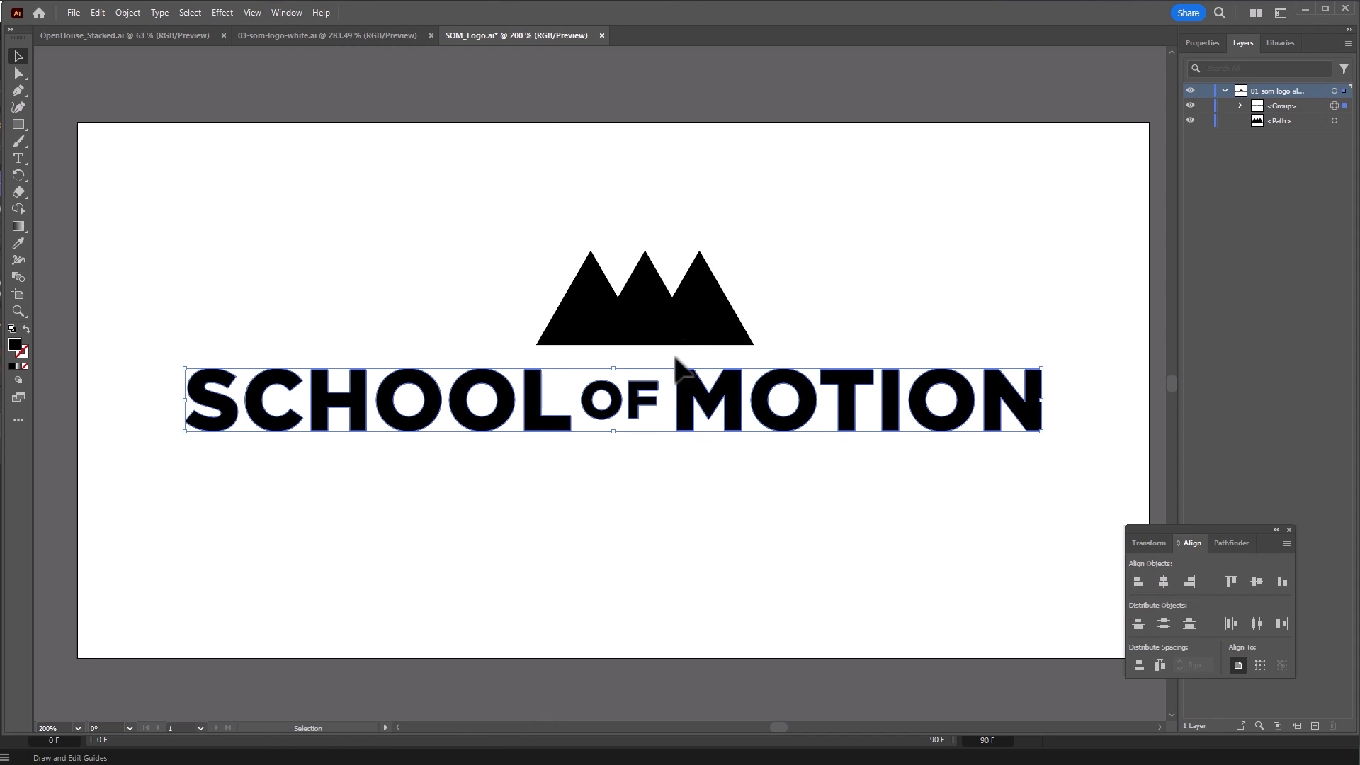
# Step: Move the mountain shape over OF, shrink it proportionally, and centre it horizontally
pyautogui.moveTo(675, 320); pyautogui.dragTo(660, 407)
pyautogui.scroll(2, 507, 476)
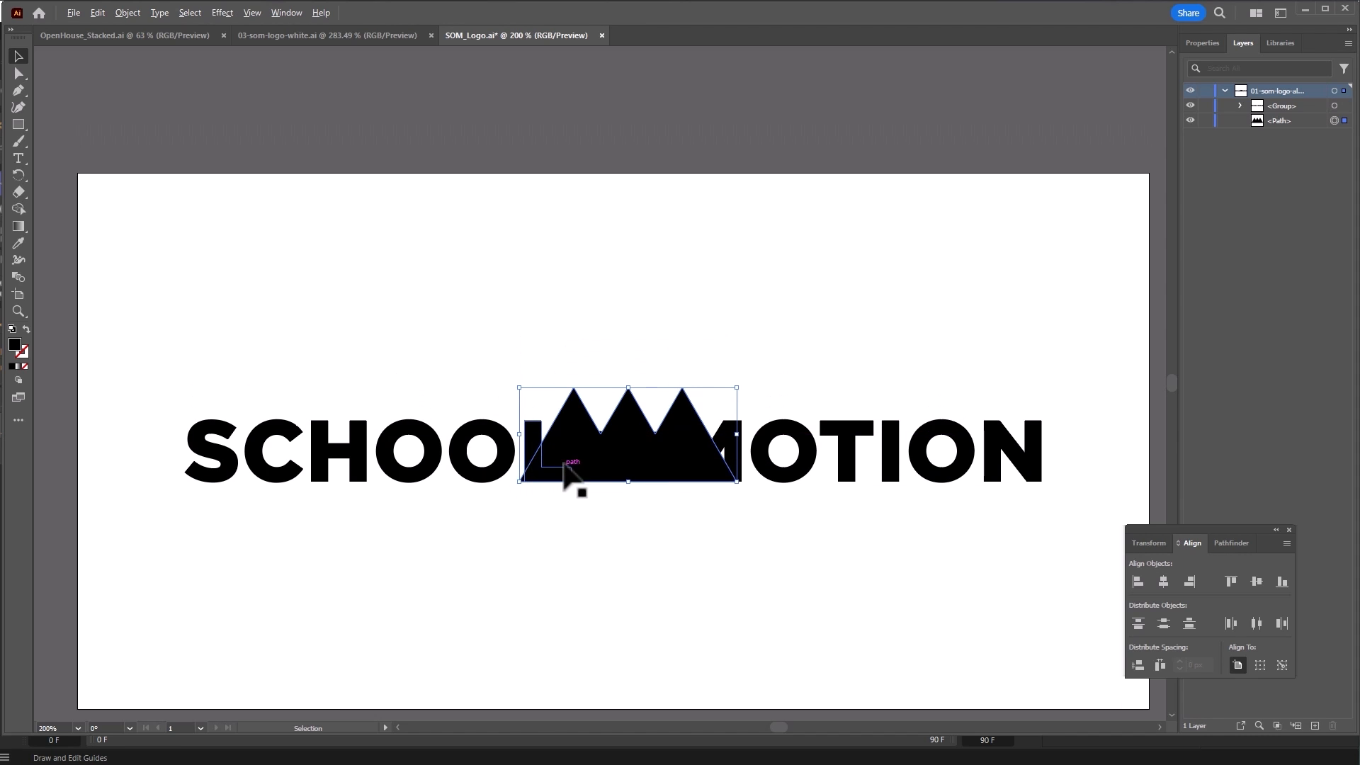
pyautogui.hotkey('ctrl', '=')
pyautogui.keyDown('alt'); pyautogui.scroll(1, 566, 459); pyautogui.keyUp('alt')
pyautogui.moveTo(567, 478); pyautogui.dragTo(429, 486)
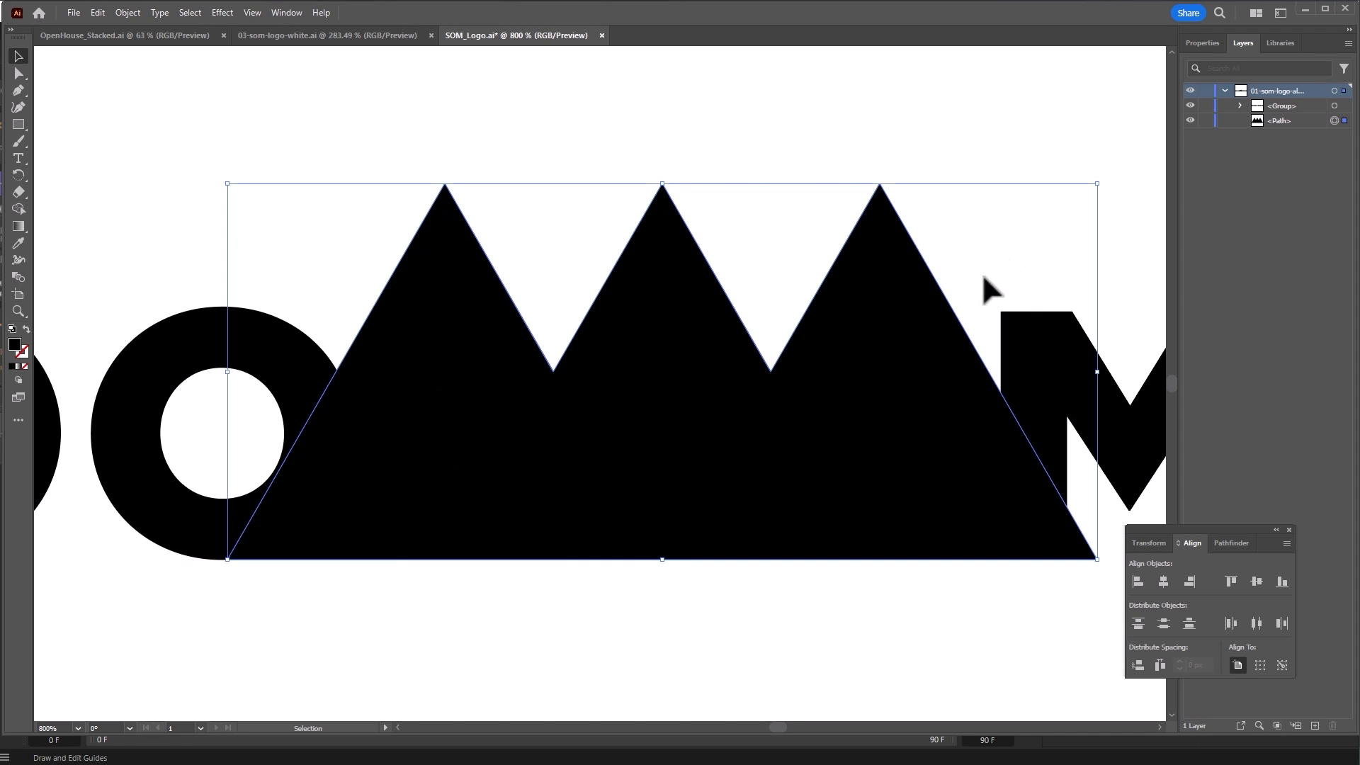
pyautogui.keyDown('shift'); pyautogui.moveTo(1100, 188); pyautogui.dragTo(1005, 309); pyautogui.keyUp('shift')
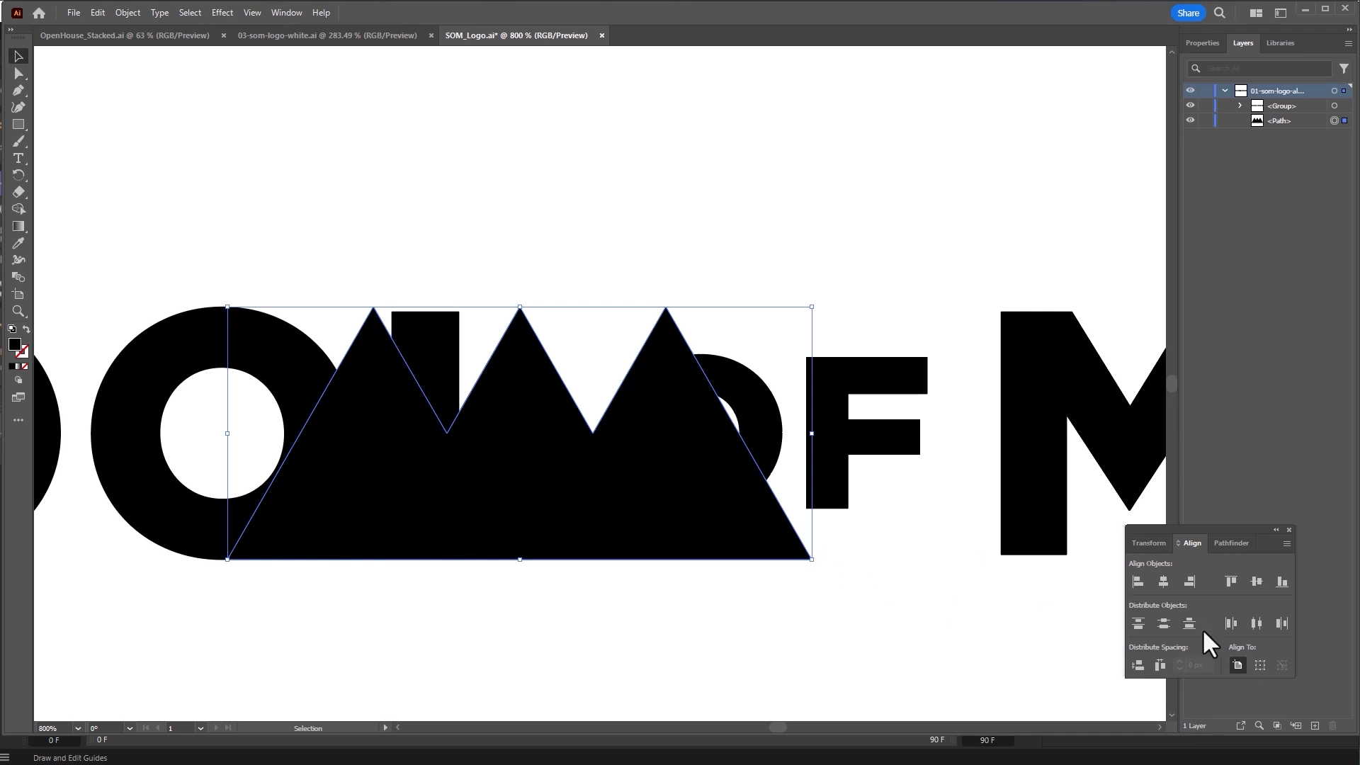
pyautogui.click(1163, 582)
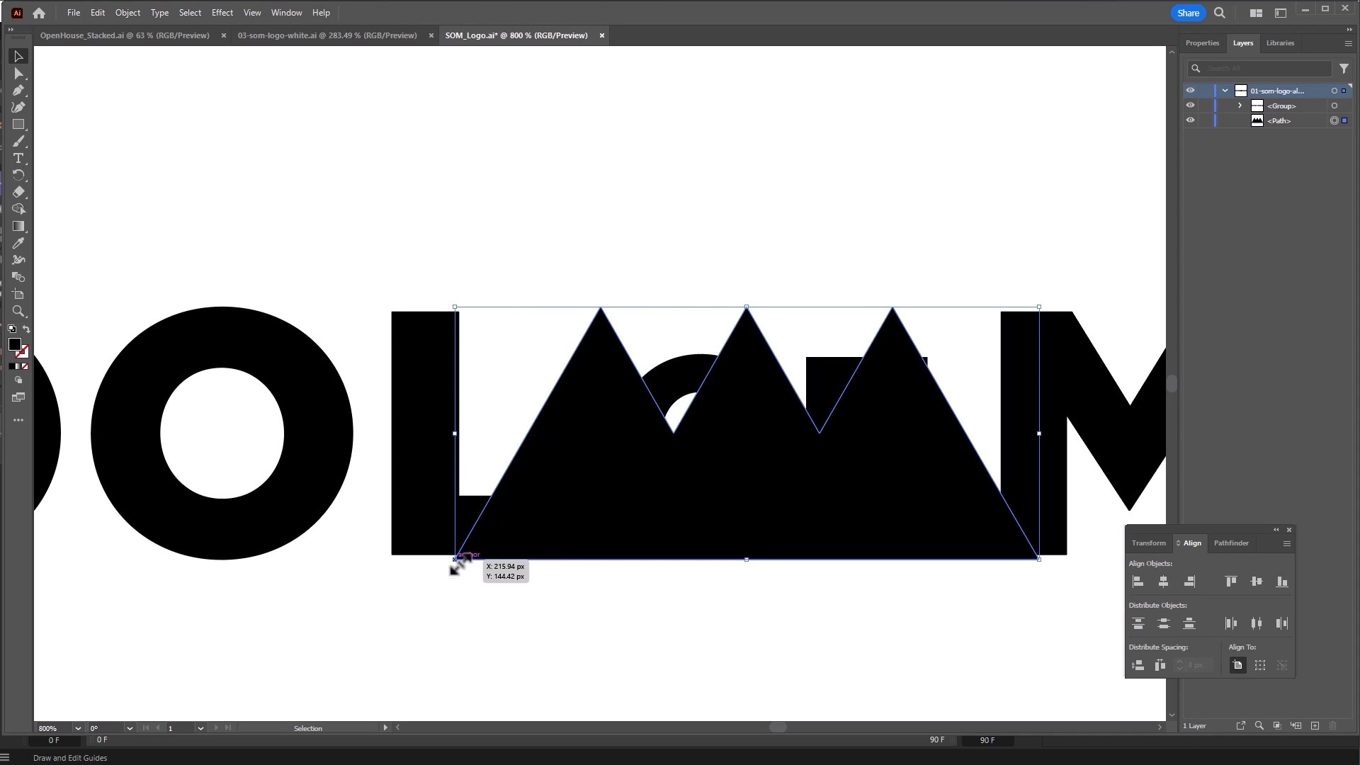
# Step: Save SOM_Logo.ai
pyautogui.keyDown('alt'); pyautogui.scroll(5, 452, 566); pyautogui.keyUp('alt')
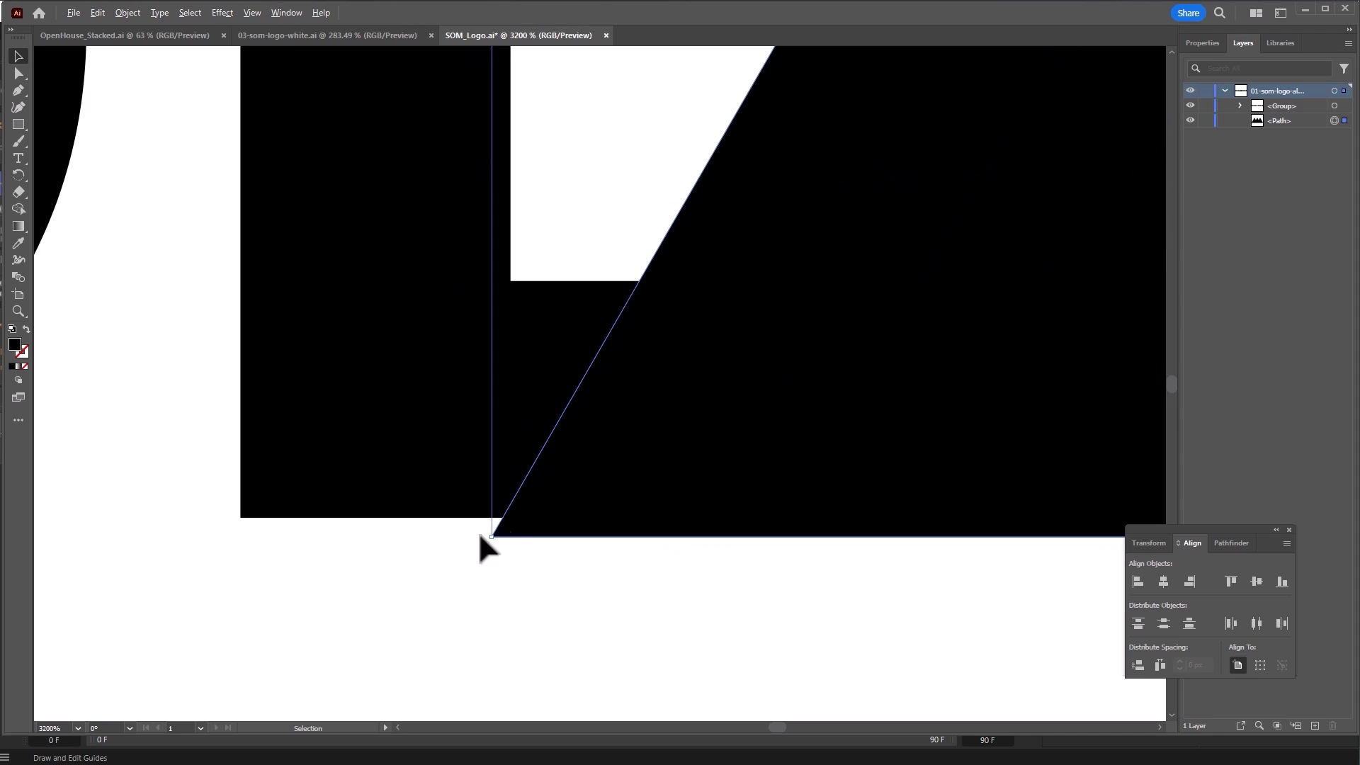
pyautogui.keyDown('alt'); pyautogui.scroll(-3, 579, 481); pyautogui.keyUp('alt')
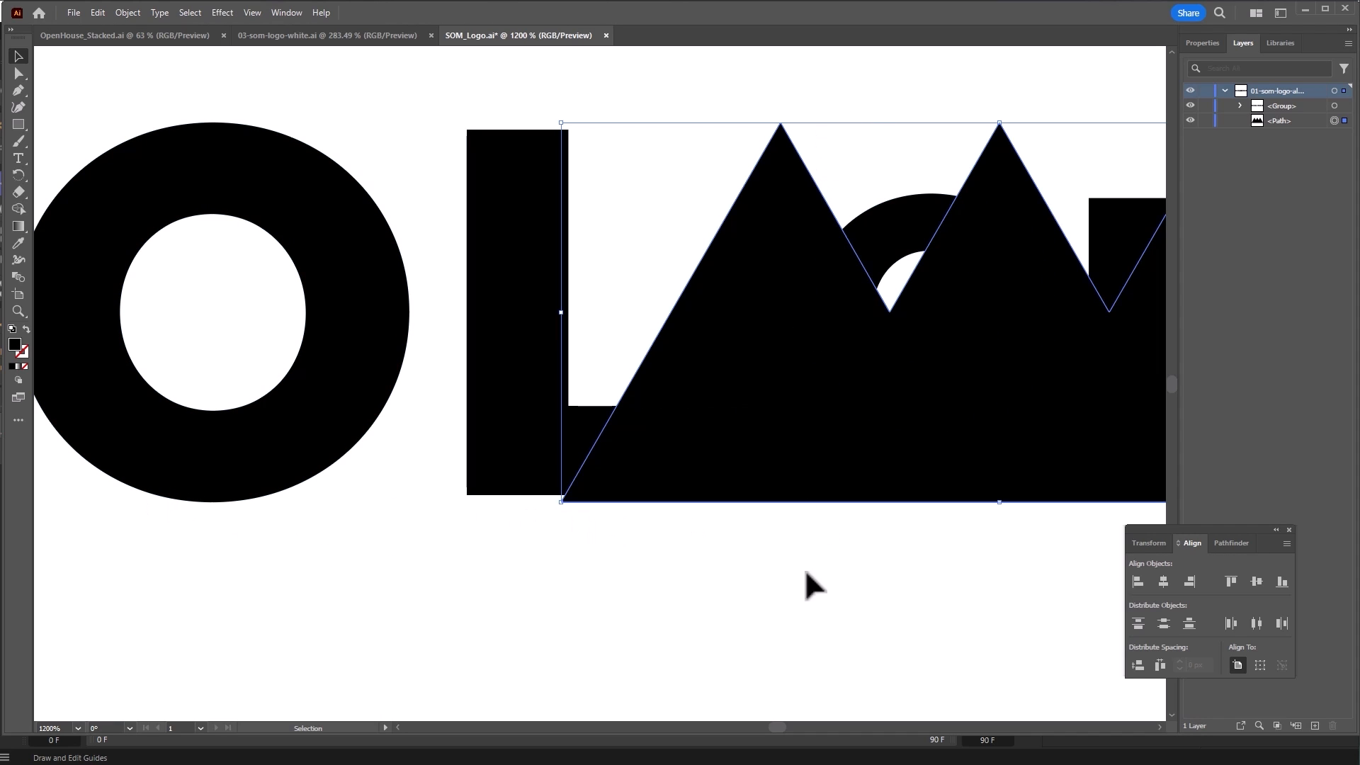
pyautogui.click(74, 13)
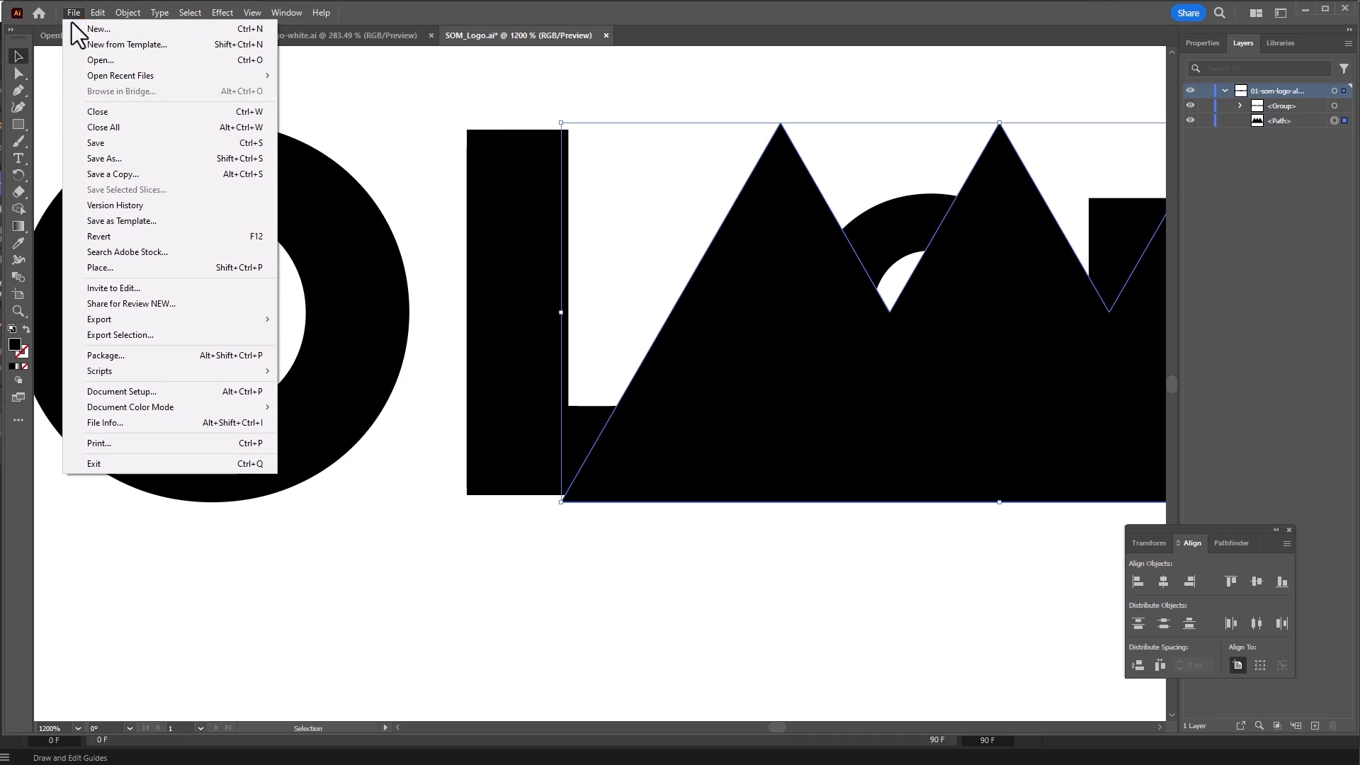
pyautogui.click(96, 142)
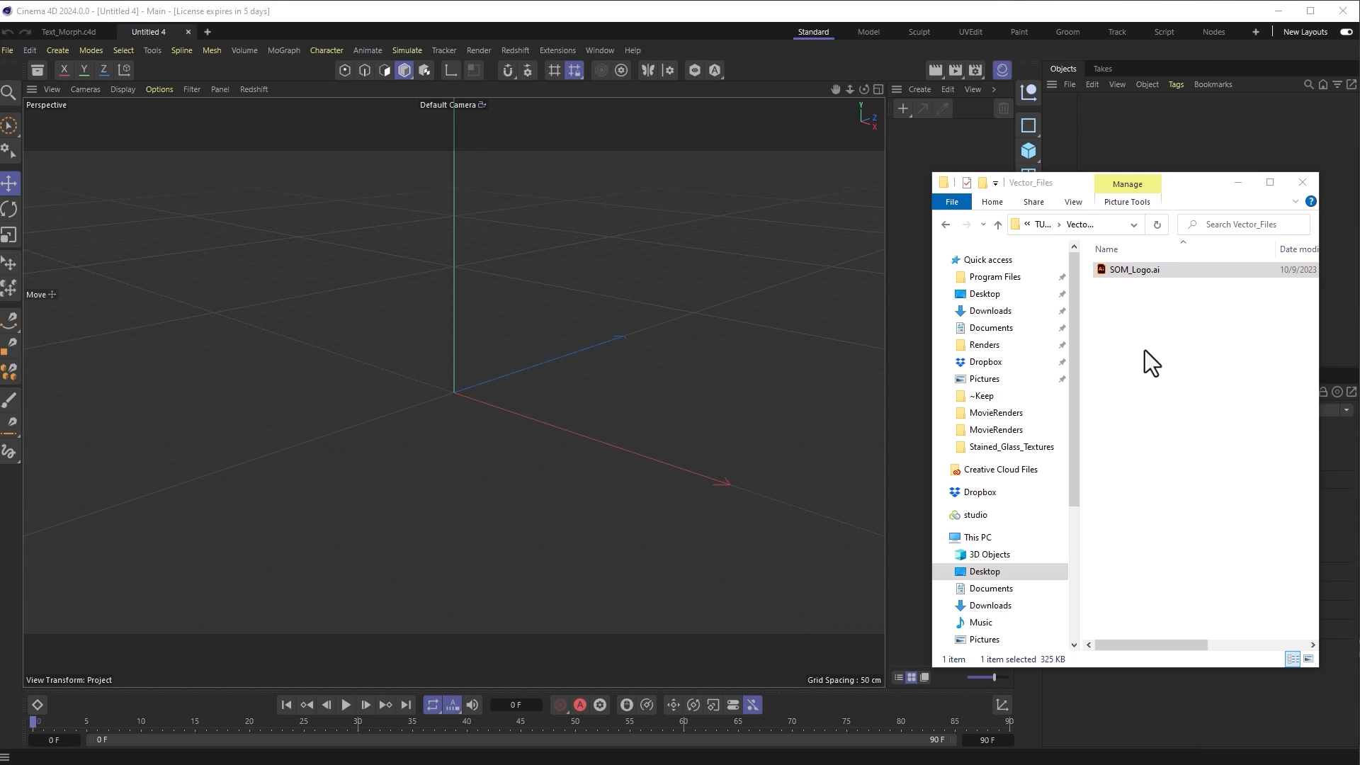
# Step: Import SOM_Logo.ai into Cinema 4D at 100 Centimeters scale
pyautogui.moveTo(1102, 271); pyautogui.dragTo(457, 360)
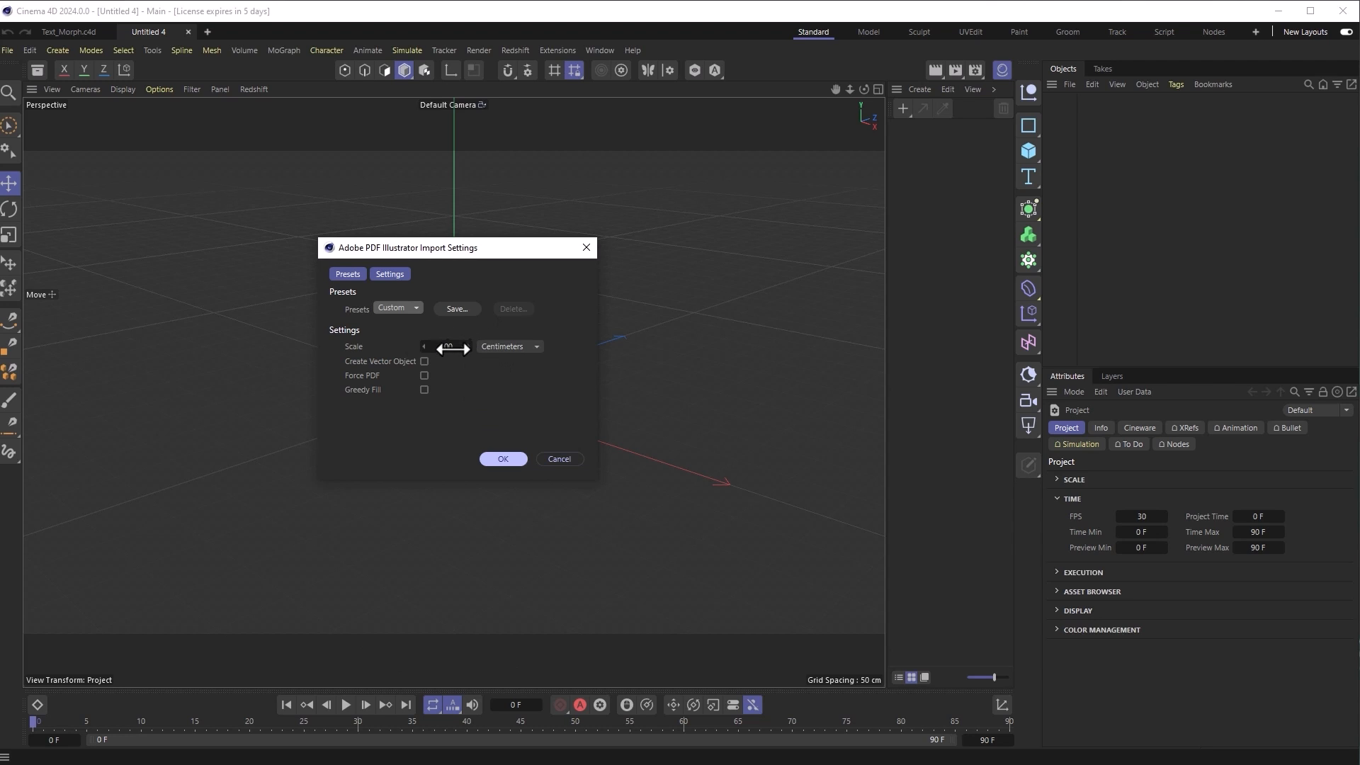
pyautogui.doubleClick(445, 346)
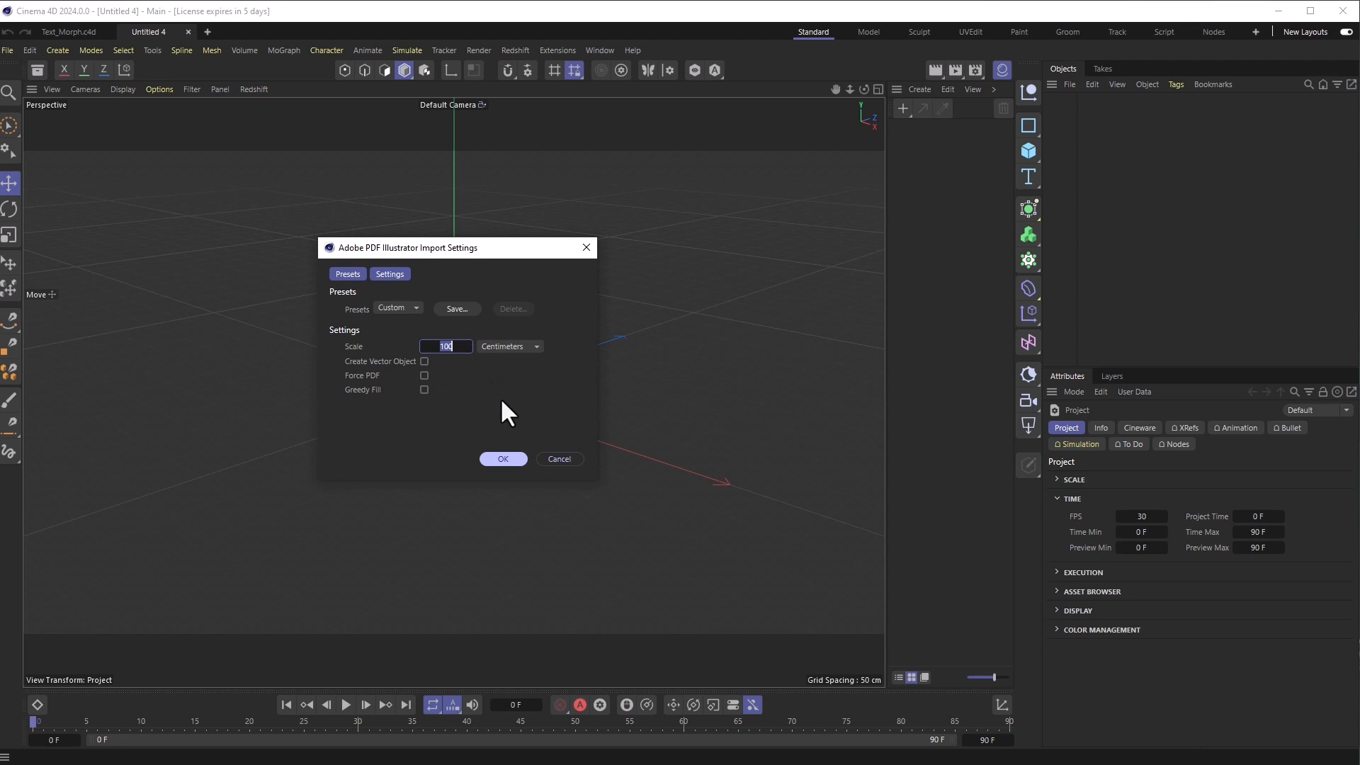
pyautogui.click(500, 459)
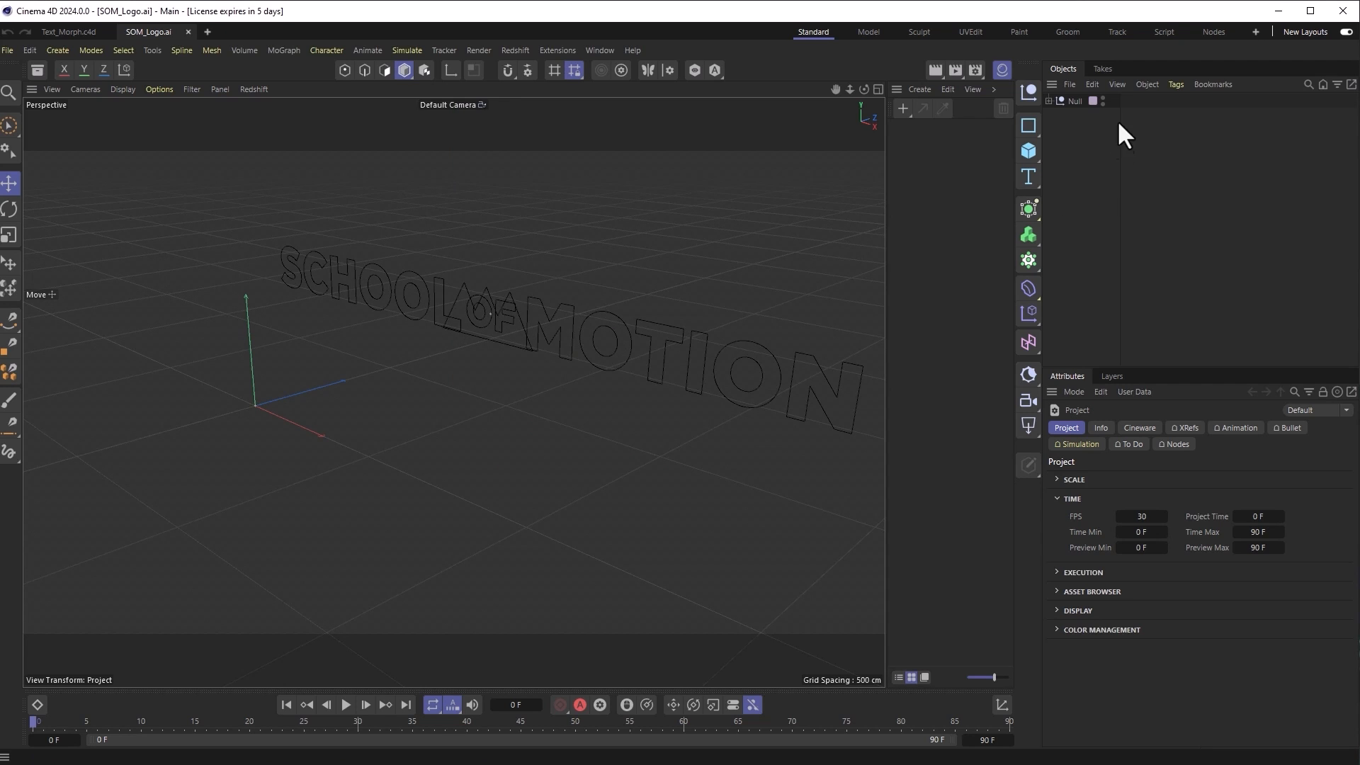
# Step: Move the mountain spline to the top level and place it inside a new Extrude
pyautogui.click(514, 346)
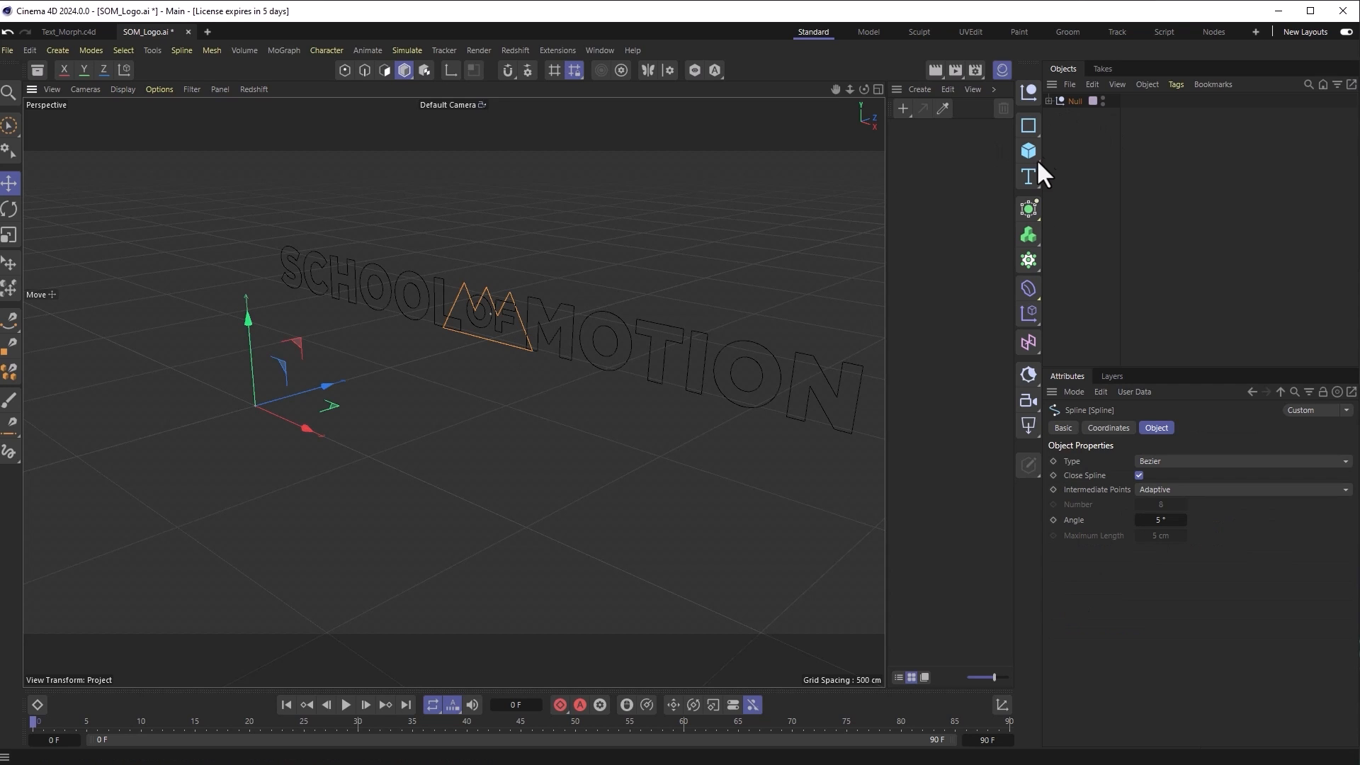
pyautogui.click(1050, 100)
pyautogui.click(1057, 114)
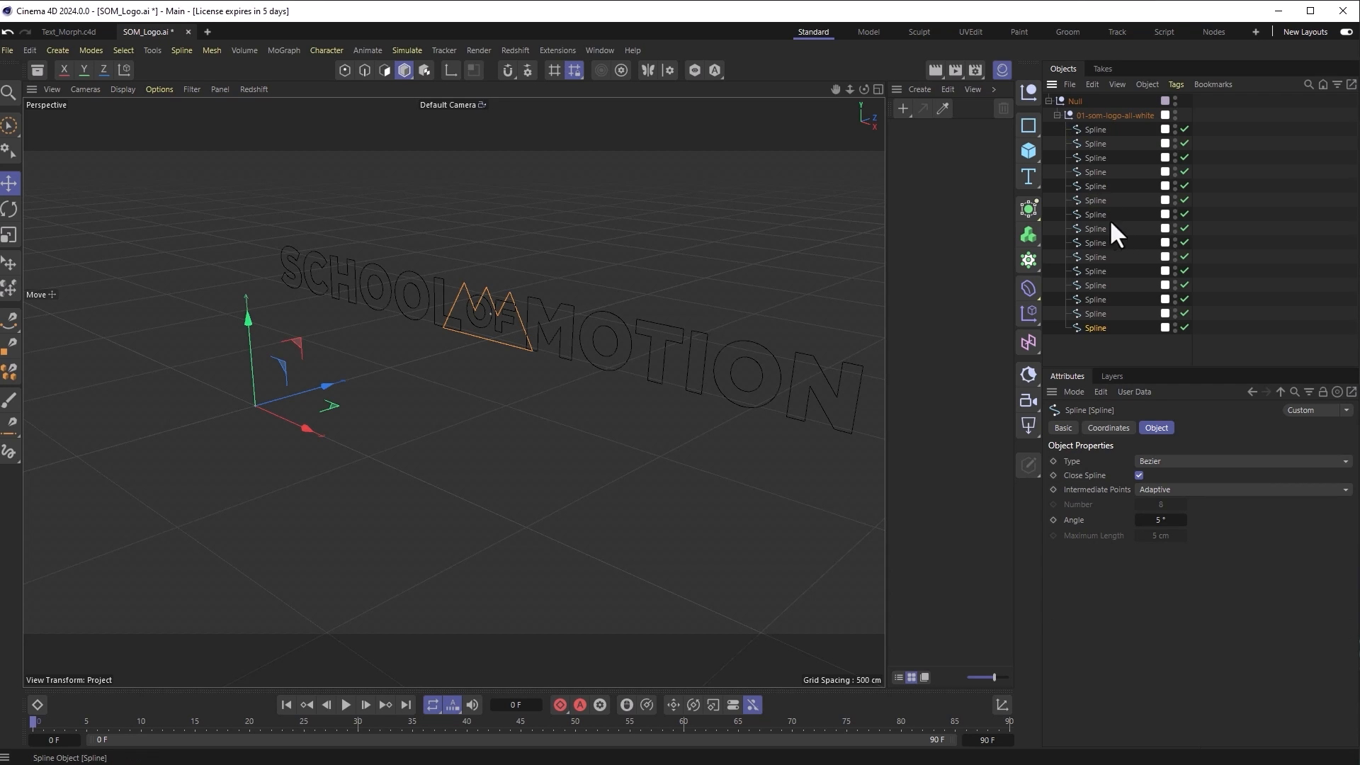
pyautogui.moveTo(1095, 326); pyautogui.dragTo(1085, 98)
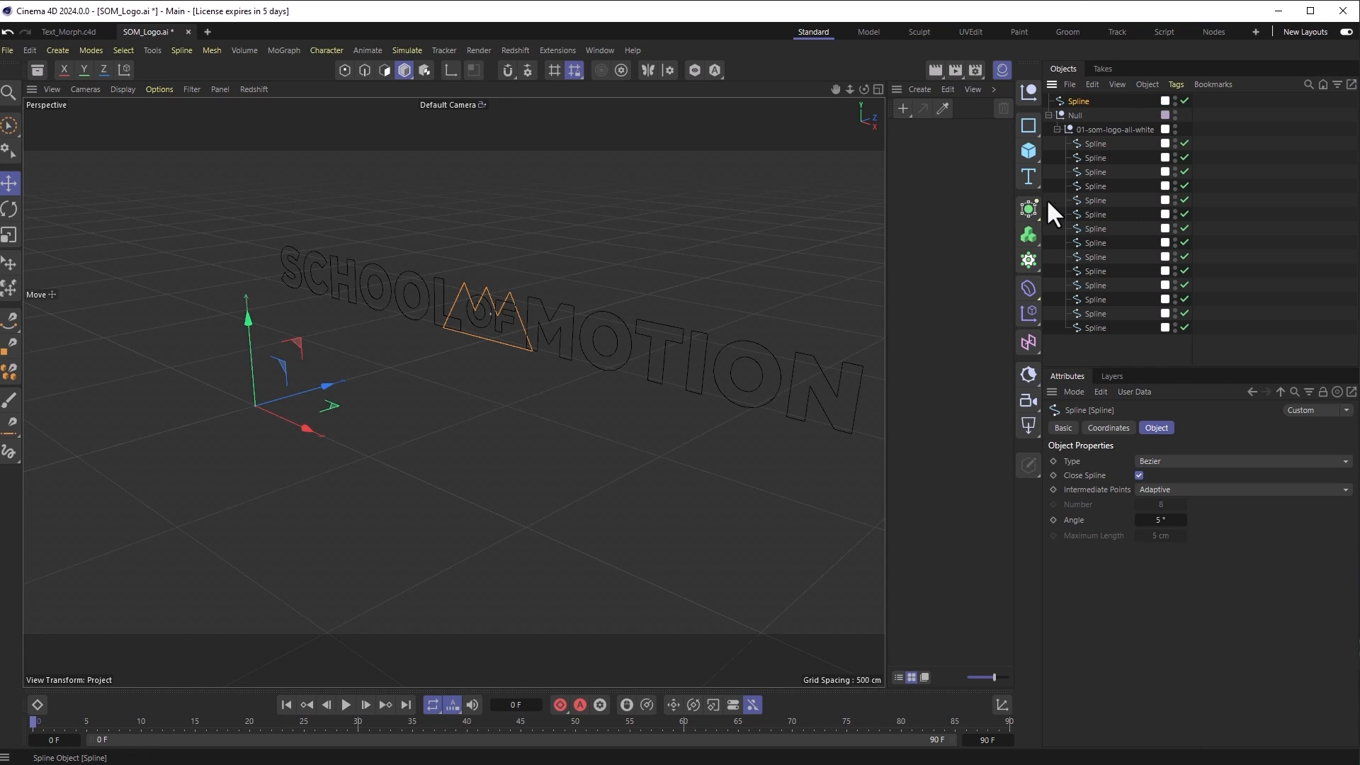
pyautogui.click(1028, 210)
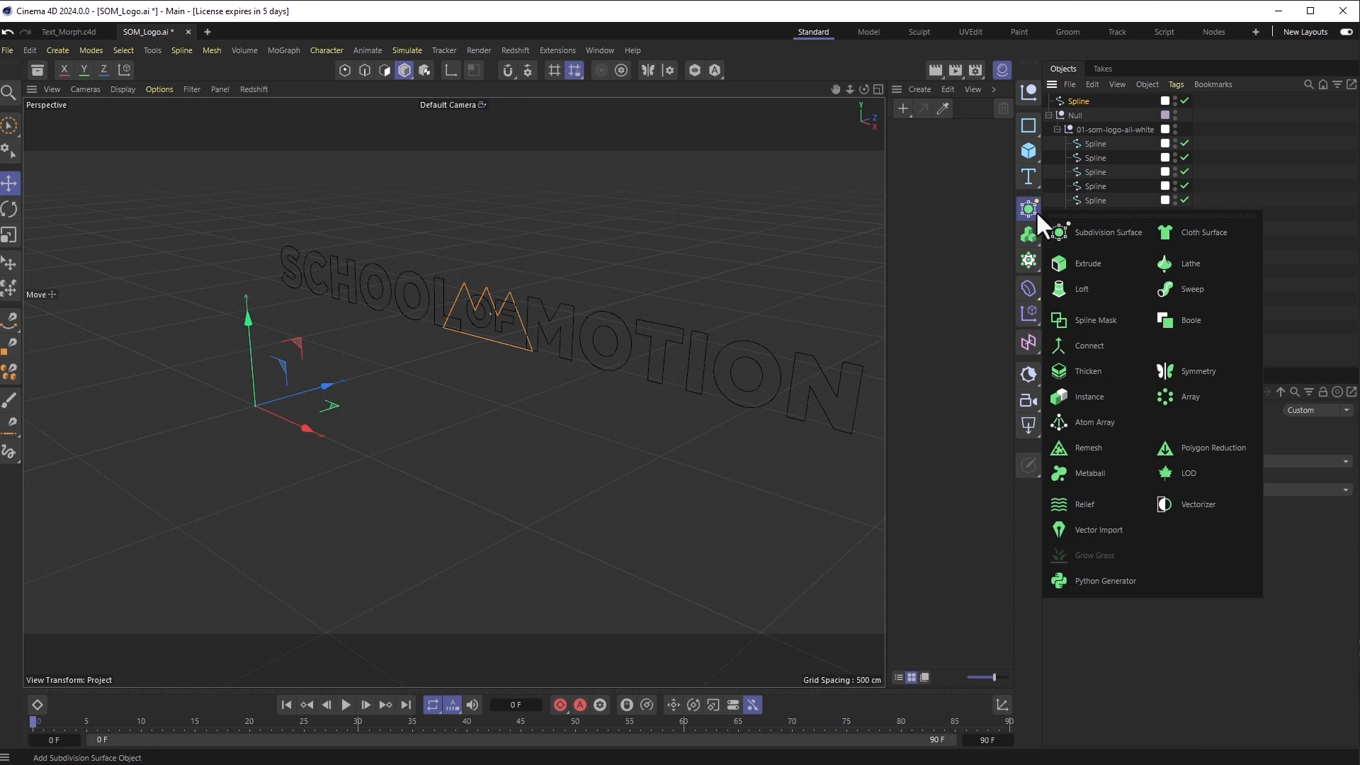
pyautogui.click(1083, 258)
pyautogui.moveTo(1081, 116); pyautogui.dragTo(1081, 96)
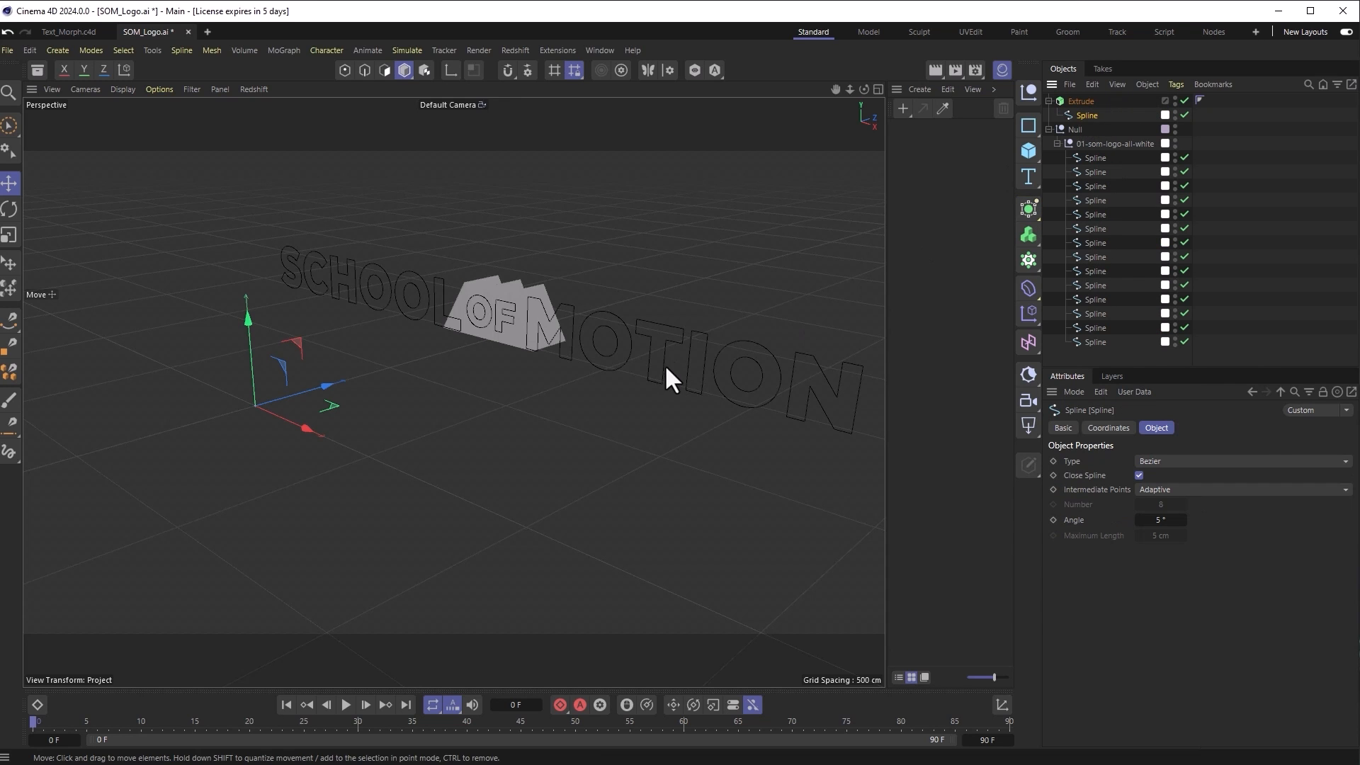
# Step: Add a second Extrude and put the 01-som-logo-all-white group inside Extrude.1
pyautogui.click(1094, 157)
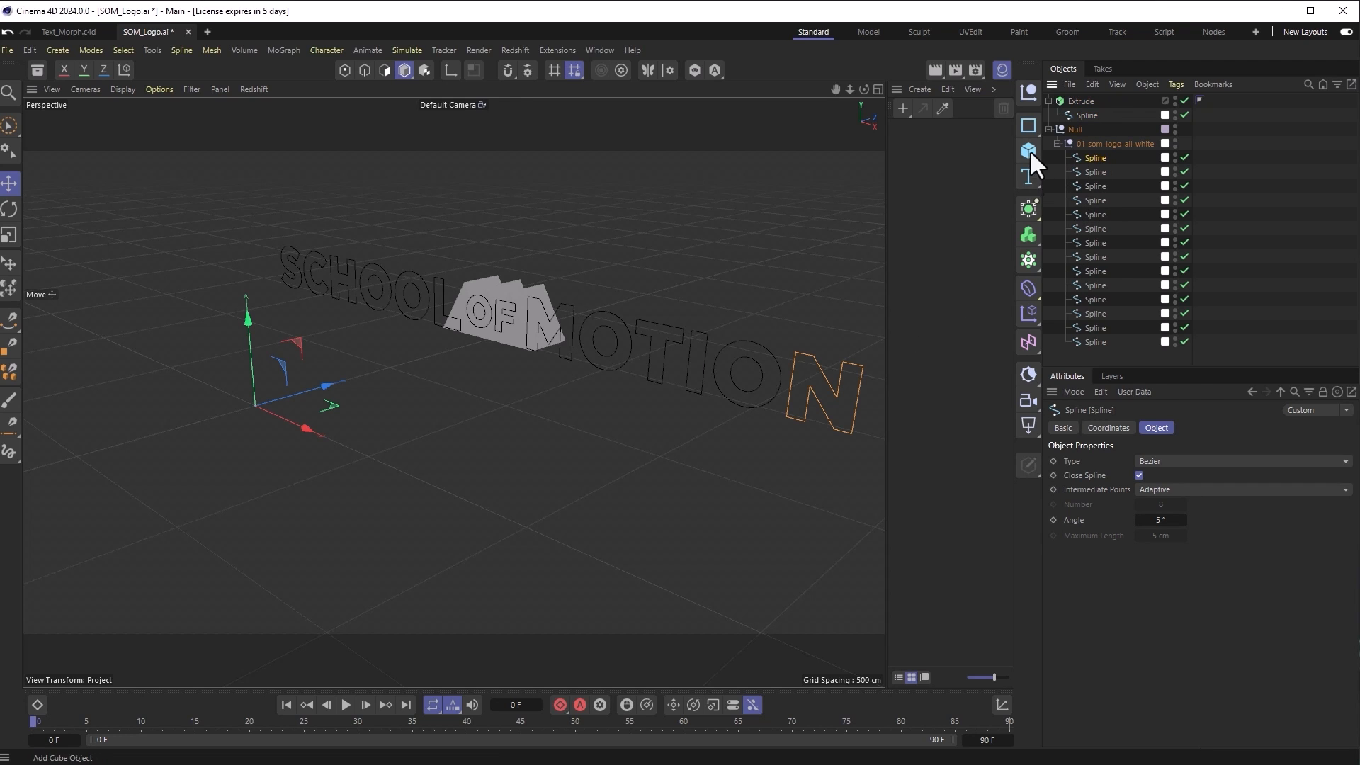
pyautogui.moveTo(1027, 210); pyautogui.dragTo(1076, 263)
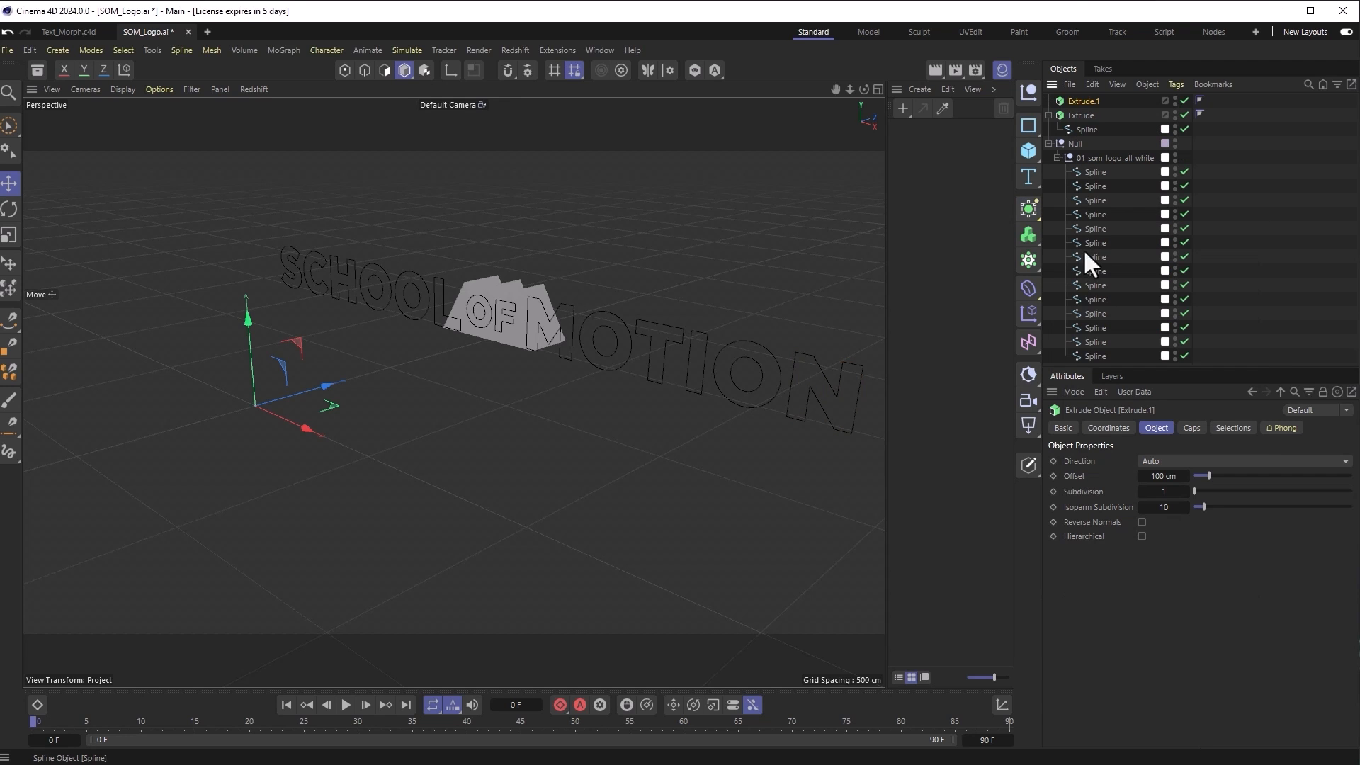
pyautogui.click(1095, 172)
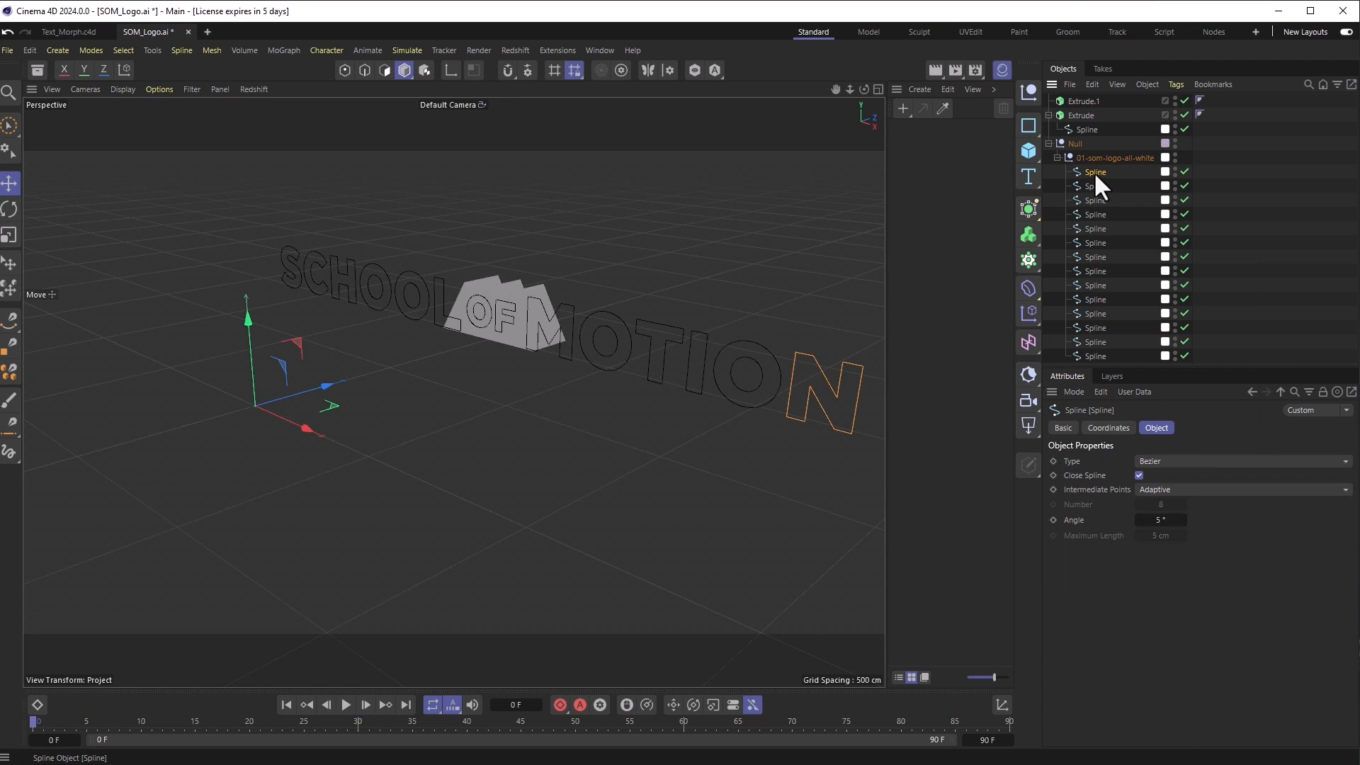
pyautogui.keyDown('shift'); pyautogui.click(1101, 354); pyautogui.keyUp('shift')
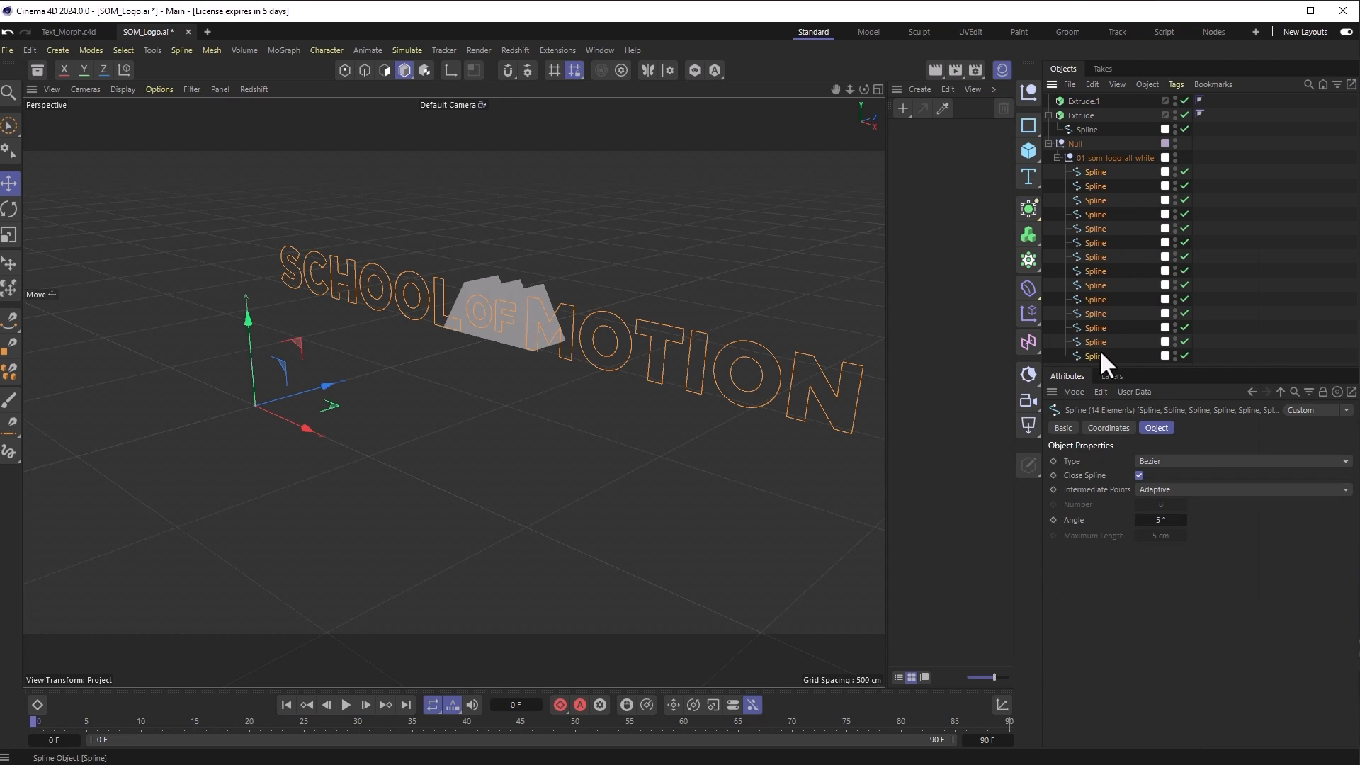
pyautogui.click(1095, 159)
pyautogui.moveTo(1094, 159); pyautogui.dragTo(1078, 96)
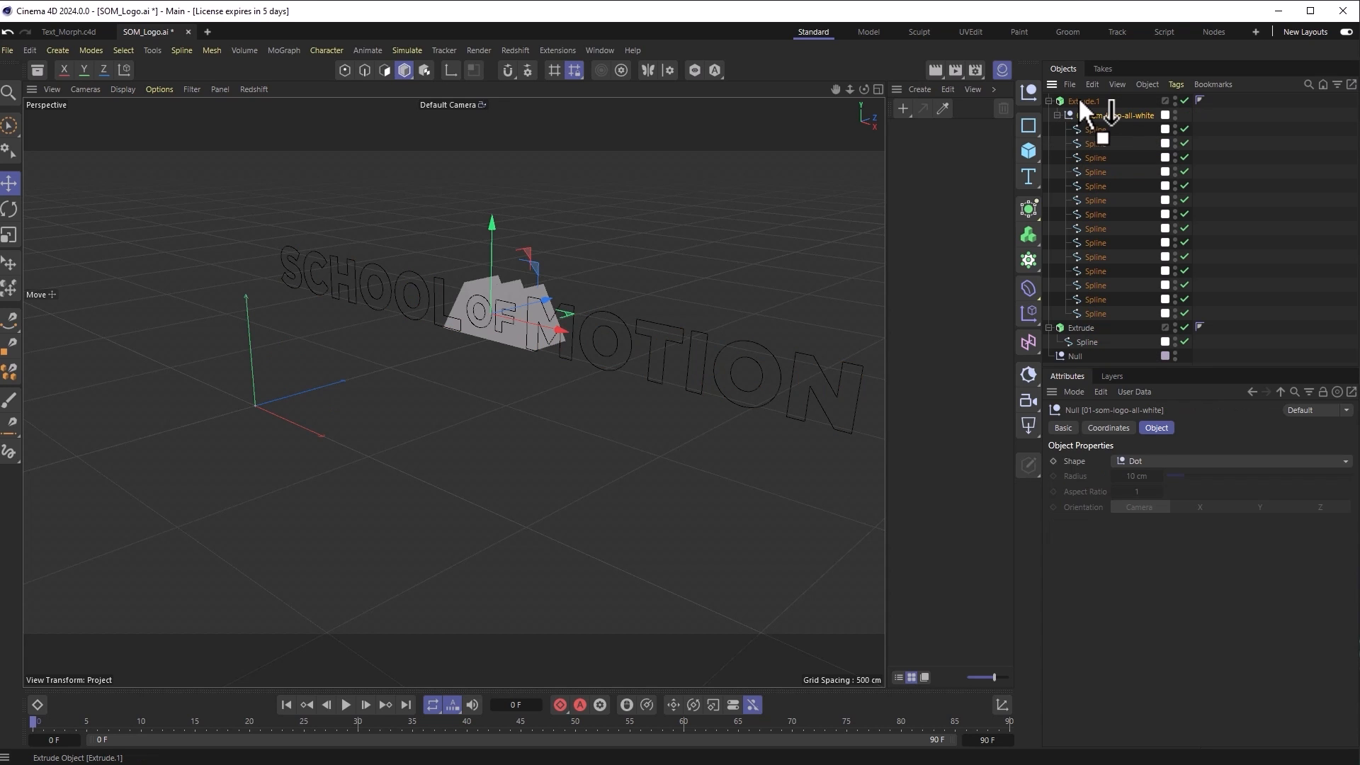
pyautogui.click(1078, 102)
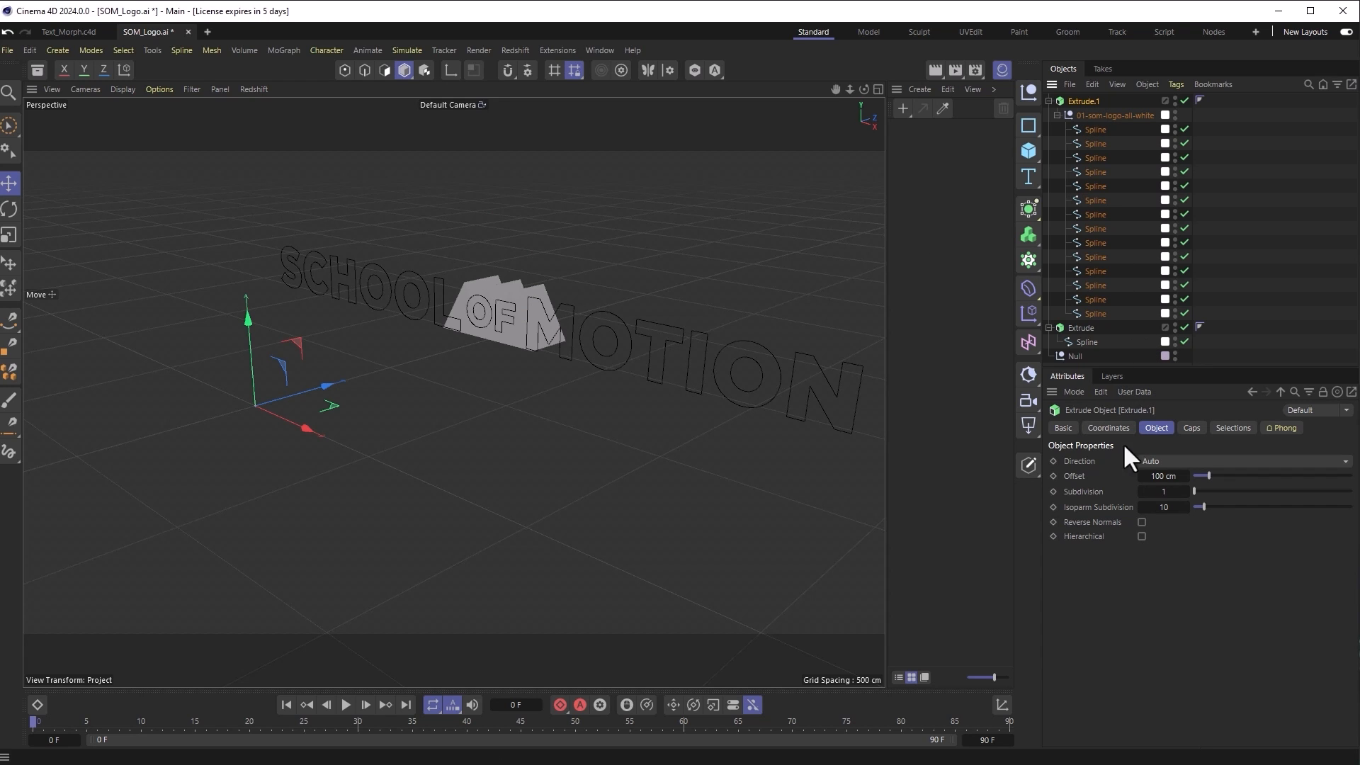
# Step: Enable Hierarchical on Extrude.1 and switch the viewport to four views
pyautogui.click(1142, 536)
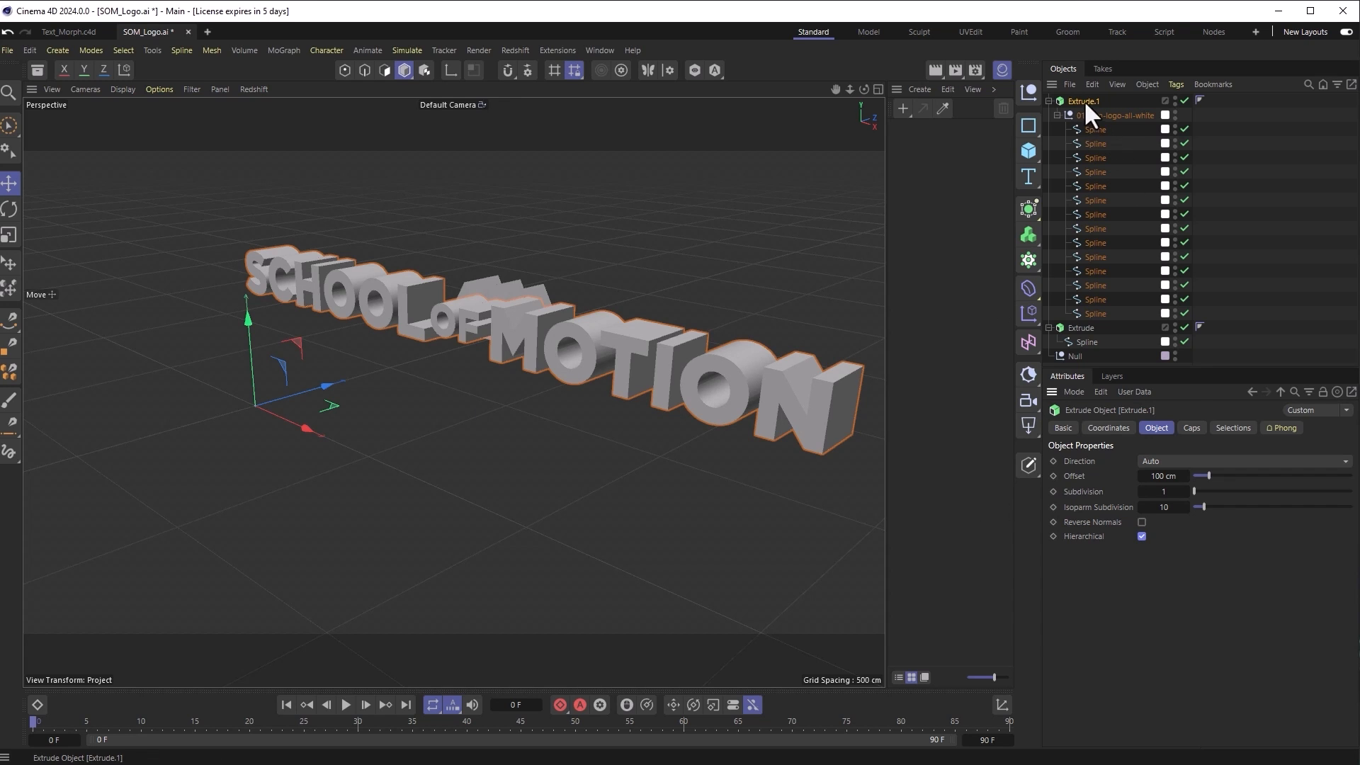
pyautogui.middleClick(564, 478)
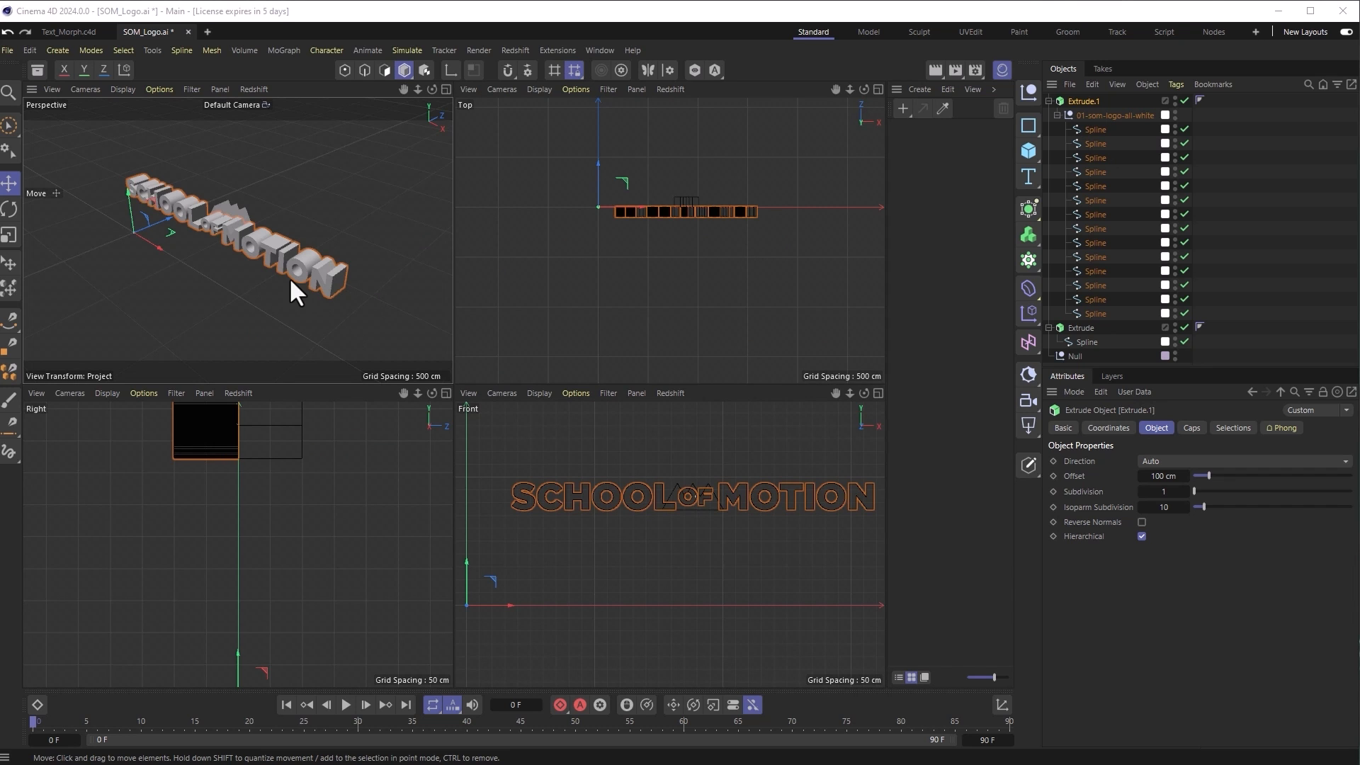
# Step: Rotate the wordmark 90°, reposition it, and set Extrude.1 Offset to 1000 cm
pyautogui.click(9, 210)
pyautogui.moveTo(124, 245); pyautogui.dragTo(164, 232)
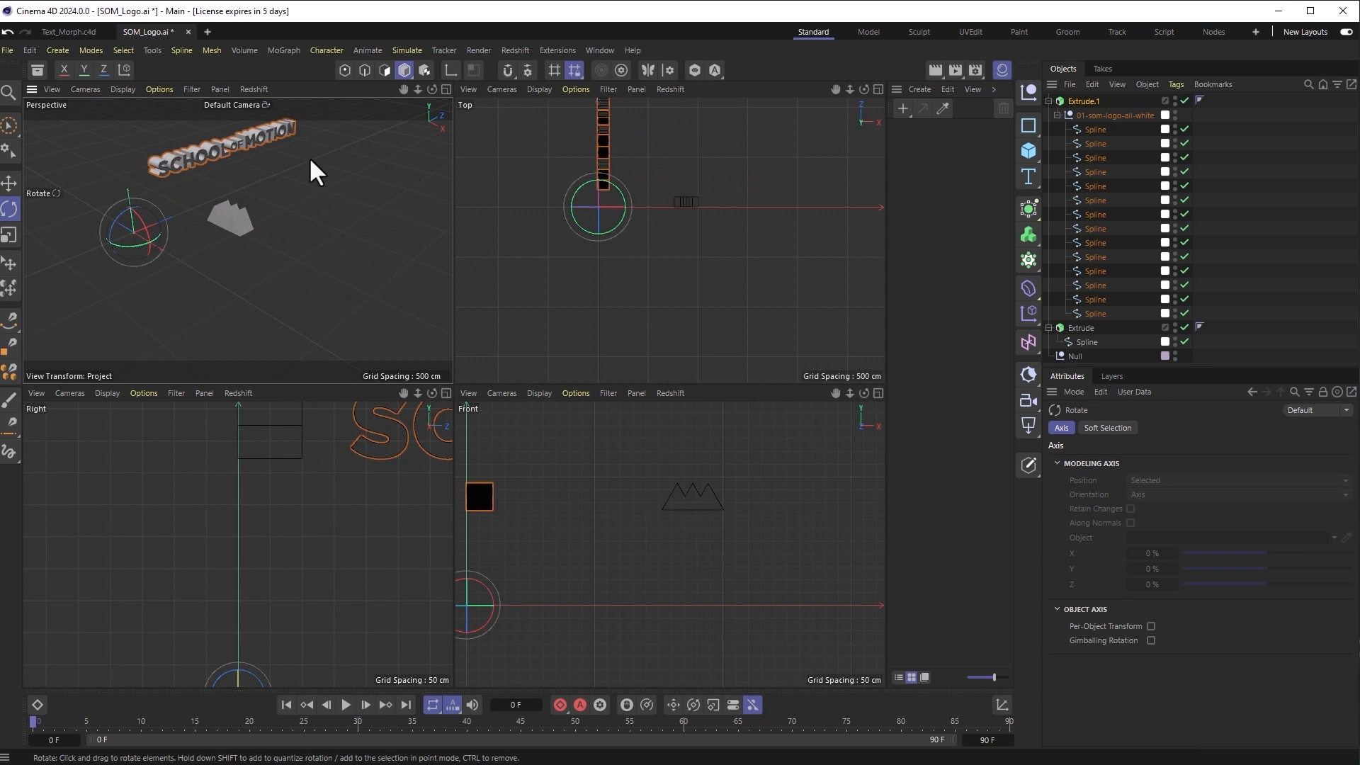
pyautogui.click(17, 187)
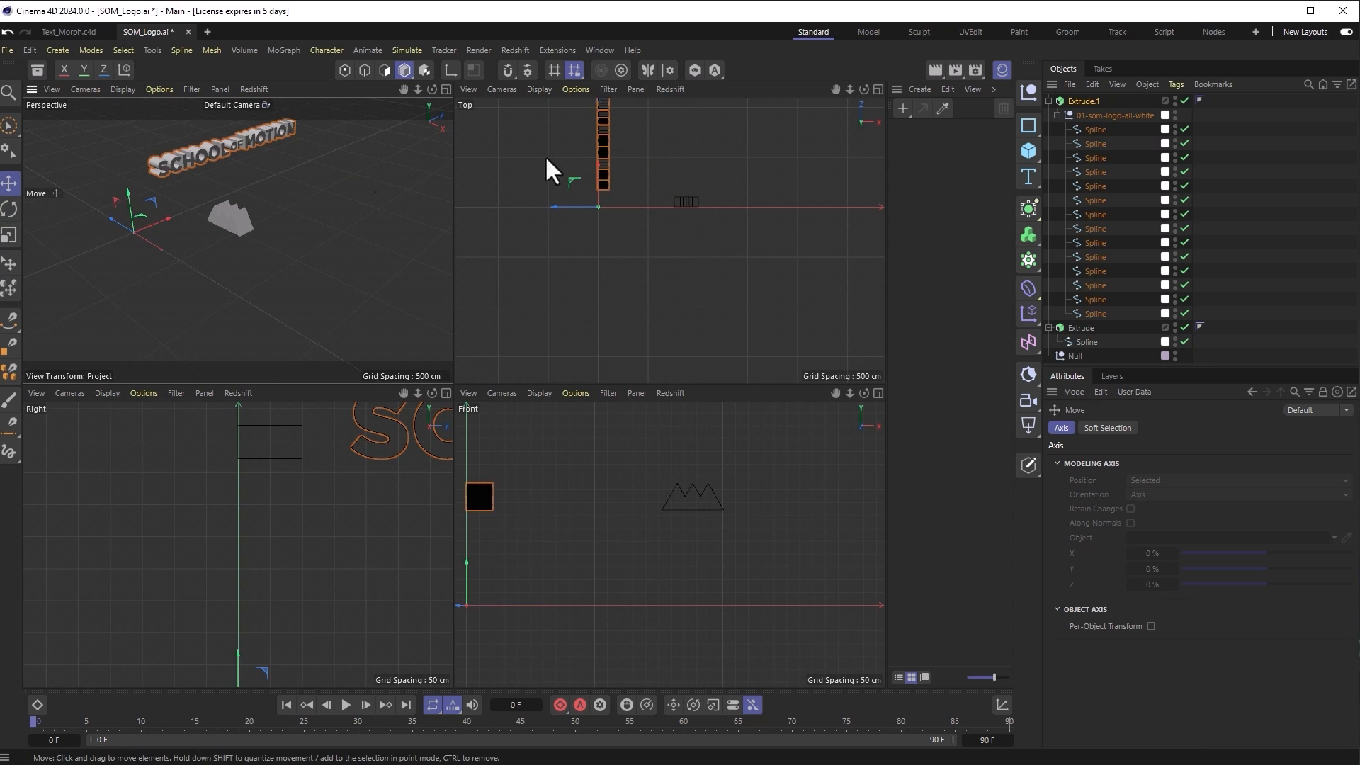
pyautogui.moveTo(640, 157); pyautogui.dragTo(724, 210)
pyautogui.moveTo(711, 213); pyautogui.dragTo(713, 210)
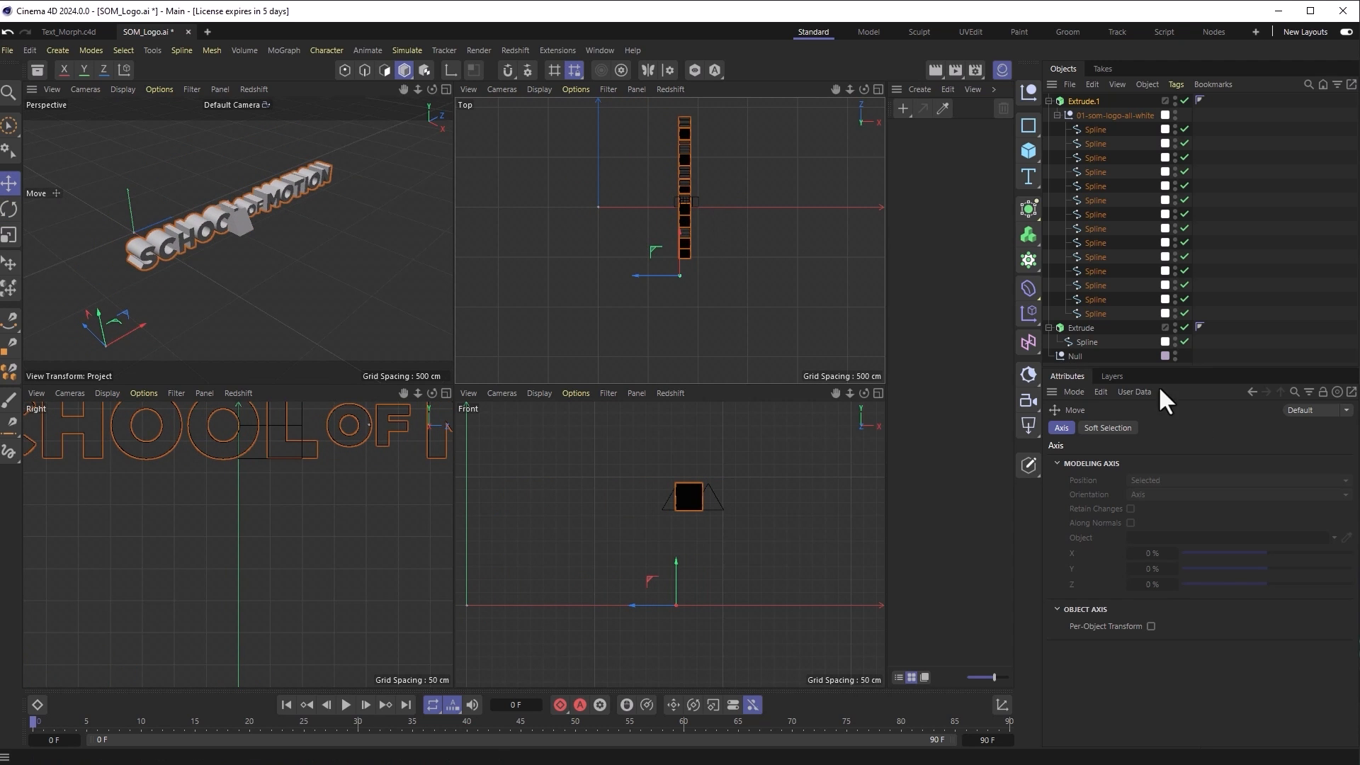
pyautogui.click(1078, 100)
pyautogui.moveTo(1214, 475); pyautogui.dragTo(1354, 476)
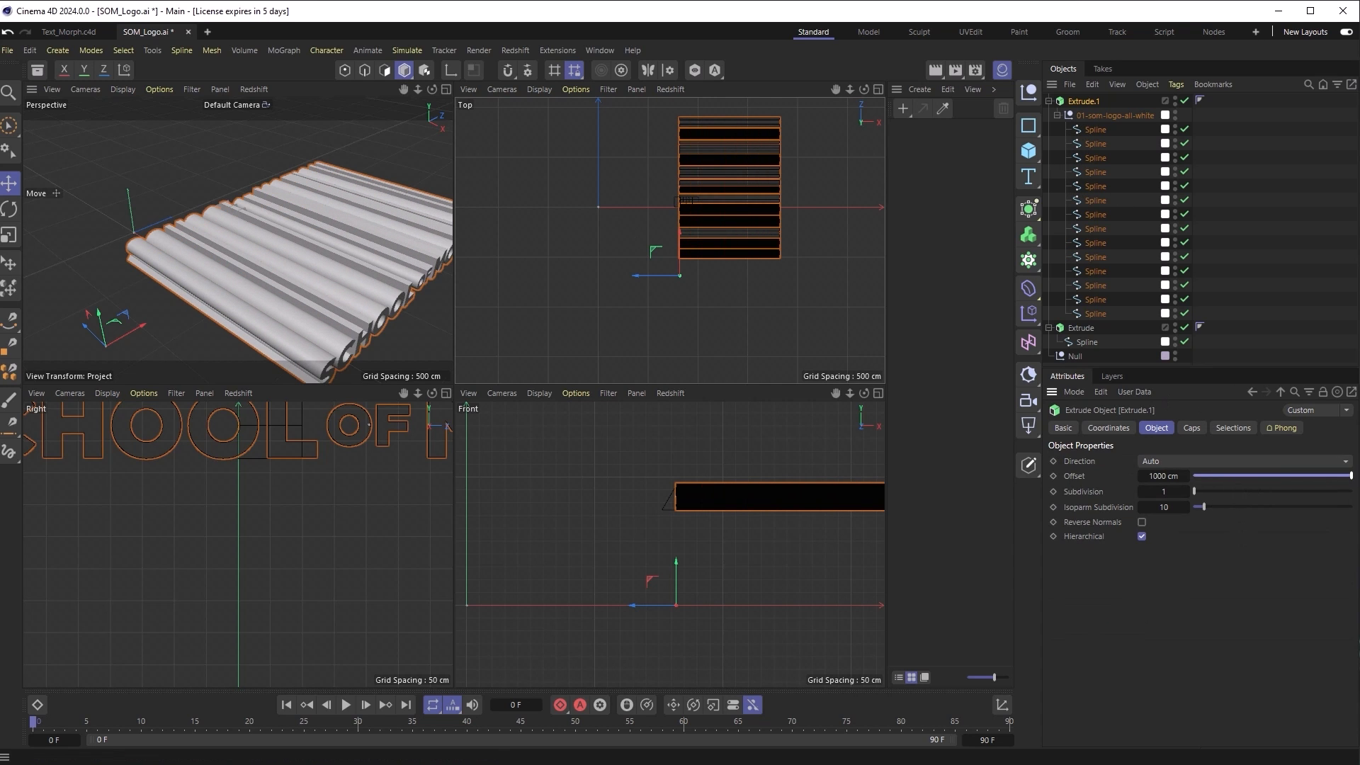
# Step: Move the mountain Extrude across the wordmark, lengthen it to 1970 cm, and add a Boole
pyautogui.click(1048, 101)
pyautogui.click(1062, 115)
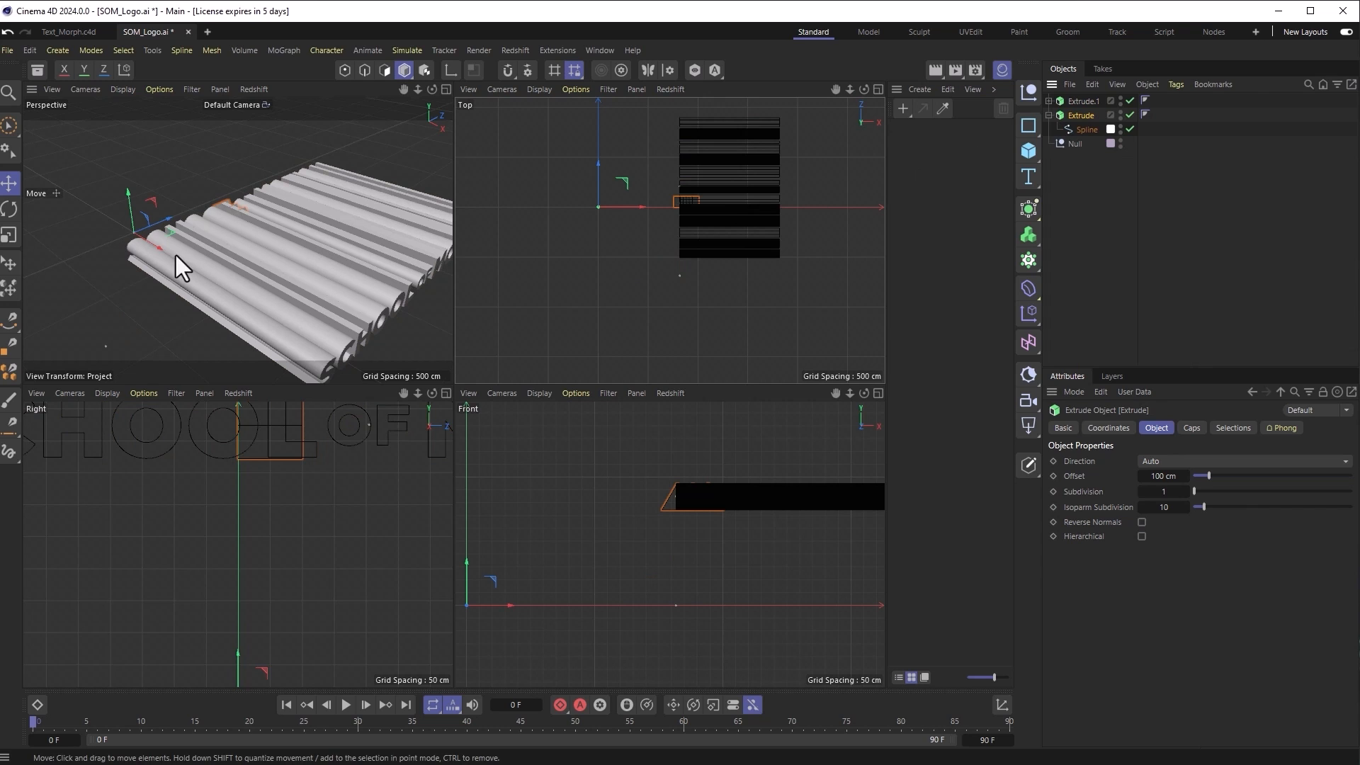
pyautogui.moveTo(156, 224); pyautogui.dragTo(91, 284)
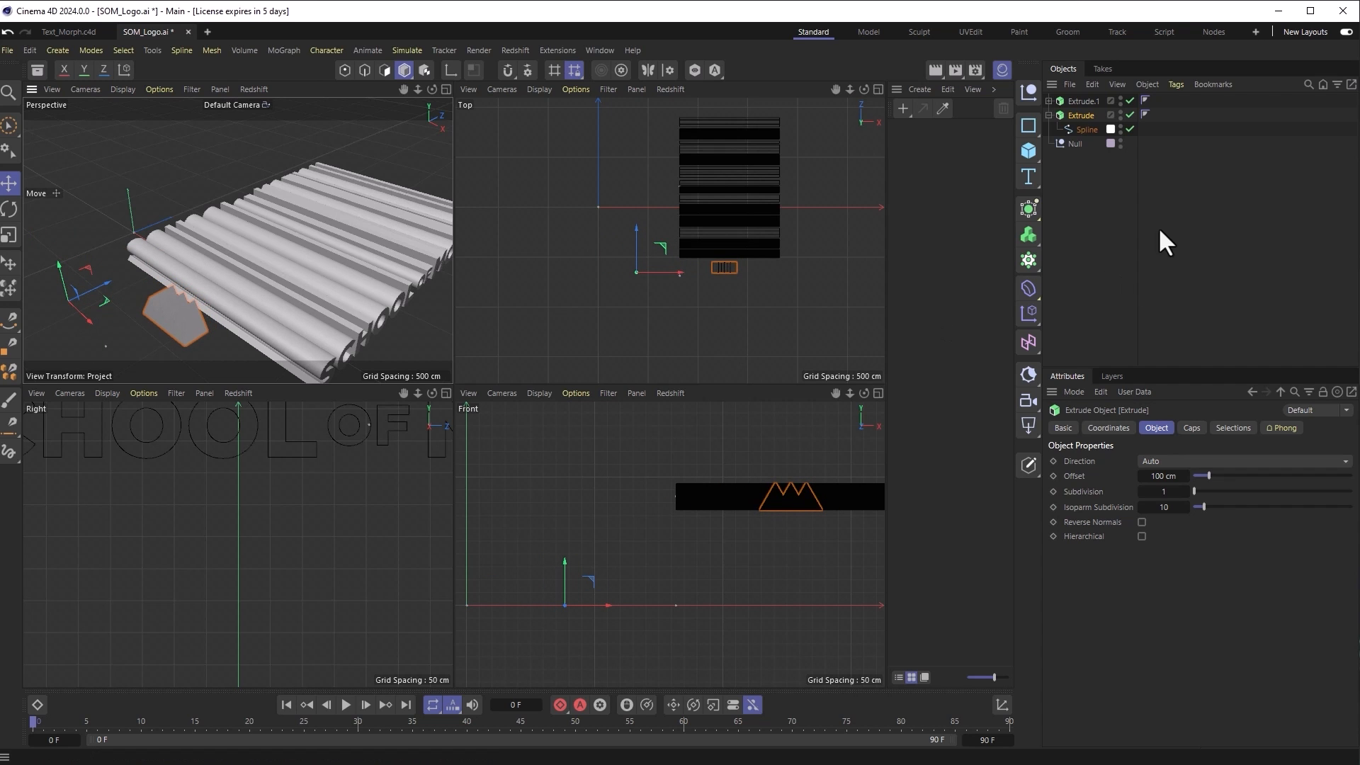
pyautogui.moveTo(1208, 475); pyautogui.dragTo(1352, 476)
pyautogui.moveTo(1154, 477); pyautogui.dragTo(1161, 476)
pyautogui.keyDown('alt'); pyautogui.moveTo(351, 284); pyautogui.dragTo(357, 314); pyautogui.keyUp('alt')
pyautogui.keyDown('alt'); pyautogui.moveTo(765, 278); pyautogui.dragTo(701, 326, button='middle'); pyautogui.keyUp('alt')
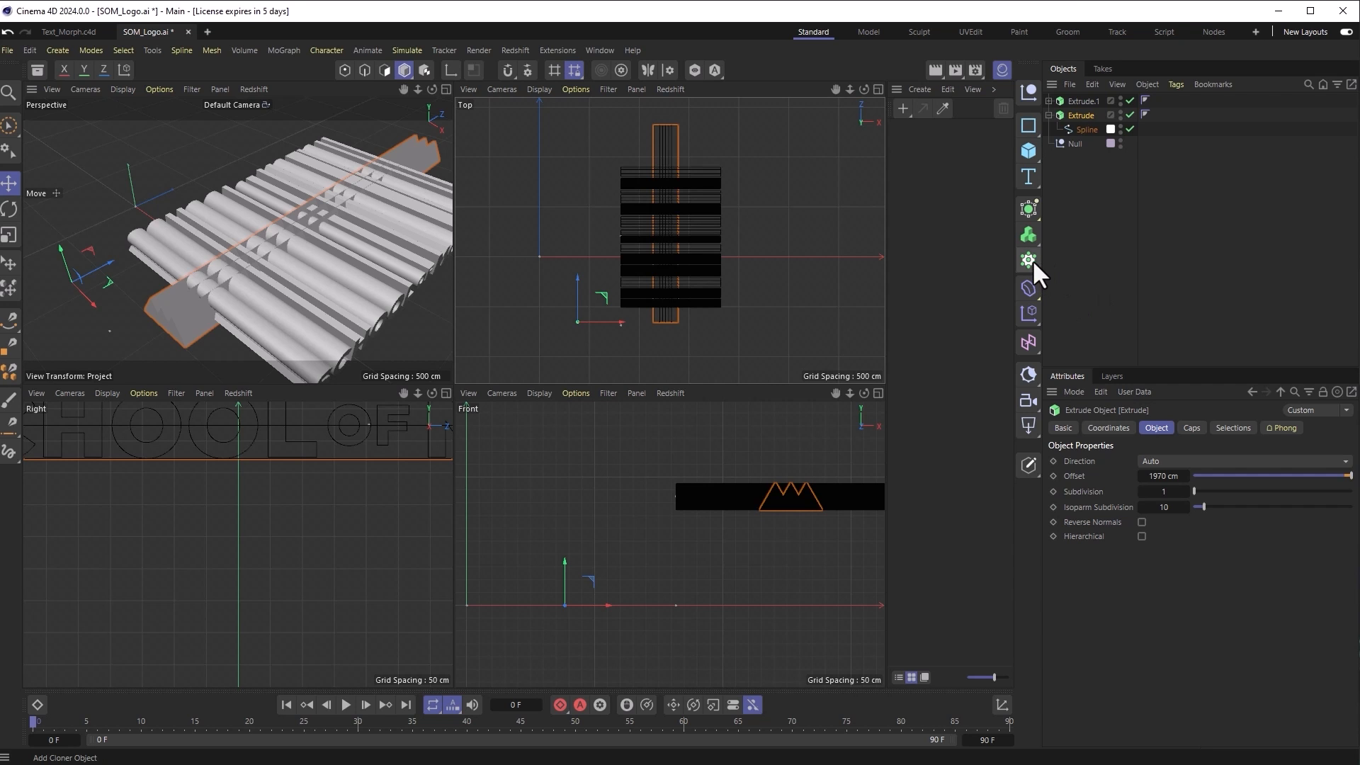
pyautogui.click(1031, 214)
pyautogui.click(1203, 319)
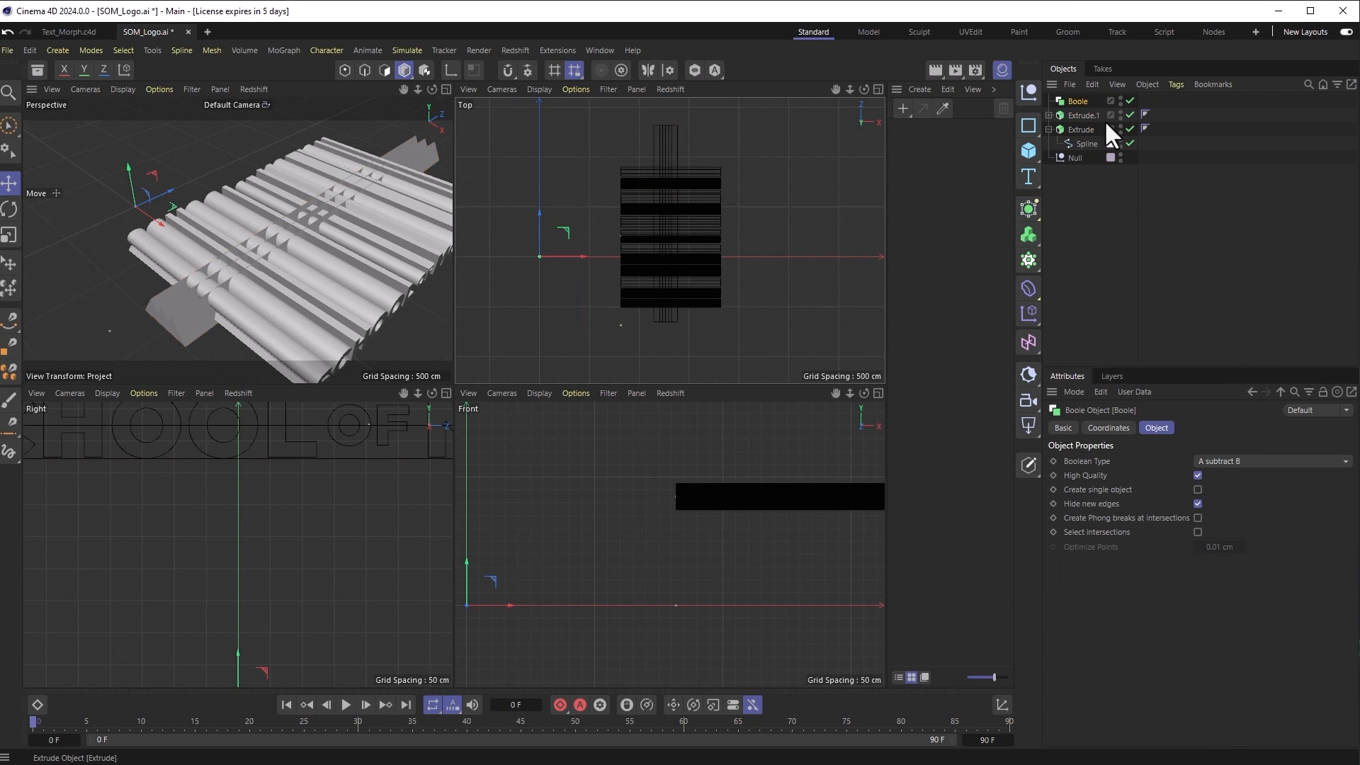
# Step: Place Extrude.1 and Extrude inside the Boole and set Boolean Type to A intersect B
pyautogui.click(1084, 116)
pyautogui.keyDown('shift'); pyautogui.click(1081, 129); pyautogui.keyUp('shift')
pyautogui.moveTo(1080, 128); pyautogui.dragTo(1078, 106)
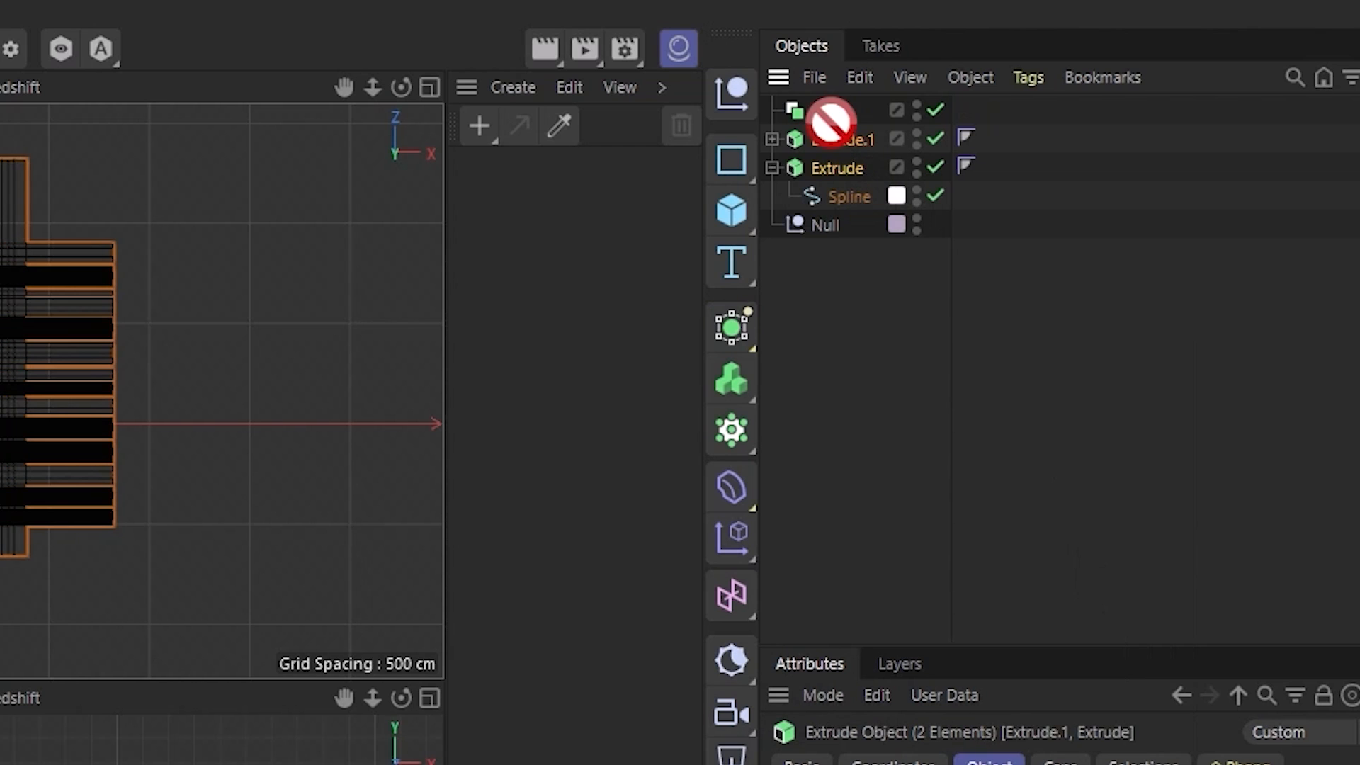
pyautogui.moveTo(831, 121)
pyautogui.mouseDown()
pyautogui.moveTo(813, 108)
pyautogui.moveTo(835, 113)
pyautogui.mouseUp()
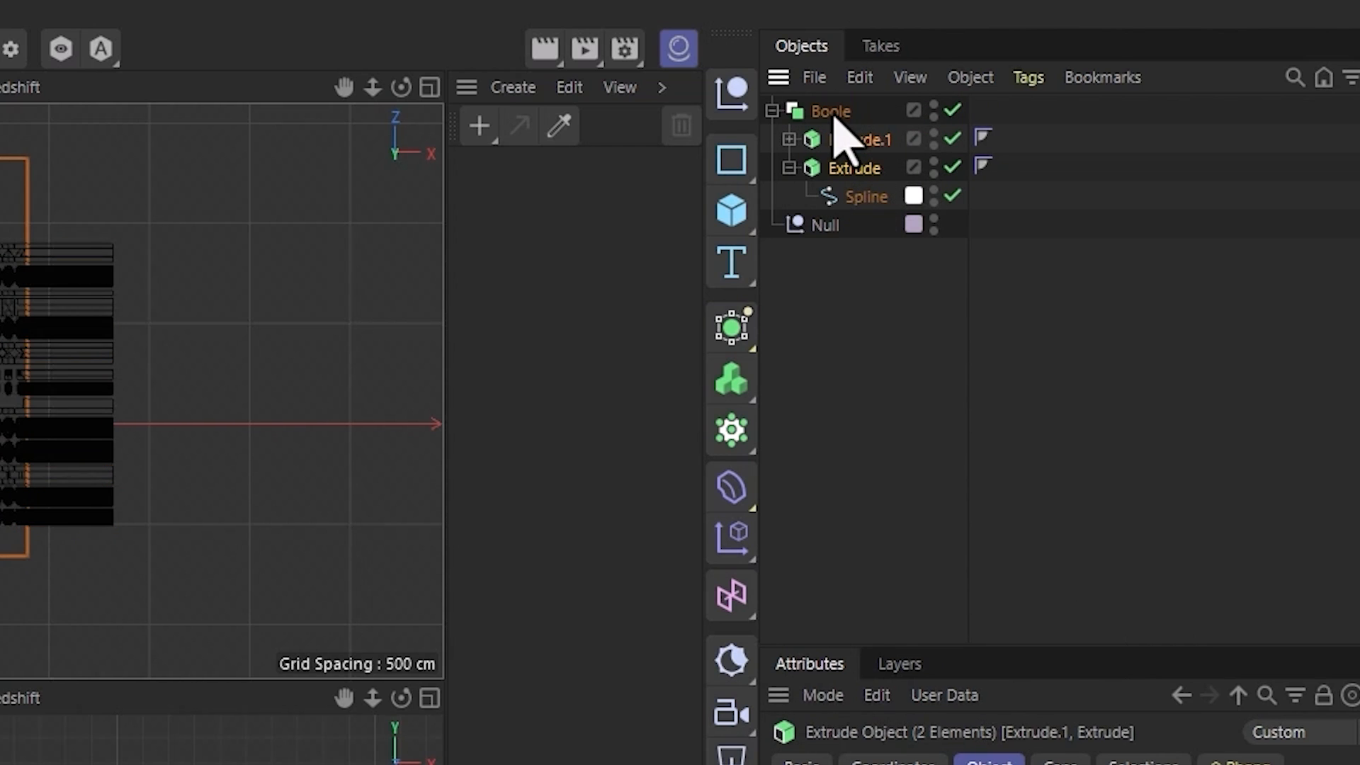
pyautogui.click(833, 112)
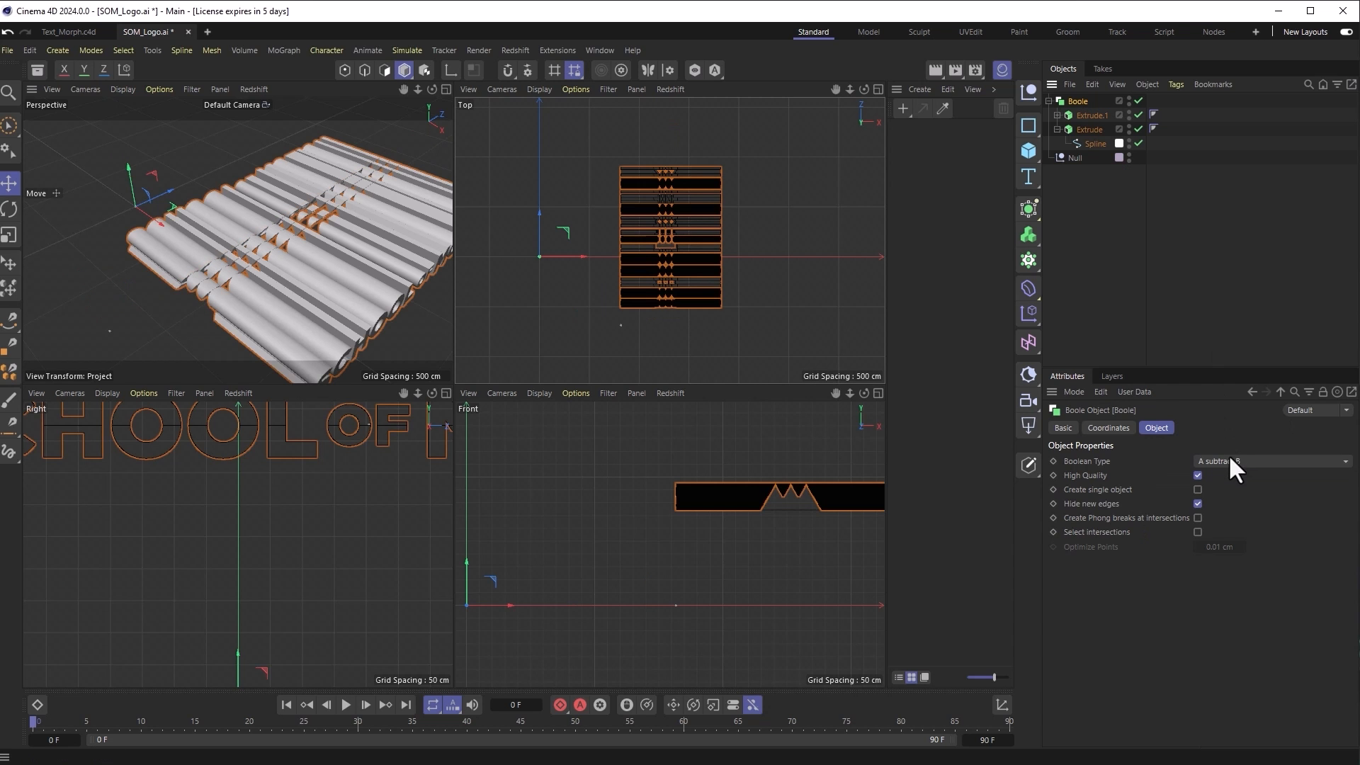
pyautogui.click(1229, 459)
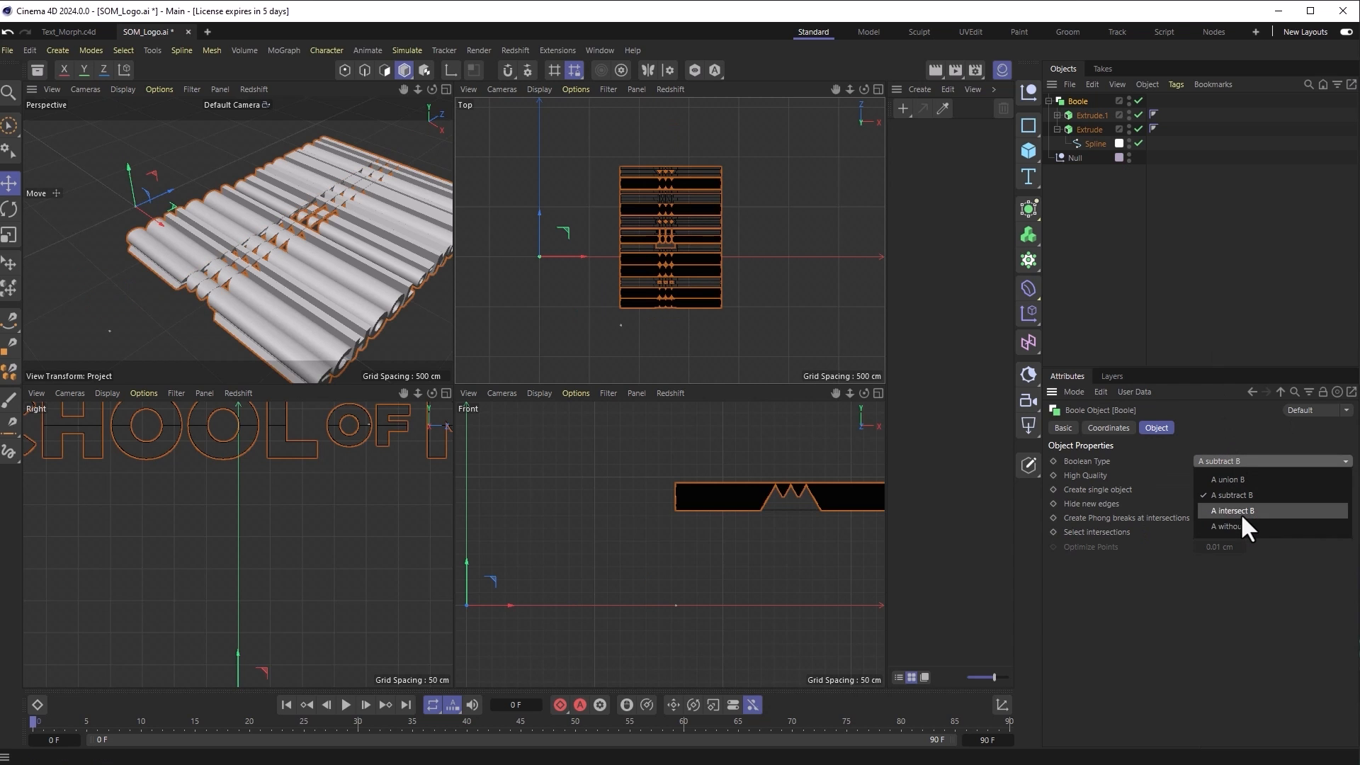
pyautogui.click(1241, 514)
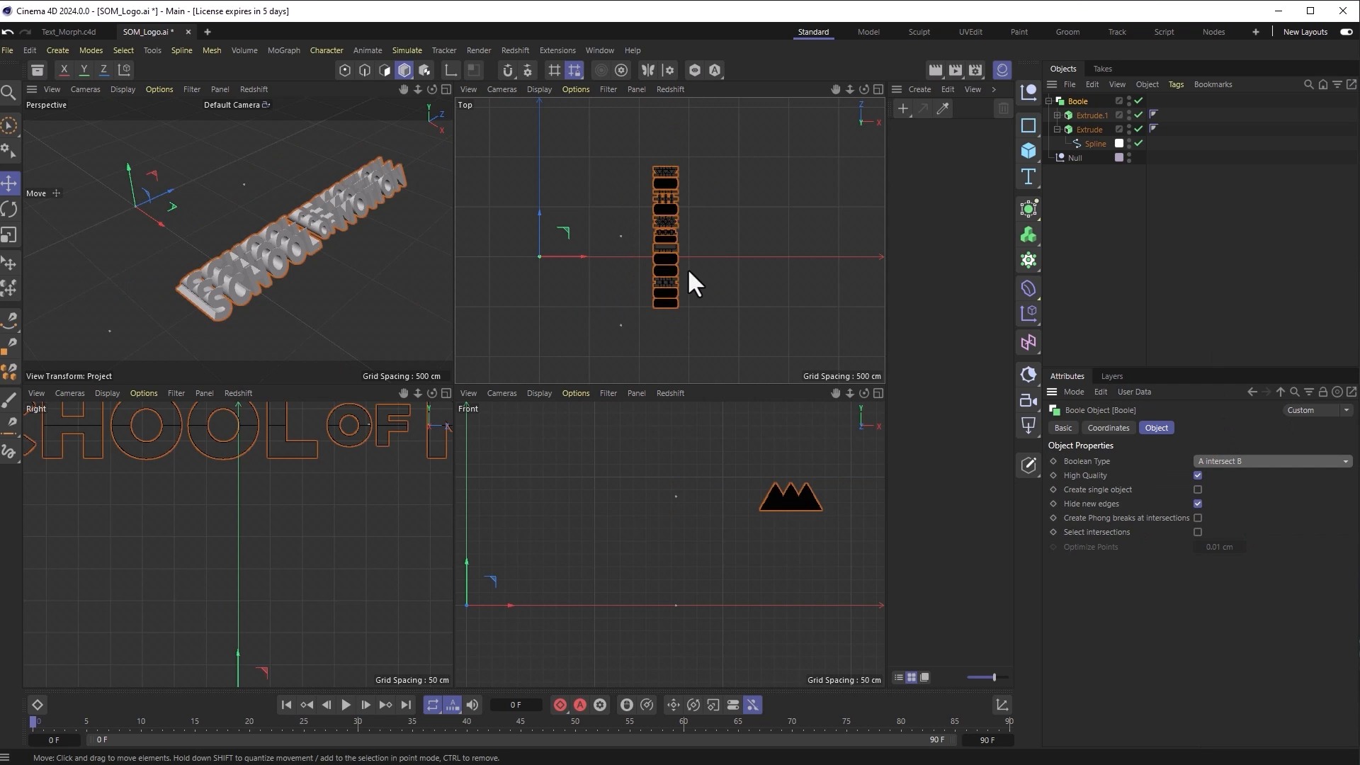
pyautogui.click(212, 306)
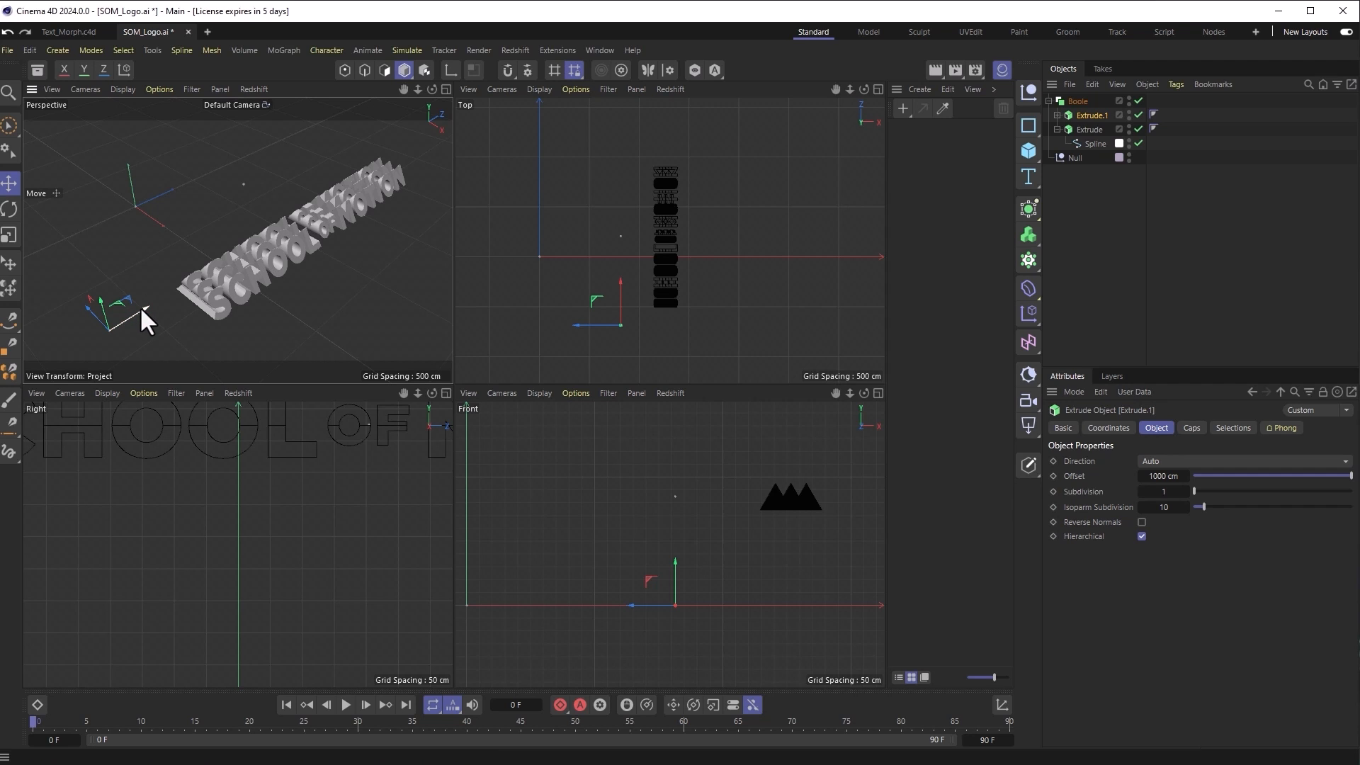
# Step: Test-move Extrude.1 along X, undo it, and orbit to inspect the intersected lettering
pyautogui.moveTo(118, 325); pyautogui.dragTo(37, 366)
pyautogui.hotkey('ctrl', 'z')
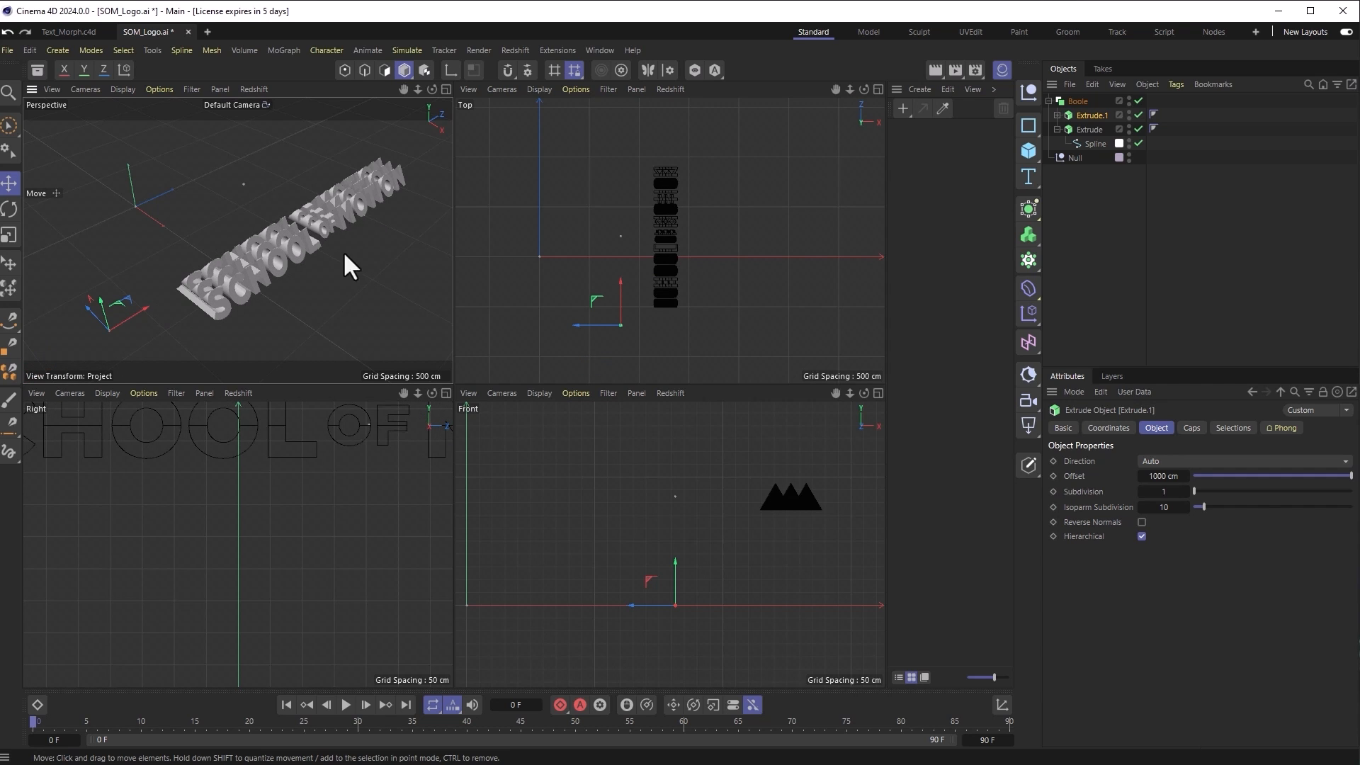
pyautogui.keyDown('alt'); pyautogui.moveTo(295, 298); pyautogui.dragTo(391, 209); pyautogui.keyUp('alt')
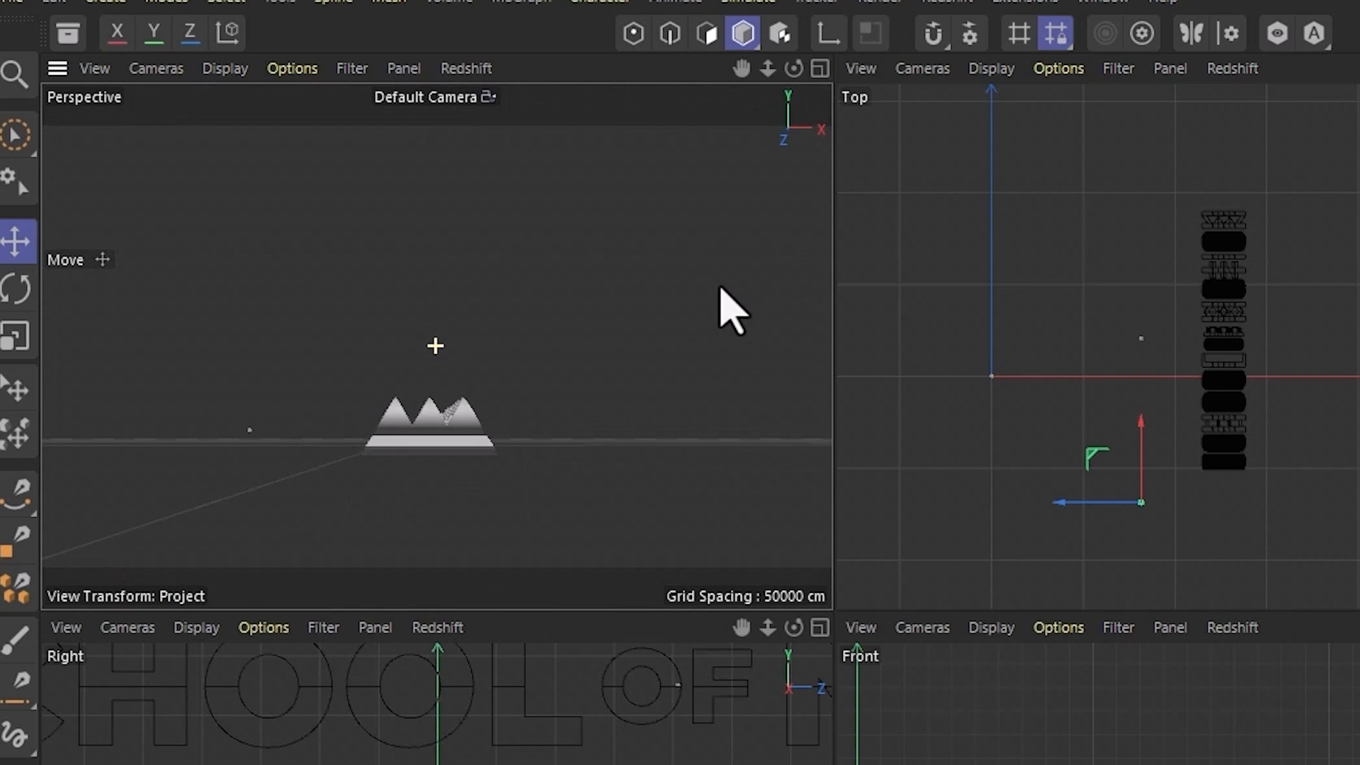
pyautogui.keyDown('alt'); pyautogui.moveTo(719, 294); pyautogui.dragTo(558, 437); pyautogui.keyUp('alt')
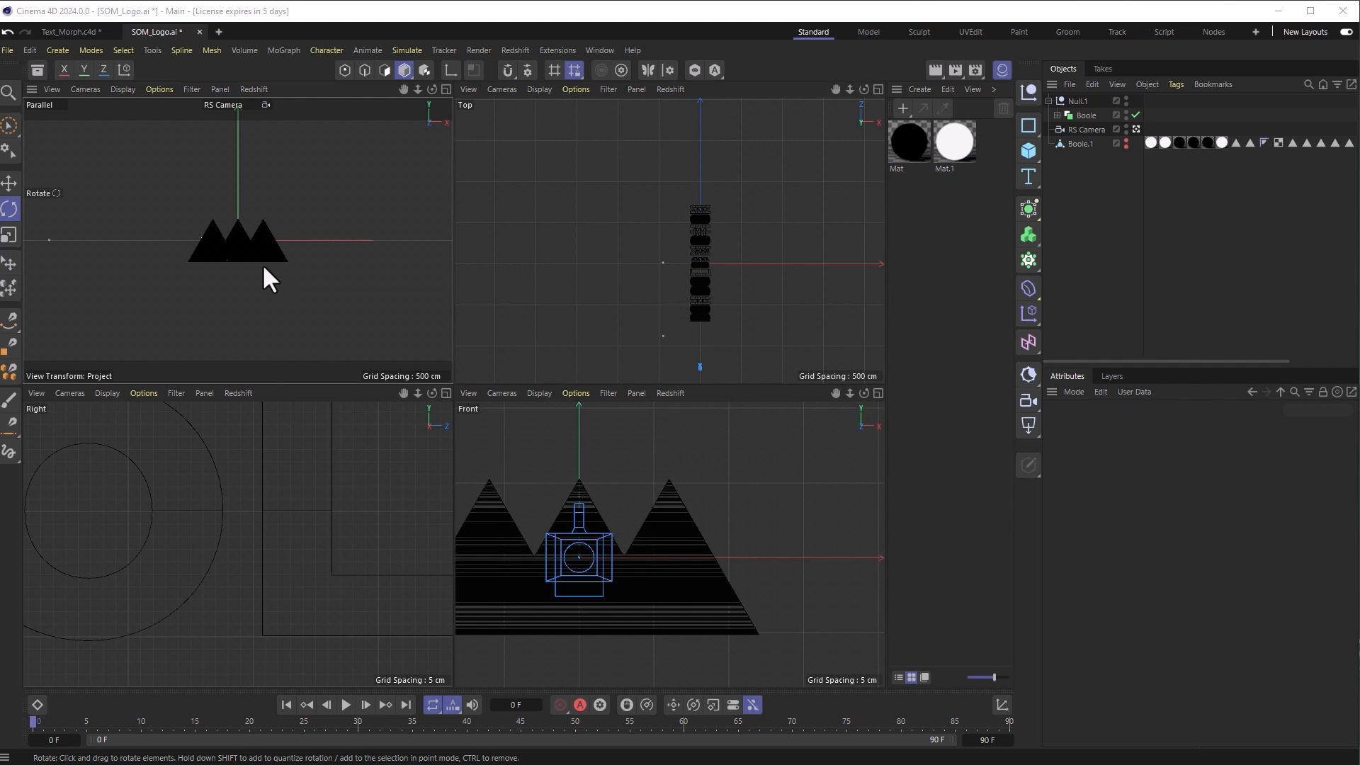
# Step: Rotate Null.1 to face the camera and lower the RS Camera Zoom to 0.701
pyautogui.click(10, 210)
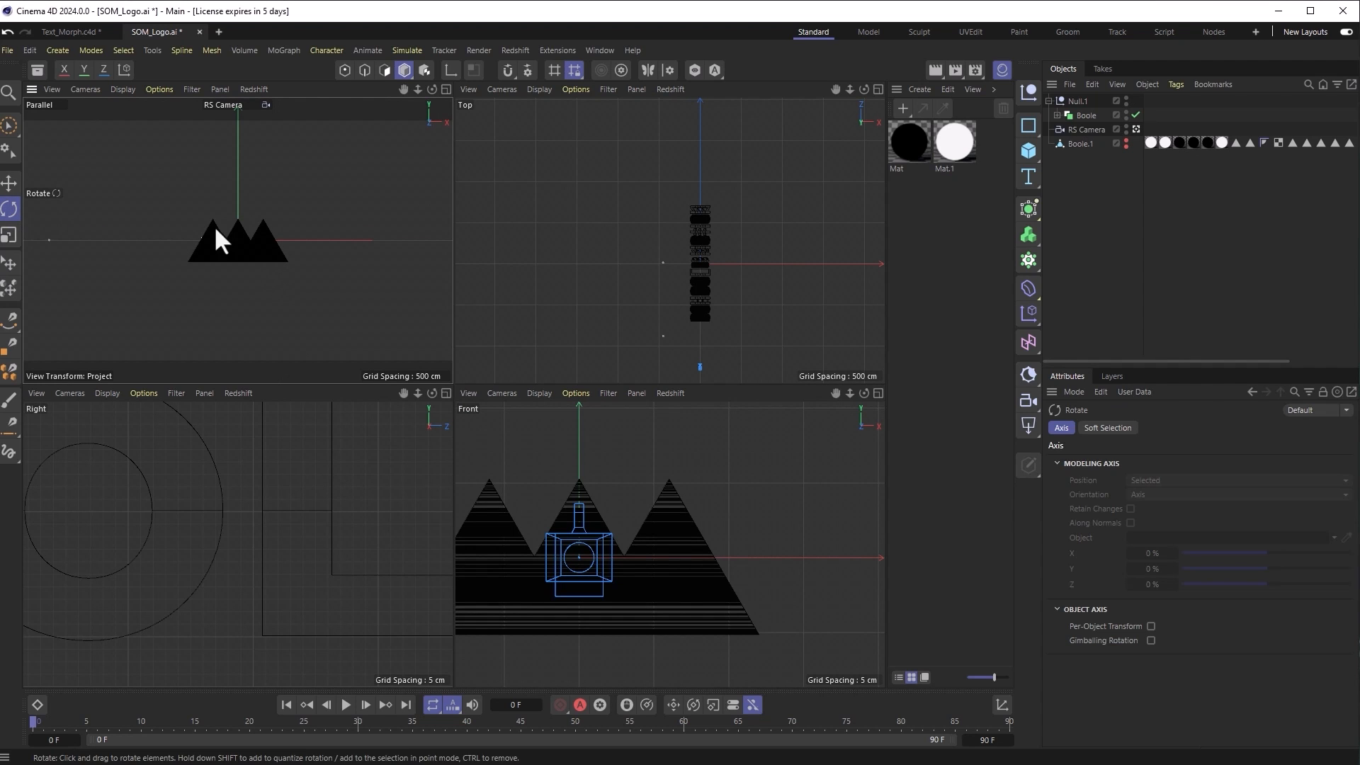
pyautogui.click(1076, 101)
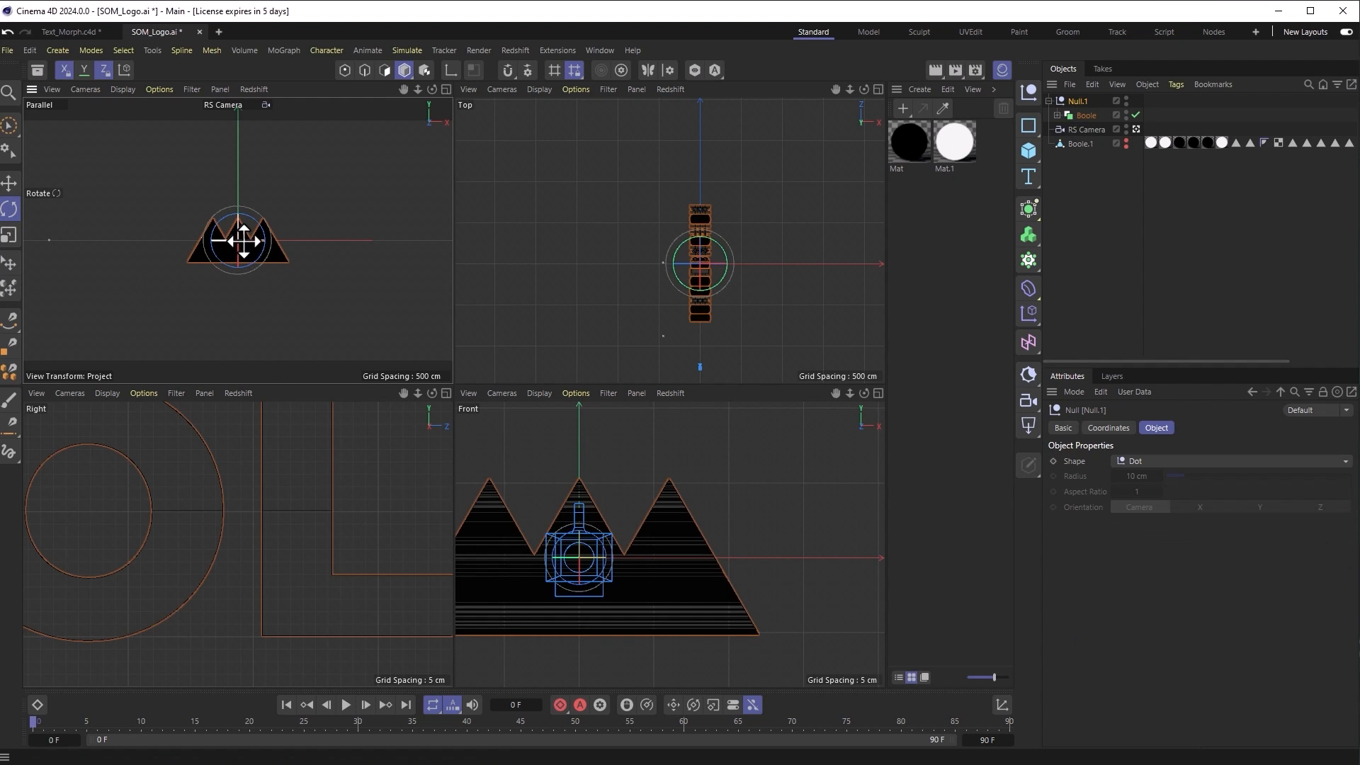
pyautogui.moveTo(242, 241); pyautogui.dragTo(91, 248)
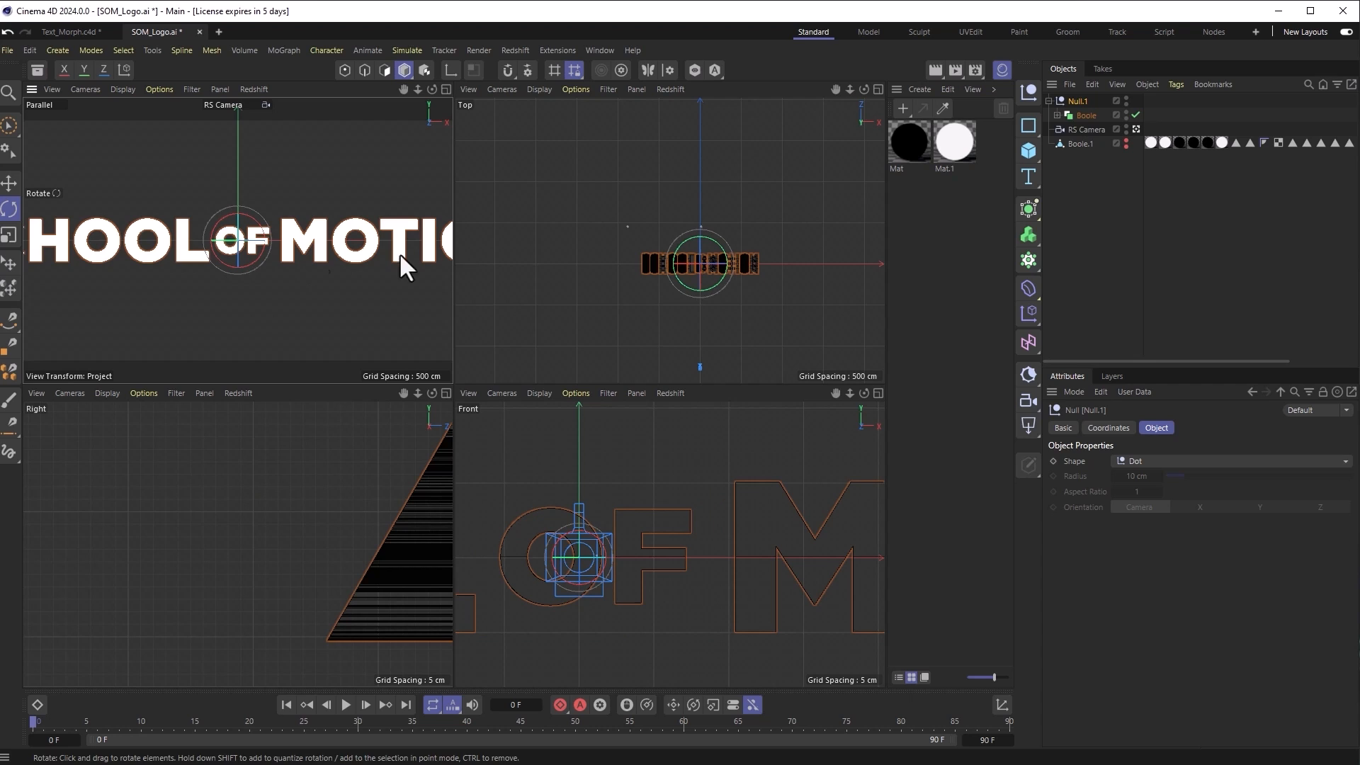
pyautogui.click(1080, 135)
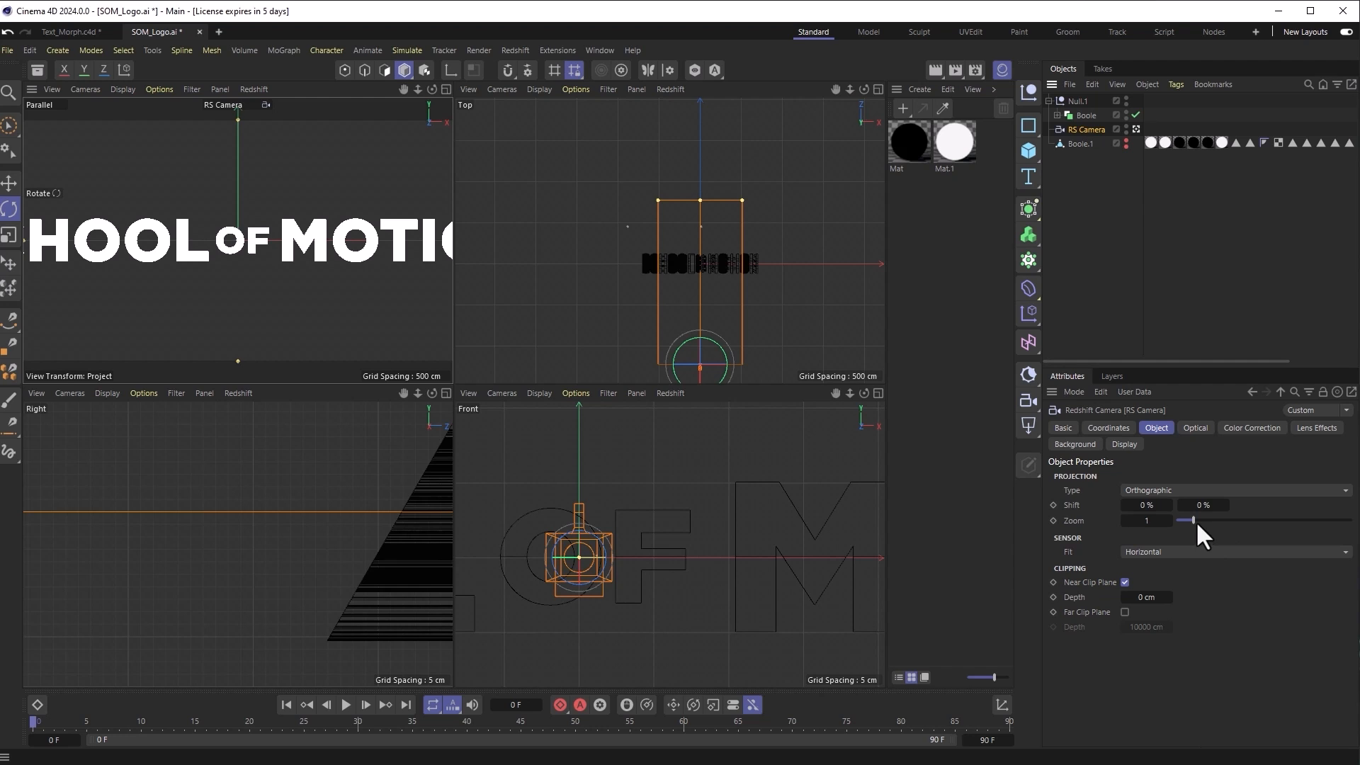
pyautogui.moveTo(1191, 520); pyautogui.dragTo(1184, 520)
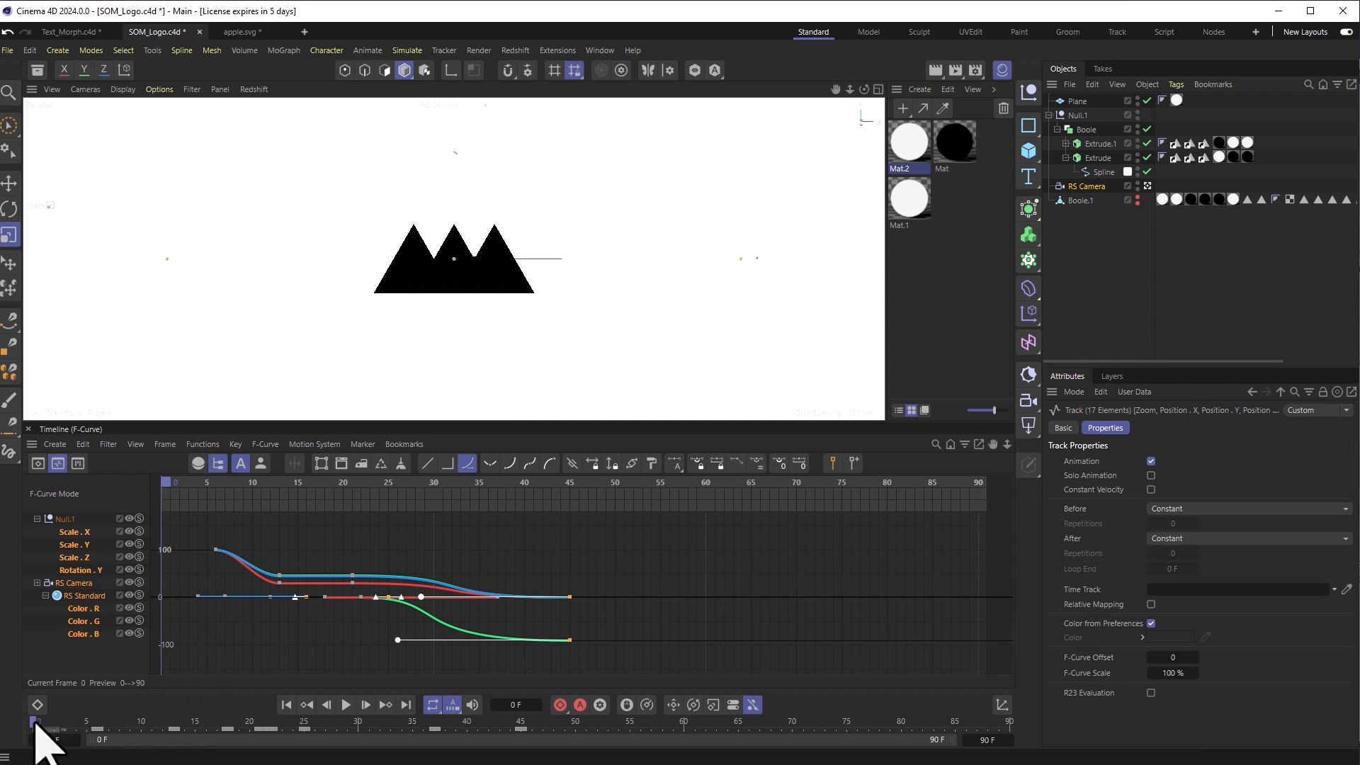
pyautogui.press('F8')
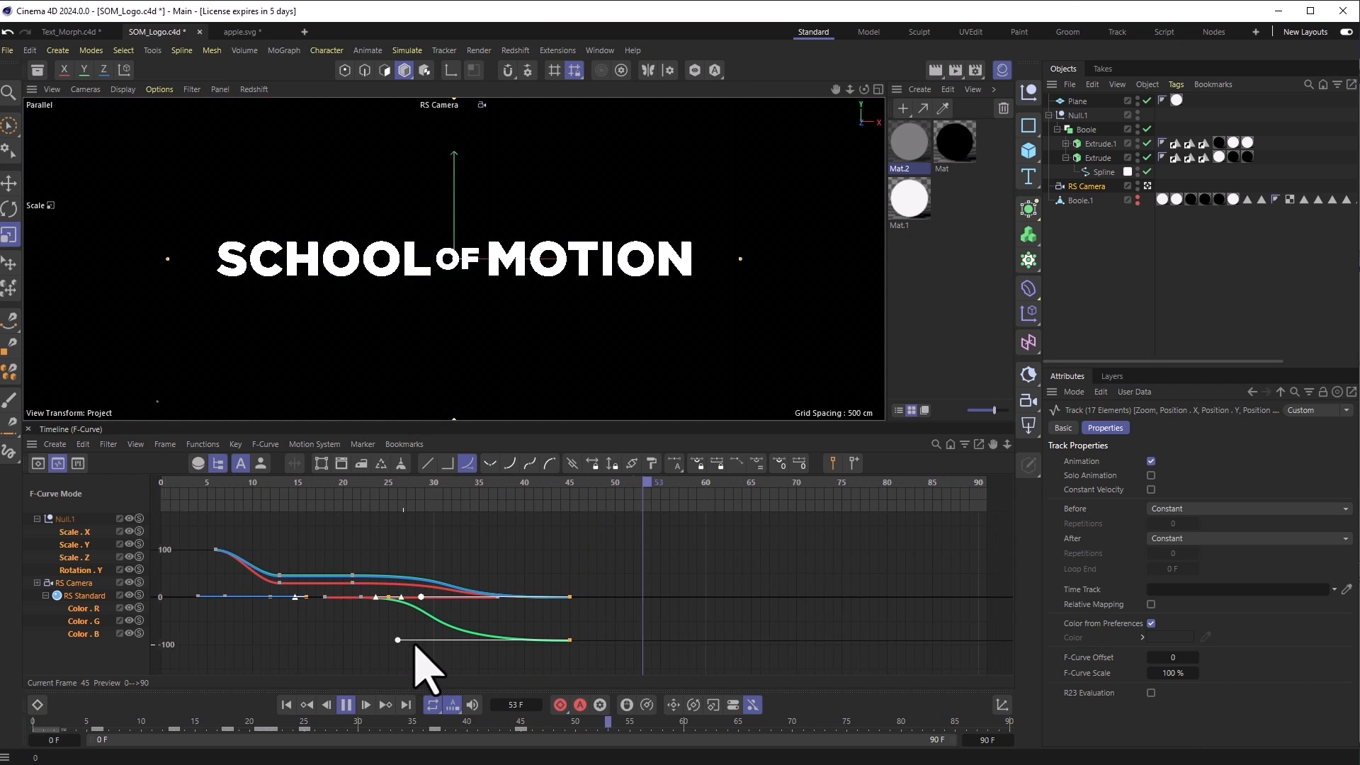
pyautogui.click(1308, 724)
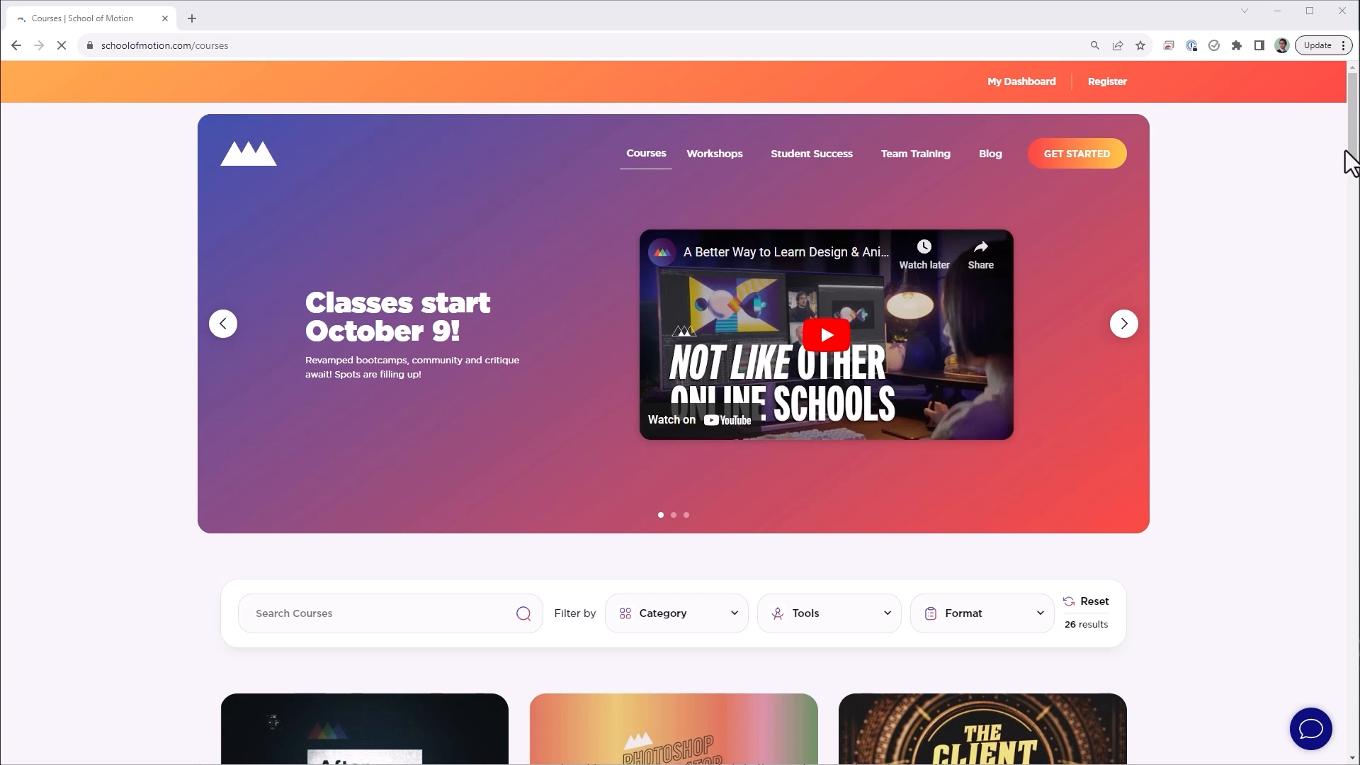
# Step: Scroll down the School of Motion Courses page to the Animation Bootcamp course and open it
pyautogui.moveTo(1353, 155); pyautogui.dragTo(1350, 261)
pyautogui.click(662, 460)
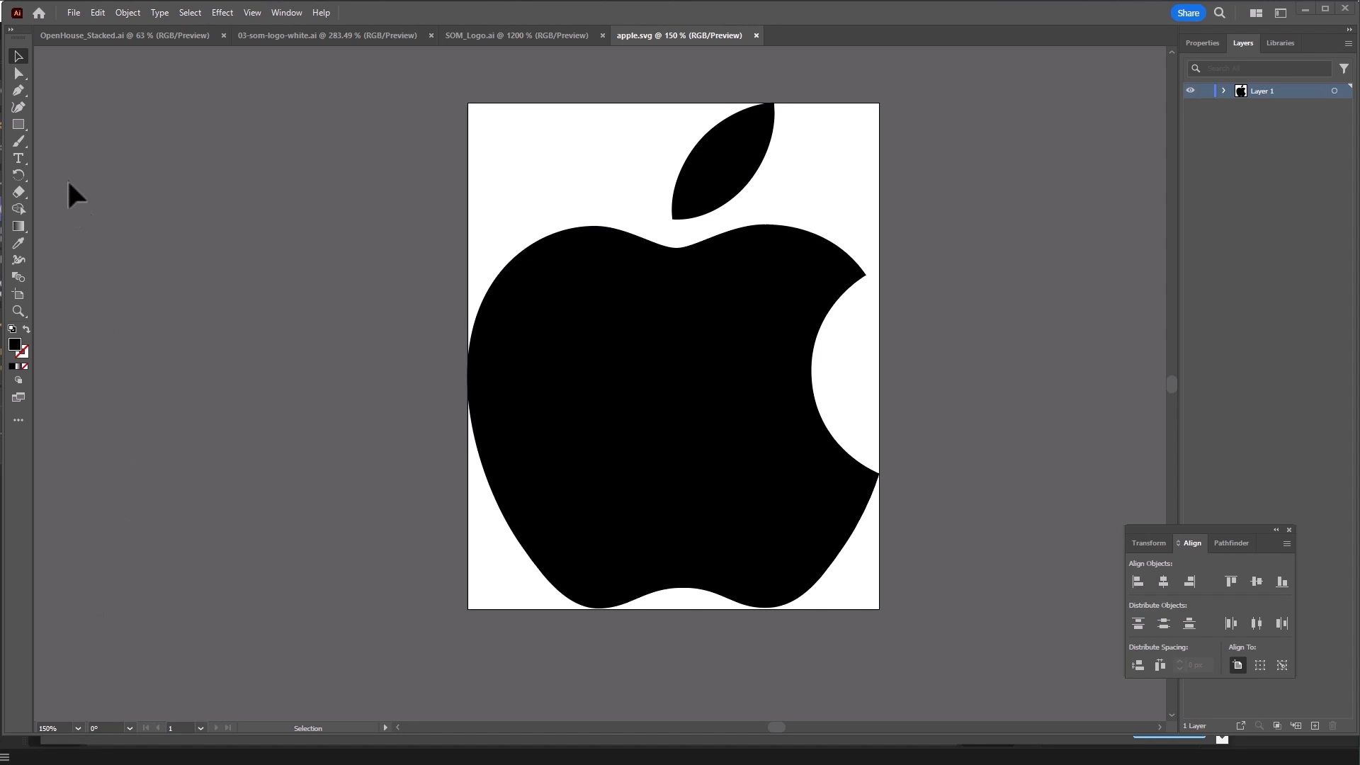
# Step: Switch to Illustrator's Rectangle tool with the black apple.svg logo open
pyautogui.click(18, 124)
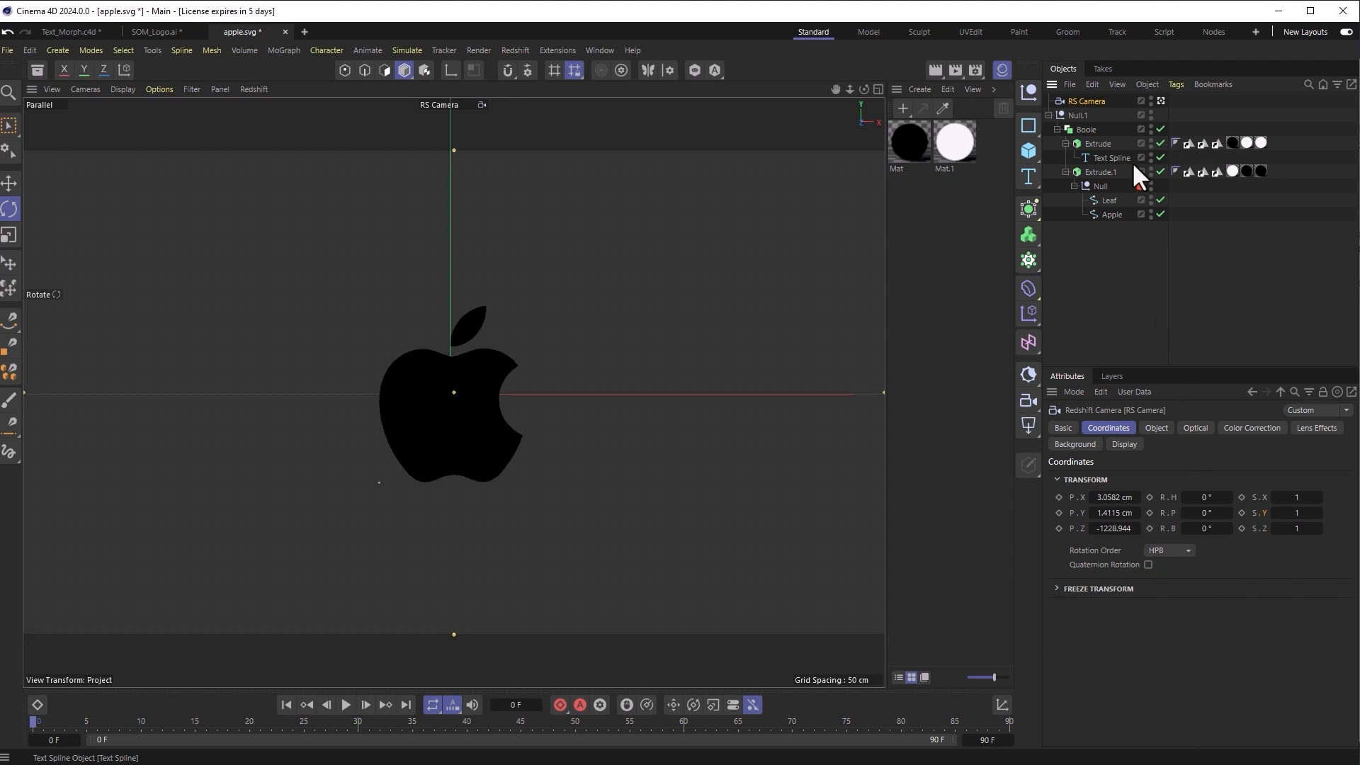
# Step: Turn Null.1 to heading -180° so the apple faces camera, then select the Leaf spline
pyautogui.click(1098, 143)
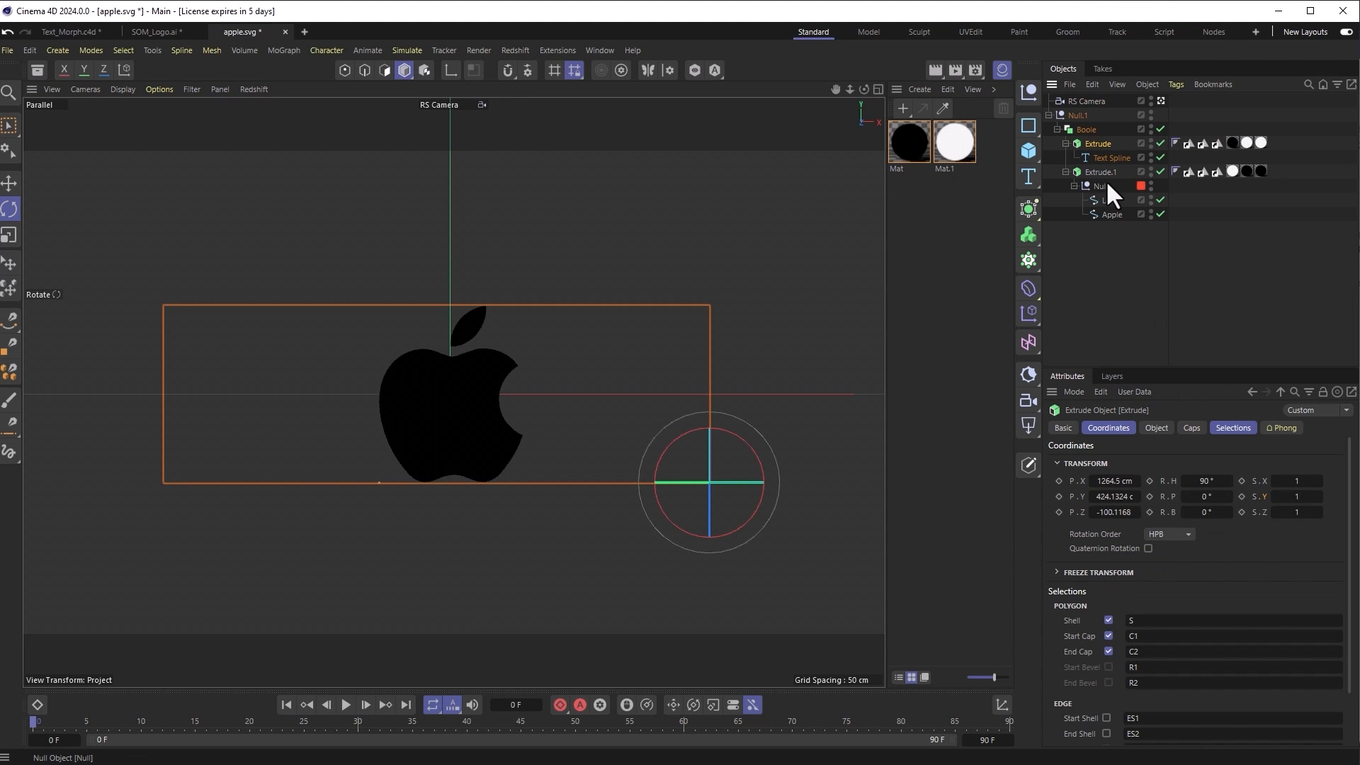
pyautogui.click(1085, 127)
pyautogui.click(1077, 115)
pyautogui.moveTo(480, 395); pyautogui.dragTo(623, 404)
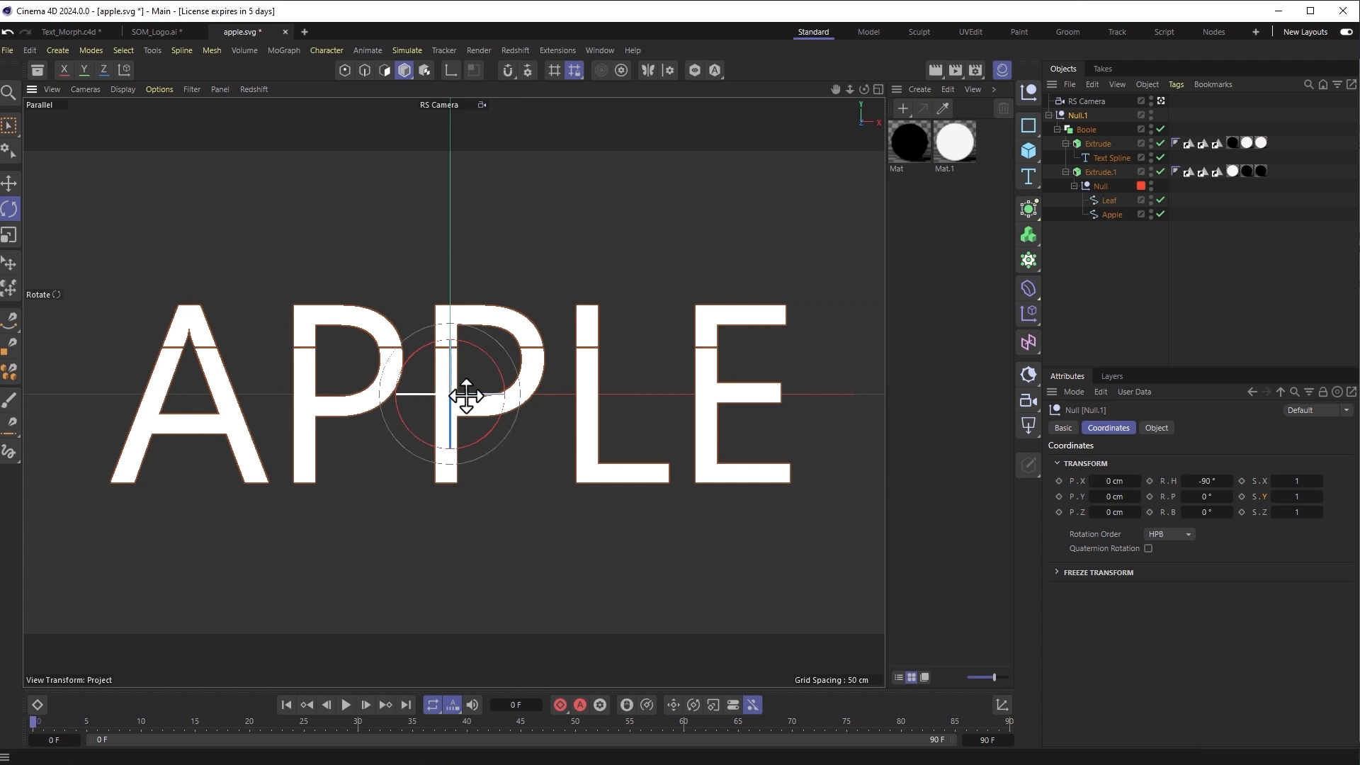
pyautogui.moveTo(466, 395); pyautogui.dragTo(491, 395)
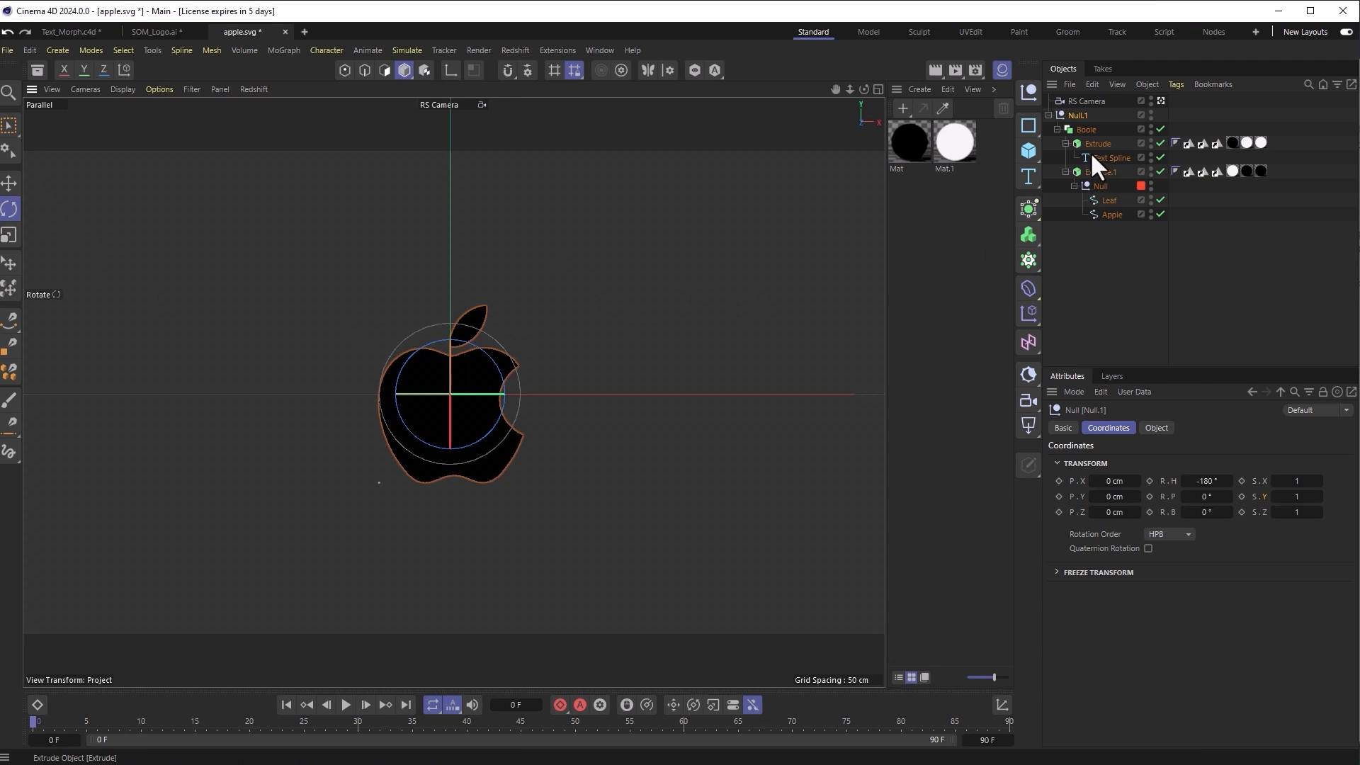
pyautogui.click(1119, 200)
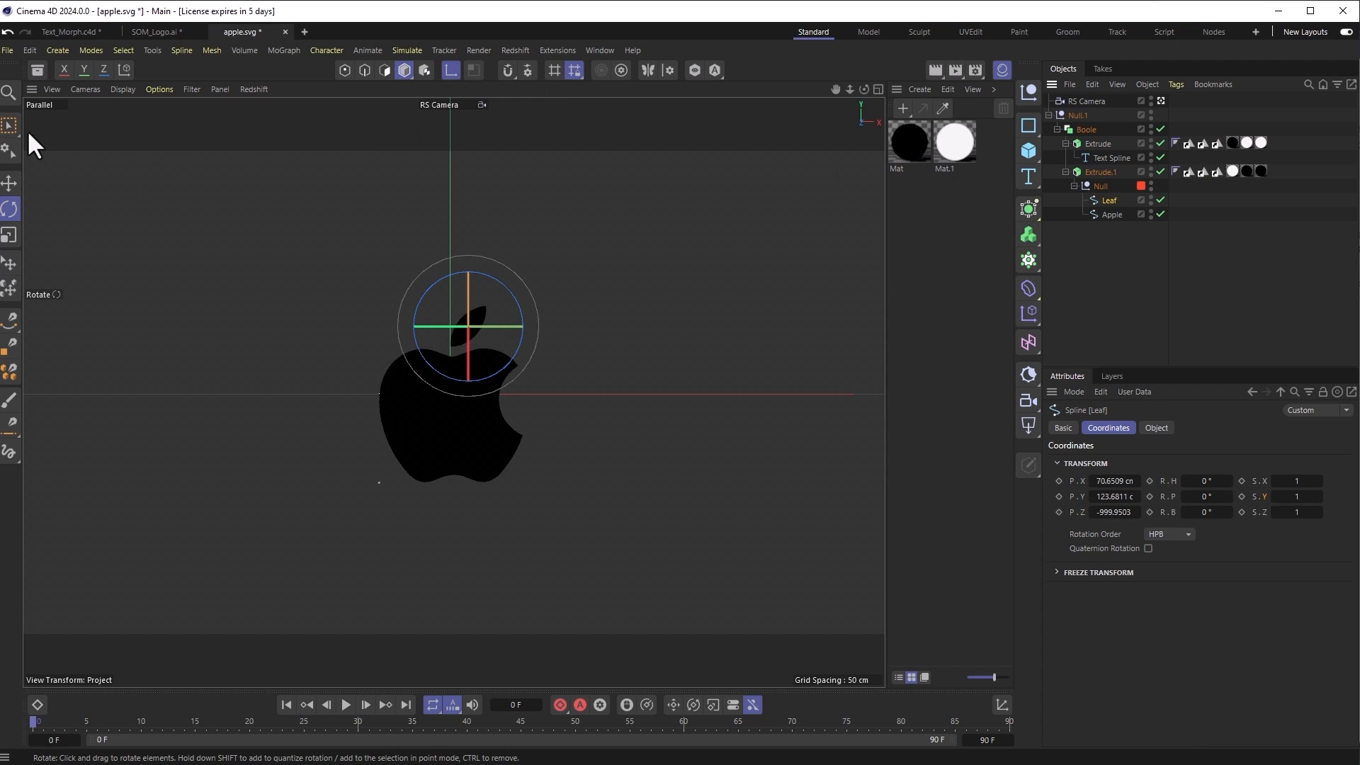
pyautogui.click(9, 183)
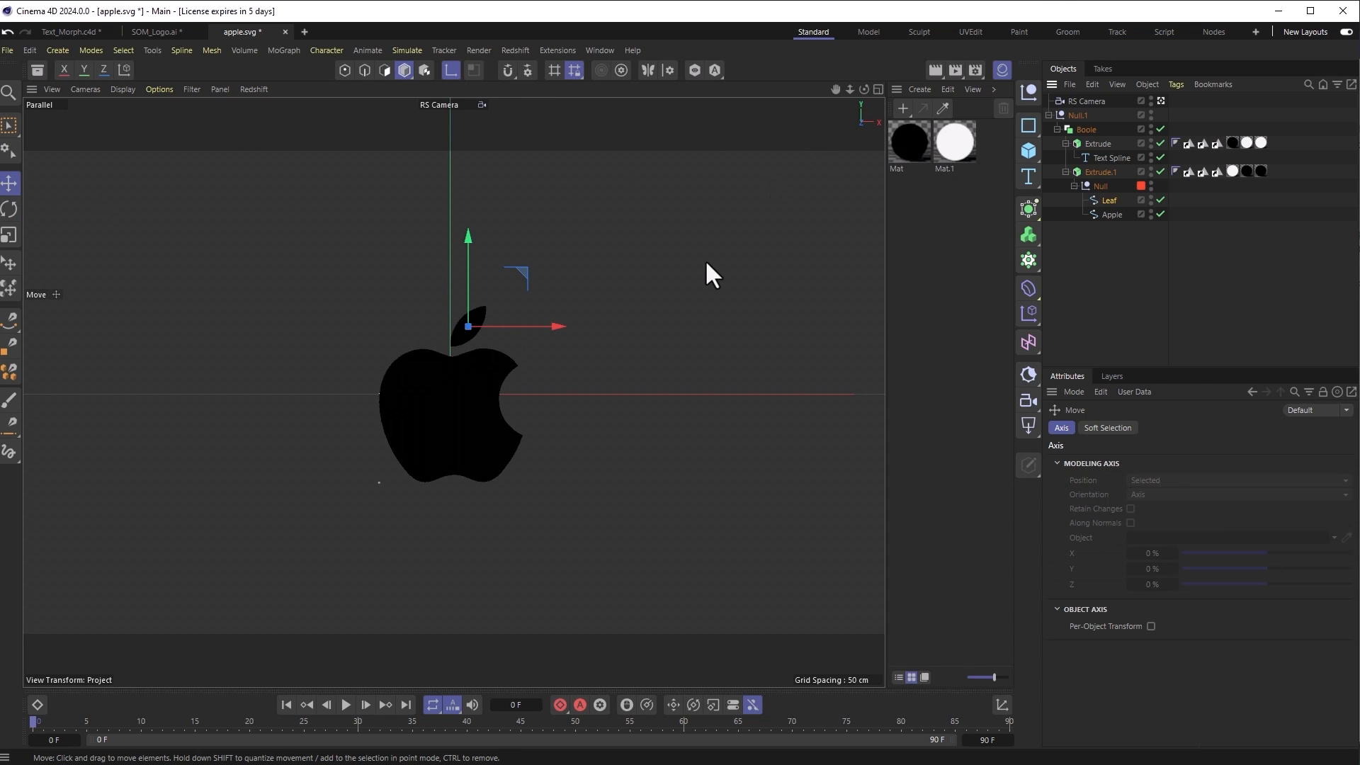
# Step: In the Front view, move the Leaf spline's axis to the leaf's top tip, then rewind to frame 0
pyautogui.middleClick(755, 265)
pyautogui.middleClick(690, 463)
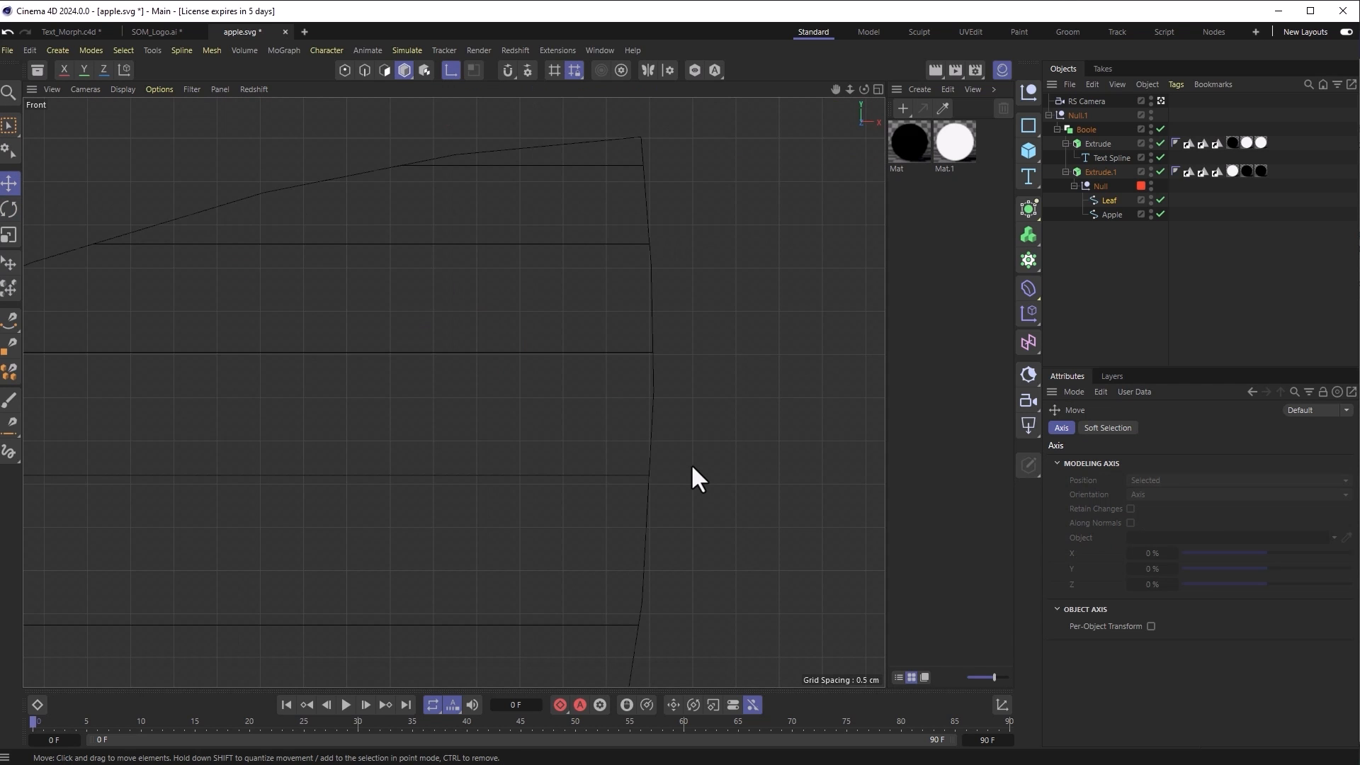
pyautogui.scroll(-5, 450, 390)
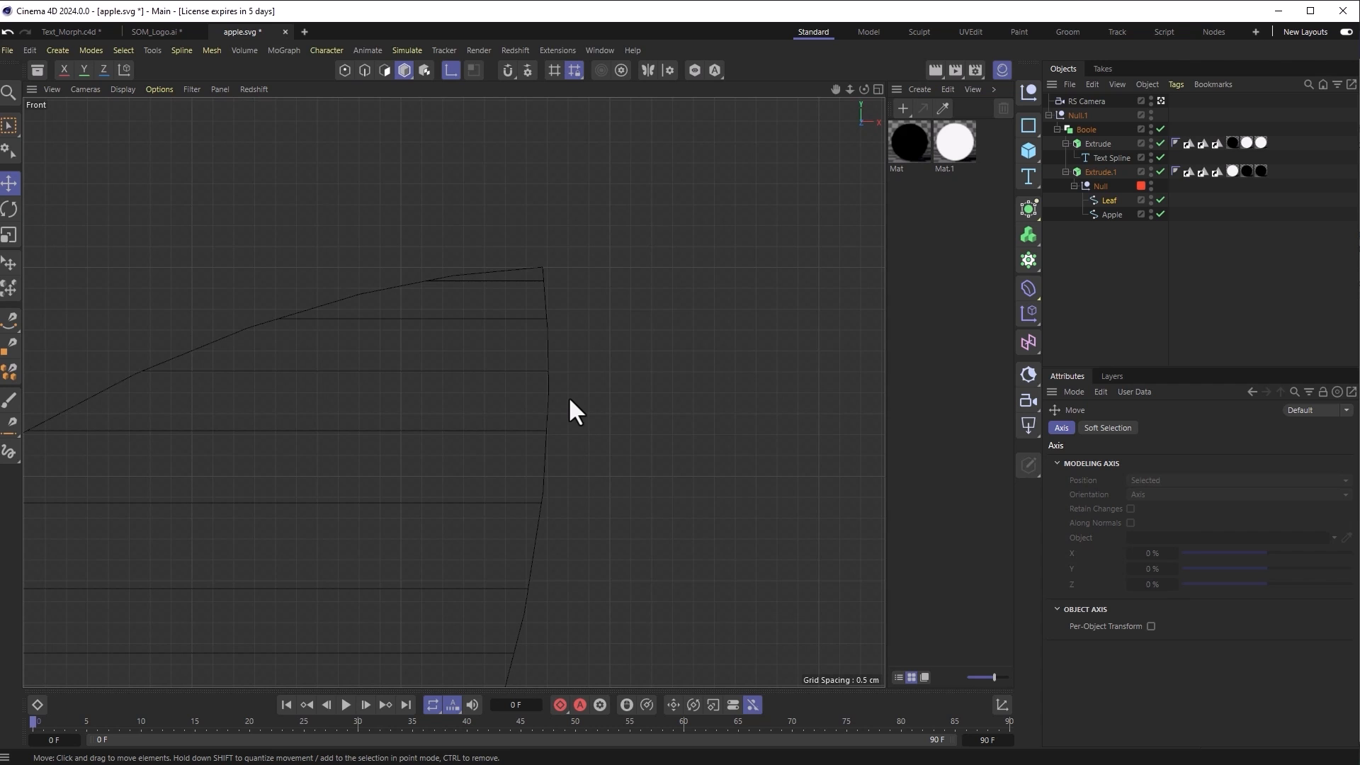
pyautogui.keyDown('alt'); pyautogui.moveTo(540, 380); pyautogui.dragTo(772, 164, button='middle'); pyautogui.keyUp('alt')
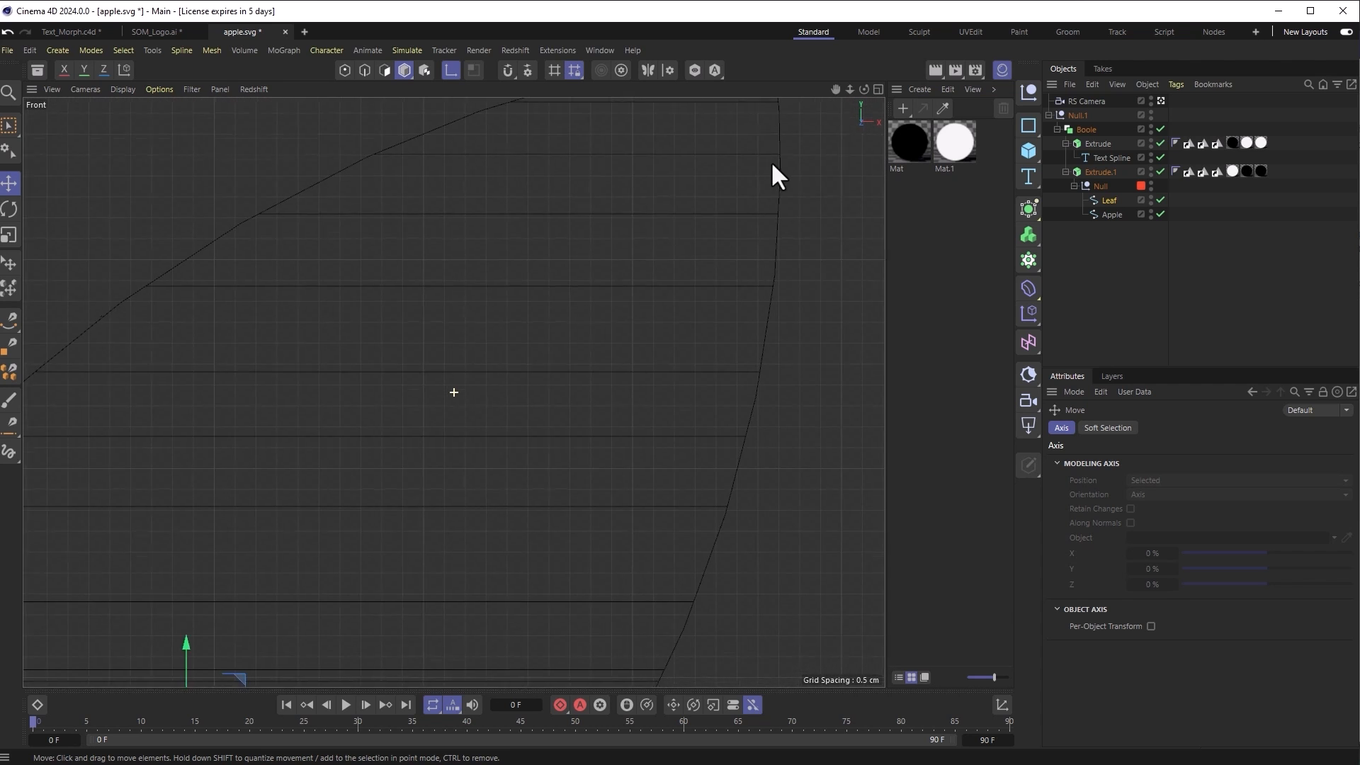
pyautogui.scroll(-3, 564, 435)
pyautogui.moveTo(413, 499); pyautogui.dragTo(710, 152)
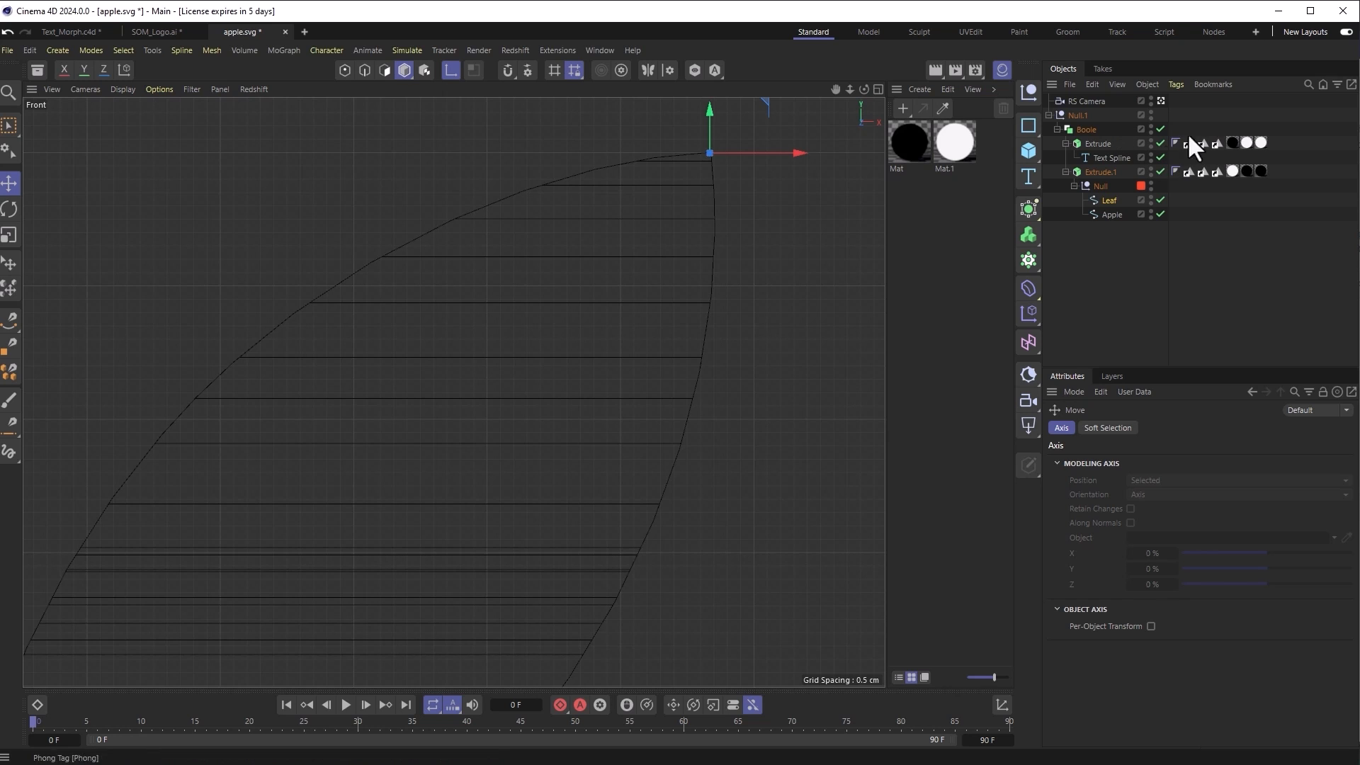
pyautogui.middleClick(694, 330)
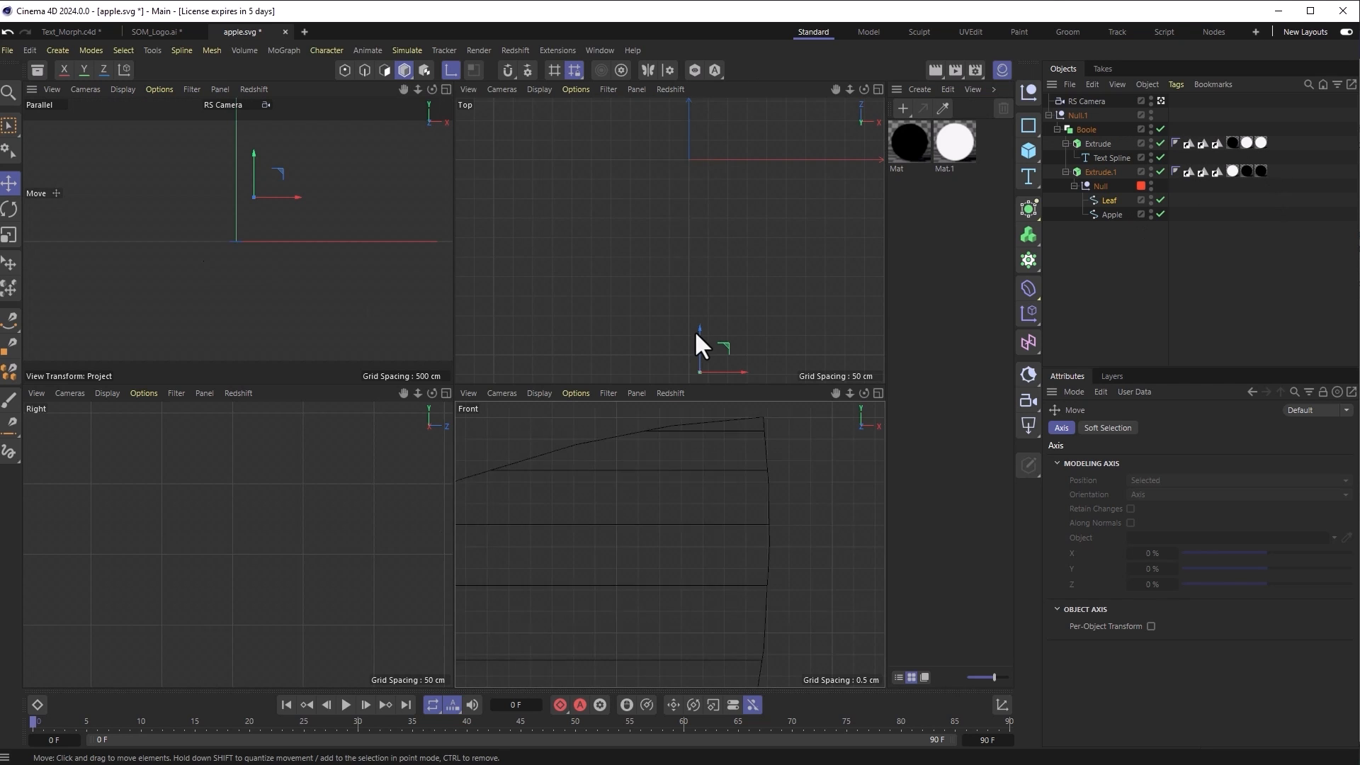
pyautogui.middleClick(312, 216)
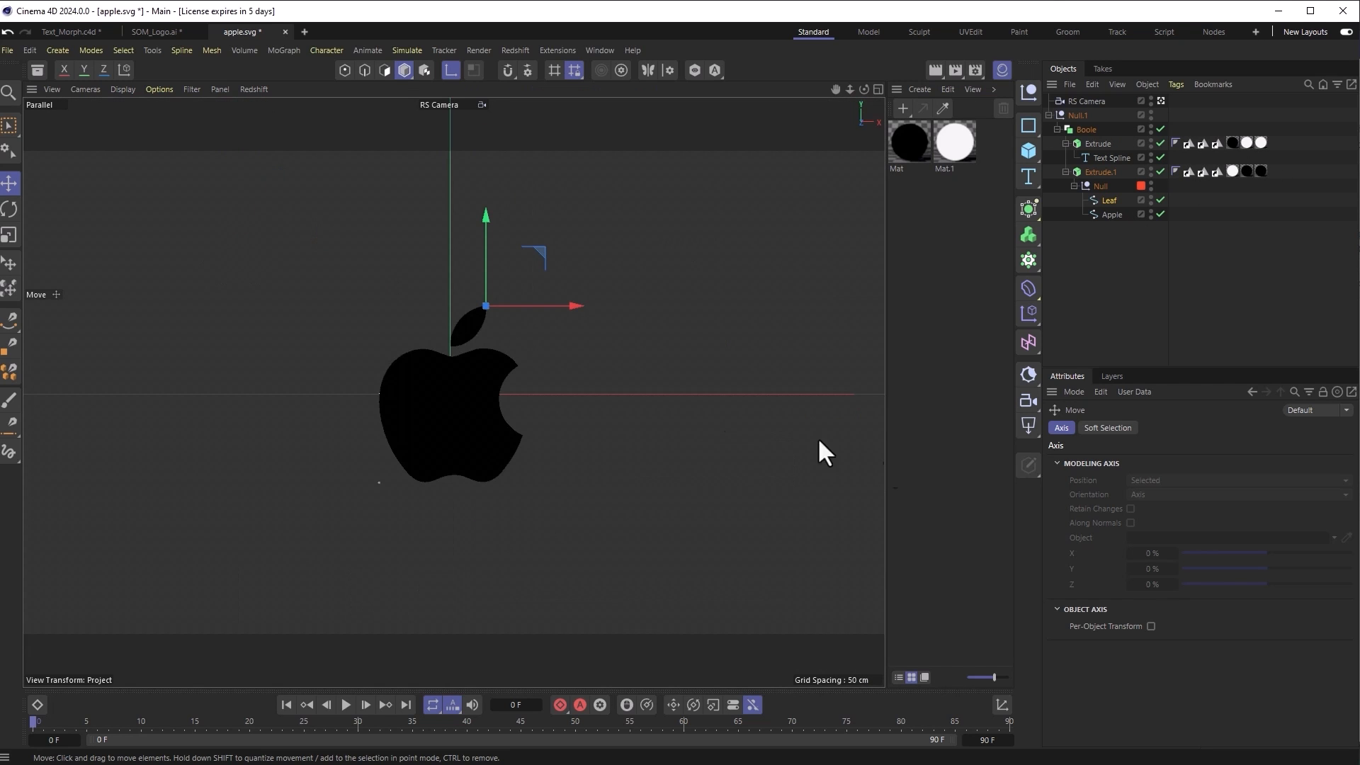
pyautogui.moveTo(87, 722); pyautogui.dragTo(18, 721)
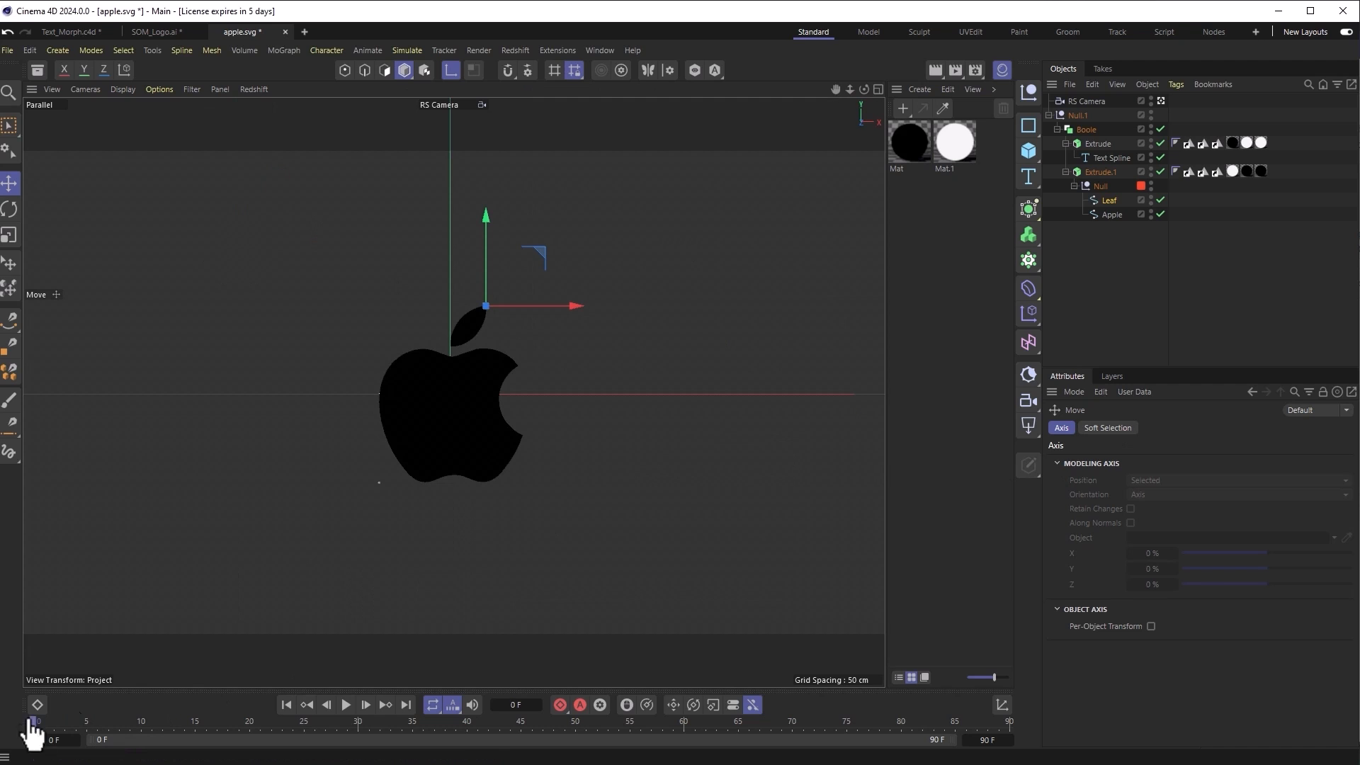
# Step: Keyframe the Leaf's scale from 1 at frame 0 to 1.1 on X, Y, Z at frame 30
pyautogui.click(1110, 201)
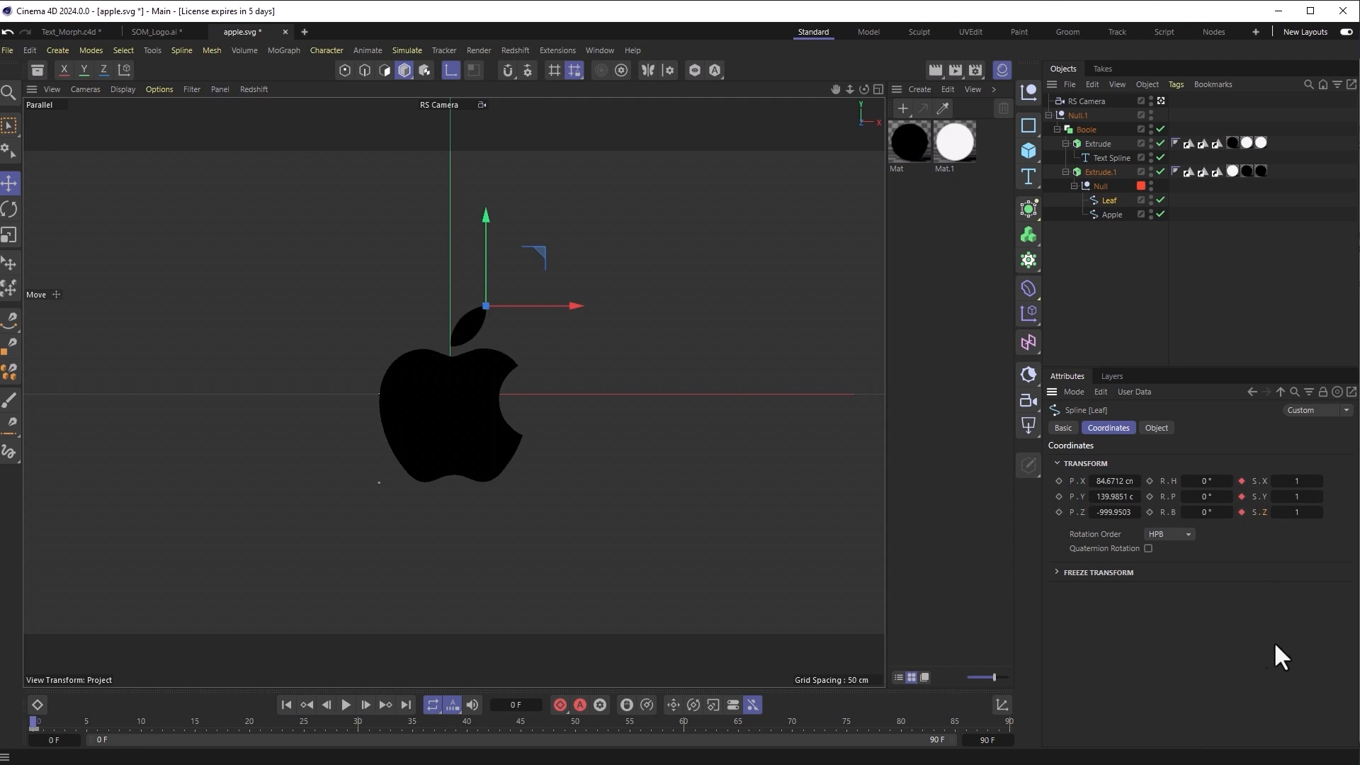
pyautogui.moveTo(75, 730); pyautogui.dragTo(357, 748)
pyautogui.click(1293, 482)
pyautogui.click(1296, 497)
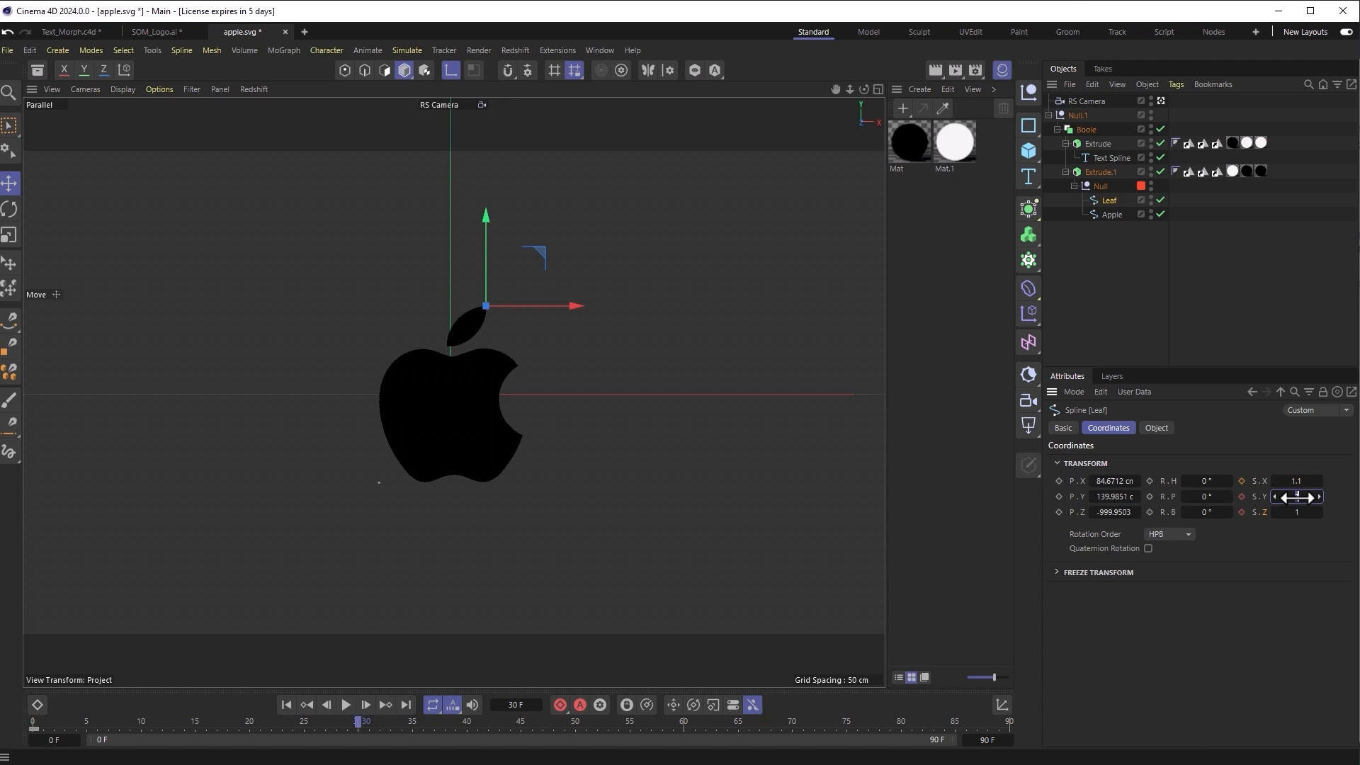
pyautogui.click(1302, 511)
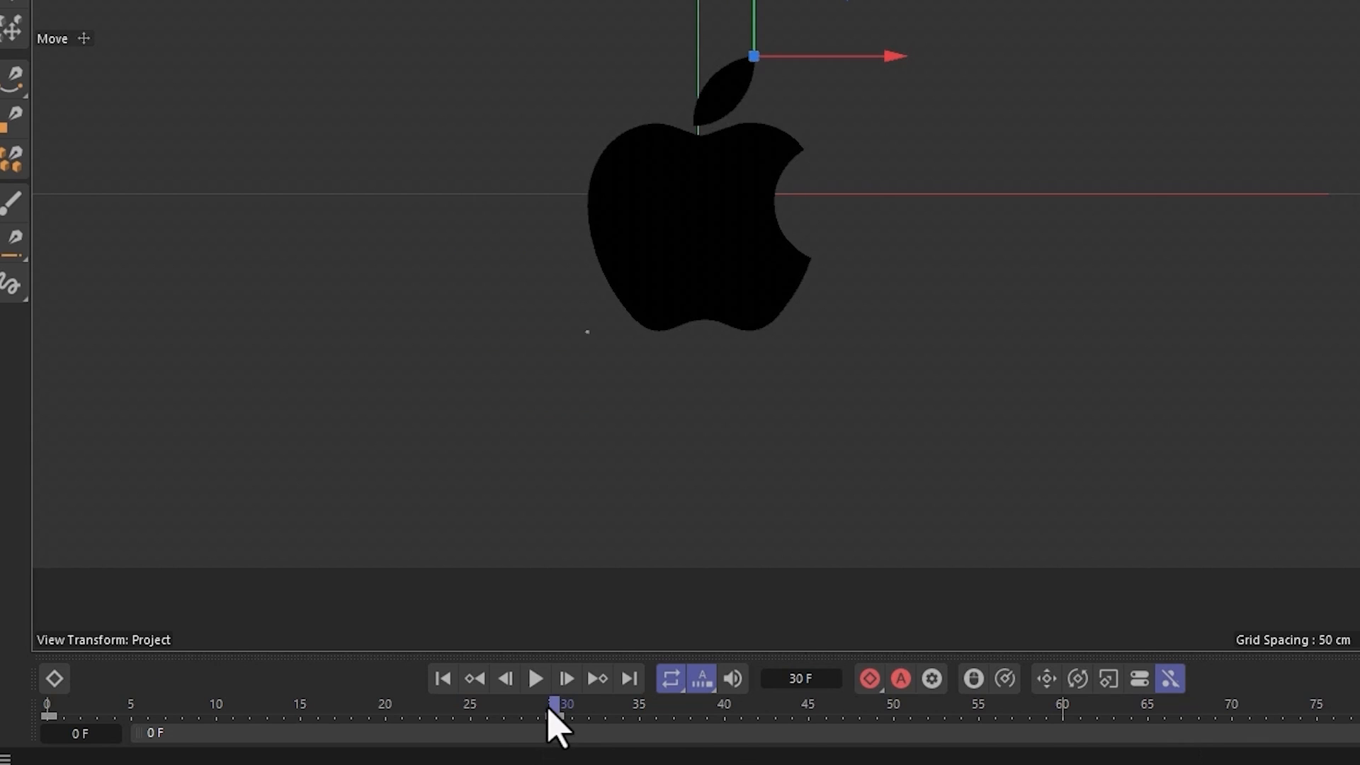
pyautogui.moveTo(552, 725); pyautogui.dragTo(47, 759)
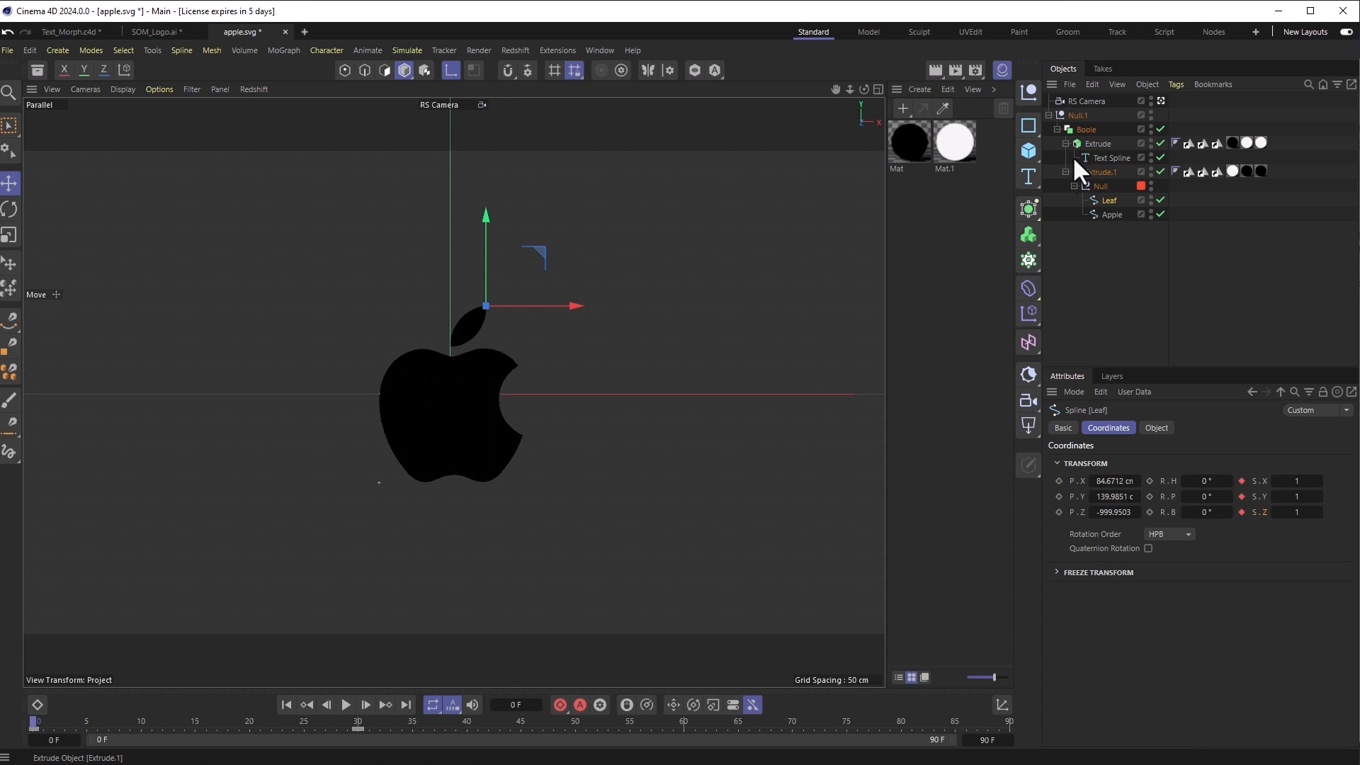
# Step: Keyframe Null.1's Y rotation from 0° at frame 0 to -90° at frame 30
pyautogui.click(1086, 129)
pyautogui.click(1081, 115)
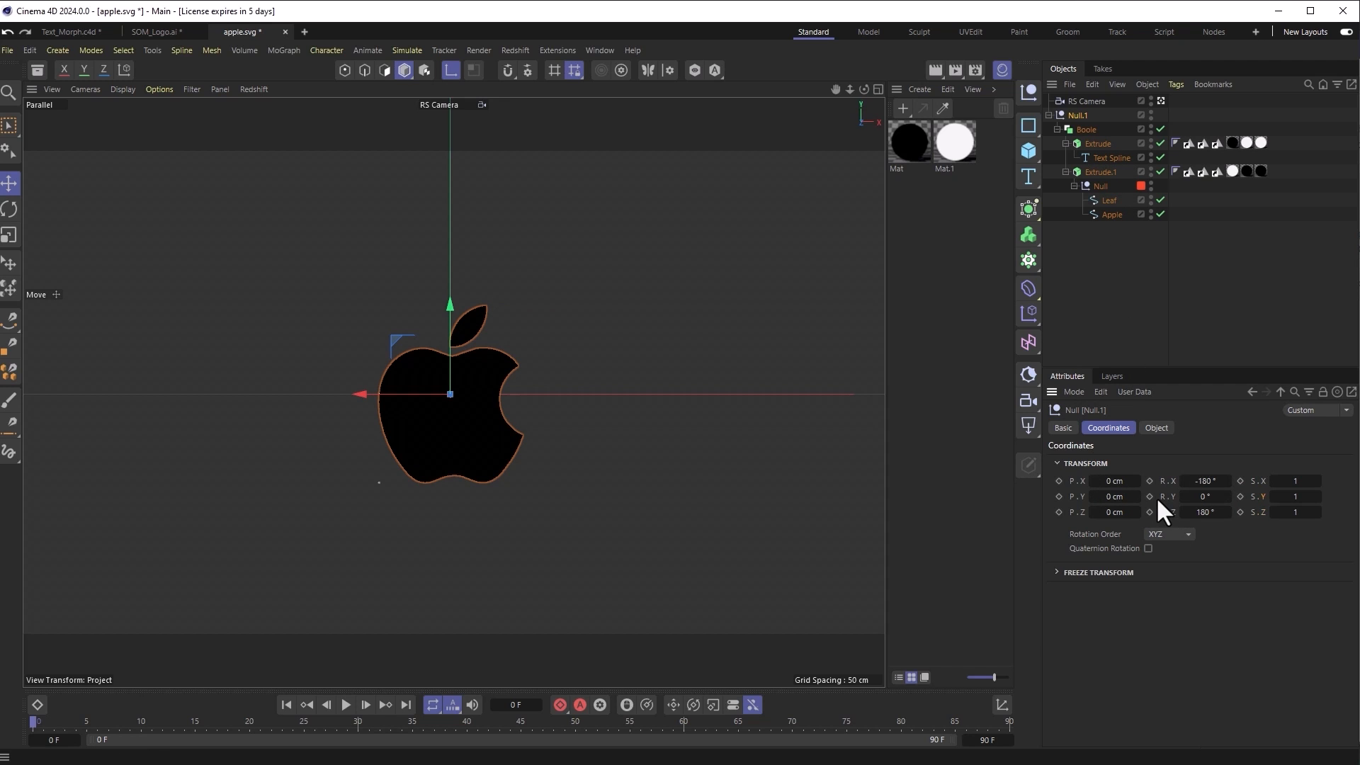
pyautogui.click(1151, 496)
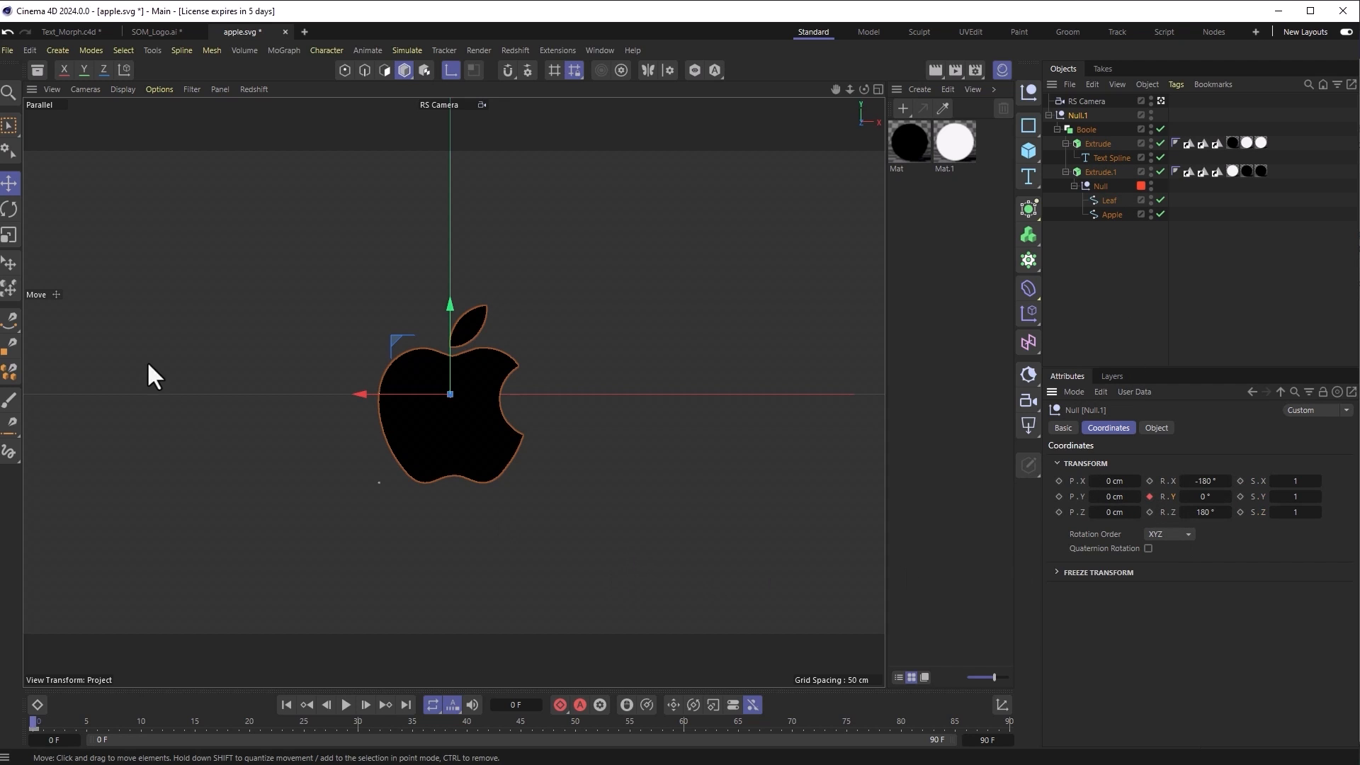
pyautogui.click(10, 209)
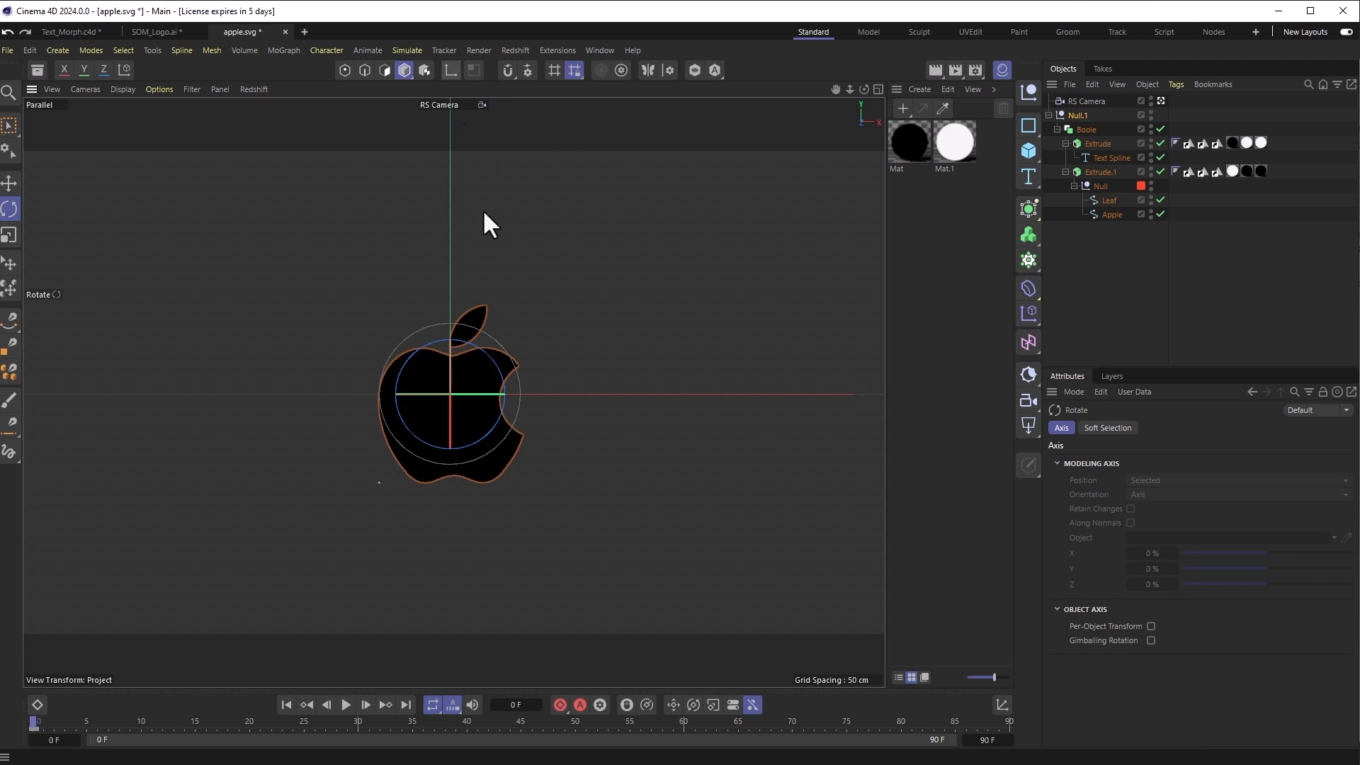
pyautogui.moveTo(38, 722); pyautogui.dragTo(362, 754)
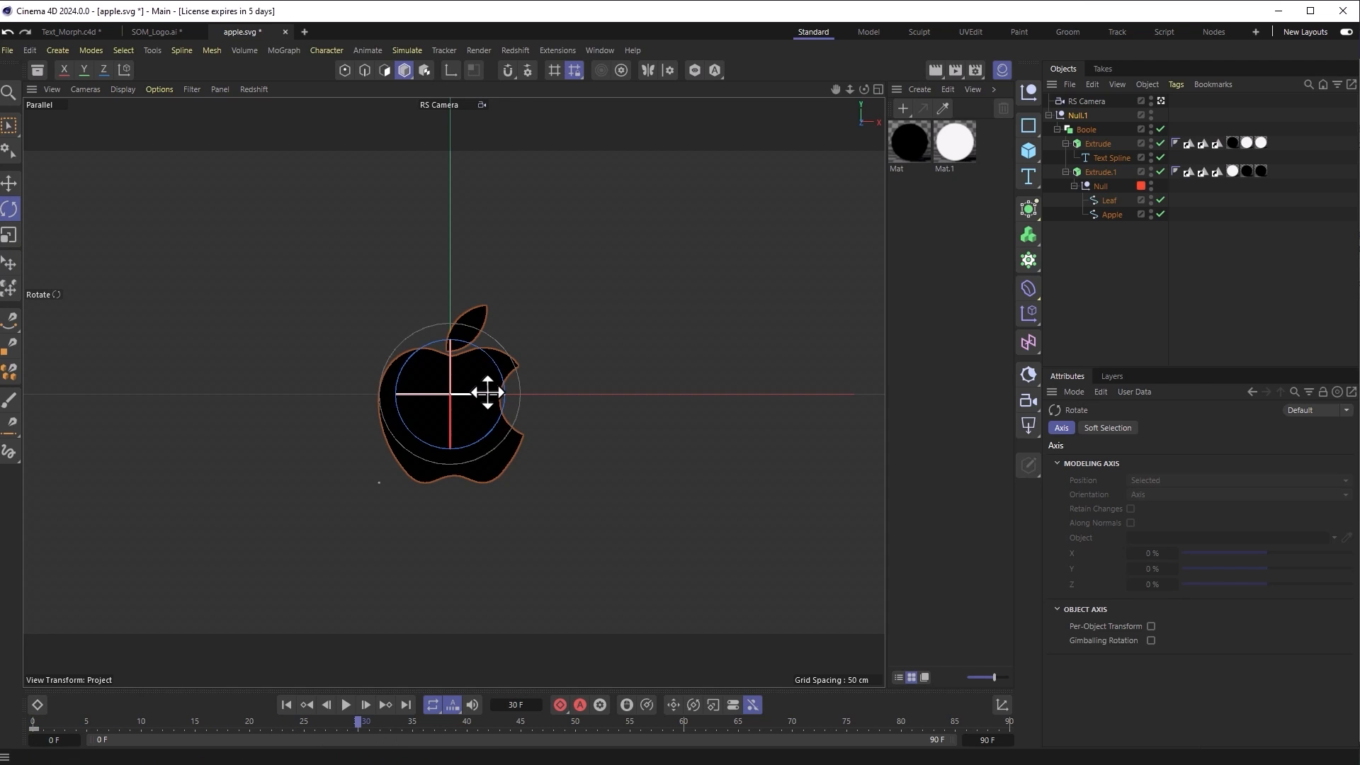
pyautogui.moveTo(464, 389)
pyautogui.mouseDown()
pyautogui.moveTo(623, 411)
pyautogui.moveTo(497, 396)
pyautogui.mouseUp()
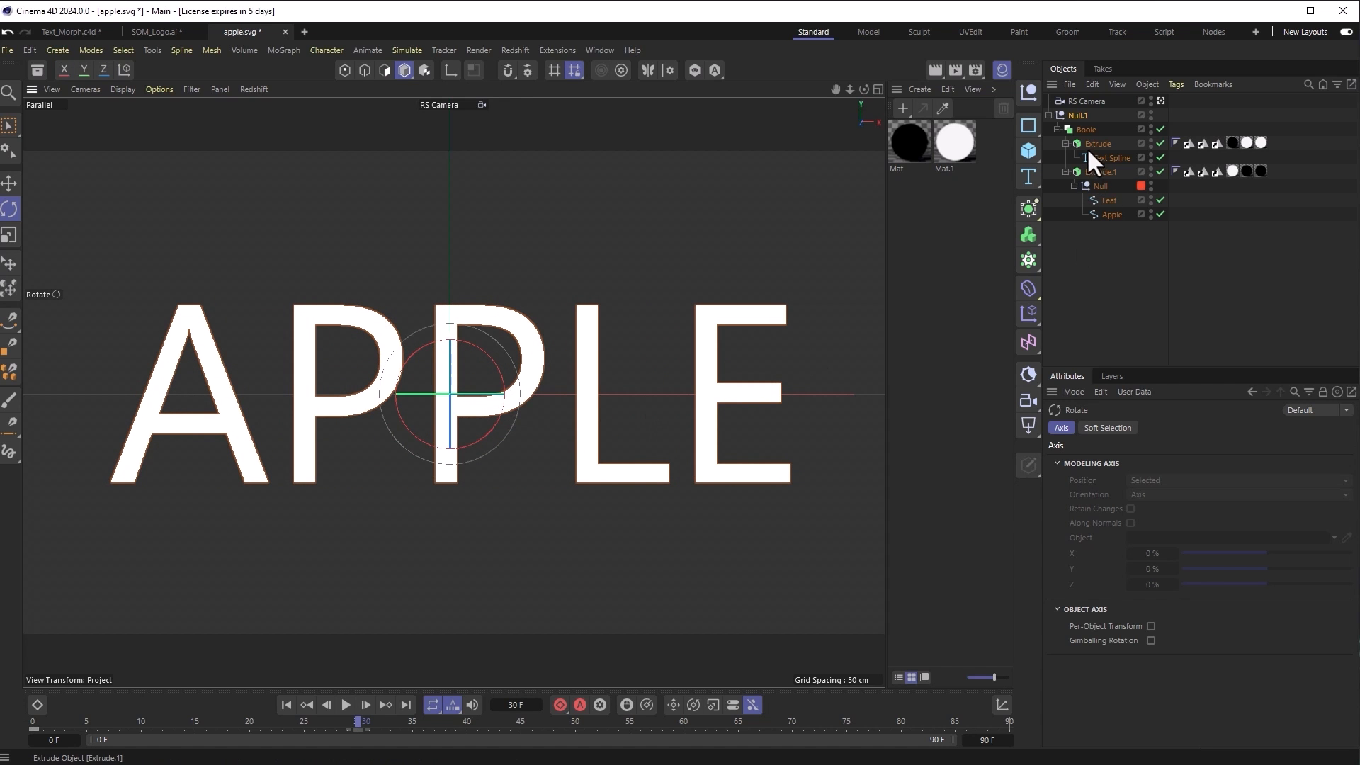
pyautogui.click(1078, 115)
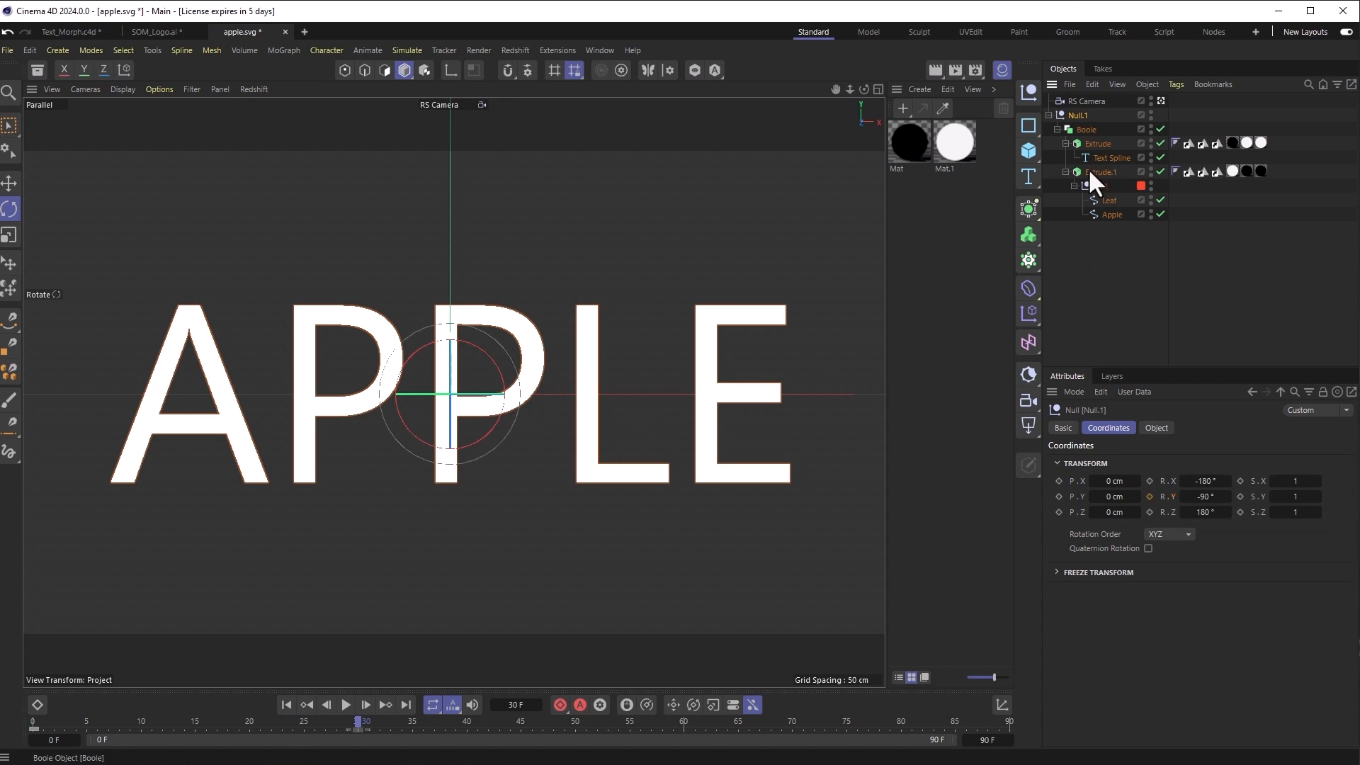
pyautogui.click(1150, 496)
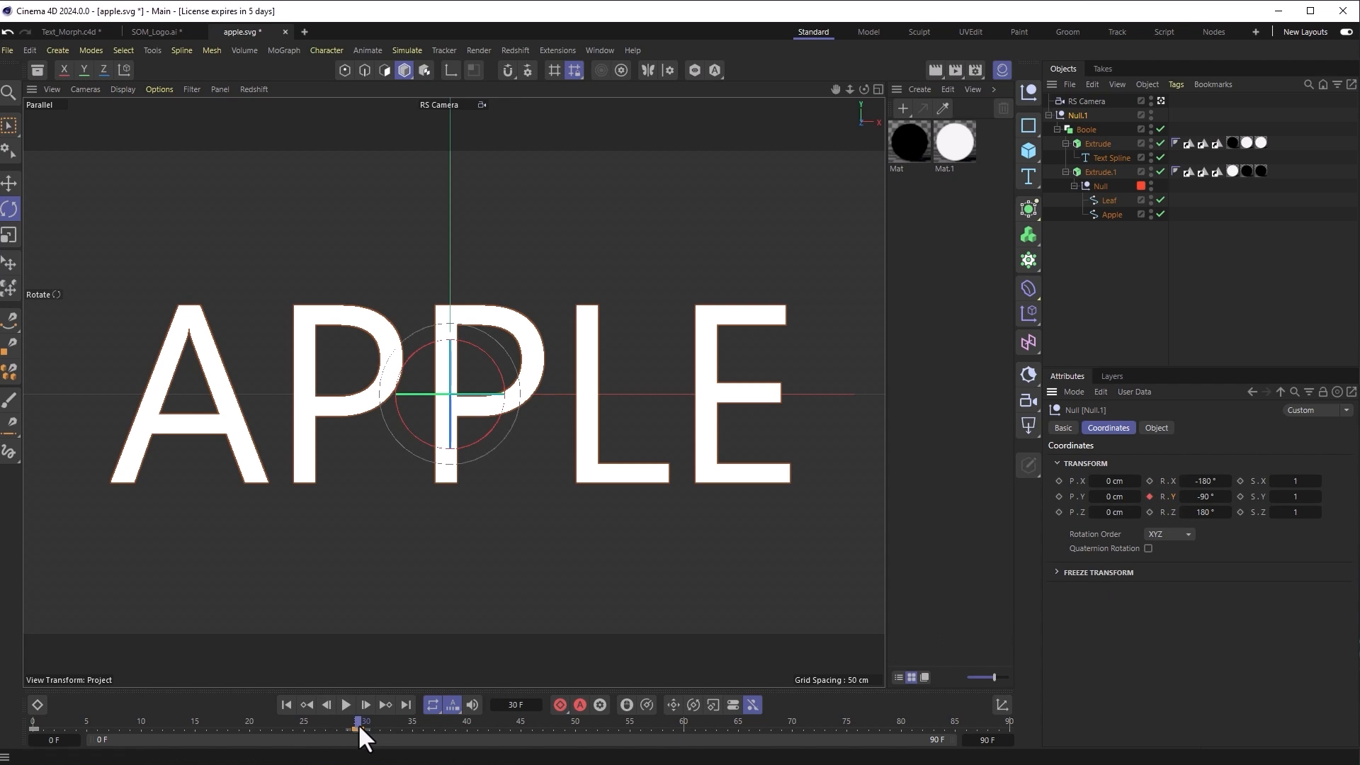
# Step: Play the animation from frame 0 to watch the apple morph into APPLE
pyautogui.moveTo(355, 721); pyautogui.dragTo(7, 721)
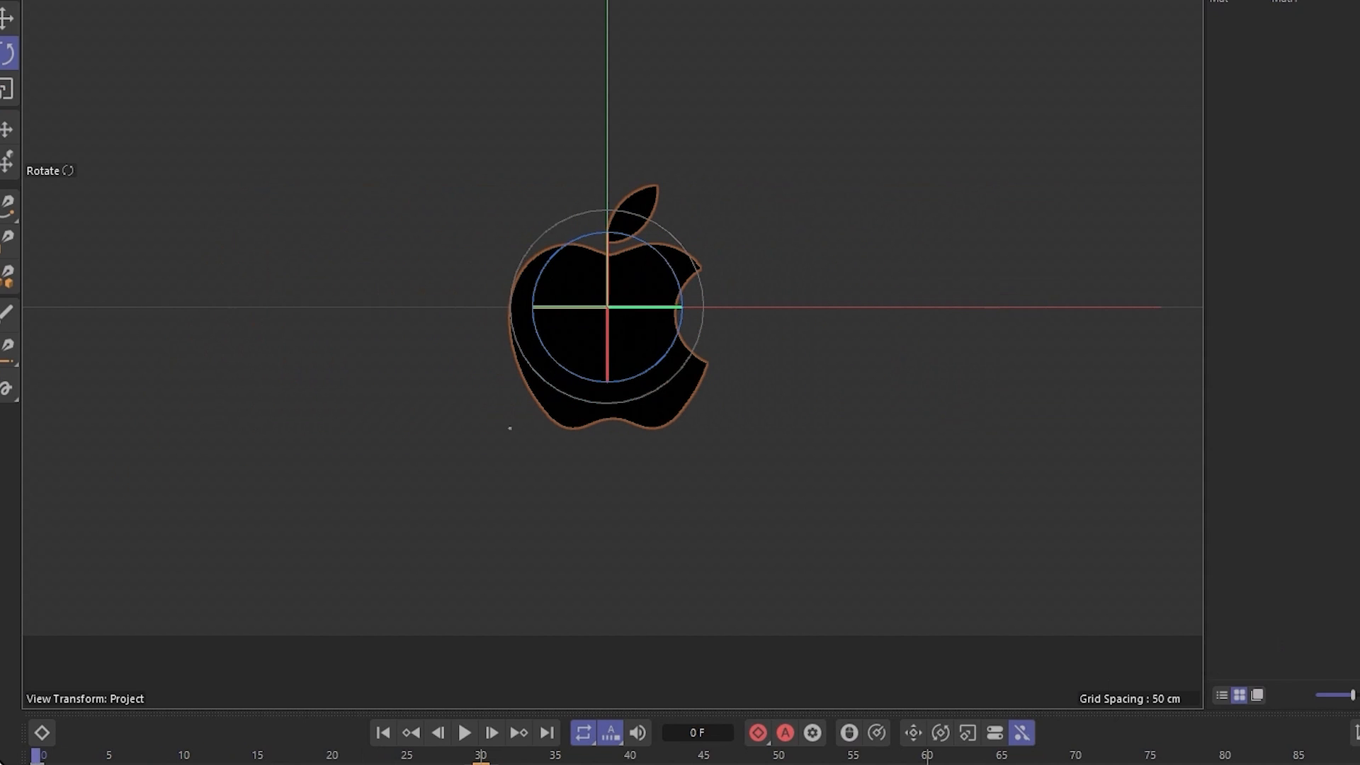
pyautogui.click(552, 582)
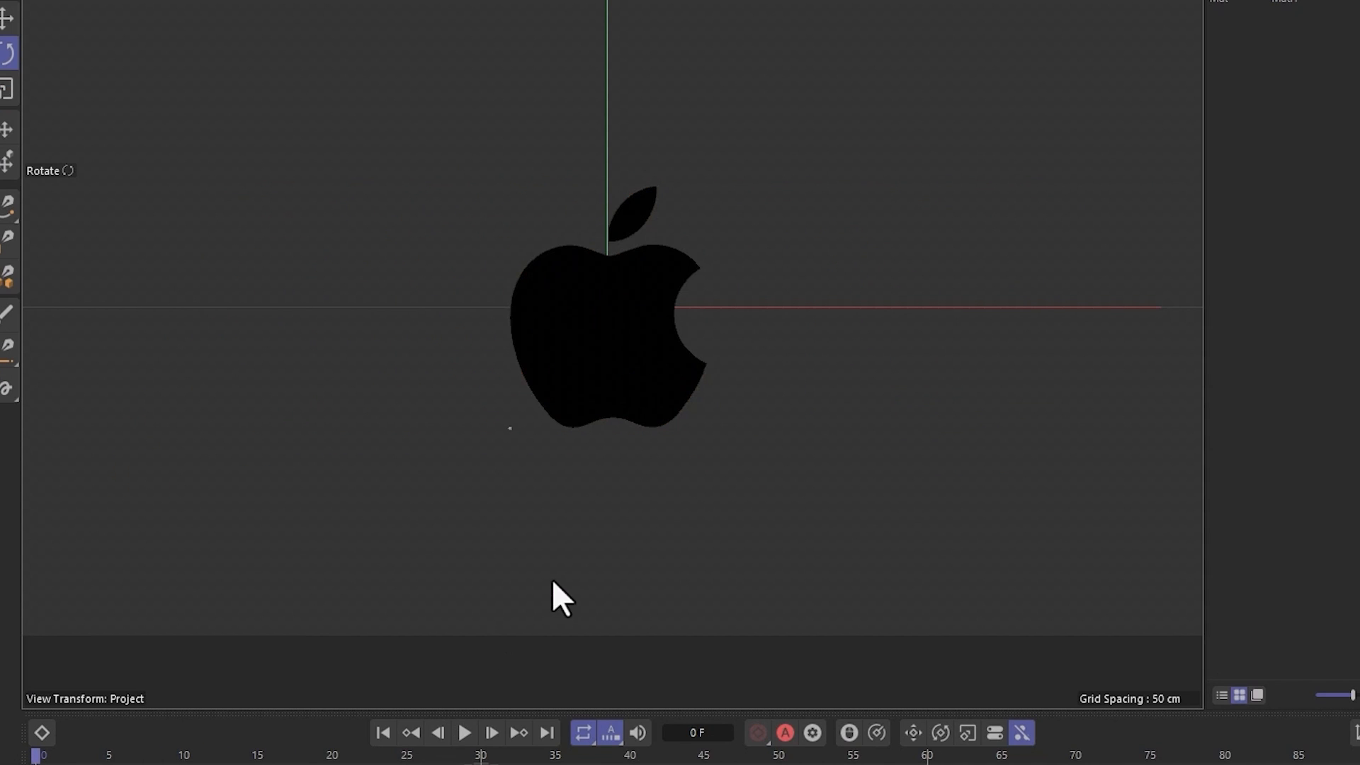
pyautogui.click(465, 737)
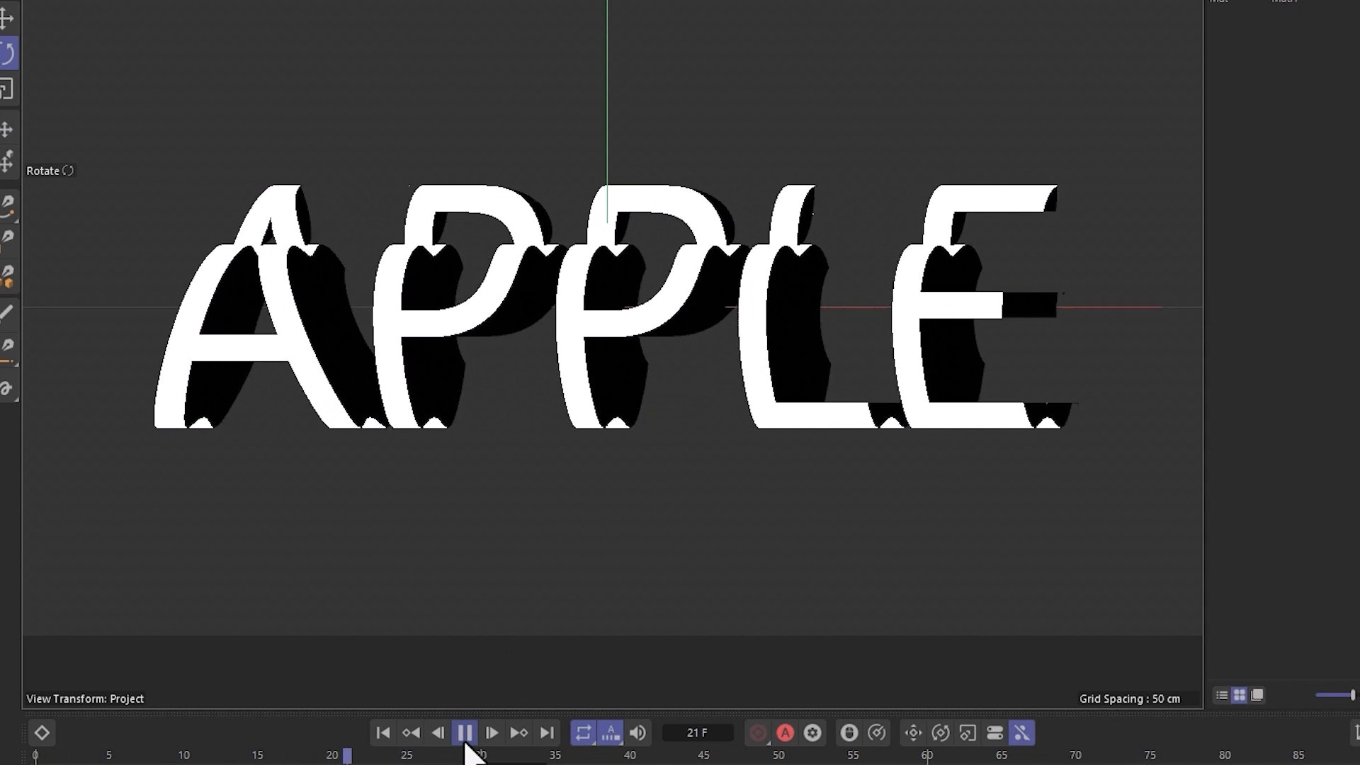
pyautogui.click(465, 742)
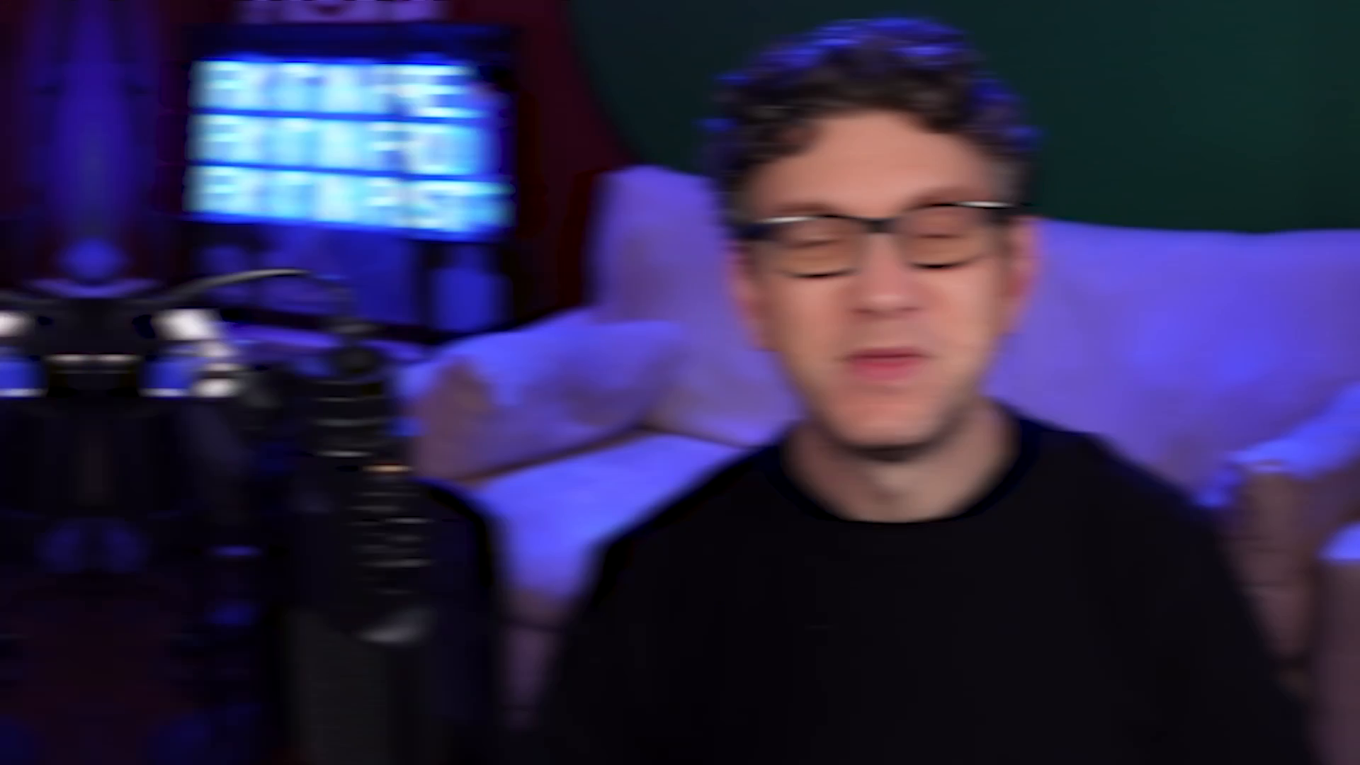